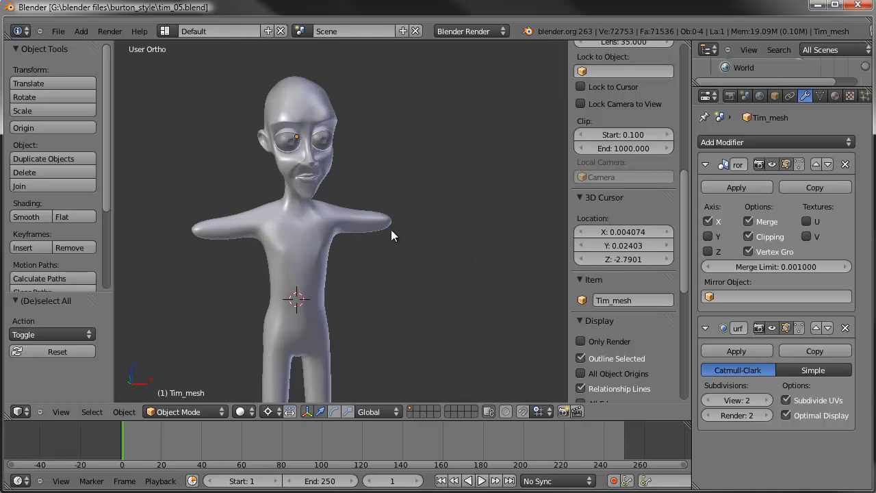
Enter Edit Mode on Tim_mesh in front view and select only the vertices at the tip of the arm
{"action": "key", "text": "KP_1"}
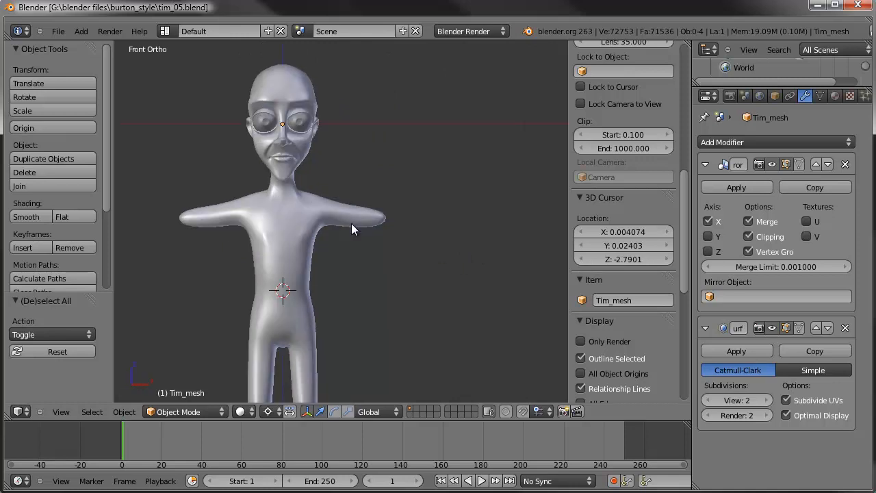
{"action": "scroll", "coordinate": [340, 214], "scroll_direction": "up", "scroll_amount": 1}
{"action": "key", "text": "Tab"}
{"action": "scroll", "coordinate": [393, 256], "scroll_direction": "up", "scroll_amount": 2}
{"action": "key", "text": "a"}
{"action": "mouse_move", "coordinate": [362, 260]}
{"action": "left_mouse_down"}
{"action": "mouse_move", "coordinate": [351, 257]}
{"action": "mouse_move", "coordinate": [348, 269]}
{"action": "left_mouse_up"}
{"action": "scroll", "coordinate": [365, 238], "scroll_direction": "up", "scroll_amount": 4}
{"action": "middle_click_drag", "start_coordinate": [376, 265], "coordinate": [416, 260], "text": "shift"}
{"action": "scroll", "coordinate": [366, 260], "scroll_direction": "down", "scroll_amount": 4}
{"action": "key", "text": "KP_1"}
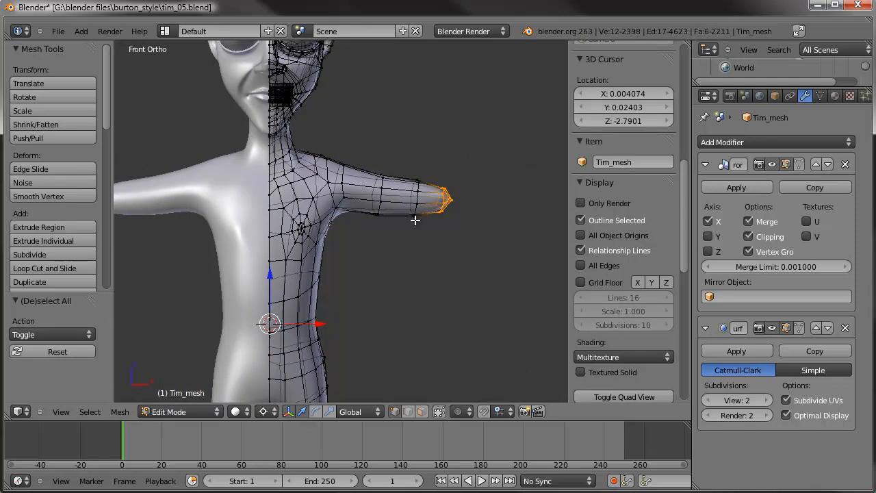
Extrude the selected arm tip a short distance outward and raise it by about 0.035 on Z
{"action": "middle_click_drag", "start_coordinate": [415, 217], "coordinate": [351, 233], "text": "shift"}
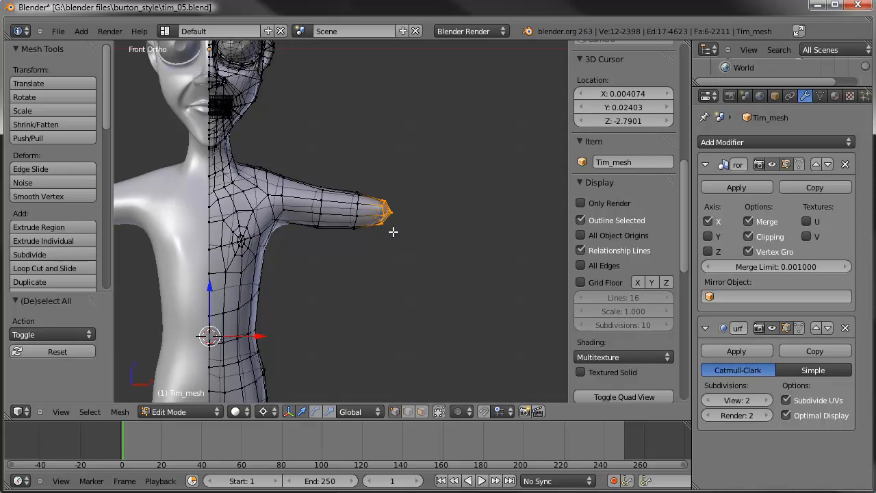
{"action": "middle_click_drag", "start_coordinate": [329, 233], "coordinate": [332, 249], "text": "shift"}
{"action": "scroll", "coordinate": [344, 244], "scroll_direction": "up", "scroll_amount": 4}
{"action": "key", "text": "e"}
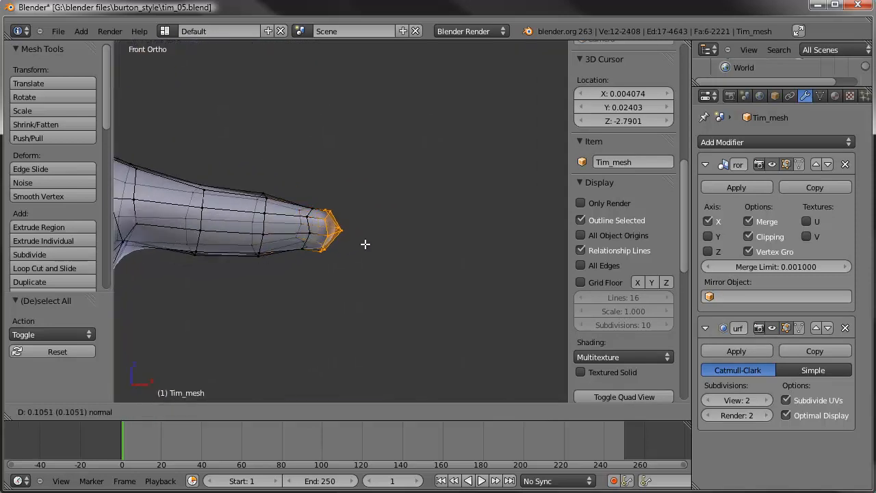
{"action": "left_click", "coordinate": [368, 242]}
{"action": "key", "text": "r"}
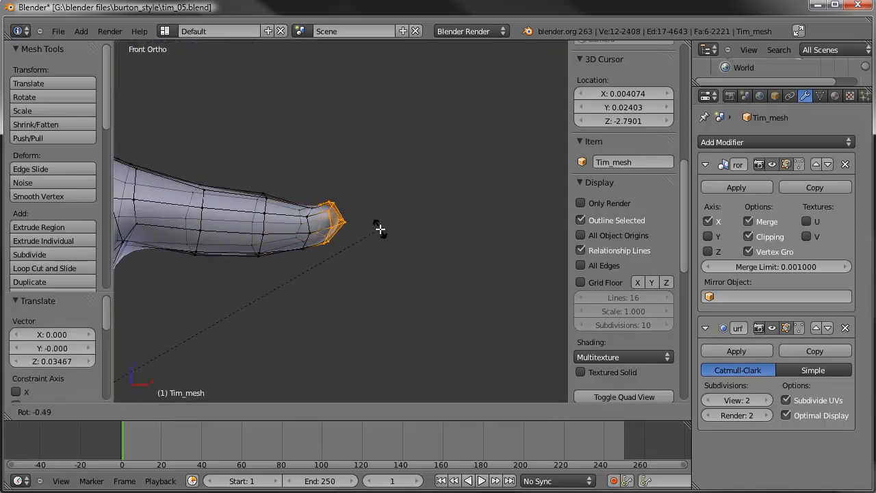
{"action": "right_click", "coordinate": [380, 230]}
Switch the pivot from the 3D cursor to the selection's center and try rotating the arm tip
{"action": "scroll", "coordinate": [321, 308], "scroll_direction": "down", "scroll_amount": 6}
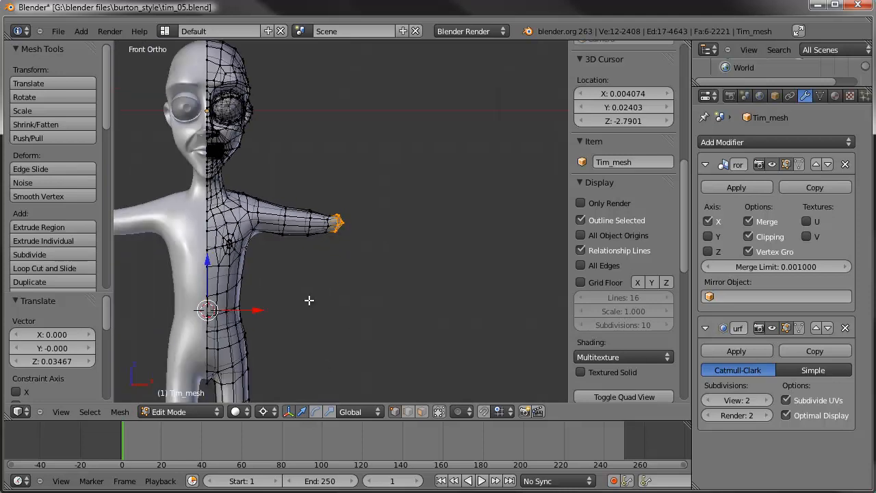
{"action": "scroll", "coordinate": [322, 250], "scroll_direction": "up", "scroll_amount": 2}
{"action": "middle_click_drag", "start_coordinate": [468, 192], "coordinate": [447, 289], "text": "shift"}
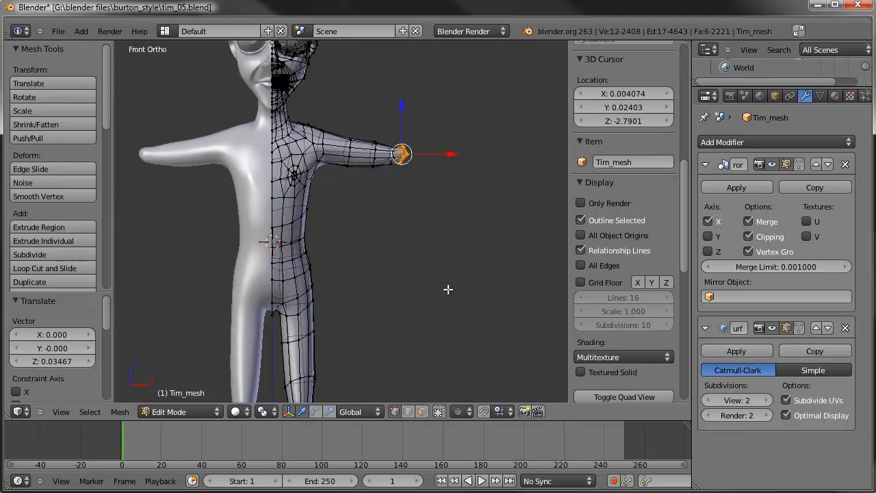
{"action": "scroll", "coordinate": [417, 172], "scroll_direction": "up", "scroll_amount": 2}
{"action": "scroll", "coordinate": [395, 242], "scroll_direction": "down", "scroll_amount": 1}
{"action": "scroll", "coordinate": [431, 212], "scroll_direction": "up", "scroll_amount": 4}
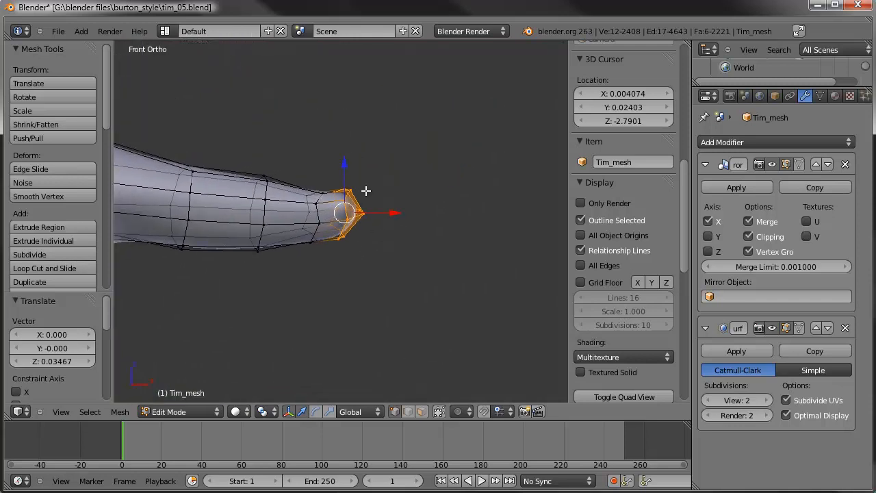
{"action": "key", "text": "r"}
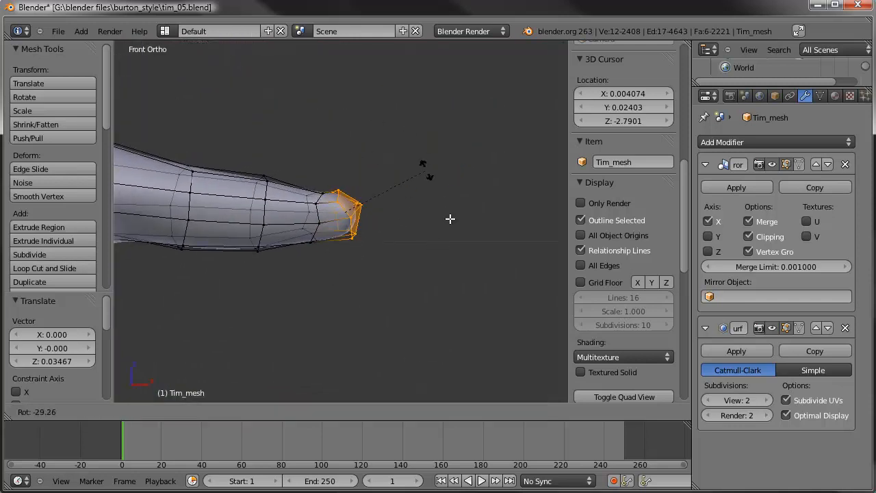
{"action": "left_click", "coordinate": [443, 218]}
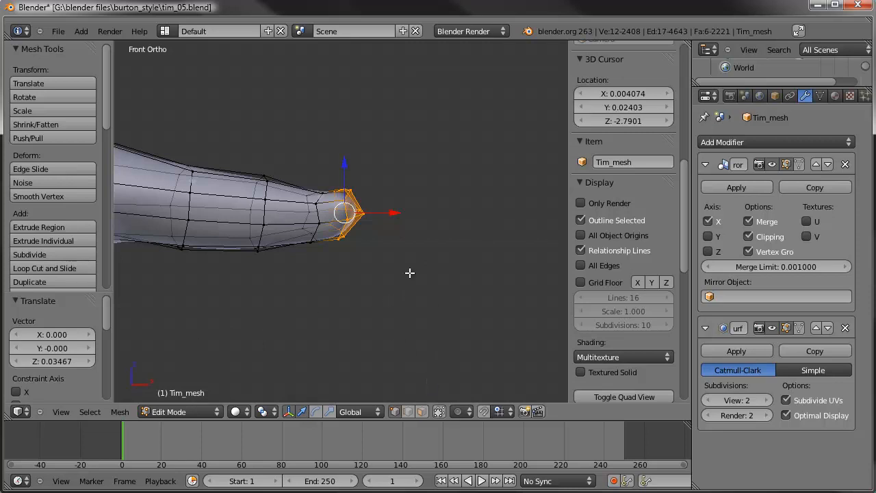
Scale the arm tip along X and move it by about -0.013 on both X and Z
{"action": "key", "text": "s"}
{"action": "key", "text": "x"}
{"action": "left_click", "coordinate": [427, 229]}
{"action": "key", "text": "g"}
{"action": "left_click", "coordinate": [414, 235]}
{"action": "middle_click_drag", "start_coordinate": [413, 237], "coordinate": [337, 246], "text": "shift"}
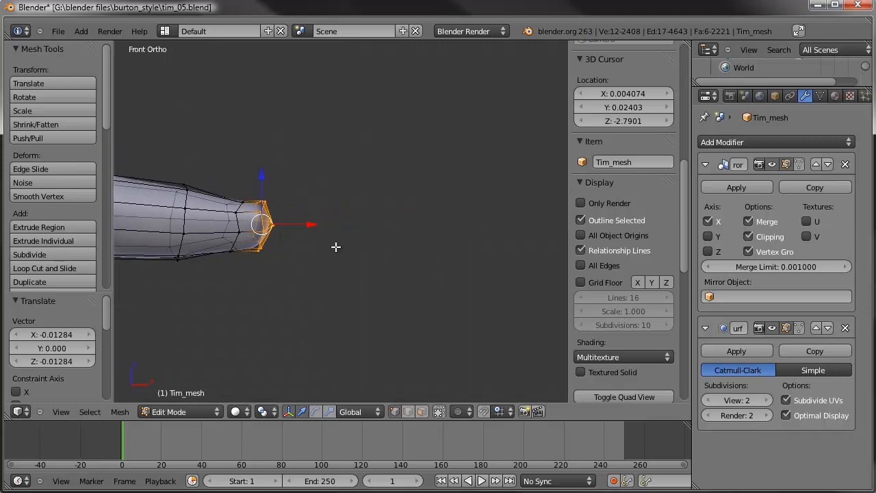
Extrude the arm tip about 0.38 outward along X and scale its end up to about 1.44
{"action": "key", "text": "e"}
{"action": "left_click", "coordinate": [416, 239]}
{"action": "key", "text": "g"}
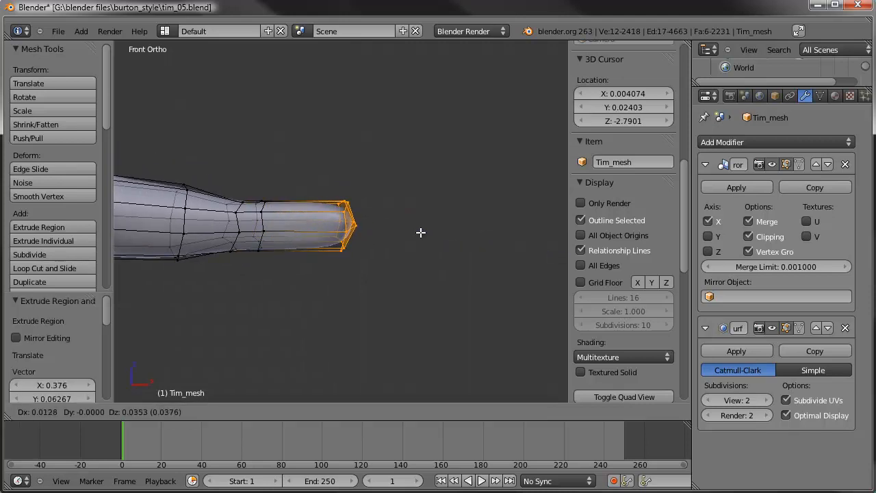
{"action": "left_click", "coordinate": [420, 232]}
{"action": "key", "text": "s"}
{"action": "left_click", "coordinate": [451, 198]}
{"action": "middle_click_drag", "start_coordinate": [452, 197], "coordinate": [402, 237], "text": "shift"}
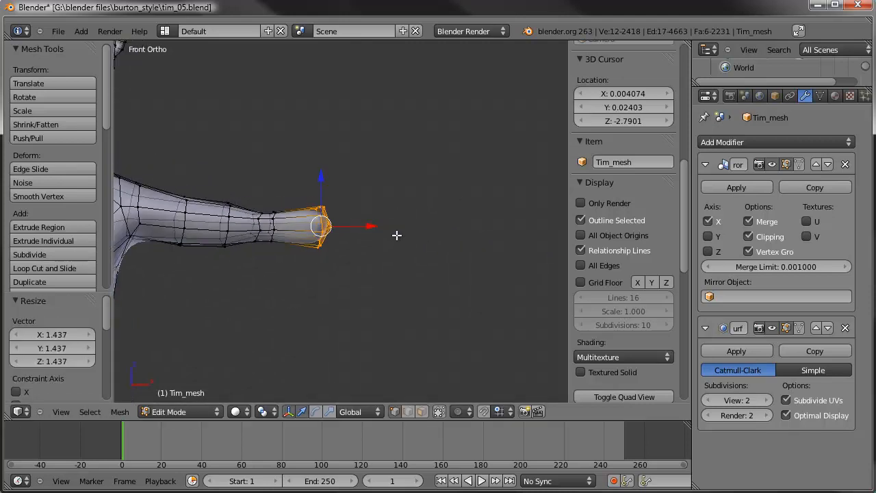
Extrude the forearm about 0.75 along X, with its end rotated about -4.4° and scaled to about 0.68
{"action": "key", "text": "e"}
{"action": "left_click", "coordinate": [494, 220]}
{"action": "key", "text": "g"}
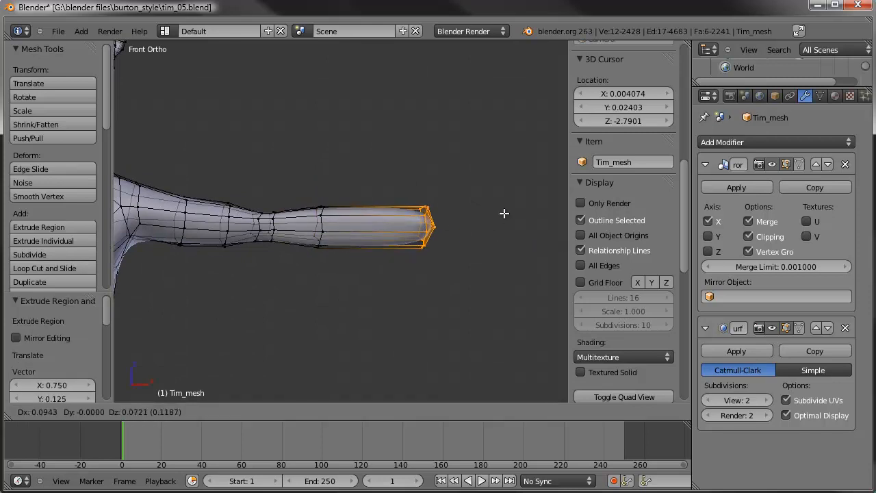
{"action": "left_click", "coordinate": [504, 212]}
{"action": "key", "text": "r"}
{"action": "left_click", "coordinate": [502, 206]}
{"action": "key", "text": "s"}
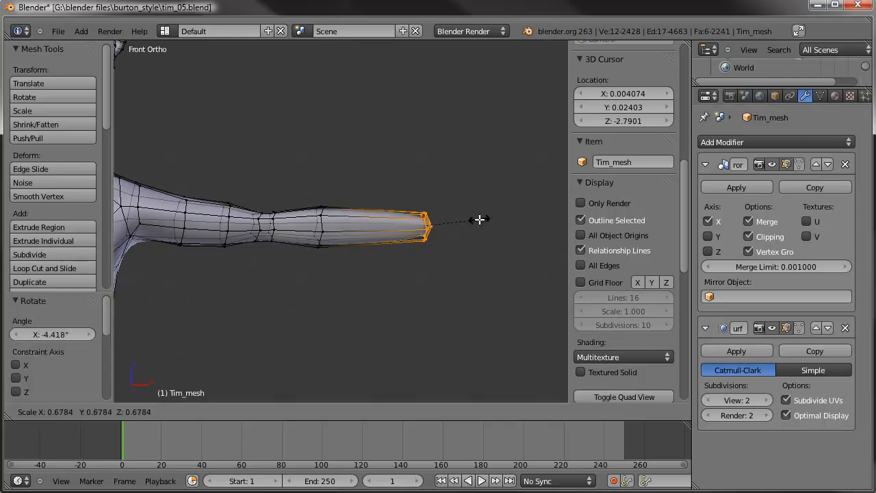
{"action": "left_click", "coordinate": [479, 219]}
{"action": "key", "text": "g"}
{"action": "left_click", "coordinate": [477, 221]}
Examine the lengthened arm from several angles and its tip up close in front view
{"action": "scroll", "coordinate": [430, 240], "scroll_direction": "down", "scroll_amount": 8}
{"action": "middle_click_drag", "start_coordinate": [346, 243], "coordinate": [250, 336]}
{"action": "middle_click_drag", "start_coordinate": [313, 231], "coordinate": [363, 207]}
{"action": "scroll", "coordinate": [382, 257], "scroll_direction": "up", "scroll_amount": 6}
{"action": "key", "text": "KP_1"}
{"action": "scroll", "coordinate": [377, 254], "scroll_direction": "up", "scroll_amount": 8}
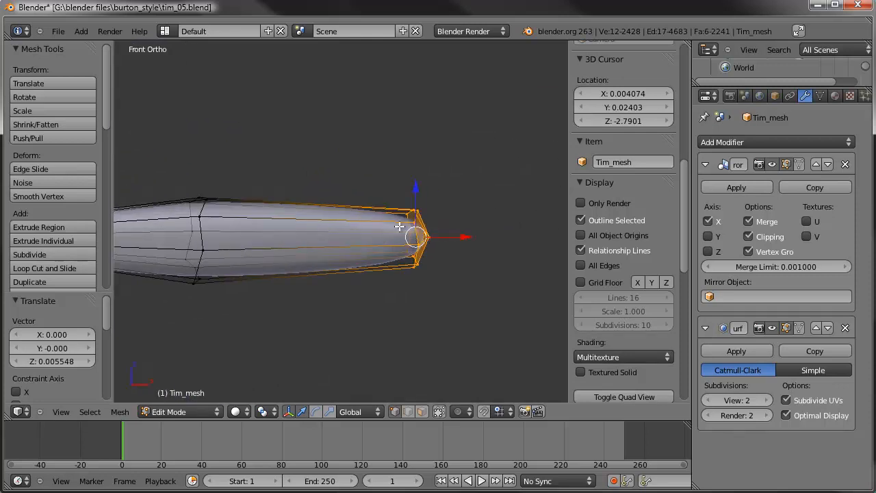
{"action": "middle_click_drag", "start_coordinate": [388, 226], "coordinate": [342, 220], "text": "shift"}
{"action": "scroll", "coordinate": [364, 226], "scroll_direction": "up", "scroll_amount": 1}
{"action": "middle_click_drag", "start_coordinate": [413, 238], "coordinate": [391, 230], "text": "shift"}
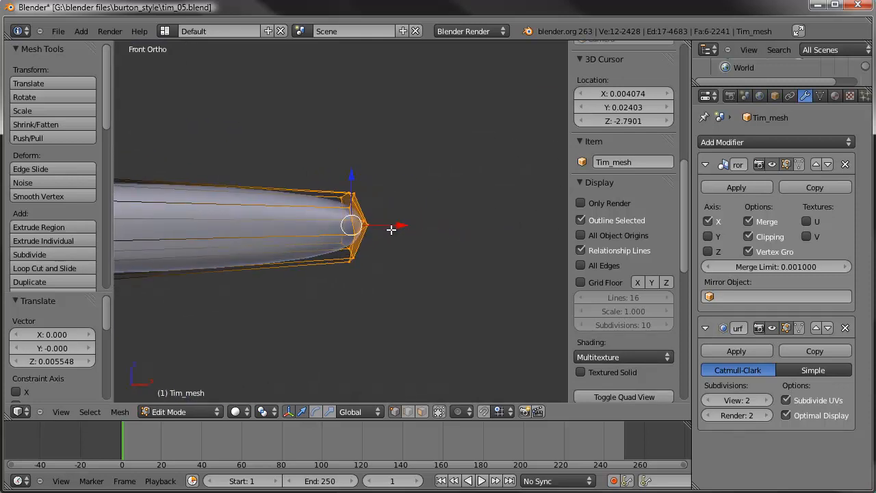
Preview the smoothed arm end in Object Mode and start the Screencast Keys display
{"action": "key", "text": "Tab"}
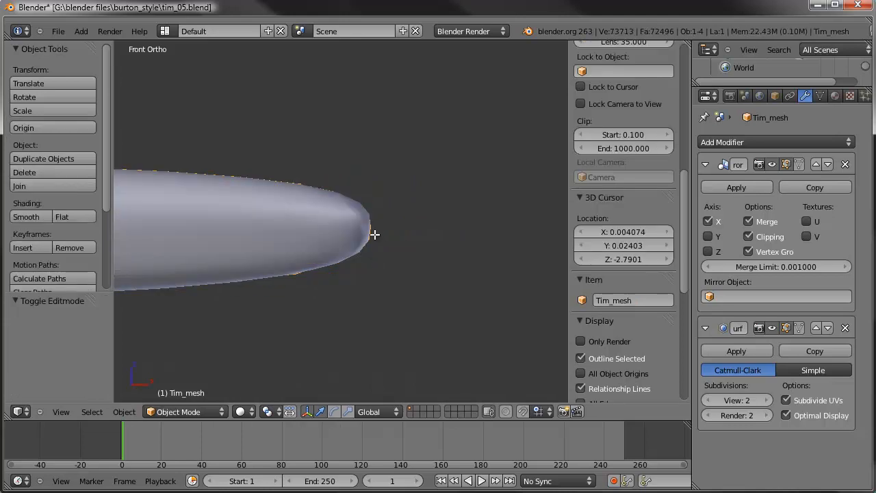
{"action": "key", "text": "Tab"}
{"action": "scroll", "coordinate": [609, 309], "scroll_direction": "down", "scroll_amount": 10}
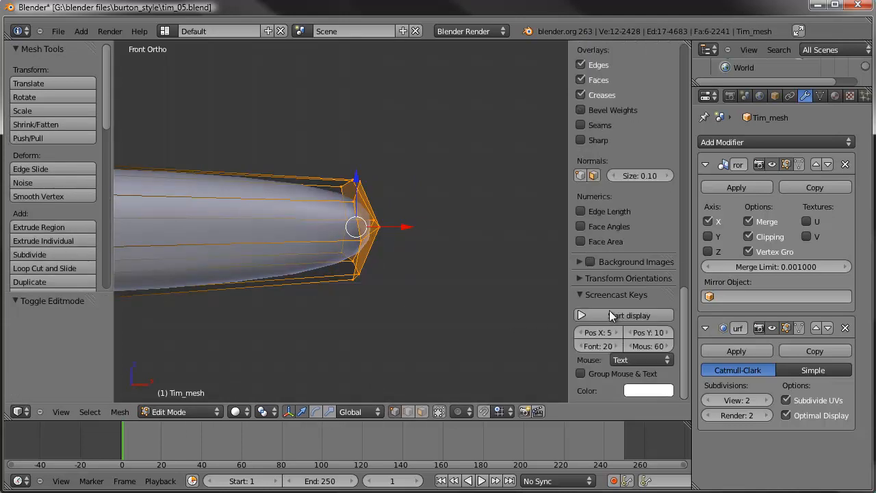
{"action": "left_click", "coordinate": [618, 313]}
Extrude a short wrist segment about 0.09 outward from the arm end and nudge it slightly
{"action": "scroll", "coordinate": [506, 266], "scroll_direction": "up", "scroll_amount": 2}
{"action": "middle_click_drag", "start_coordinate": [502, 264], "coordinate": [385, 265], "text": "shift"}
{"action": "key", "text": "e"}
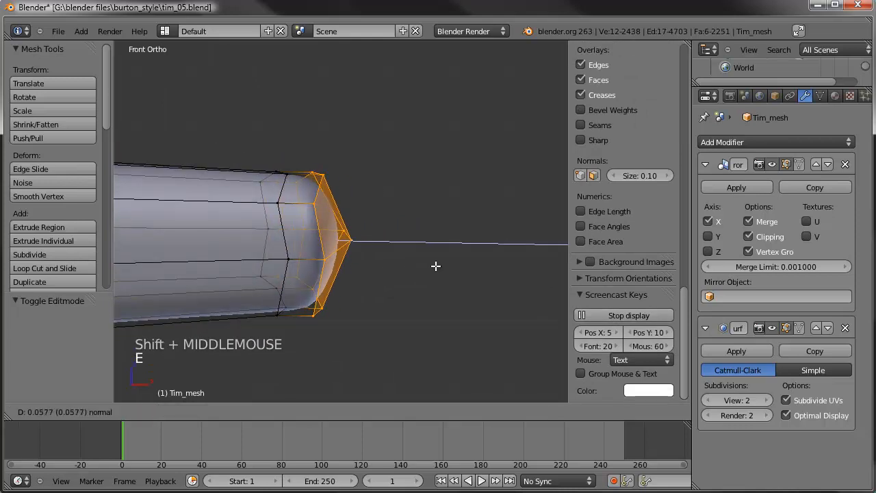
{"action": "left_click", "coordinate": [443, 264]}
{"action": "scroll", "coordinate": [440, 264], "scroll_direction": "down", "scroll_amount": 1}
{"action": "scroll", "coordinate": [441, 264], "scroll_direction": "down", "scroll_amount": 1}
{"action": "middle_click_drag", "start_coordinate": [440, 265], "coordinate": [401, 271], "text": "shift"}
{"action": "key", "text": "g"}
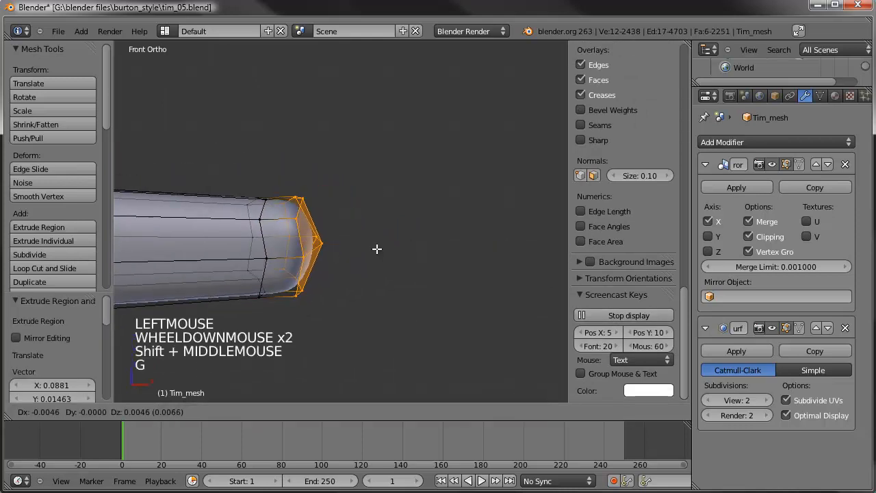
{"action": "left_click", "coordinate": [344, 272]}
{"action": "middle_click_drag", "start_coordinate": [344, 272], "coordinate": [338, 268], "text": "shift"}
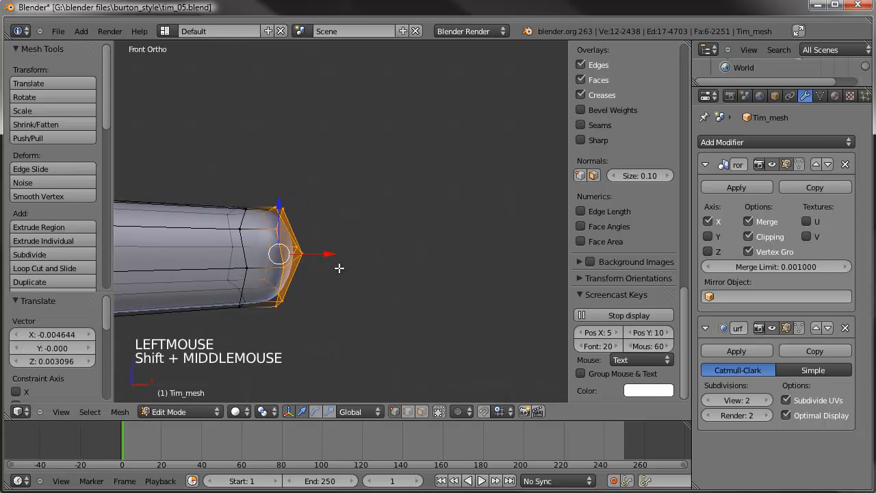
Extrude a hand segment about 0.3 from the wrist, then flatten its end along Z and raise it about 0.019
{"action": "key", "text": "e"}
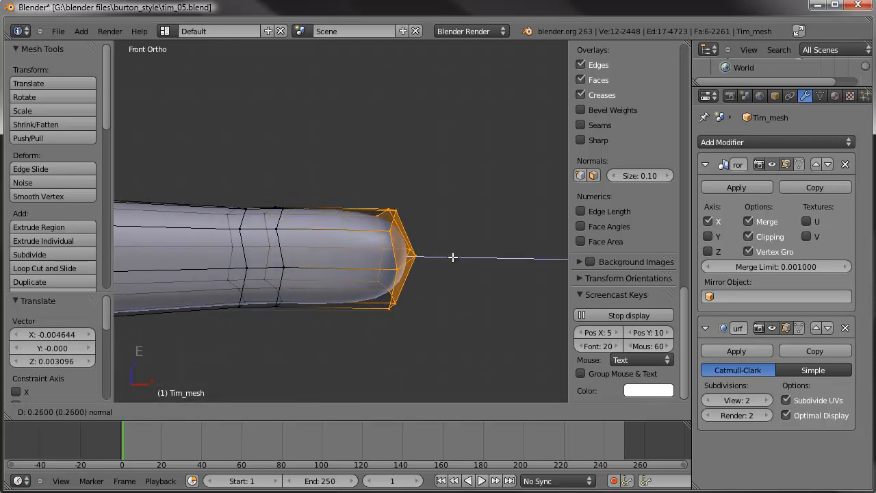
{"action": "left_click", "coordinate": [469, 252]}
{"action": "key", "text": "s"}
{"action": "key", "text": "z"}
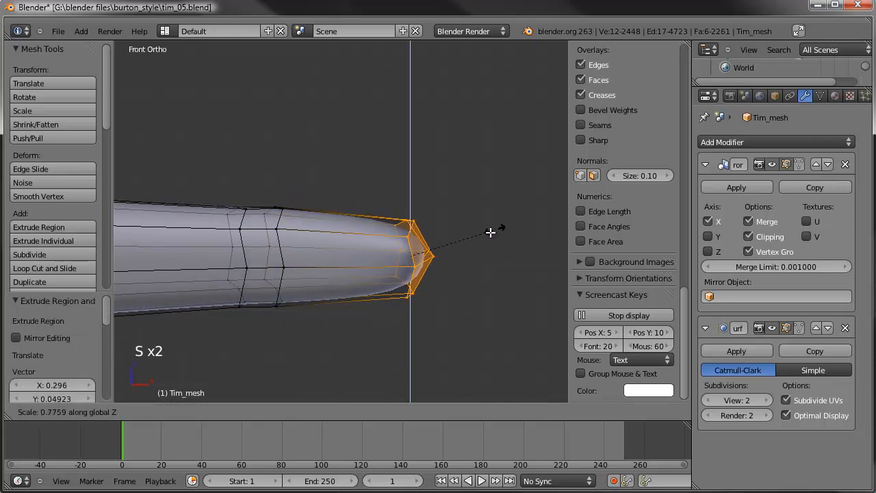
{"action": "left_click", "coordinate": [477, 238]}
{"action": "key", "text": "g"}
{"action": "left_click", "coordinate": [441, 242]}
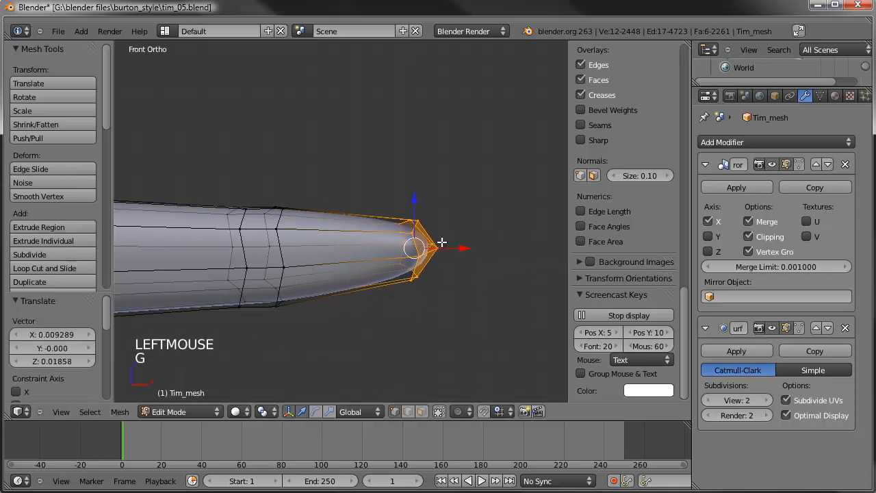
Scale the edge loop at the base of the hand to about 0.73 along Z and raise it about 0.025
{"action": "right_click", "coordinate": [286, 250], "text": "alt"}
{"action": "key", "text": "s"}
{"action": "key", "text": "x"}
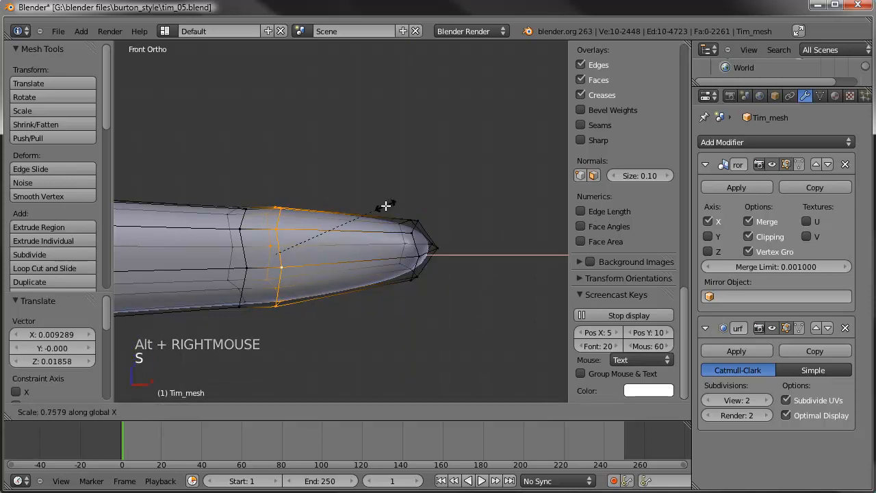
{"action": "key", "text": "z"}
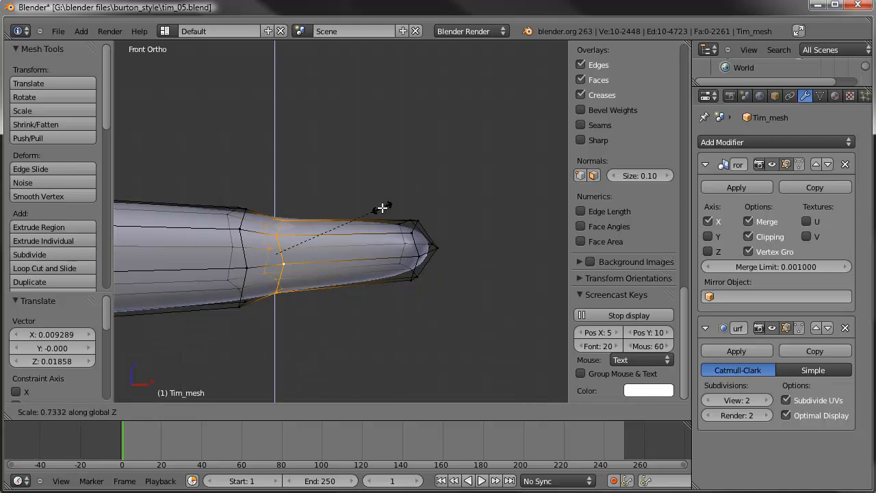
{"action": "left_click", "coordinate": [382, 207]}
{"action": "key", "text": "g"}
{"action": "left_click", "coordinate": [420, 294]}
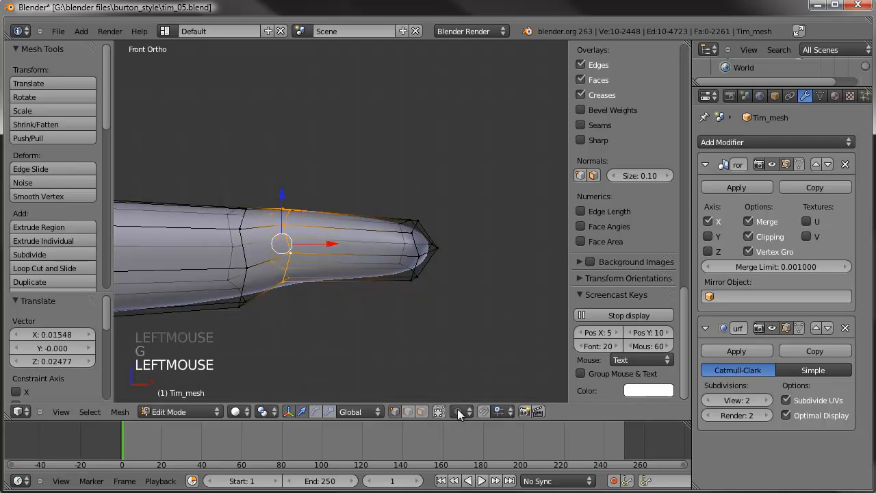
Enable proportional editing and scale the edge loop at the forearm's end to about 0.75 along Z
{"action": "left_click", "coordinate": [455, 411]}
{"action": "left_click", "coordinate": [471, 367]}
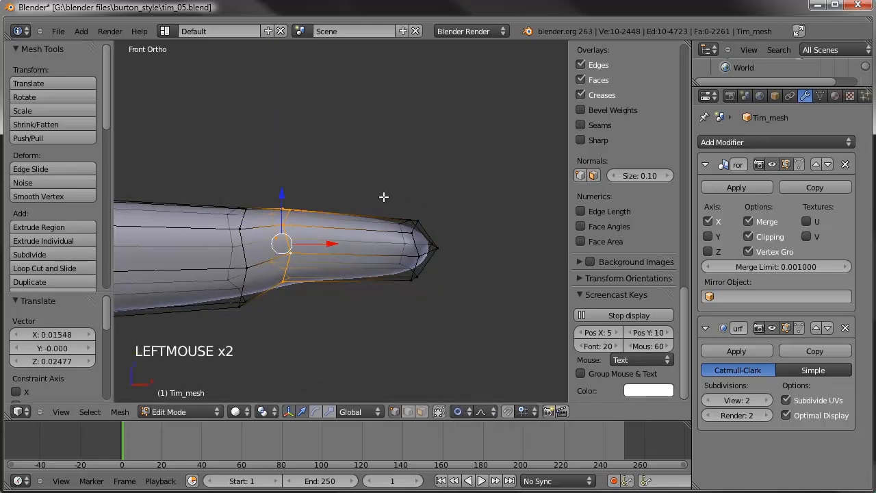
{"action": "right_click", "coordinate": [249, 252], "text": "alt"}
{"action": "key", "text": "s"}
{"action": "right_click", "coordinate": [392, 167]}
{"action": "key", "text": "s"}
{"action": "key", "text": "z"}
{"action": "scroll", "coordinate": [478, 154], "scroll_direction": "up", "scroll_amount": 6}
{"action": "left_click", "coordinate": [434, 162]}
Raise the forearm-end loop about 0.022 on Z using a proportional size of 0.26
{"action": "key", "text": "g"}
{"action": "scroll", "coordinate": [431, 157], "scroll_direction": "up", "scroll_amount": 4}
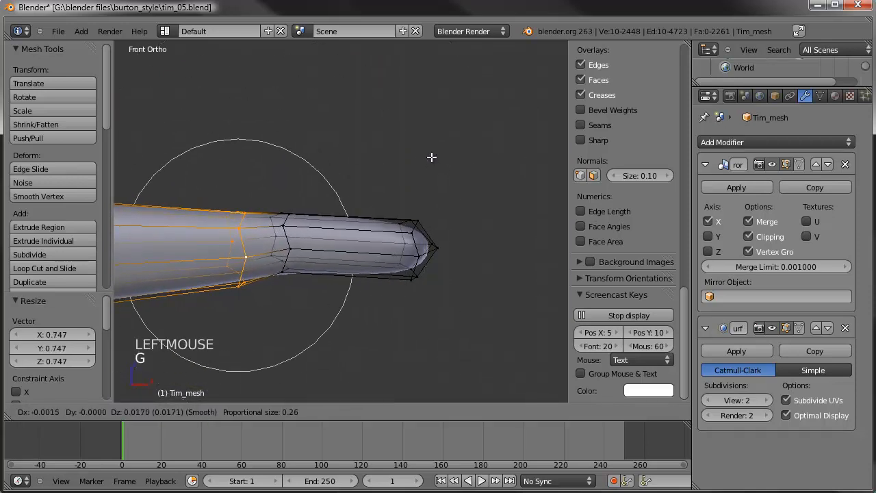
{"action": "left_click", "coordinate": [431, 157]}
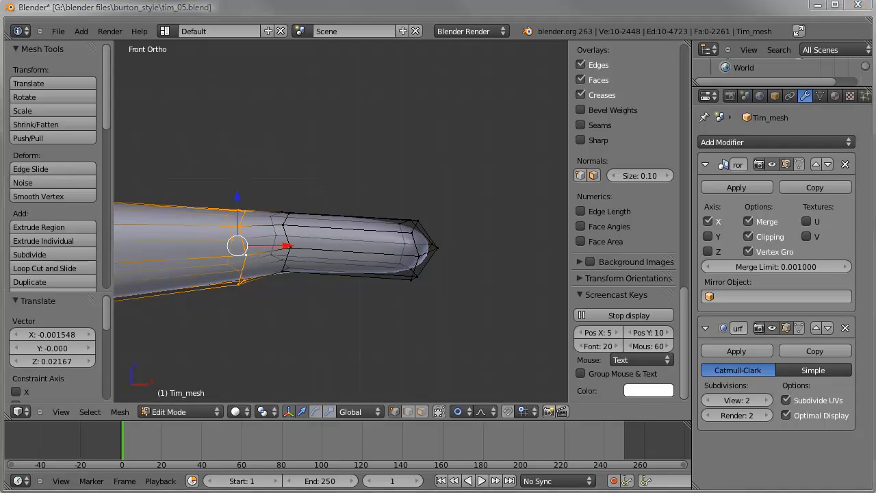
Add one loop cut across the hand segment near its middle, working in top view
{"action": "middle_click_drag", "start_coordinate": [338, 333], "coordinate": [239, 348]}
{"action": "middle_click_drag", "start_coordinate": [360, 294], "coordinate": [415, 332], "text": "shift"}
{"action": "scroll", "coordinate": [381, 197], "scroll_direction": "down", "scroll_amount": 3}
{"action": "scroll", "coordinate": [381, 196], "scroll_direction": "down", "scroll_amount": 2}
{"action": "scroll", "coordinate": [390, 287], "scroll_direction": "up", "scroll_amount": 4}
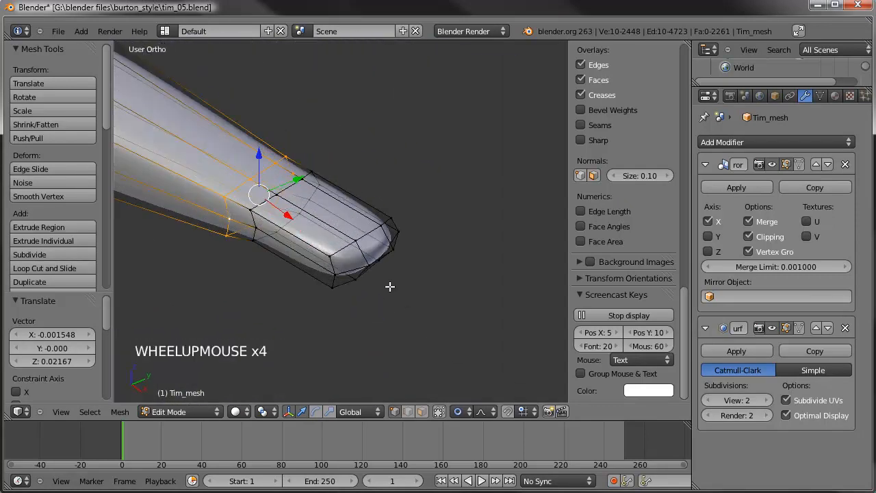
{"action": "key", "text": "KP_7"}
{"action": "scroll", "coordinate": [391, 286], "scroll_direction": "up", "scroll_amount": 2}
{"action": "middle_click_drag", "start_coordinate": [390, 286], "coordinate": [322, 163], "text": "shift"}
{"action": "key", "text": "ctrl+r"}
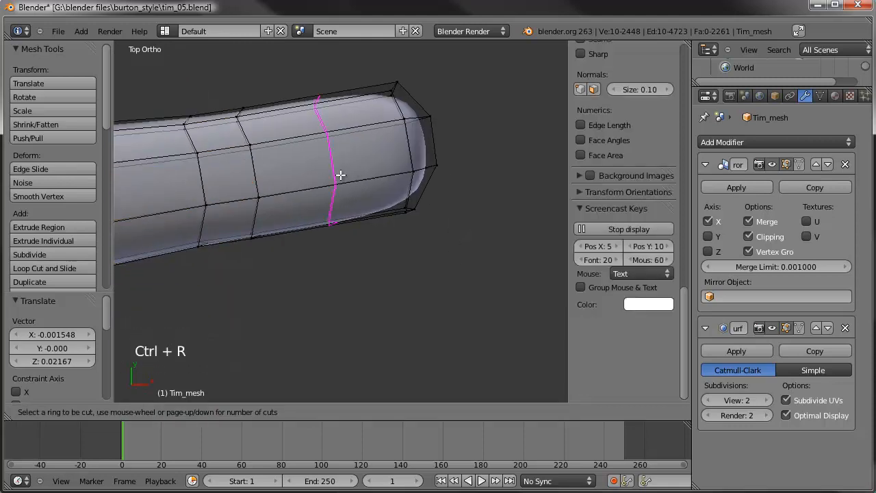
{"action": "left_click", "coordinate": [341, 175]}
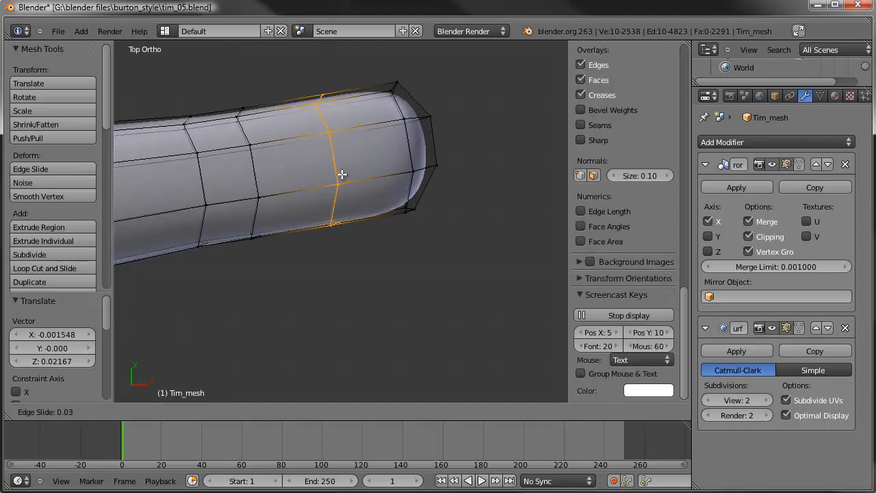
{"action": "left_click", "coordinate": [344, 130]}
Select the end section of the hand and scale it to about 1.13 along Y with proportional editing
{"action": "middle_click_drag", "start_coordinate": [406, 197], "coordinate": [426, 175], "text": "shift"}
{"action": "key", "text": "a"}
{"action": "key", "text": "c"}
{"action": "mouse_move", "coordinate": [415, 142]}
{"action": "left_mouse_down"}
{"action": "mouse_move", "coordinate": [362, 146]}
{"action": "mouse_move", "coordinate": [378, 267]}
{"action": "mouse_move", "coordinate": [432, 173]}
{"action": "left_mouse_up"}
{"action": "middle_click_drag", "start_coordinate": [433, 173], "coordinate": [437, 232], "text": "shift"}
{"action": "key", "text": "s"}
{"action": "key", "text": "y"}
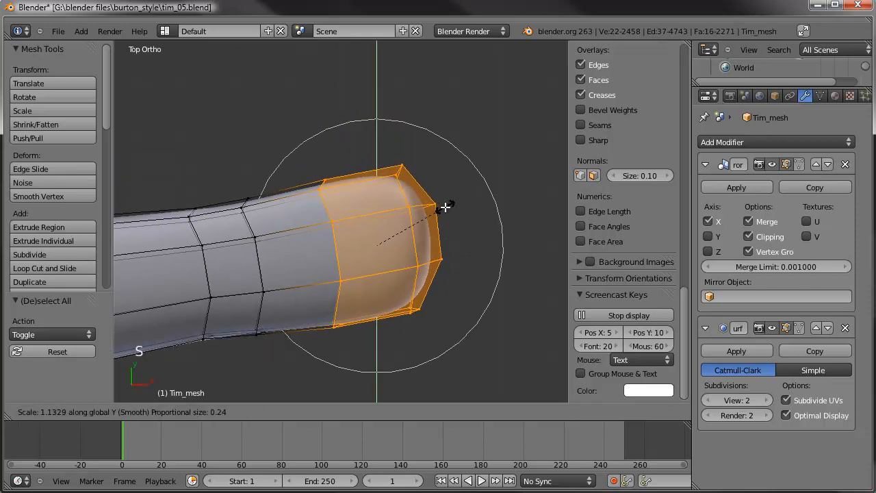
{"action": "left_click", "coordinate": [445, 205]}
Move the vertices of the hand's rear outer corner slightly back toward the wrist
{"action": "key", "text": "a"}
{"action": "key", "text": "c"}
{"action": "mouse_move", "coordinate": [322, 190]}
{"action": "left_mouse_down"}
{"action": "mouse_move", "coordinate": [371, 178]}
{"action": "mouse_move", "coordinate": [364, 165]}
{"action": "left_mouse_up"}
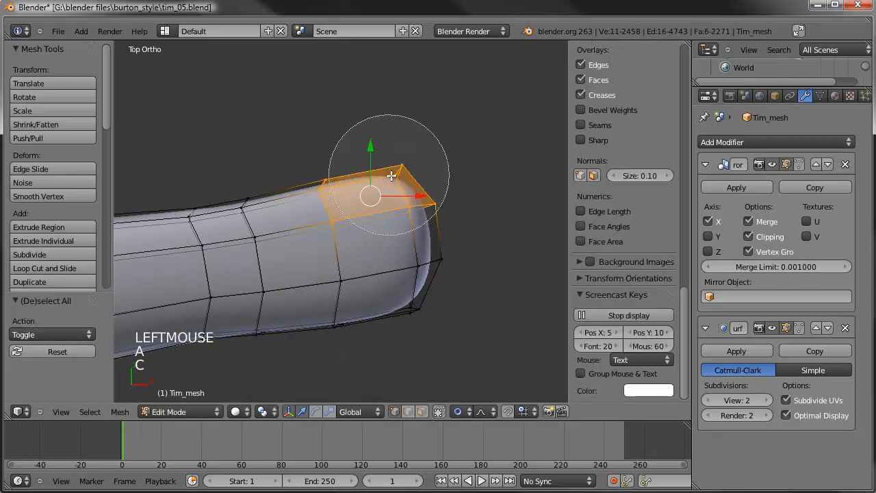
{"action": "key", "text": "g"}
{"action": "left_click", "coordinate": [328, 178]}
{"action": "key", "text": "a"}
{"action": "key", "text": "c"}
{"action": "left_click", "coordinate": [309, 168]}
{"action": "right_click", "coordinate": [318, 161]}
{"action": "key", "text": "a"}
{"action": "key", "text": "a"}
{"action": "key", "text": "c"}
{"action": "right_click", "coordinate": [335, 156]}
Select only the vertices along the hand's rear edge and move them about 0.03 outward on Y
{"action": "key", "text": "a"}
{"action": "key", "text": "c"}
{"action": "scroll", "coordinate": [333, 157], "scroll_direction": "up", "scroll_amount": 6}
{"action": "left_click", "coordinate": [321, 177]}
{"action": "left_click_drag", "start_coordinate": [348, 173], "coordinate": [385, 170]}
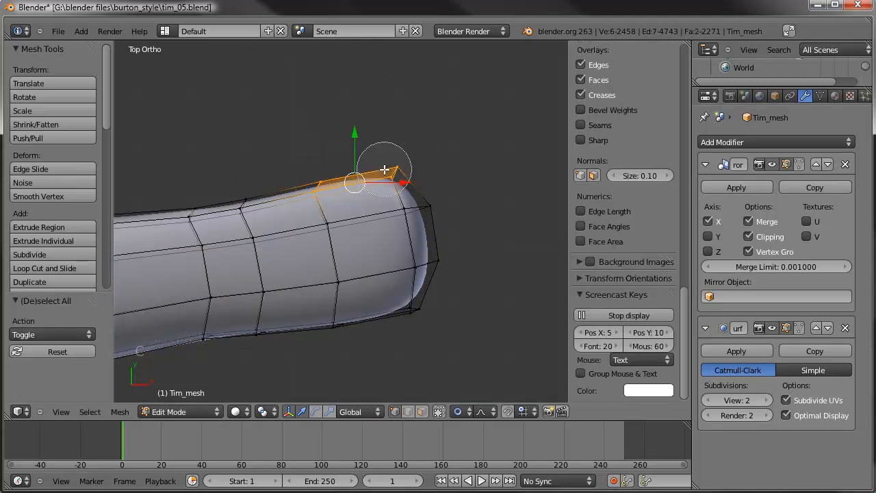
{"action": "right_click", "coordinate": [385, 168]}
{"action": "key", "text": "g"}
{"action": "scroll", "coordinate": [380, 151], "scroll_direction": "up", "scroll_amount": 2}
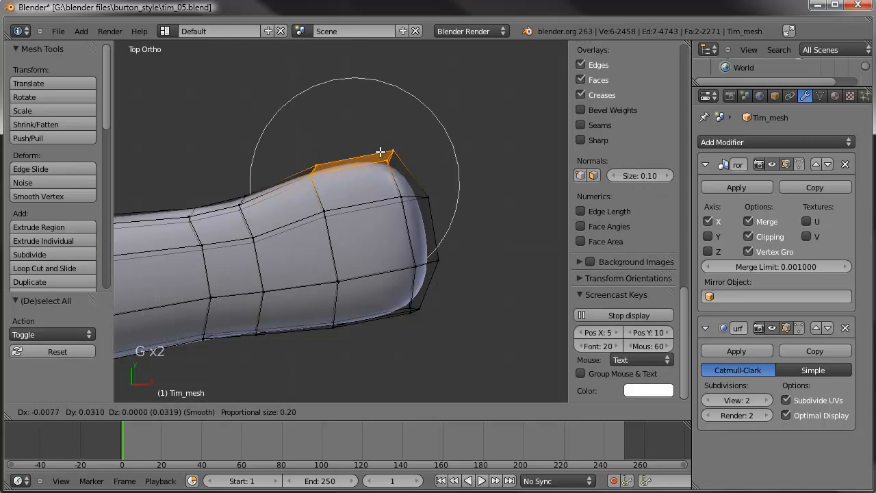
{"action": "scroll", "coordinate": [381, 151], "scroll_direction": "up", "scroll_amount": 3}
{"action": "left_click", "coordinate": [376, 154]}
{"action": "key", "text": "a"}
Extrude the two front side faces of the hand's first segment about 0.065 and pull the end out further to start the thumb
{"action": "middle_click_drag", "start_coordinate": [341, 313], "coordinate": [347, 151], "text": "shift"}
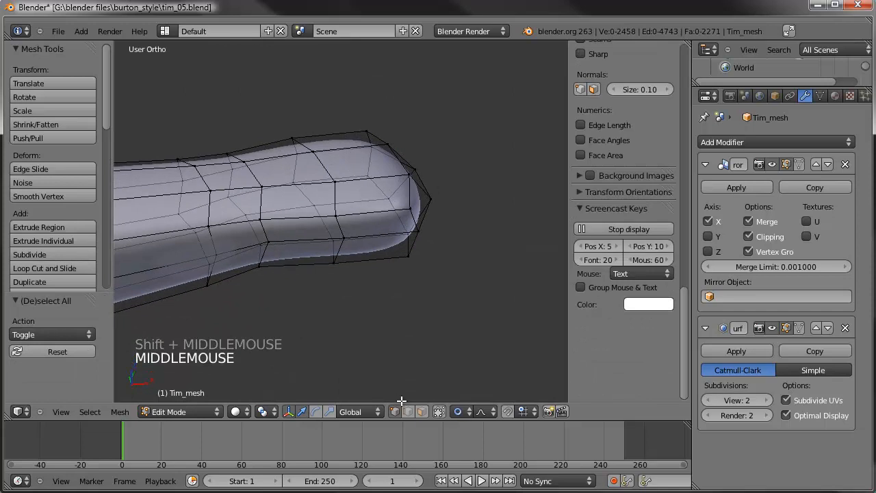
{"action": "left_click", "coordinate": [421, 412]}
{"action": "right_click", "coordinate": [303, 233]}
{"action": "right_click", "coordinate": [302, 253], "text": "shift"}
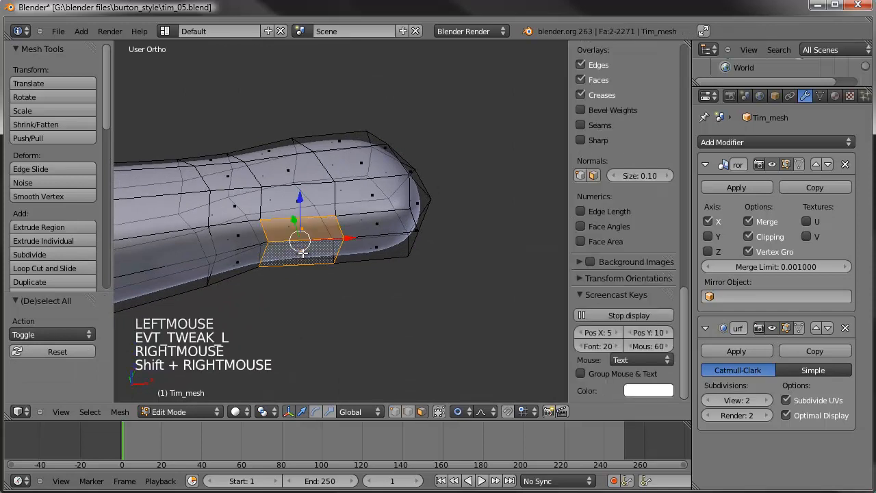
{"action": "key", "text": "KP_7"}
{"action": "key", "text": "e"}
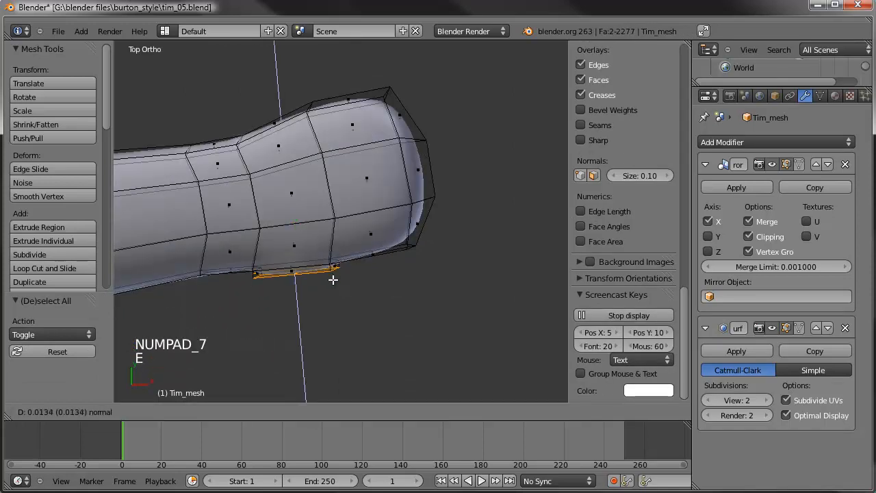
{"action": "left_click", "coordinate": [347, 301]}
{"action": "key", "text": "g"}
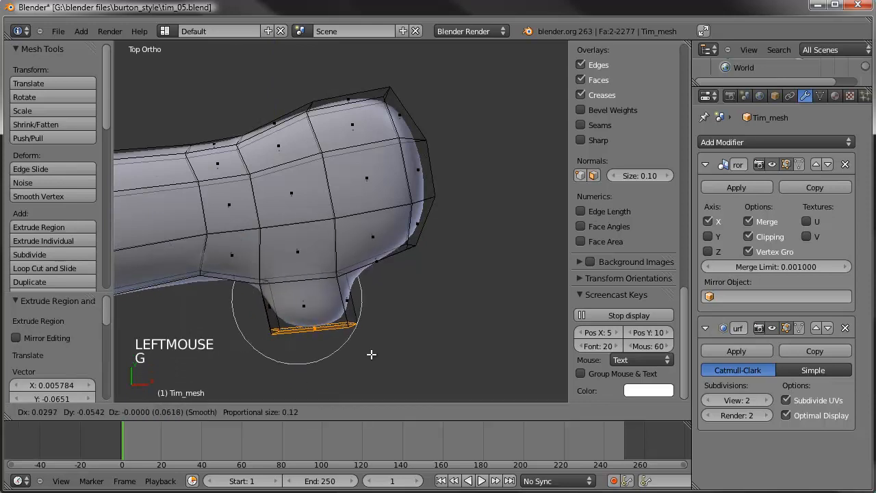
{"action": "left_click", "coordinate": [381, 390]}
Rotate the thumb's end faces and move them about 0.05 on X and -0.099 on Y
{"action": "middle_click_drag", "start_coordinate": [382, 269], "coordinate": [387, 240], "text": "shift"}
{"action": "key", "text": "r"}
{"action": "left_click", "coordinate": [390, 236]}
{"action": "key", "text": "g"}
{"action": "left_click", "coordinate": [438, 264]}
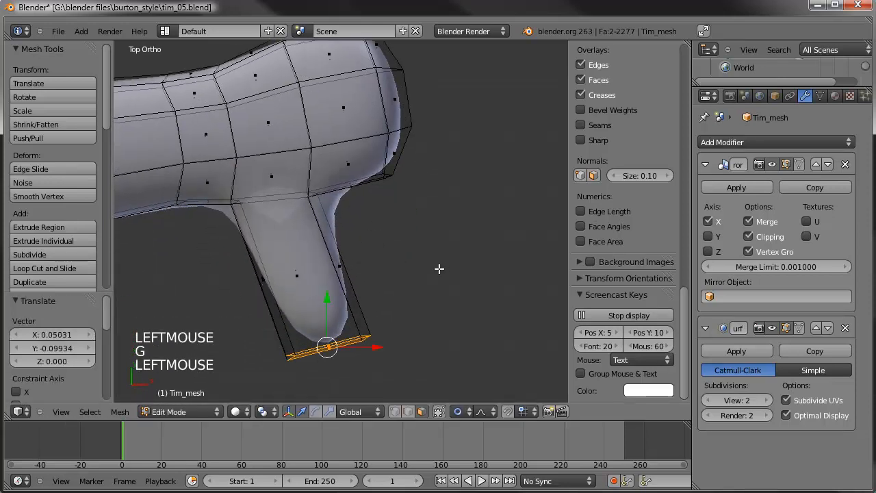
Scale the thumb's end faces to about 0.478 to taper the thumb
{"action": "key", "text": "s"}
{"action": "key", "text": "s"}
{"action": "left_click", "coordinate": [371, 297]}
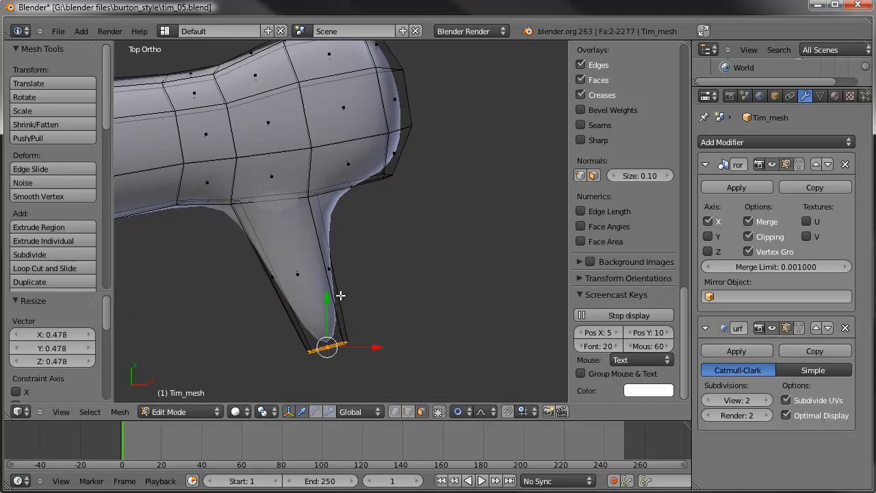
Add two loop cuts along the thumb and move the one nearer the palm slightly toward the hand
{"action": "key", "text": "ctrl+r"}
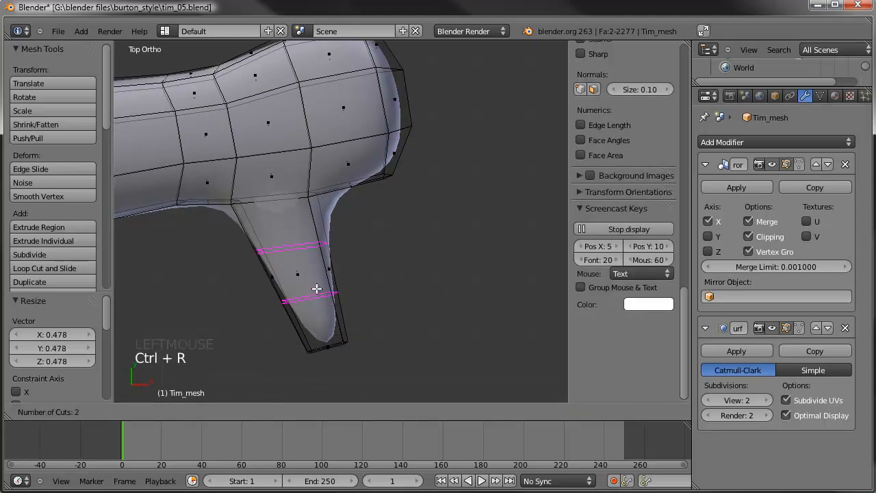
{"action": "left_click", "coordinate": [317, 288]}
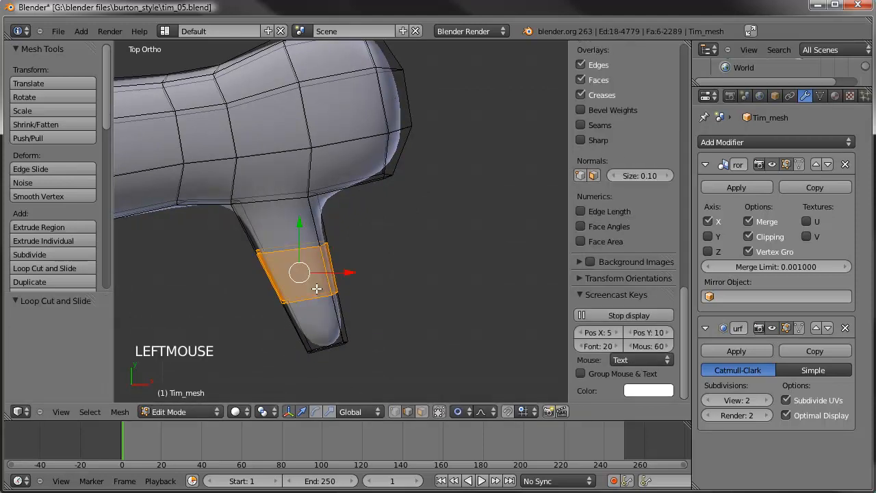
{"action": "right_click", "coordinate": [296, 253], "text": "alt"}
{"action": "key", "text": "g"}
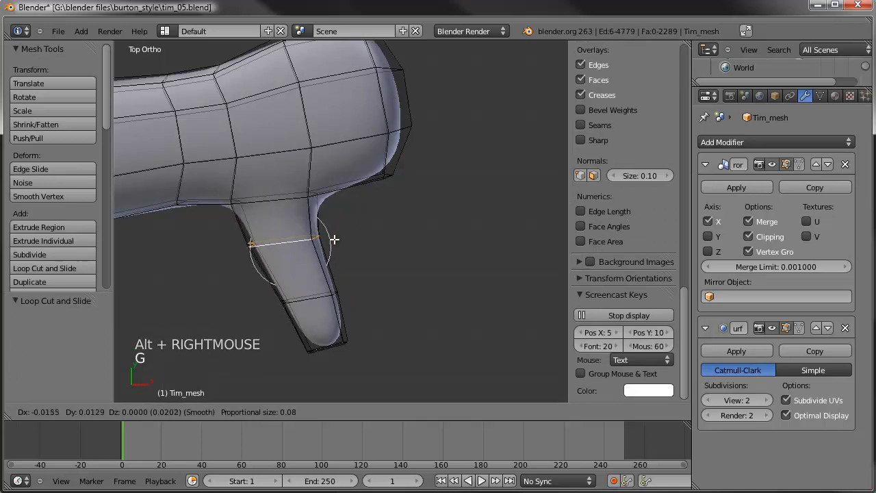
{"action": "left_click", "coordinate": [334, 238]}
Add a loop cut between the thumb's two loops and scale it down to narrow the thumb there
{"action": "middle_click_drag", "start_coordinate": [325, 293], "coordinate": [386, 234]}
{"action": "scroll", "coordinate": [359, 211], "scroll_direction": "up", "scroll_amount": 1}
{"action": "key", "text": "ctrl+r"}
{"action": "left_click", "coordinate": [354, 216]}
{"action": "key", "text": "s"}
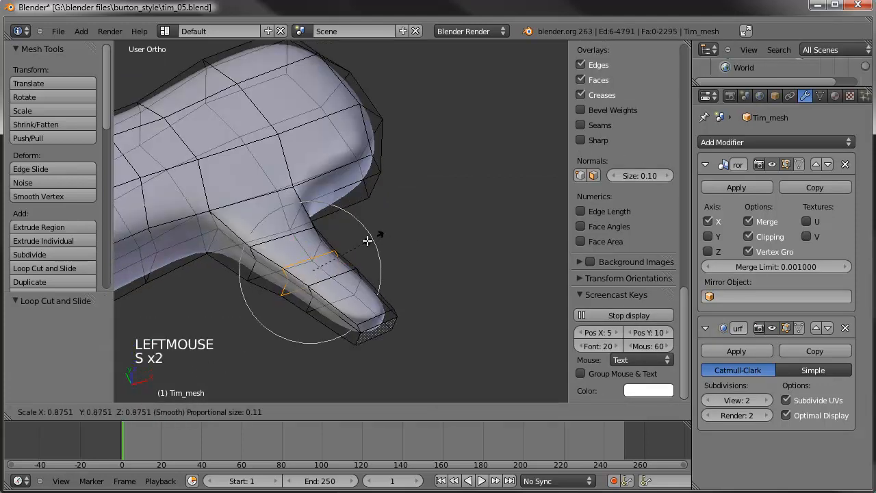
{"action": "left_click", "coordinate": [375, 273]}
Add a loop cut on the thumb's tip segment and scale it to about 0.84
{"action": "key", "text": "ctrl+r"}
{"action": "left_click", "coordinate": [373, 286]}
{"action": "key", "text": "s"}
{"action": "key", "text": "s"}
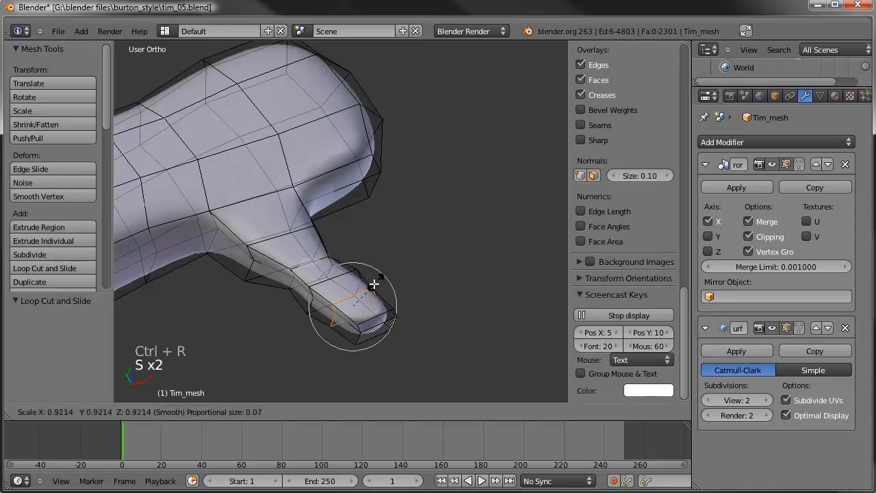
{"action": "left_click", "coordinate": [359, 286]}
Add a loop cut just below the thumb's widened joint loop and scale it to about 1.05
{"action": "right_click", "coordinate": [339, 289], "text": "alt"}
{"action": "middle_click_drag", "start_coordinate": [338, 289], "coordinate": [348, 153], "text": "shift"}
{"action": "scroll", "coordinate": [306, 241], "scroll_direction": "up", "scroll_amount": 4}
{"action": "key", "text": "KP_7"}
{"action": "key", "text": "ctrl+r"}
{"action": "left_click", "coordinate": [336, 220]}
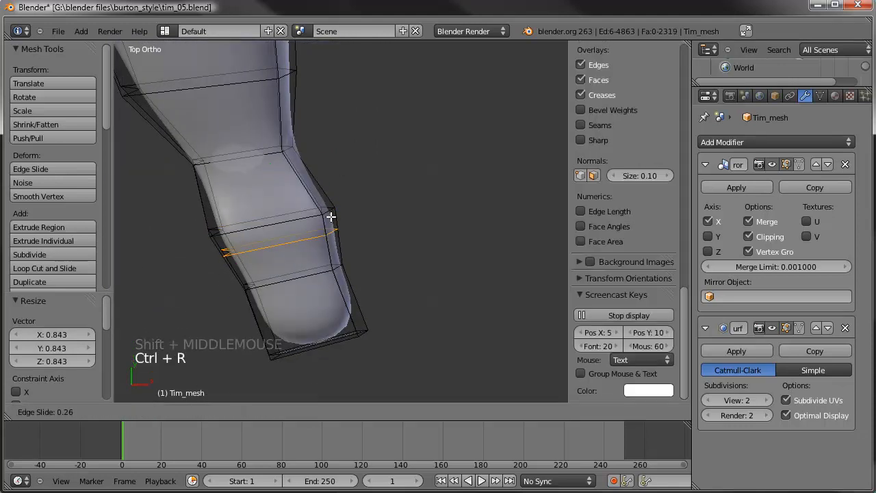
{"action": "left_click", "coordinate": [330, 214]}
{"action": "middle_click_drag", "start_coordinate": [303, 236], "coordinate": [358, 229], "text": "shift"}
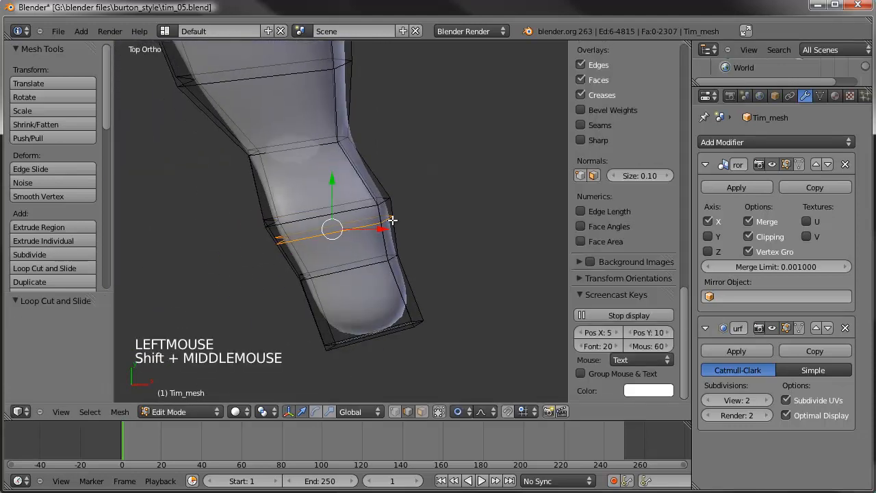
{"action": "key", "text": "s"}
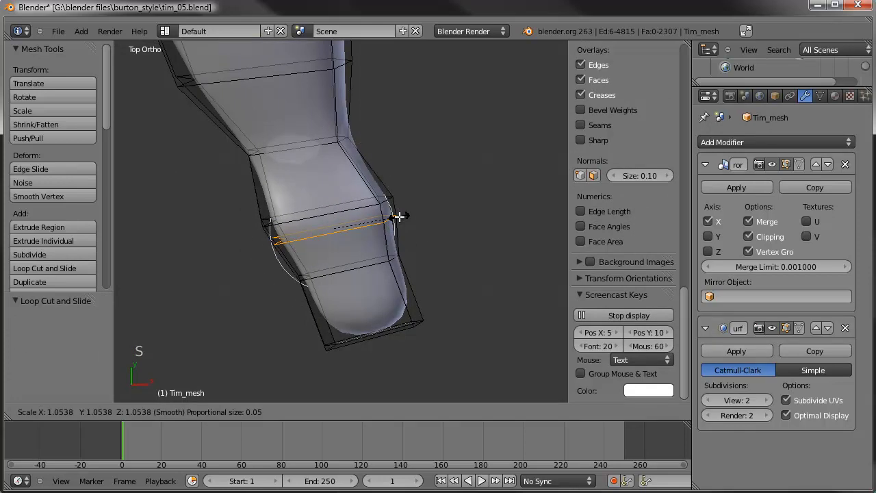
{"action": "left_click", "coordinate": [398, 216]}
{"action": "key", "text": "a"}
{"action": "key", "text": "c"}
{"action": "left_click_drag", "start_coordinate": [434, 327], "coordinate": [342, 351]}
{"action": "right_click", "coordinate": [342, 352]}
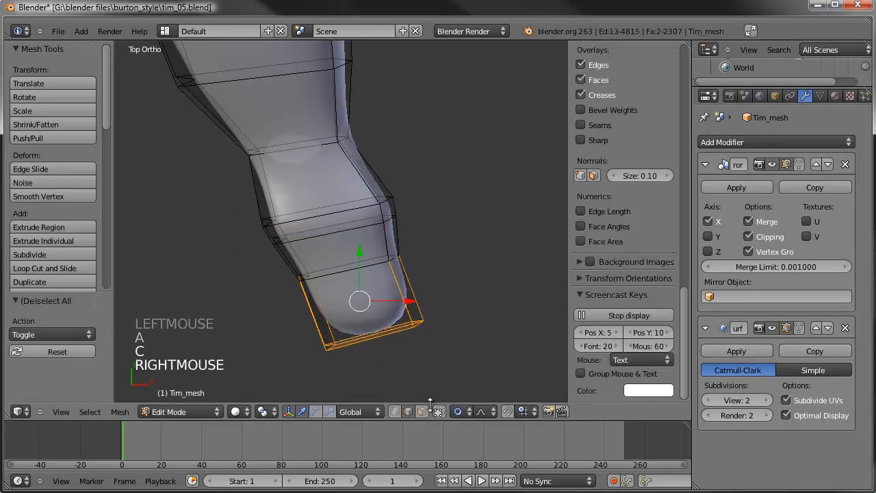
Select the end vertices of the thumb tip in vertex mode and scale them to about 0.708
{"action": "left_click", "coordinate": [397, 414]}
{"action": "key", "text": "a"}
{"action": "key", "text": "c"}
{"action": "left_click_drag", "start_coordinate": [422, 325], "coordinate": [338, 362]}
{"action": "right_click", "coordinate": [339, 361]}
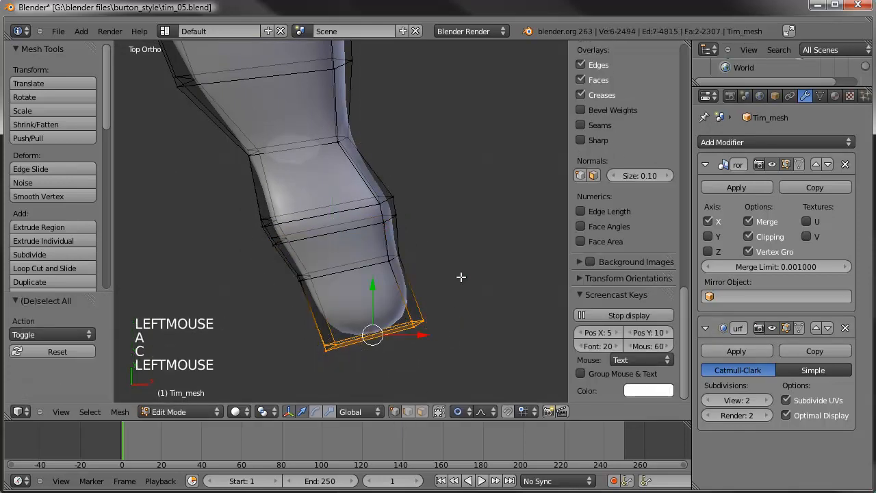
{"action": "key", "text": "s"}
{"action": "key", "text": "s"}
{"action": "left_click", "coordinate": [420, 290]}
Move the vertices on the wrist side of the thumb's base slightly toward the wrist
{"action": "scroll", "coordinate": [375, 224], "scroll_direction": "down", "scroll_amount": 2}
{"action": "middle_click_drag", "start_coordinate": [375, 224], "coordinate": [394, 260], "text": "shift"}
{"action": "scroll", "coordinate": [329, 219], "scroll_direction": "down", "scroll_amount": 1}
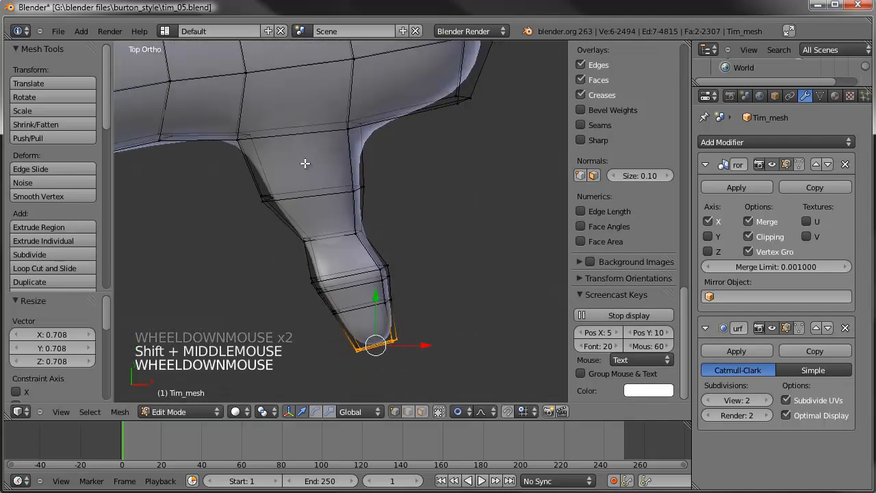
{"action": "key", "text": "a"}
{"action": "key", "text": "c"}
{"action": "left_click", "coordinate": [241, 136]}
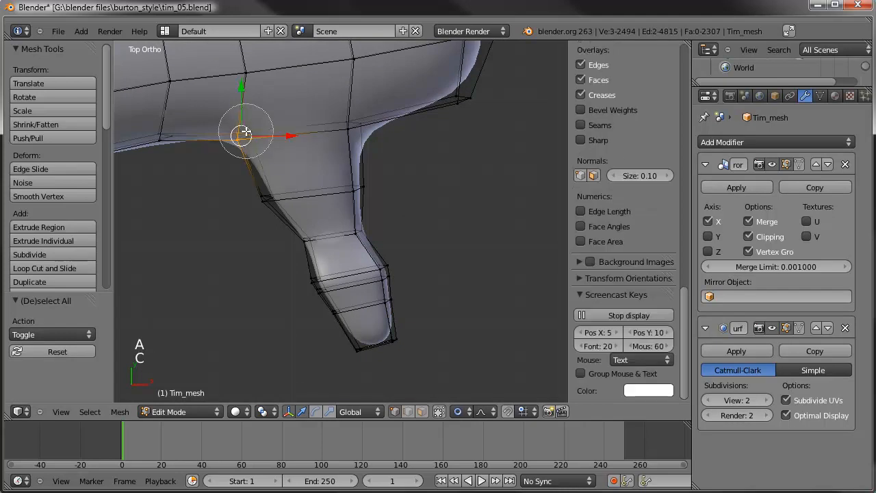
{"action": "right_click", "coordinate": [242, 136]}
{"action": "key", "text": "g"}
{"action": "key", "text": "g"}
{"action": "left_click", "coordinate": [231, 139]}
Reposition the vertices on the fingertip side of the thumb's base
{"action": "key", "text": "a"}
{"action": "key", "text": "c"}
{"action": "left_click", "coordinate": [349, 118]}
{"action": "key", "text": "g"}
{"action": "key", "text": "g"}
{"action": "left_click", "coordinate": [351, 136]}
Move the single vertex beside the thumb's base by about 0.029 on X, -0.028 on Y and -0.014 on Z
{"action": "middle_click_drag", "start_coordinate": [350, 135], "coordinate": [407, 224]}
{"action": "right_click", "coordinate": [409, 164]}
{"action": "key", "text": "g"}
{"action": "left_click", "coordinate": [323, 204]}
Scale the vertices above and below the thumb's base to about 0.865 and raise the base vertex about 0.009
{"action": "middle_click_drag", "start_coordinate": [342, 195], "coordinate": [409, 184]}
{"action": "middle_click_drag", "start_coordinate": [409, 186], "coordinate": [422, 207]}
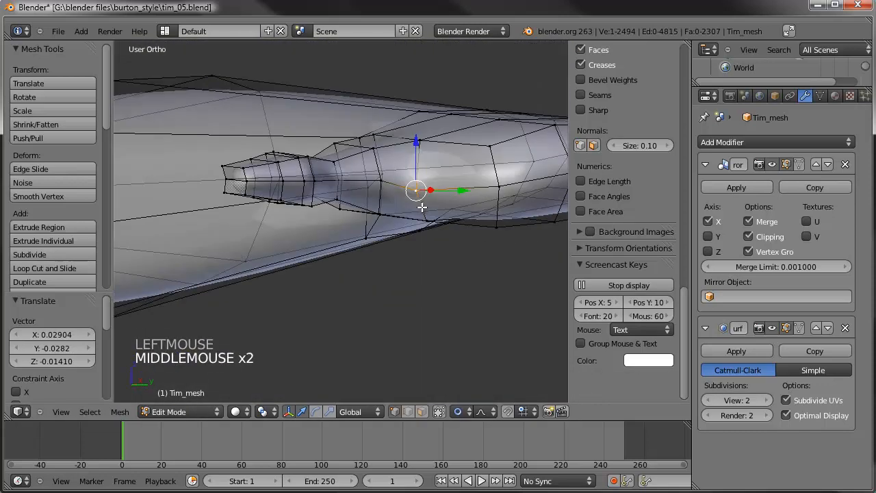
{"action": "key", "text": "s"}
{"action": "left_click", "coordinate": [431, 182]}
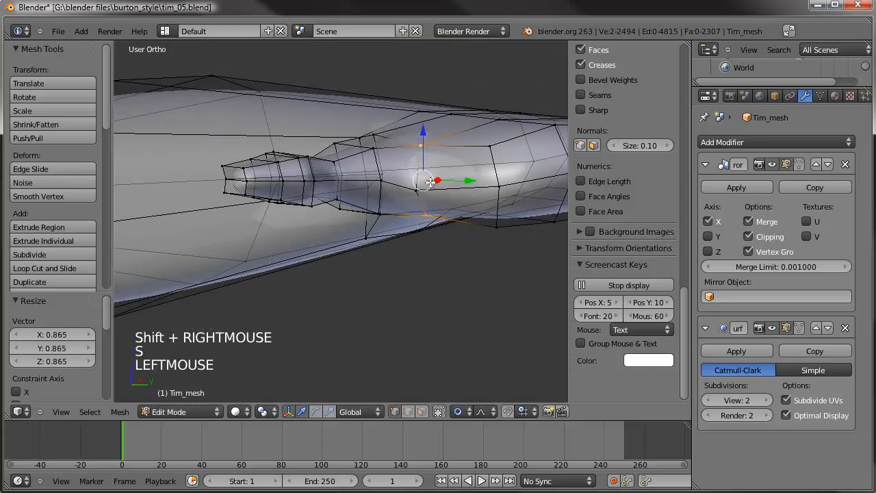
{"action": "left_click", "coordinate": [410, 183]}
Select two neighbouring vertices between the wrist and the thumb's base and move them toward the arm
{"action": "middle_click_drag", "start_coordinate": [410, 183], "coordinate": [371, 185]}
{"action": "right_click", "coordinate": [375, 164], "text": "alt"}
{"action": "scroll", "coordinate": [356, 174], "scroll_direction": "up", "scroll_amount": 2}
{"action": "right_click", "coordinate": [277, 158]}
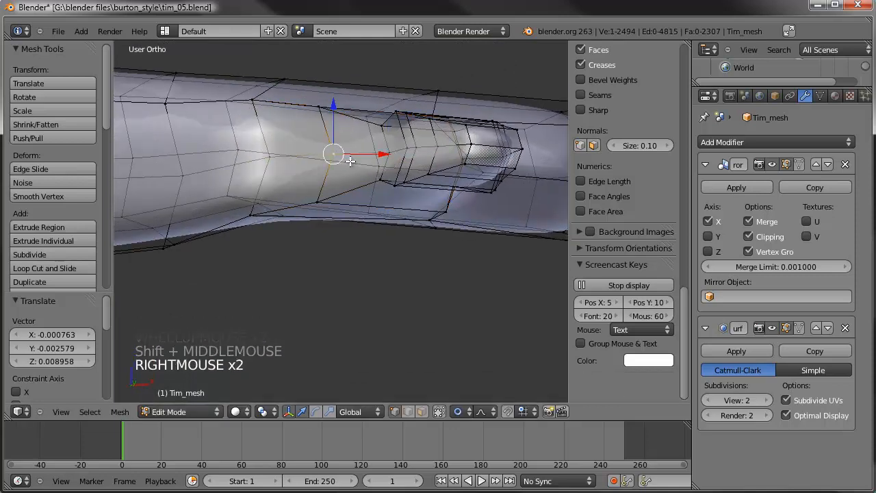
{"action": "right_click", "coordinate": [281, 156], "text": "shift"}
{"action": "middle_click_drag", "start_coordinate": [280, 156], "coordinate": [342, 173]}
{"action": "key", "text": "g"}
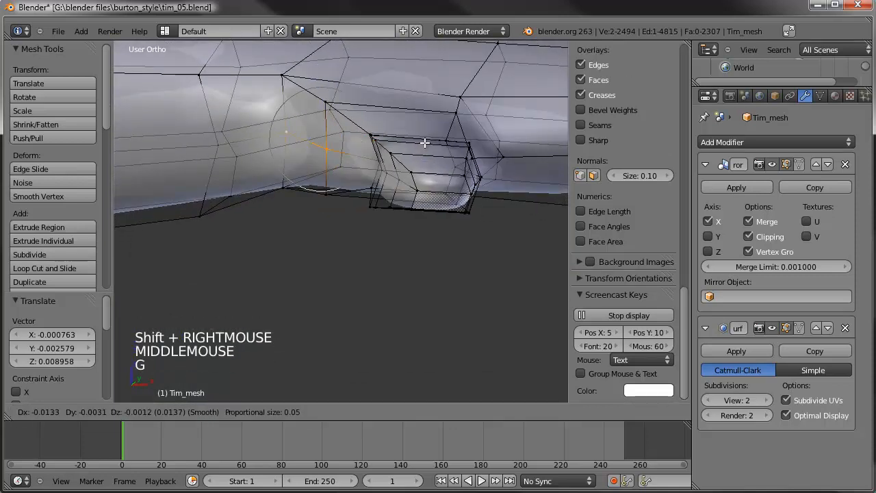
{"action": "left_click", "coordinate": [419, 143]}
Move the two upper vertices on the wrist side of the thumb's base about 0.025 along X toward the thumb
{"action": "middle_click_drag", "start_coordinate": [419, 121], "coordinate": [409, 146], "text": "shift"}
{"action": "right_click", "coordinate": [282, 105]}
{"action": "right_click", "coordinate": [313, 125], "text": "shift"}
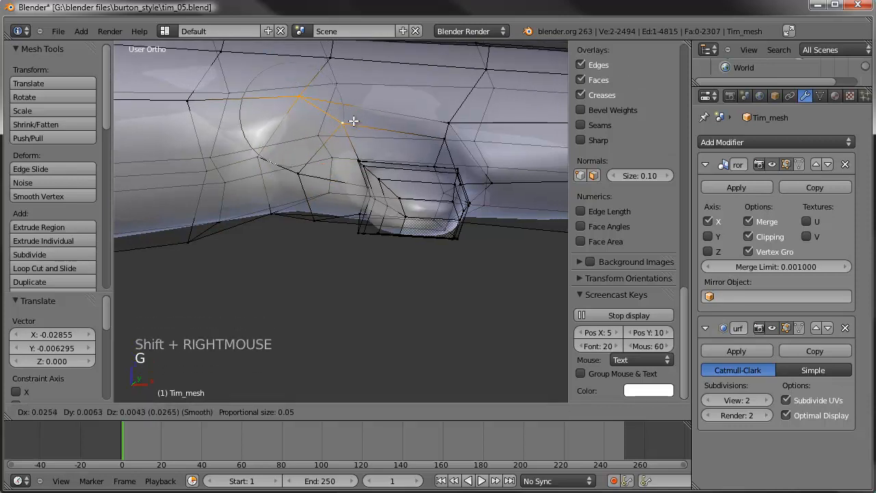
{"action": "left_click", "coordinate": [353, 121]}
Move the two upper vertices on the fingertip side of the thumb's base about -0.011 on X and 0.018 on Z
{"action": "right_click", "coordinate": [438, 104]}
{"action": "right_click", "coordinate": [431, 117], "text": "shift"}
{"action": "key", "text": "g"}
{"action": "left_click", "coordinate": [427, 117]}
Turn off proportional editing and move the vertices along the thumb's upper wrist-side edge about 0.016 on X
{"action": "middle_click_drag", "start_coordinate": [427, 117], "coordinate": [364, 170]}
{"action": "right_click", "coordinate": [359, 172]}
{"action": "right_click", "coordinate": [363, 186], "text": "shift"}
{"action": "right_click", "coordinate": [369, 198], "text": "shift"}
{"action": "right_click", "coordinate": [378, 205], "text": "shift"}
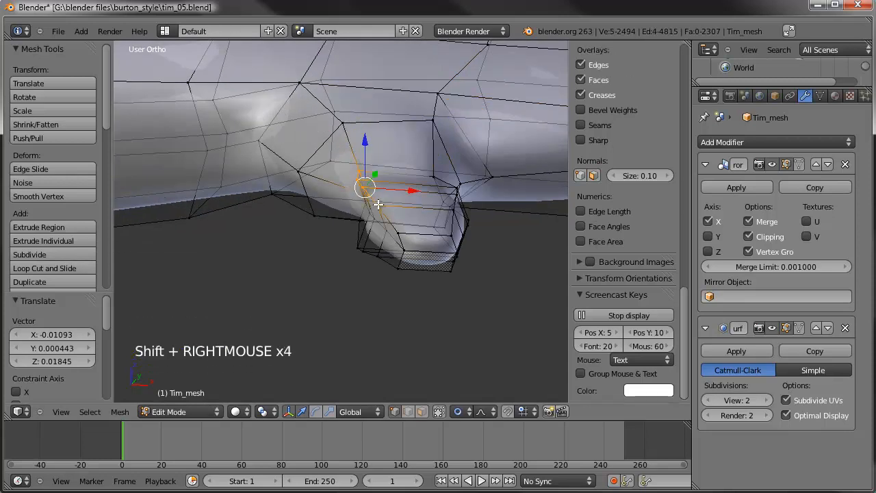
{"action": "key", "text": "g"}
{"action": "right_click", "coordinate": [424, 213]}
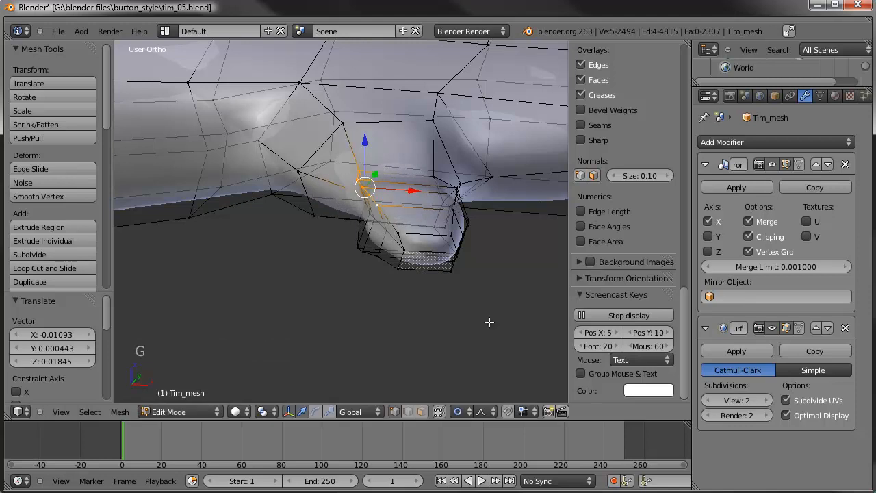
{"action": "left_click", "coordinate": [463, 411]}
{"action": "left_click", "coordinate": [472, 401]}
{"action": "key", "text": "g"}
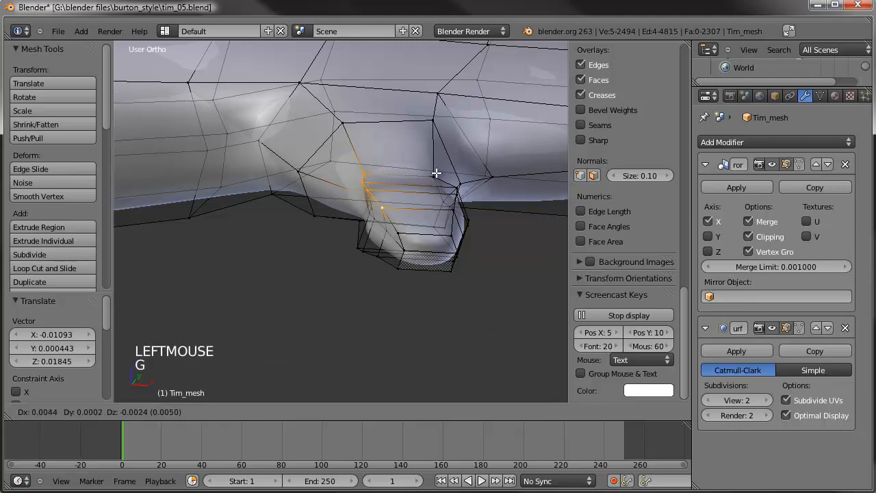
{"action": "left_click", "coordinate": [410, 185]}
Reposition single vertices on the wrist side of the thumb to smooth its outline
{"action": "right_click", "coordinate": [373, 194]}
{"action": "key", "text": "g"}
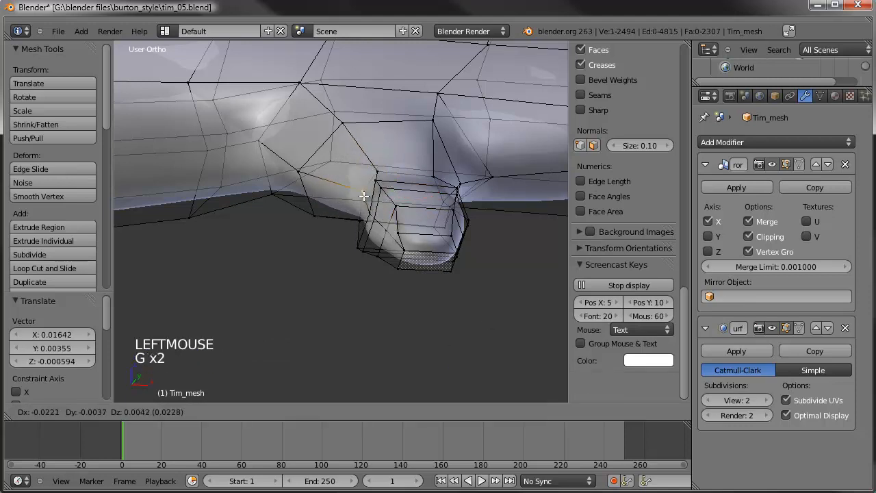
{"action": "left_click", "coordinate": [358, 193]}
{"action": "right_click", "coordinate": [387, 166]}
{"action": "key", "text": "g"}
{"action": "left_click", "coordinate": [385, 165]}
Select the lower wrist-side corner vertices of the thumb and move them about 0.016 on X and 0.005 on Y
{"action": "middle_click_drag", "start_coordinate": [409, 152], "coordinate": [379, 197]}
{"action": "right_click", "coordinate": [345, 236]}
{"action": "key", "text": "a"}
{"action": "key", "text": "c"}
{"action": "left_click", "coordinate": [354, 253]}
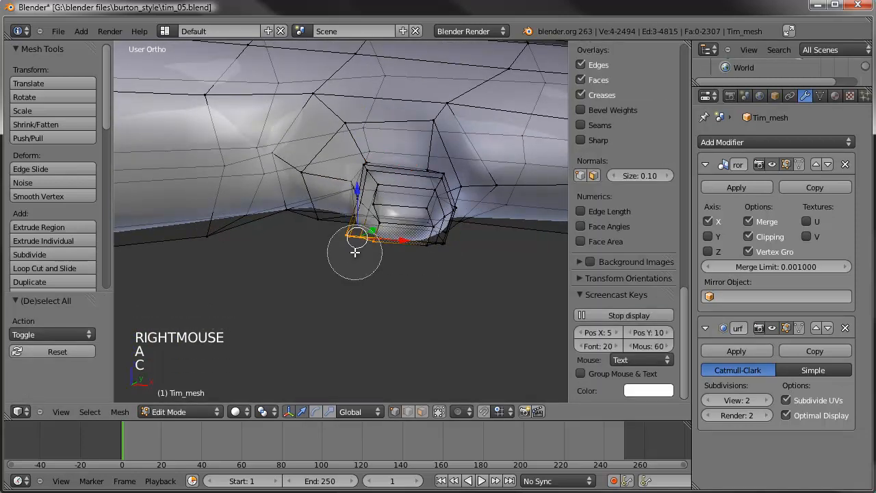
{"action": "right_click", "coordinate": [355, 253]}
{"action": "key", "text": "g"}
{"action": "left_click", "coordinate": [378, 252]}
Move the vertex on the thumb's wrist side near the tip about 0.012 on X and 0.005 on Y
{"action": "right_click", "coordinate": [379, 203]}
{"action": "key", "text": "g"}
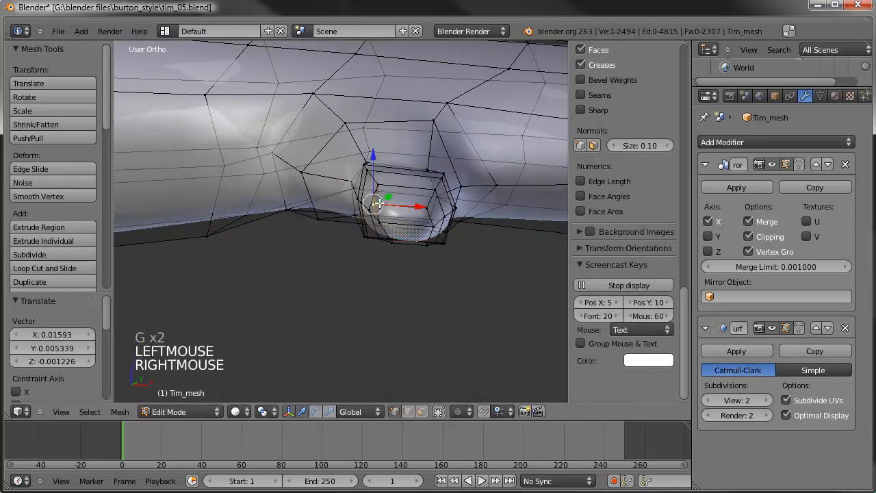
{"action": "left_click", "coordinate": [391, 200]}
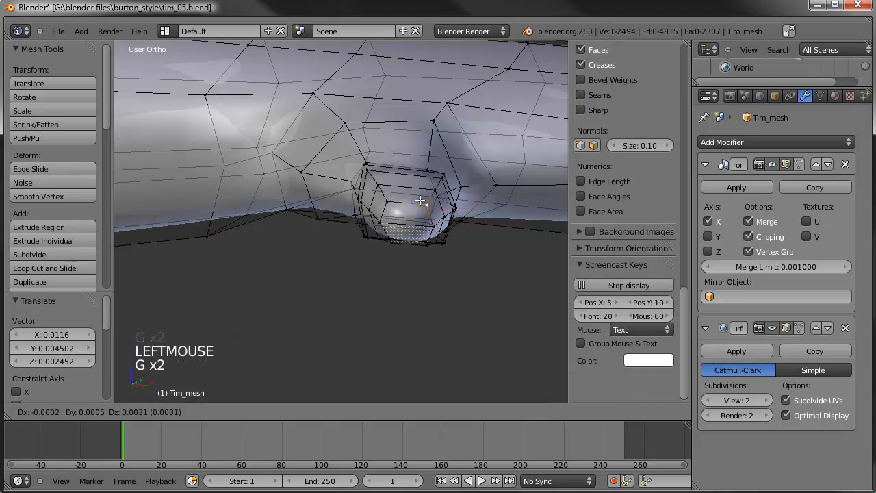
Select three vertices on the underside of the thumb's base and move them about -0.008 on X and -0.005 on Y
{"action": "middle_click_drag", "start_coordinate": [393, 202], "coordinate": [420, 147]}
{"action": "right_click", "coordinate": [414, 187], "text": "shift"}
{"action": "right_click", "coordinate": [409, 180], "text": "shift"}
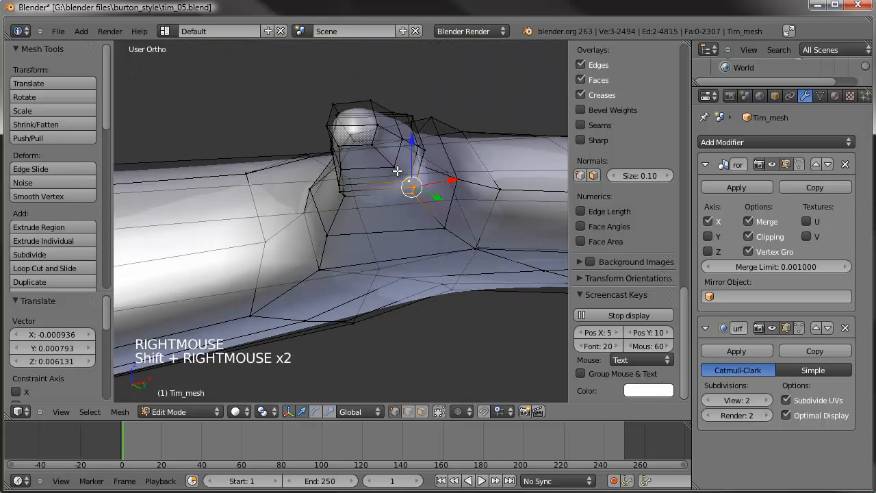
{"action": "key", "text": "g"}
{"action": "left_click", "coordinate": [404, 183]}
Select the outer part of the thumb, rotate it slightly and move it about -0.003 on X and -0.003 on Z
{"action": "scroll", "coordinate": [404, 185], "scroll_direction": "down", "scroll_amount": 3}
{"action": "middle_click_drag", "start_coordinate": [405, 188], "coordinate": [424, 269]}
{"action": "right_click", "coordinate": [371, 205], "text": "alt"}
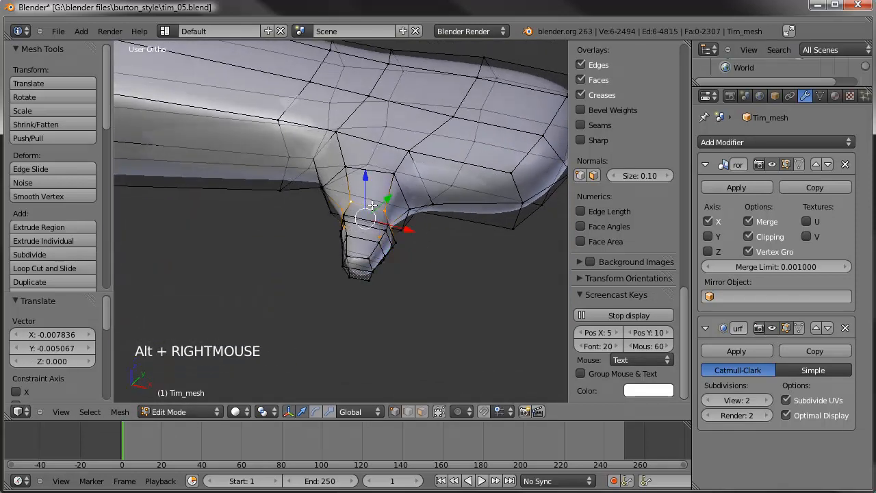
{"action": "key", "text": "KP_7"}
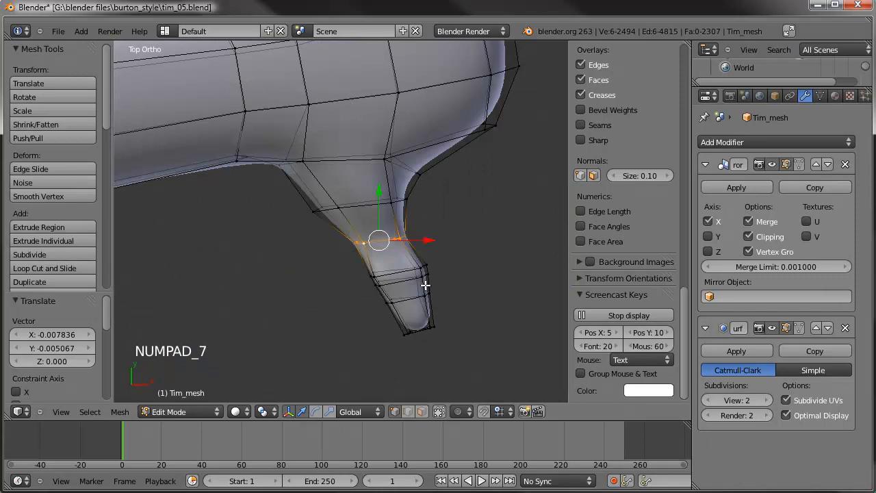
{"action": "key", "text": "a"}
{"action": "key", "text": "a"}
{"action": "key", "text": "c"}
{"action": "scroll", "coordinate": [423, 287], "scroll_direction": "down", "scroll_amount": 2}
{"action": "mouse_move", "coordinate": [423, 287]}
{"action": "left_mouse_down"}
{"action": "mouse_move", "coordinate": [399, 268]}
{"action": "mouse_move", "coordinate": [395, 313]}
{"action": "mouse_move", "coordinate": [397, 276]}
{"action": "left_mouse_up"}
{"action": "mouse_move", "coordinate": [396, 276]}
{"action": "middle_mouse_down"}
{"action": "mouse_move", "coordinate": [415, 160]}
{"action": "mouse_move", "coordinate": [403, 116]}
{"action": "mouse_move", "coordinate": [480, 165]}
{"action": "middle_mouse_up"}
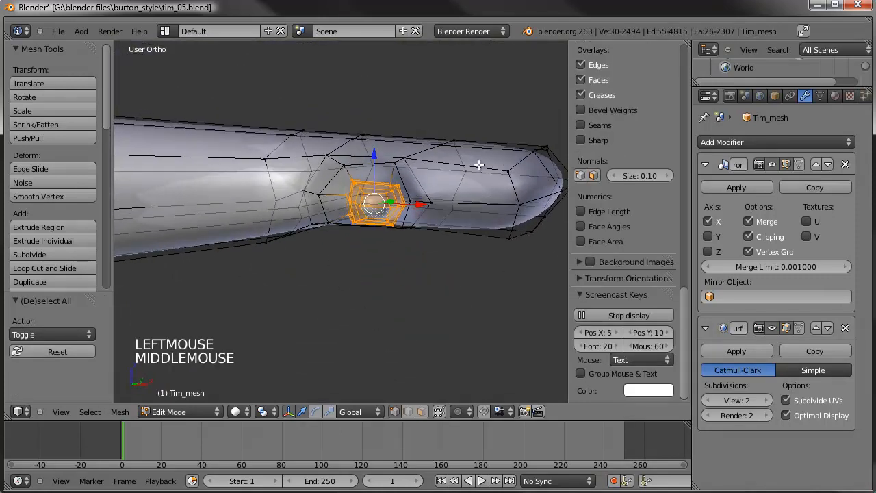
{"action": "key", "text": "r"}
{"action": "left_click", "coordinate": [468, 147]}
{"action": "key", "text": "g"}
{"action": "left_click", "coordinate": [466, 149]}
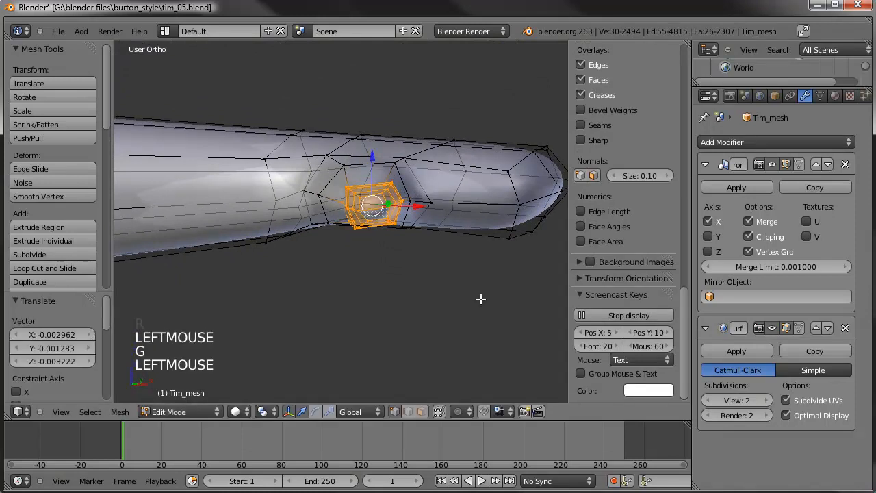
Enable proportional editing and rotate the outer thumb about -13 degrees with a proportional size of 0.16
{"action": "left_click", "coordinate": [462, 412]}
{"action": "left_click", "coordinate": [476, 369]}
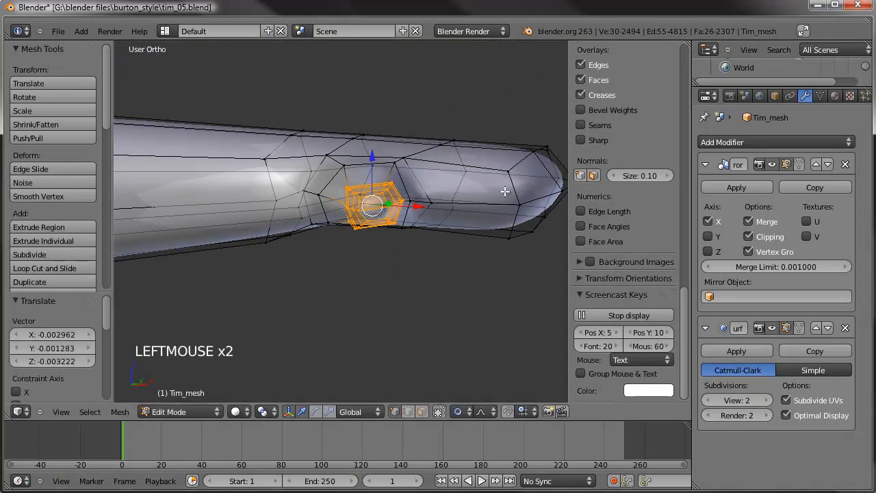
{"action": "key", "text": "r"}
{"action": "scroll", "coordinate": [500, 171], "scroll_direction": "down", "scroll_amount": 4}
{"action": "scroll", "coordinate": [495, 162], "scroll_direction": "down", "scroll_amount": 3}
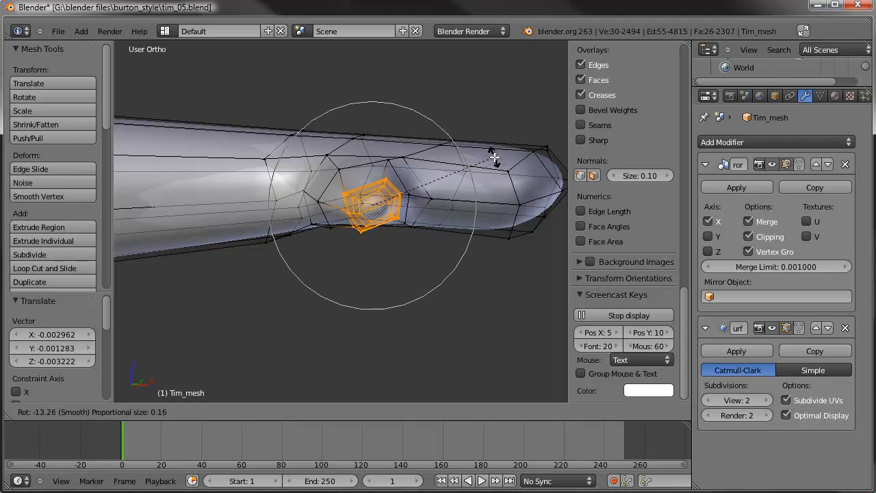
{"action": "left_click", "coordinate": [494, 158]}
Select the edge loop at the thumb's base and rotate it to follow the thumb's twist
{"action": "right_click", "coordinate": [402, 178], "text": "alt"}
{"action": "key", "text": "r"}
{"action": "left_click", "coordinate": [480, 137]}
Move a single vertex near the thumb's base about 0.025 on X, 0.013 on Y and -0.032 on Z
{"action": "scroll", "coordinate": [480, 137], "scroll_direction": "up", "scroll_amount": 1}
{"action": "middle_click_drag", "start_coordinate": [479, 138], "coordinate": [450, 102]}
{"action": "scroll", "coordinate": [449, 102], "scroll_direction": "down", "scroll_amount": 1}
{"action": "right_click", "coordinate": [319, 299]}
{"action": "mouse_move", "coordinate": [319, 299]}
{"action": "middle_mouse_down"}
{"action": "mouse_move", "coordinate": [402, 348]}
{"action": "mouse_move", "coordinate": [332, 301]}
{"action": "mouse_move", "coordinate": [335, 294]}
{"action": "middle_mouse_up"}
{"action": "key", "text": "g"}
{"action": "left_click", "coordinate": [418, 346]}
Add a loop cut running lengthwise along the thumb and across the hand
{"action": "key", "text": "ctrl+r"}
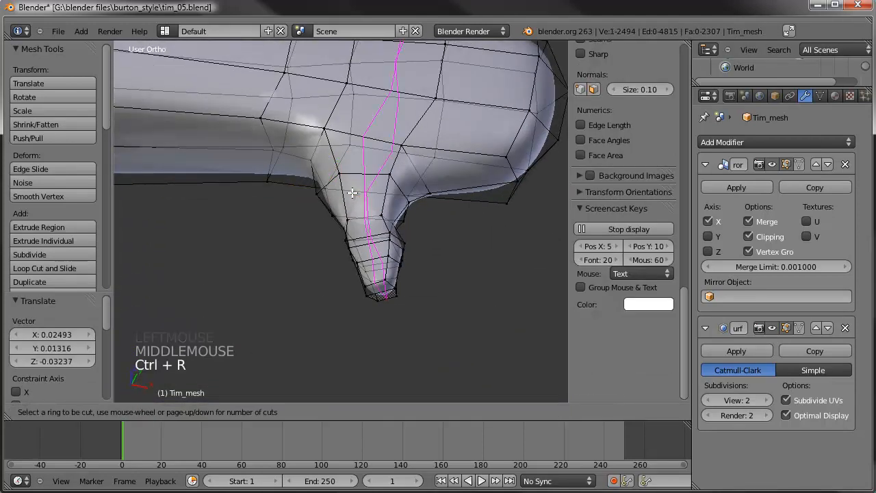
{"action": "left_click", "coordinate": [351, 193]}
{"action": "left_click", "coordinate": [433, 230]}
Move two vertices where the thumb joins the hand and check the shape from above
{"action": "middle_click_drag", "start_coordinate": [433, 230], "coordinate": [342, 216]}
{"action": "right_click", "coordinate": [352, 285]}
{"action": "right_click", "coordinate": [367, 239], "text": "shift"}
{"action": "key", "text": "g"}
{"action": "scroll", "coordinate": [397, 328], "scroll_direction": "up", "scroll_amount": 2}
{"action": "left_click", "coordinate": [397, 328]}
{"action": "scroll", "coordinate": [370, 305], "scroll_direction": "down", "scroll_amount": 2}
{"action": "key", "text": "Tab"}
{"action": "key", "text": "KP_7"}
{"action": "key", "text": "Tab"}
Select all vertices of the thumb's tip and smooth them with 2 iterations
{"action": "scroll", "coordinate": [368, 256], "scroll_direction": "up", "scroll_amount": 3}
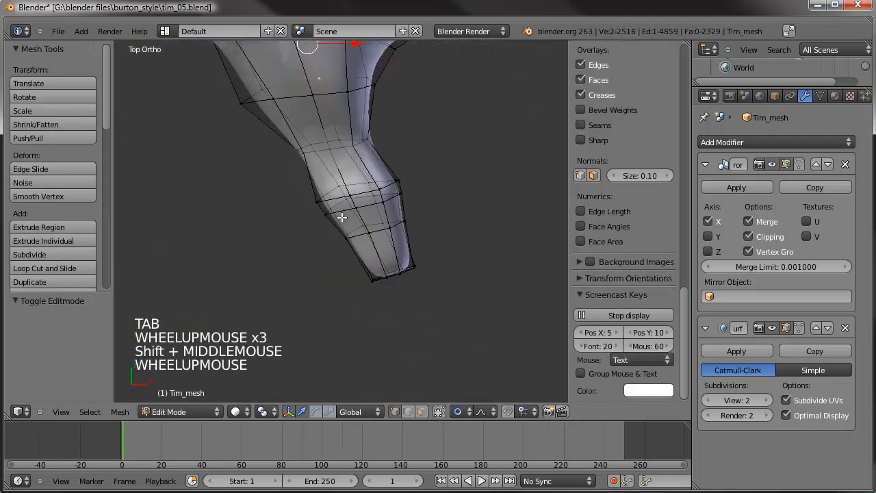
{"action": "scroll", "coordinate": [342, 216], "scroll_direction": "up", "scroll_amount": 3}
{"action": "key", "text": "a"}
{"action": "key", "text": "c"}
{"action": "left_click_drag", "start_coordinate": [461, 299], "coordinate": [407, 307]}
{"action": "right_click", "coordinate": [408, 306]}
{"action": "key", "text": "w"}
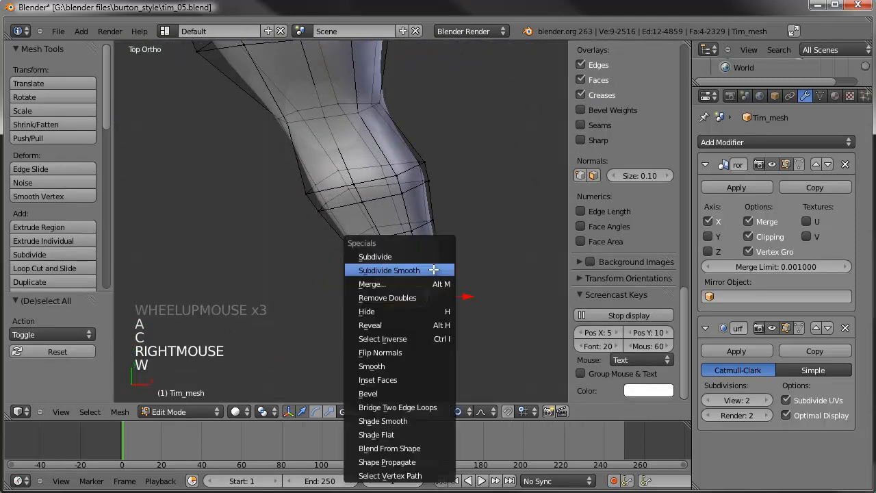
{"action": "left_click", "coordinate": [403, 367]}
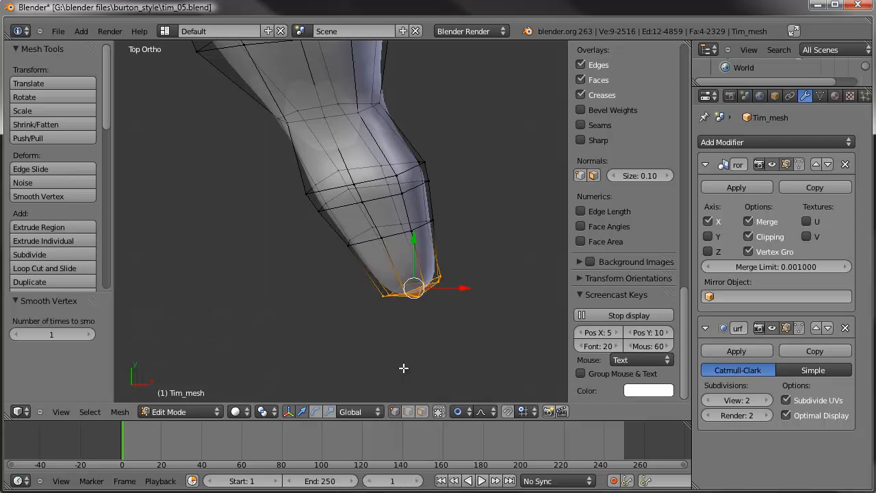
{"action": "middle_click_drag", "start_coordinate": [375, 272], "coordinate": [400, 225]}
{"action": "left_click", "coordinate": [89, 333]}
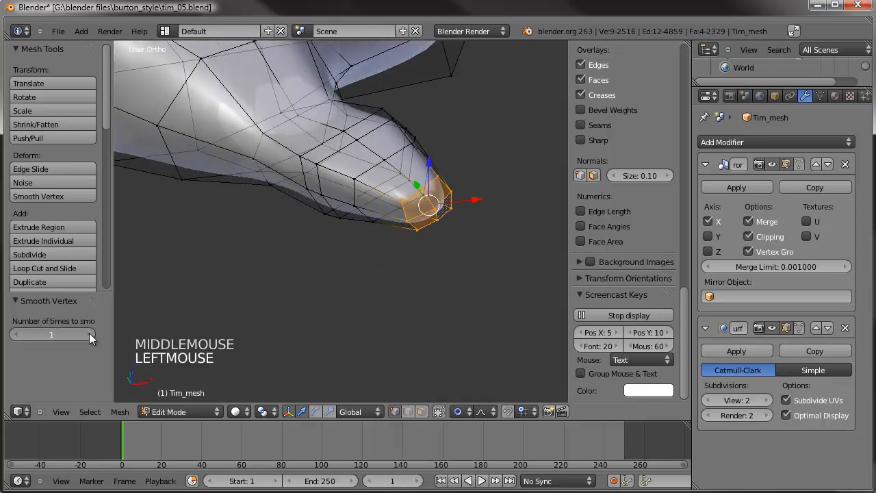
Select the two neighbouring edge loops around the middle of the thumb and smooth their vertices once
{"action": "middle_click_drag", "start_coordinate": [304, 257], "coordinate": [284, 234], "text": "shift"}
{"action": "right_click", "coordinate": [284, 234], "text": "alt"}
{"action": "right_click", "coordinate": [299, 242], "text": "alt"}
{"action": "right_click", "coordinate": [291, 240], "text": "alt+shift"}
{"action": "key", "text": "w"}
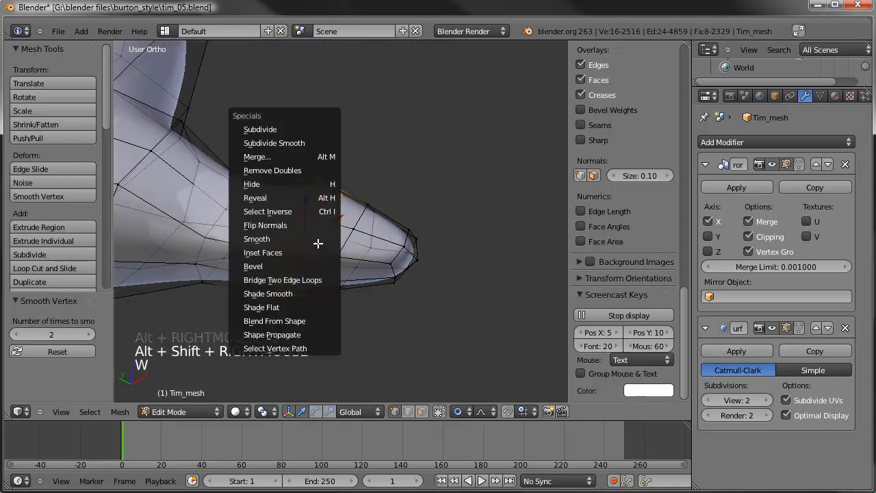
{"action": "left_click", "coordinate": [319, 238]}
Select the edge loop just behind the thumb's tip and apply Smooth to it
{"action": "right_click", "coordinate": [342, 239], "text": "alt"}
{"action": "key", "text": "x"}
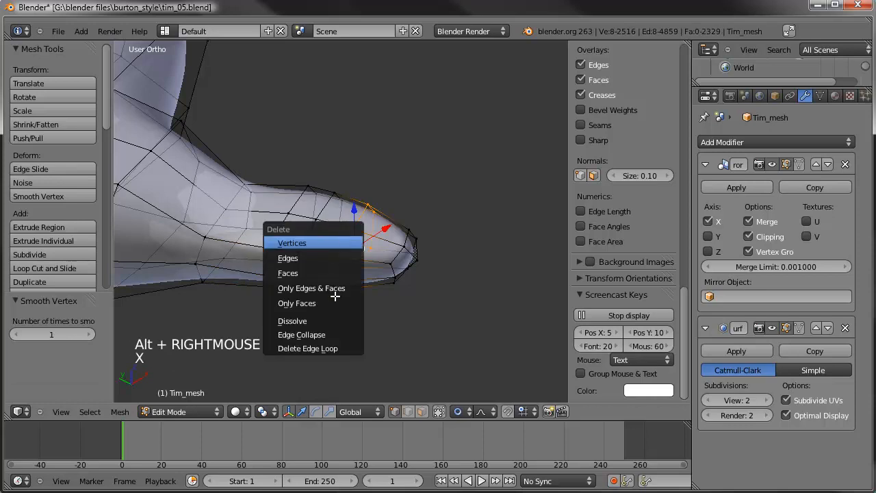
{"action": "key", "text": "s"}
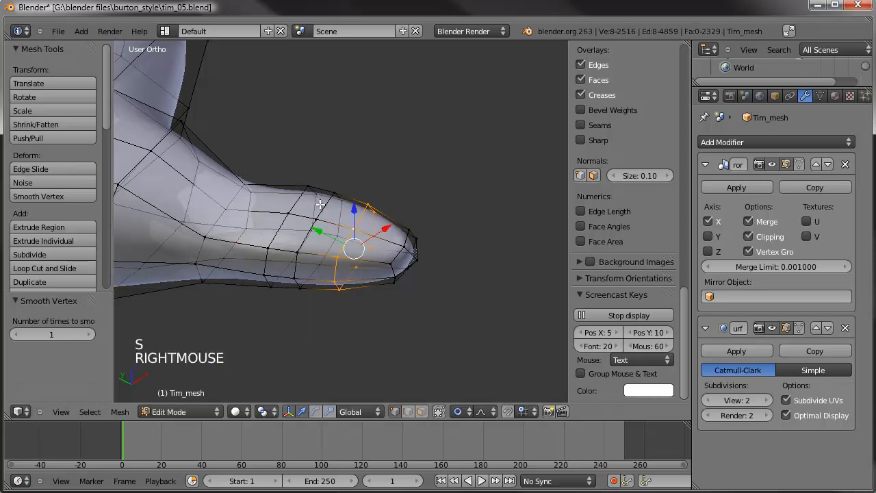
{"action": "key", "text": "w"}
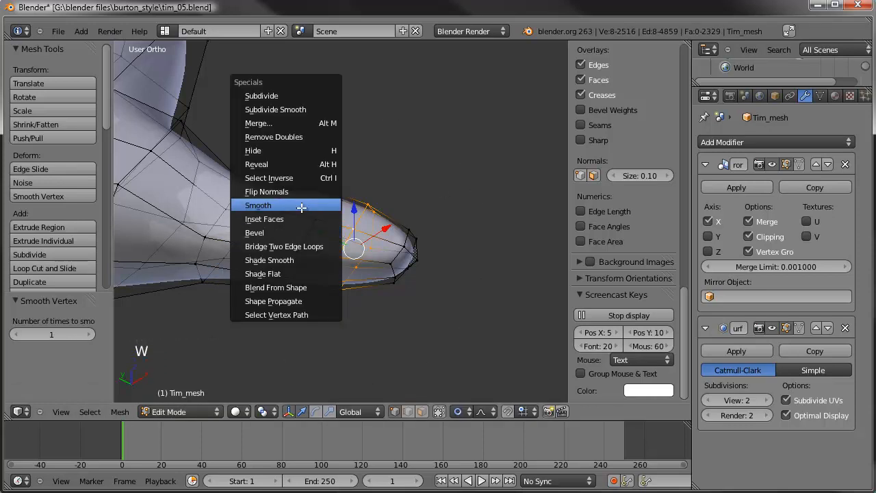
Switch the mesh to Sculpt Mode and choose the Grab brush
{"action": "scroll", "coordinate": [348, 233], "scroll_direction": "down", "scroll_amount": 2}
{"action": "middle_click_drag", "start_coordinate": [348, 234], "coordinate": [264, 367]}
{"action": "key", "text": "Tab"}
{"action": "left_click", "coordinate": [199, 409]}
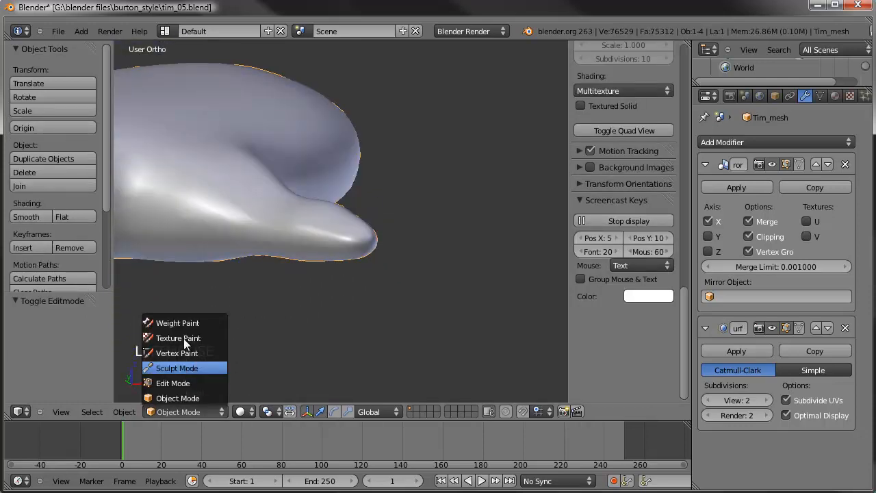
{"action": "left_click", "coordinate": [176, 368]}
{"action": "left_click", "coordinate": [28, 96]}
{"action": "left_click", "coordinate": [45, 255]}
Pull the thumb's tip upward and its side outward with the Grab brush
{"action": "middle_click_drag", "start_coordinate": [335, 229], "coordinate": [380, 196]}
{"action": "left_click_drag", "start_coordinate": [382, 229], "coordinate": [386, 218]}
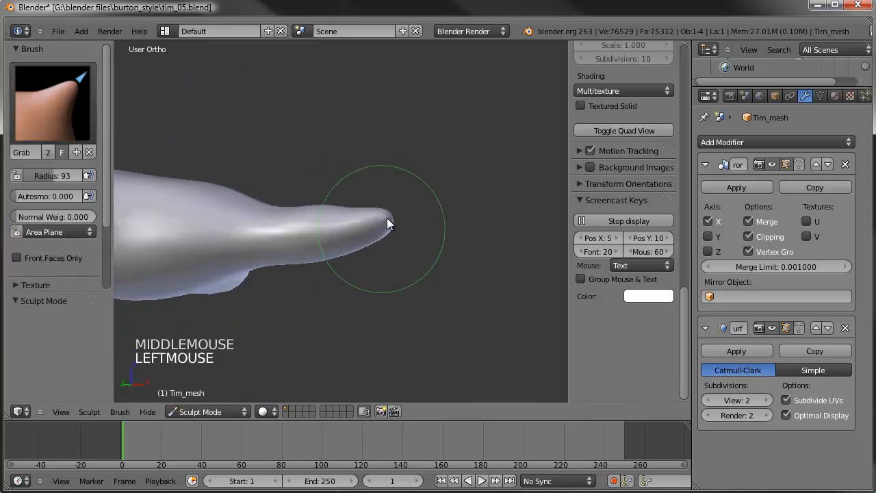
{"action": "mouse_move", "coordinate": [385, 215]}
{"action": "middle_mouse_down"}
{"action": "mouse_move", "coordinate": [376, 274]}
{"action": "mouse_move", "coordinate": [283, 329]}
{"action": "middle_mouse_up"}
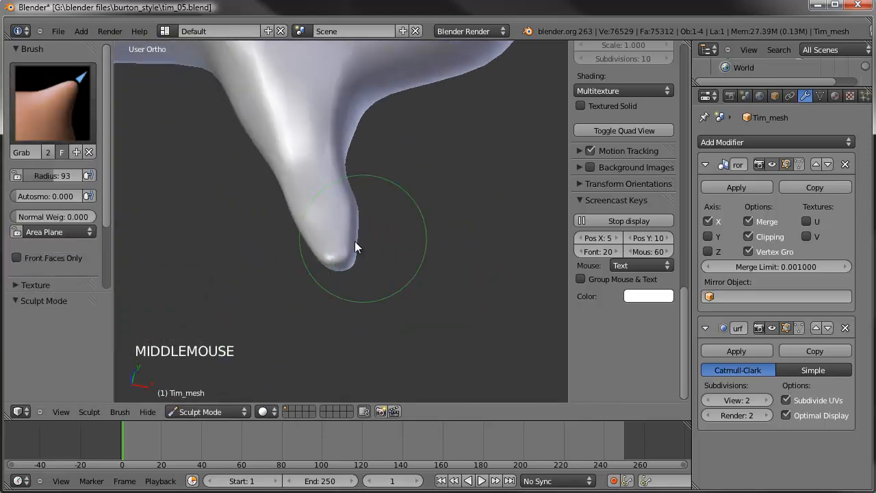
{"action": "middle_click_drag", "start_coordinate": [354, 248], "coordinate": [385, 284]}
{"action": "middle_click_drag", "start_coordinate": [289, 188], "coordinate": [312, 160]}
{"action": "mouse_move", "coordinate": [284, 198]}
{"action": "left_mouse_down"}
{"action": "mouse_move", "coordinate": [259, 200]}
{"action": "mouse_move", "coordinate": [275, 196]}
{"action": "left_mouse_up"}
Reshape the thumb's pad and end with further Grab strokes from several angles
{"action": "mouse_move", "coordinate": [349, 173]}
{"action": "middle_mouse_down"}
{"action": "mouse_move", "coordinate": [371, 172]}
{"action": "mouse_move", "coordinate": [374, 184]}
{"action": "middle_mouse_up"}
{"action": "left_click_drag", "start_coordinate": [373, 233], "coordinate": [347, 273]}
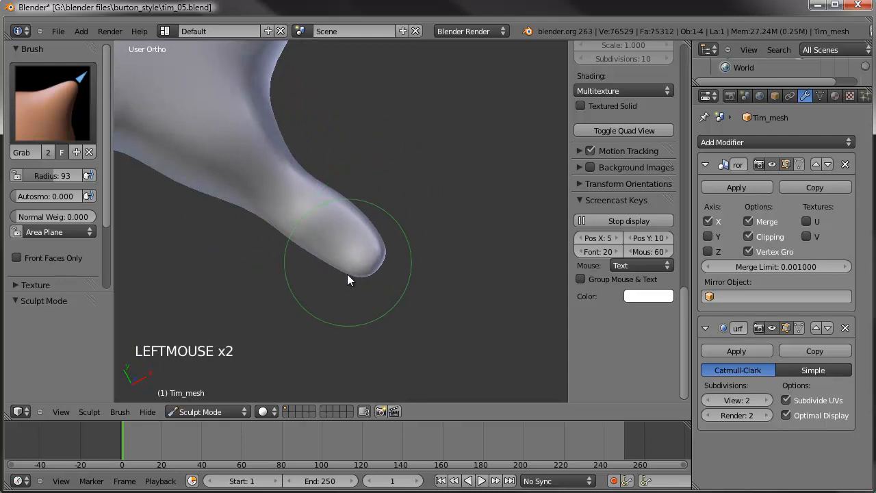
{"action": "mouse_move", "coordinate": [373, 269]}
{"action": "middle_mouse_down"}
{"action": "mouse_move", "coordinate": [404, 164]}
{"action": "mouse_move", "coordinate": [436, 112]}
{"action": "mouse_move", "coordinate": [451, 125]}
{"action": "mouse_move", "coordinate": [416, 139]}
{"action": "mouse_move", "coordinate": [373, 253]}
{"action": "middle_mouse_up"}
{"action": "left_click_drag", "start_coordinate": [373, 249], "coordinate": [387, 258]}
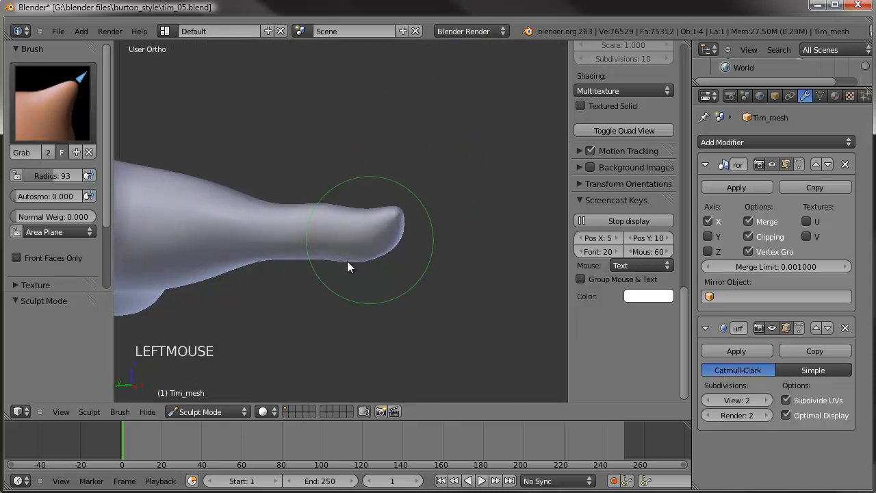
{"action": "middle_click_drag", "start_coordinate": [326, 246], "coordinate": [306, 80]}
{"action": "left_click_drag", "start_coordinate": [330, 167], "coordinate": [324, 149]}
{"action": "mouse_move", "coordinate": [315, 154]}
{"action": "middle_mouse_down"}
{"action": "mouse_move", "coordinate": [308, 110]}
{"action": "mouse_move", "coordinate": [274, 187]}
{"action": "mouse_move", "coordinate": [192, 237]}
{"action": "mouse_move", "coordinate": [184, 204]}
{"action": "mouse_move", "coordinate": [358, 123]}
{"action": "mouse_move", "coordinate": [399, 244]}
{"action": "middle_mouse_up"}
Return to Edit Mode and add a loop cut around the thumb just beyond its base
{"action": "key", "text": "Tab"}
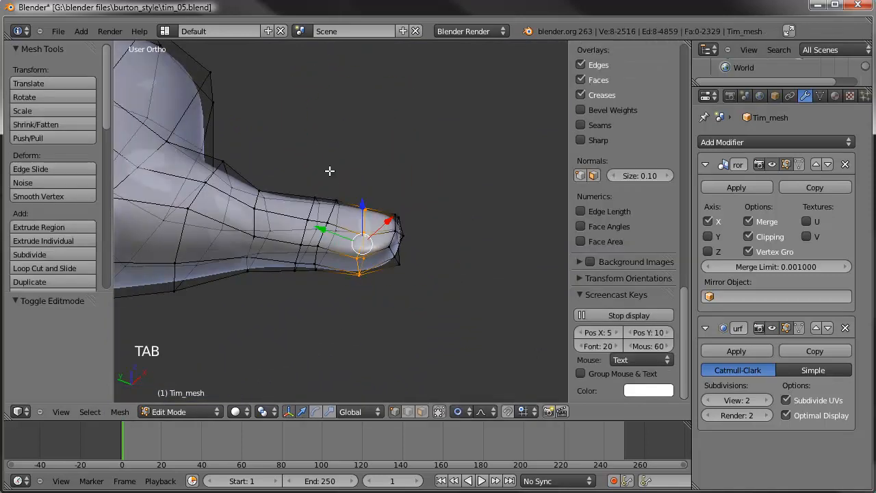
{"action": "key", "text": "ctrl+r"}
{"action": "left_click", "coordinate": [270, 211]}
{"action": "left_click", "coordinate": [265, 211]}
Adjust the thickness of the new thumb loop using Shrink/Fatten with proportional editing
{"action": "key", "text": "s"}
{"action": "key", "text": "s"}
{"action": "right_click", "coordinate": [442, 164]}
{"action": "key", "text": "alt+s"}
{"action": "scroll", "coordinate": [429, 167], "scroll_direction": "up", "scroll_amount": 4}
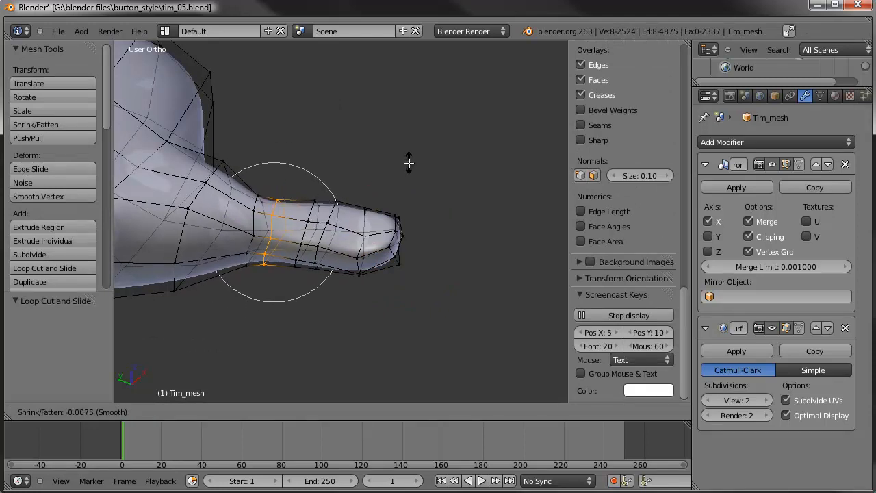
{"action": "left_click", "coordinate": [375, 194]}
Go back to Sculpt Mode and smooth the surface around the thumb with the Smooth brush
{"action": "key", "text": "Tab"}
{"action": "scroll", "coordinate": [363, 205], "scroll_direction": "down", "scroll_amount": 4}
{"action": "mouse_move", "coordinate": [354, 209]}
{"action": "middle_mouse_down"}
{"action": "mouse_move", "coordinate": [329, 252]}
{"action": "mouse_move", "coordinate": [274, 189]}
{"action": "middle_mouse_up"}
{"action": "left_click", "coordinate": [67, 107]}
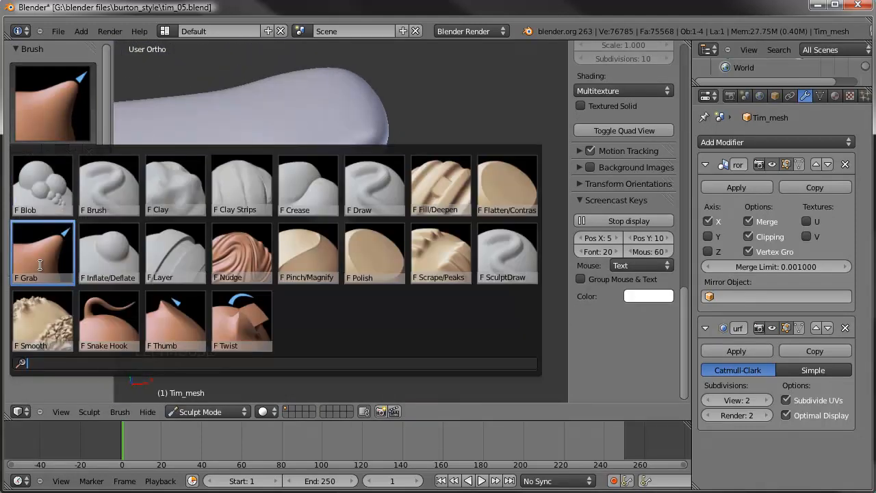
{"action": "left_click", "coordinate": [35, 338]}
{"action": "scroll", "coordinate": [254, 229], "scroll_direction": "up", "scroll_amount": 3}
{"action": "mouse_move", "coordinate": [280, 139]}
{"action": "left_mouse_down"}
{"action": "mouse_move", "coordinate": [290, 160]}
{"action": "mouse_move", "coordinate": [282, 164]}
{"action": "left_mouse_up"}
{"action": "mouse_move", "coordinate": [293, 140]}
{"action": "middle_mouse_down"}
{"action": "mouse_move", "coordinate": [285, 88]}
{"action": "mouse_move", "coordinate": [345, 179]}
{"action": "mouse_move", "coordinate": [330, 354]}
{"action": "mouse_move", "coordinate": [366, 272]}
{"action": "mouse_move", "coordinate": [348, 208]}
{"action": "mouse_move", "coordinate": [436, 252]}
{"action": "middle_mouse_up"}
{"action": "left_click", "coordinate": [350, 370]}
Look over the whole hand, return to Edit Mode and switch to face selection
{"action": "scroll", "coordinate": [350, 369], "scroll_direction": "down", "scroll_amount": 1}
{"action": "scroll", "coordinate": [370, 207], "scroll_direction": "down", "scroll_amount": 2}
{"action": "scroll", "coordinate": [369, 207], "scroll_direction": "down", "scroll_amount": 3}
{"action": "mouse_move", "coordinate": [369, 207]}
{"action": "middle_mouse_down"}
{"action": "mouse_move", "coordinate": [357, 397]}
{"action": "mouse_move", "coordinate": [340, 272]}
{"action": "mouse_move", "coordinate": [282, 335]}
{"action": "mouse_move", "coordinate": [291, 418]}
{"action": "mouse_move", "coordinate": [402, 354]}
{"action": "middle_mouse_up"}
{"action": "scroll", "coordinate": [356, 267], "scroll_direction": "up", "scroll_amount": 2}
{"action": "mouse_move", "coordinate": [356, 267]}
{"action": "middle_mouse_down", "text": "shift"}
{"action": "mouse_move", "coordinate": [323, 300]}
{"action": "mouse_move", "coordinate": [445, 245]}
{"action": "middle_mouse_up", "text": "shift"}
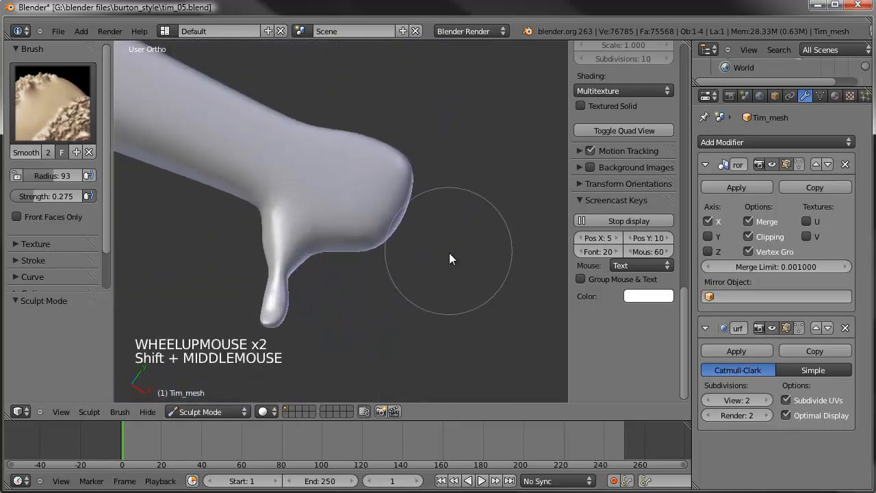
{"action": "key", "text": "Tab"}
{"action": "middle_click_drag", "start_coordinate": [391, 256], "coordinate": [393, 355]}
{"action": "left_click", "coordinate": [422, 411]}
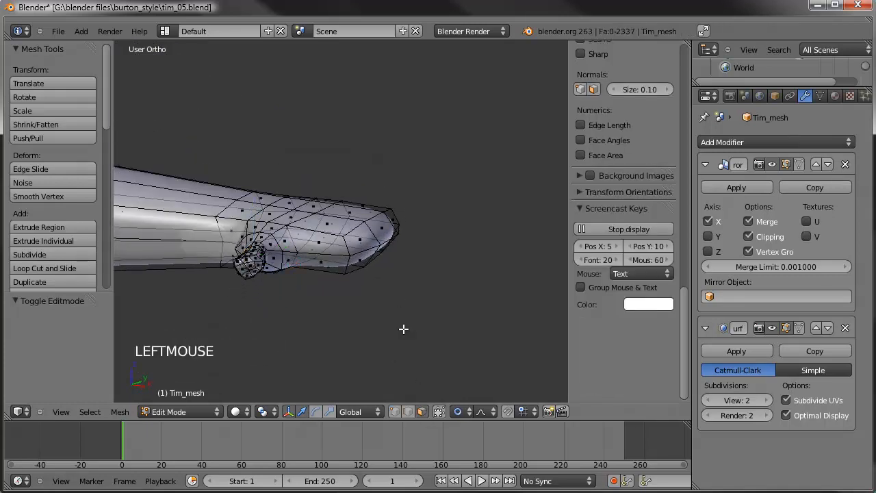
{"action": "right_click", "coordinate": [363, 244]}
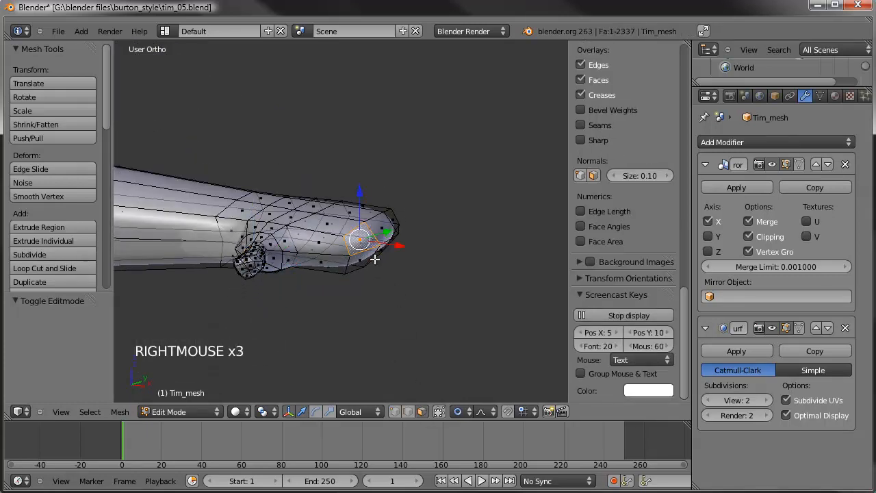
{"action": "scroll", "coordinate": [375, 256], "scroll_direction": "up", "scroll_amount": 5}
{"action": "right_click", "coordinate": [387, 322], "text": "shift"}
{"action": "middle_click_drag", "start_coordinate": [409, 284], "coordinate": [426, 339]}
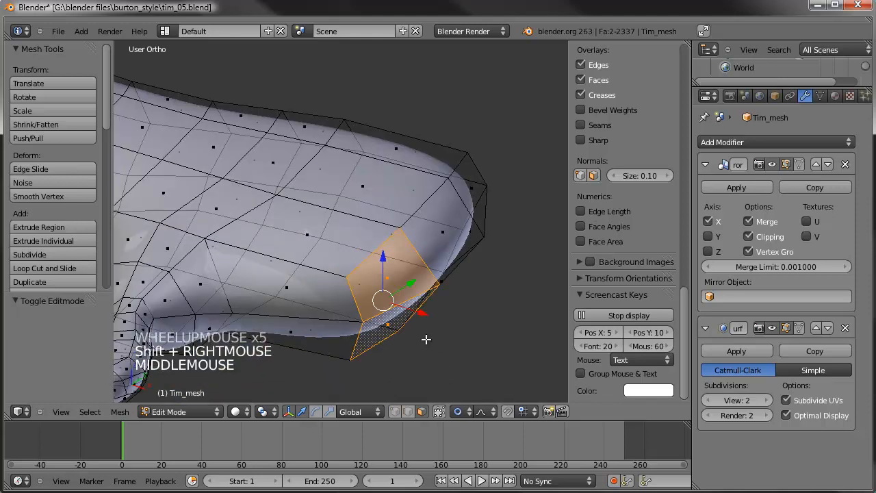
From the top view, select the two middle faces on the hand's end and extrude them outward as a finger
{"action": "key", "text": "KP_7"}
{"action": "middle_click_drag", "start_coordinate": [332, 292], "coordinate": [305, 293], "text": "shift"}
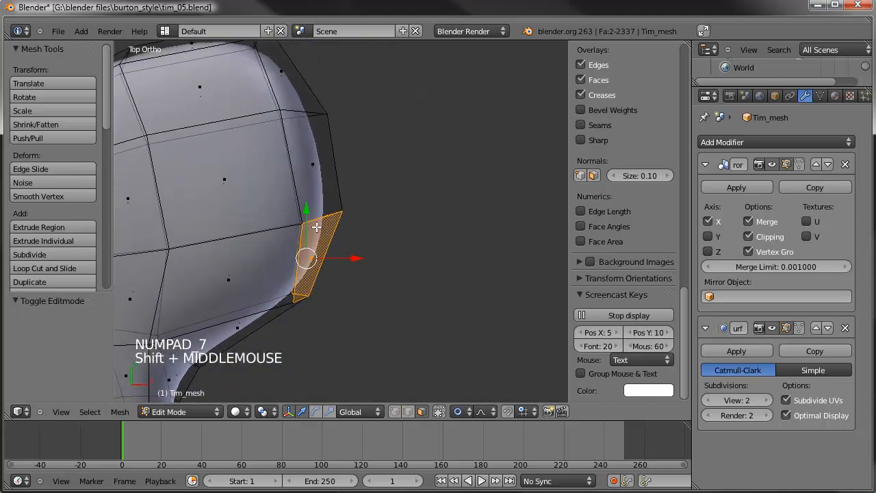
{"action": "key", "text": "a"}
{"action": "key", "text": "c"}
{"action": "left_click", "coordinate": [308, 166]}
{"action": "right_click", "coordinate": [347, 164]}
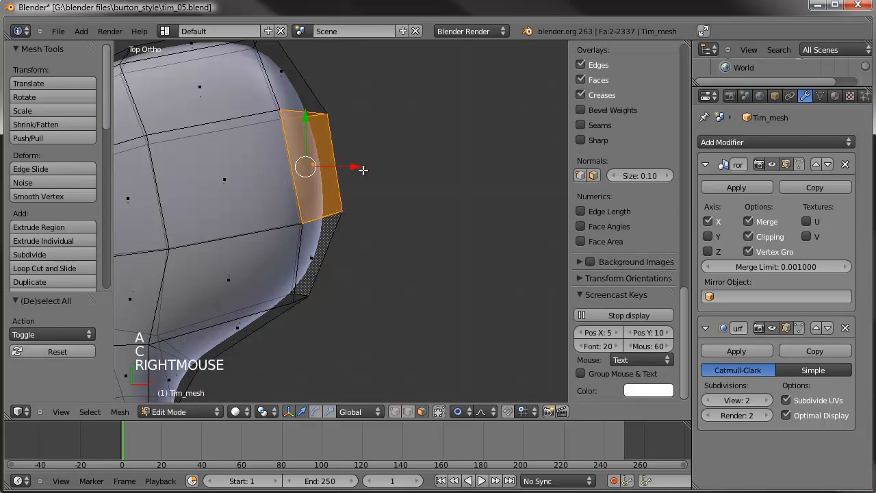
{"action": "key", "text": "e"}
{"action": "key", "text": "e"}
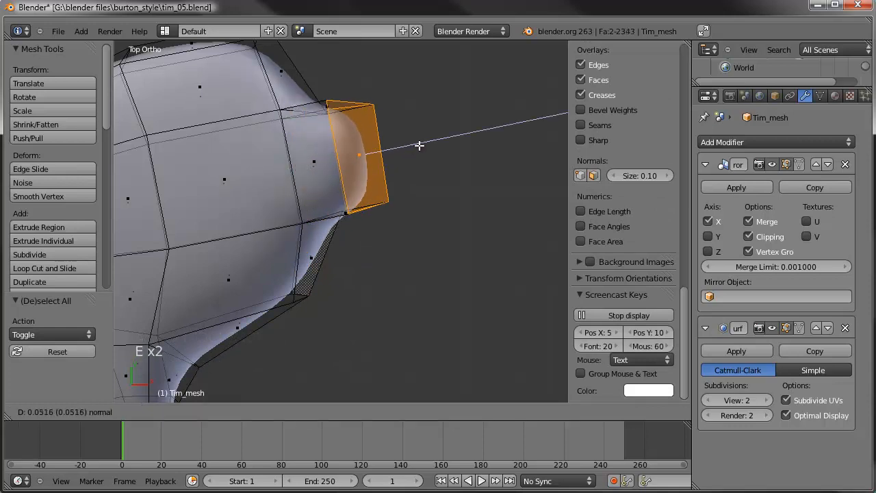
{"action": "left_click", "coordinate": [510, 126]}
Scale the finger's end faces to 0.766 and move them about 0.111 on X and 0.033 on Y
{"action": "scroll", "coordinate": [488, 153], "scroll_direction": "down", "scroll_amount": 2}
{"action": "middle_click_drag", "start_coordinate": [488, 152], "coordinate": [356, 240], "text": "shift"}
{"action": "key", "text": "s"}
{"action": "left_click", "coordinate": [422, 204]}
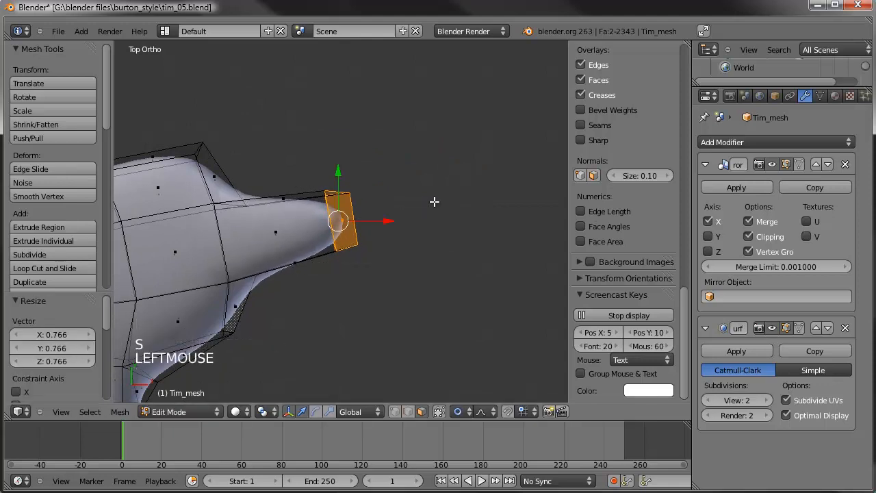
{"action": "key", "text": "g"}
{"action": "left_click", "coordinate": [479, 191]}
Add two loop cuts around the extruded finger in the front view
{"action": "middle_click_drag", "start_coordinate": [368, 287], "coordinate": [380, 173]}
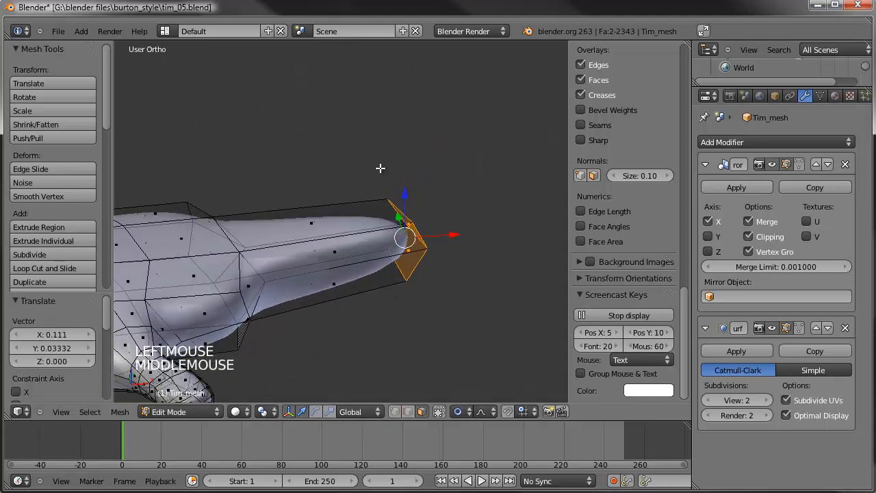
{"action": "key", "text": "KP_1"}
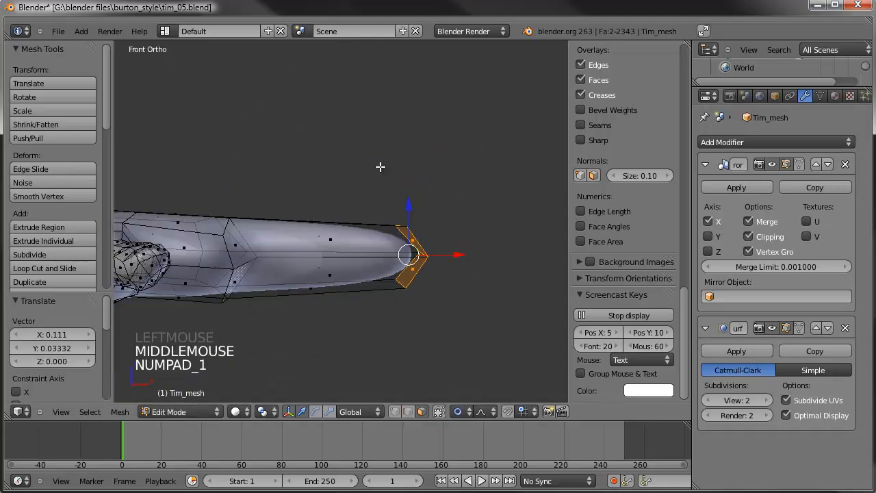
{"action": "key", "text": "ctrl+r"}
{"action": "left_click", "coordinate": [315, 256]}
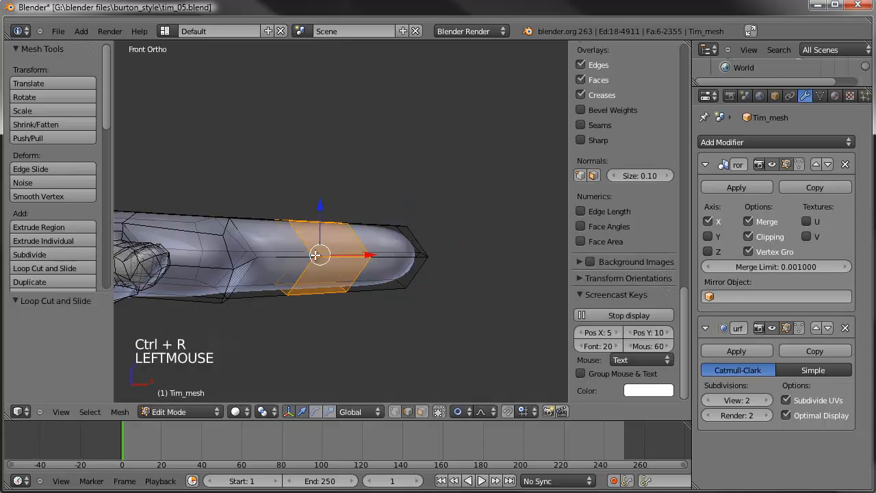
Smooth the two new finger loops, then scale each edge loop down slightly and clear the selection
{"action": "key", "text": "w"}
{"action": "left_click", "coordinate": [381, 243]}
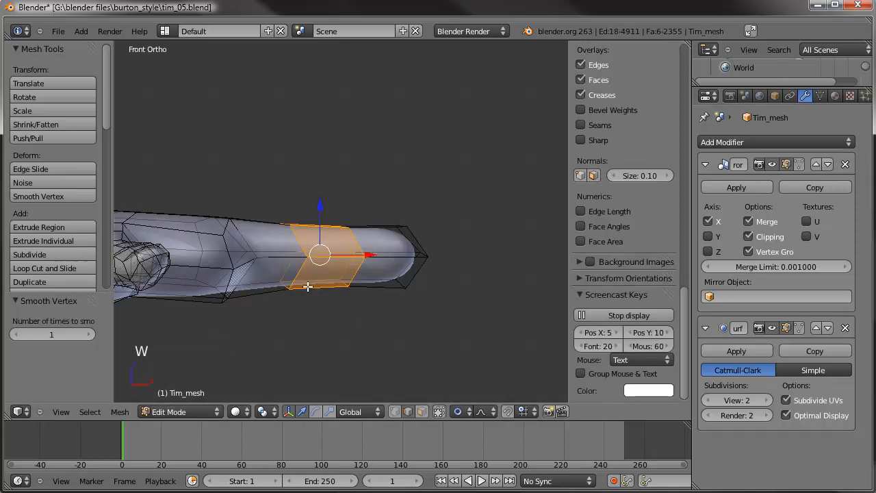
{"action": "right_click", "coordinate": [434, 225], "text": "alt"}
{"action": "key", "text": "s"}
{"action": "left_click", "coordinate": [431, 226]}
{"action": "right_click", "coordinate": [448, 228], "text": "alt"}
{"action": "key", "text": "s"}
{"action": "left_click", "coordinate": [431, 238]}
{"action": "key", "text": "a"}
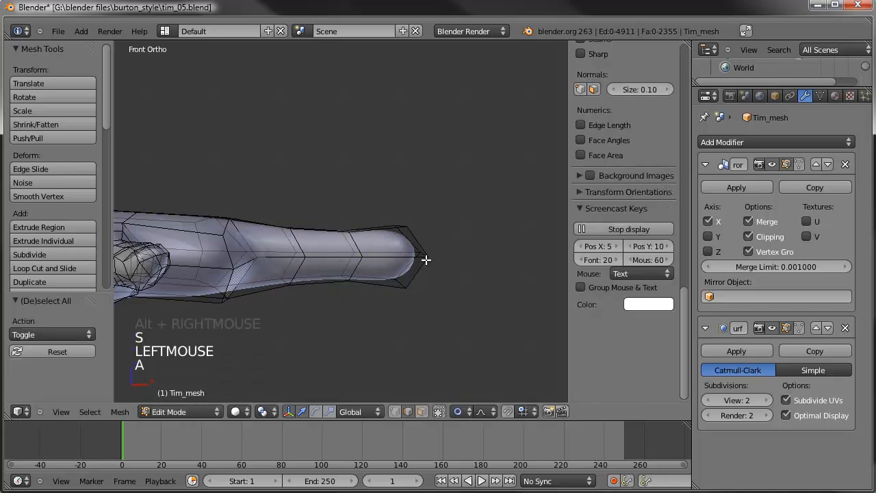
Add a loop cut around the finger, slid close to the outer joint loop
{"action": "key", "text": "ctrl+r"}
{"action": "left_click", "coordinate": [344, 247]}
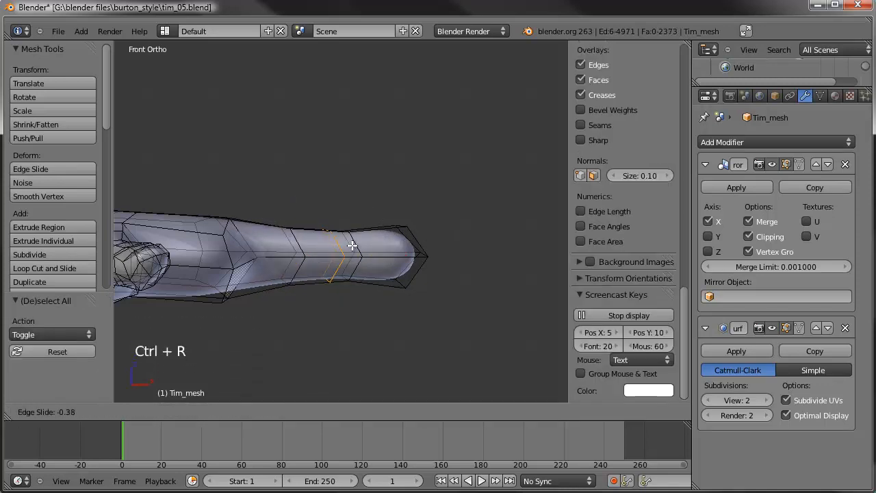
{"action": "left_click", "coordinate": [357, 243]}
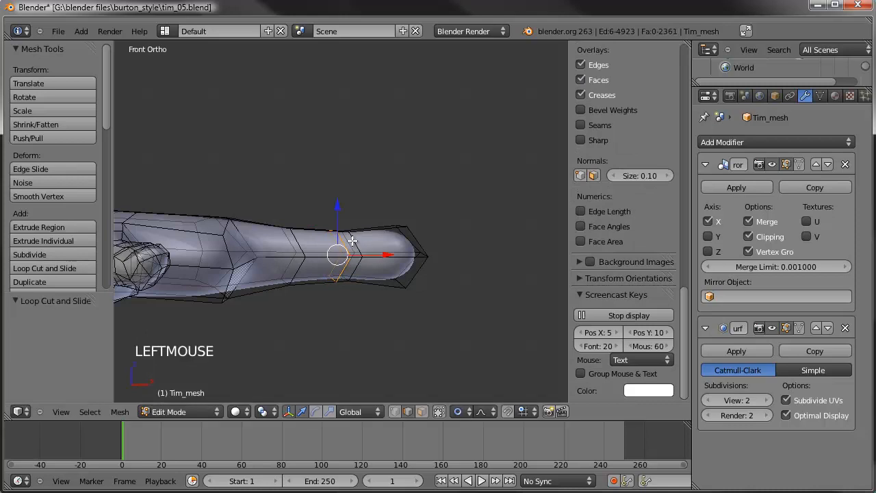
Disable proportional editing and scale the middle edge loop at the outer joint to 1.127
{"action": "scroll", "coordinate": [359, 248], "scroll_direction": "up", "scroll_amount": 2}
{"action": "right_click", "coordinate": [362, 252], "text": "alt"}
{"action": "key", "text": "s"}
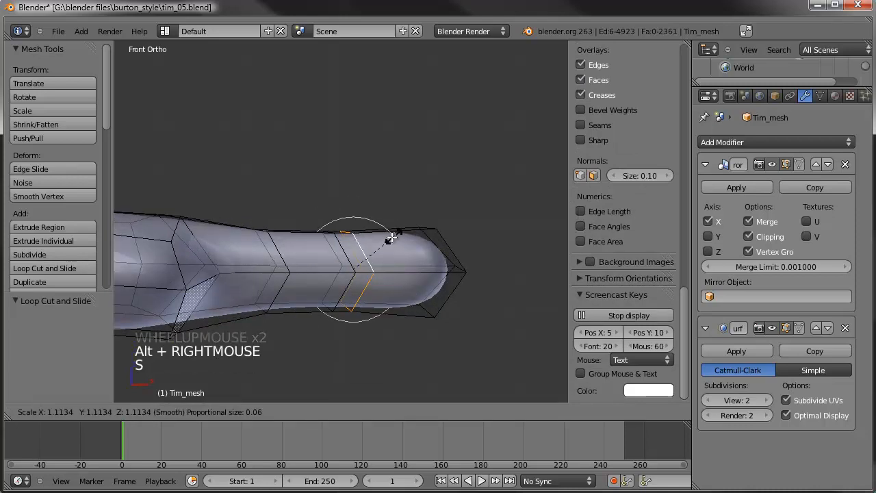
{"action": "right_click", "coordinate": [387, 236]}
{"action": "left_click", "coordinate": [457, 411]}
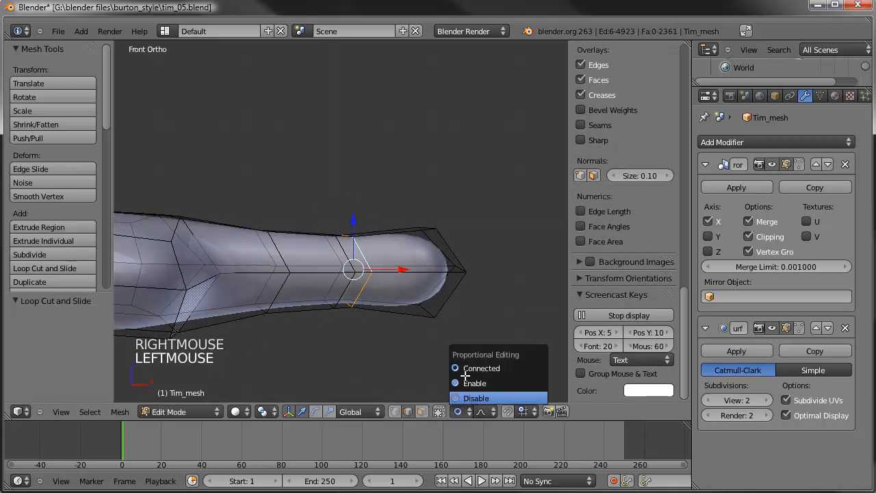
{"action": "left_click", "coordinate": [466, 398]}
{"action": "key", "text": "s"}
{"action": "key", "text": "s"}
{"action": "left_click", "coordinate": [446, 220]}
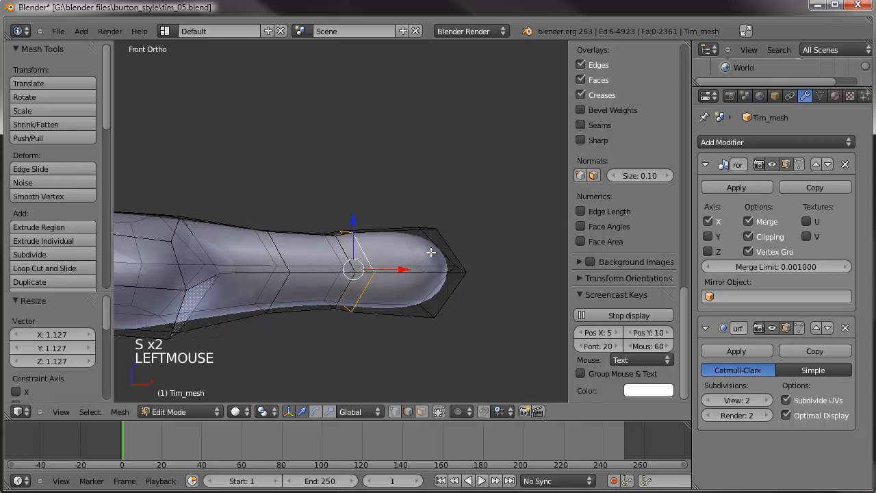
Add a loop cut between the outer joint and the fingertip, scale it down slightly and deselect everything
{"action": "key", "text": "ctrl+r"}
{"action": "left_click", "coordinate": [408, 227]}
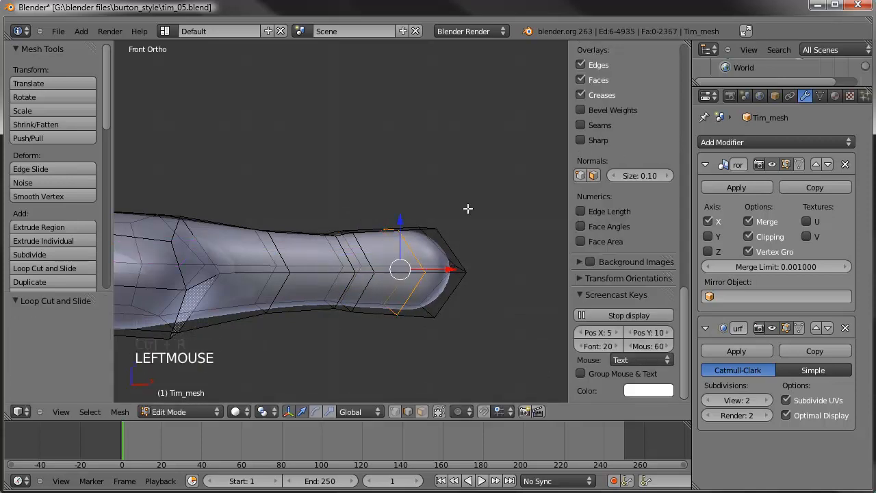
{"action": "key", "text": "s"}
{"action": "key", "text": "s"}
{"action": "left_click", "coordinate": [453, 226]}
{"action": "key", "text": "a"}
In vertex selection mode, circle-select the fingertip's end vertices, scale them down and move them about 0.015 on X and 0.007 on Z
{"action": "key", "text": "c"}
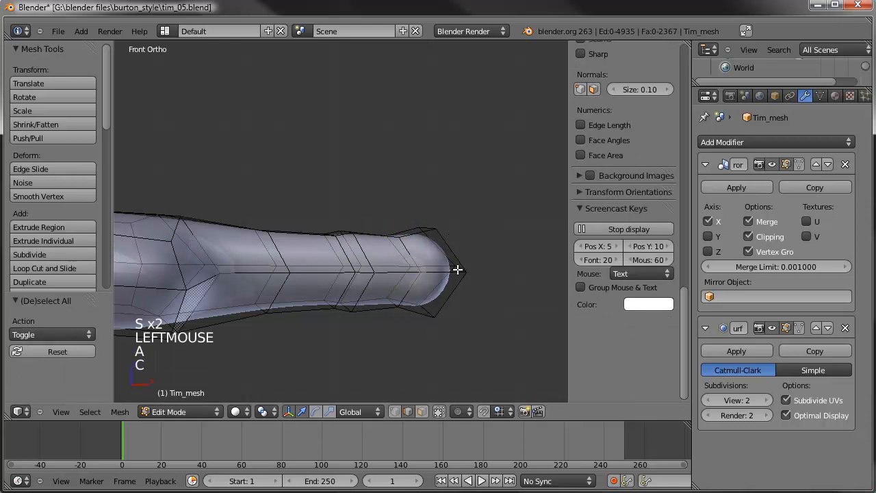
{"action": "right_click", "coordinate": [454, 231]}
{"action": "left_click", "coordinate": [395, 411]}
{"action": "key", "text": "c"}
{"action": "left_click", "coordinate": [435, 224]}
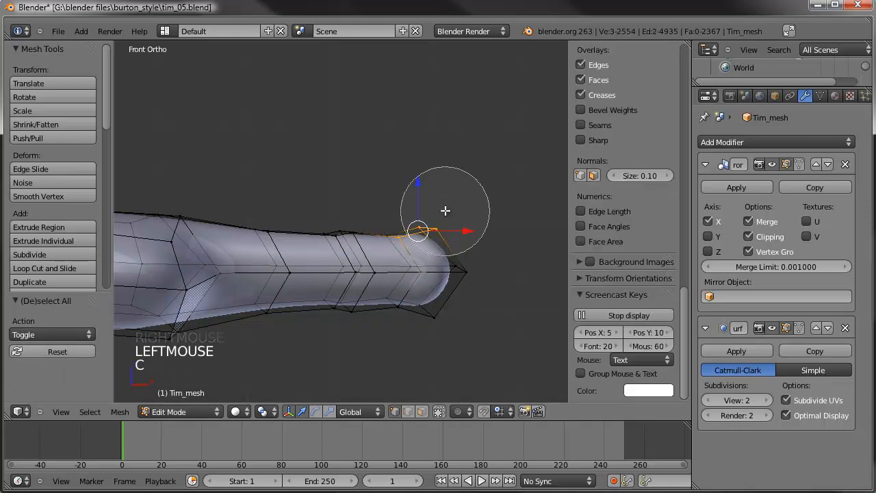
{"action": "right_click", "coordinate": [445, 211]}
{"action": "key", "text": "a"}
{"action": "key", "text": "c"}
{"action": "mouse_move", "coordinate": [441, 207]}
{"action": "left_mouse_down"}
{"action": "mouse_move", "coordinate": [470, 245]}
{"action": "mouse_move", "coordinate": [441, 354]}
{"action": "left_mouse_up"}
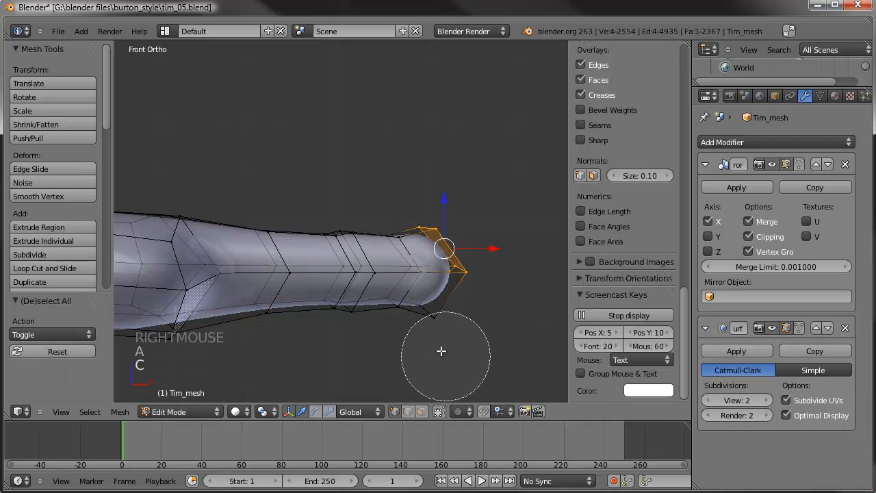
{"action": "right_click", "coordinate": [490, 237]}
{"action": "key", "text": "s"}
{"action": "key", "text": "s"}
{"action": "left_click", "coordinate": [473, 241]}
{"action": "key", "text": "g"}
{"action": "left_click", "coordinate": [483, 235]}
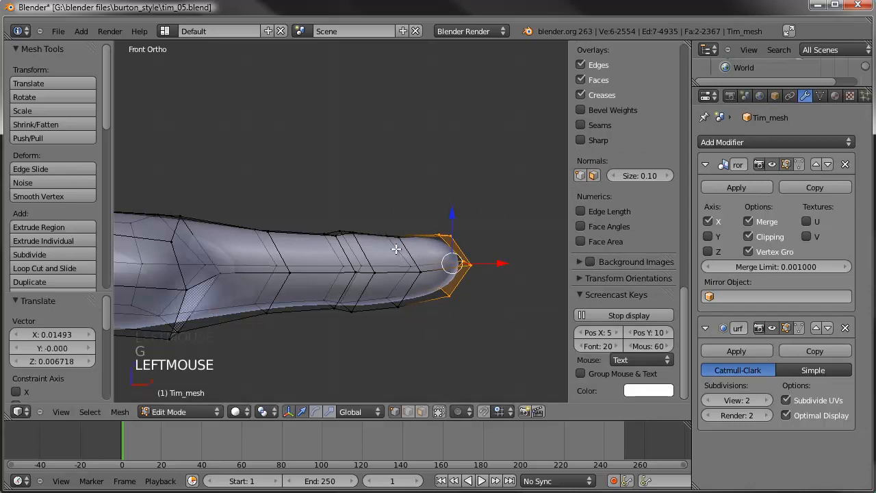
Add a loop cut next to the inner joint of the finger and scale the joint's outer loop to 1.081
{"action": "key", "text": "ctrl+r"}
{"action": "left_click", "coordinate": [254, 255]}
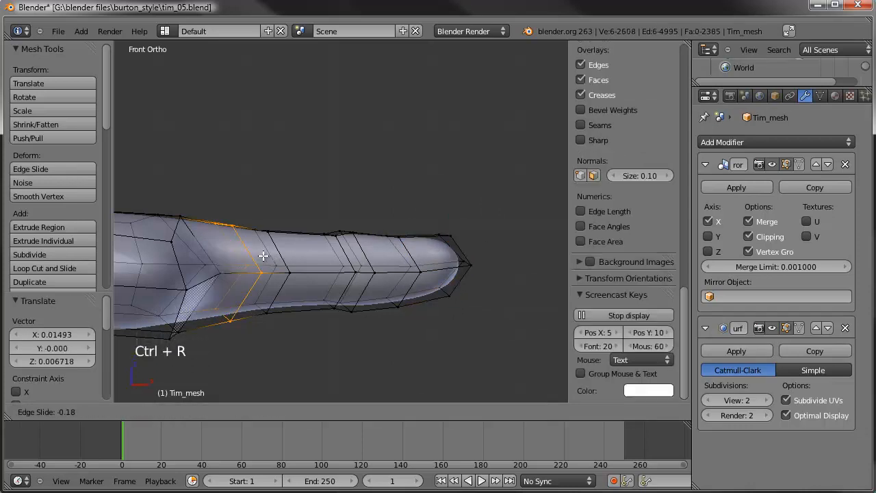
{"action": "left_click", "coordinate": [281, 253]}
{"action": "right_click", "coordinate": [329, 241], "text": "alt"}
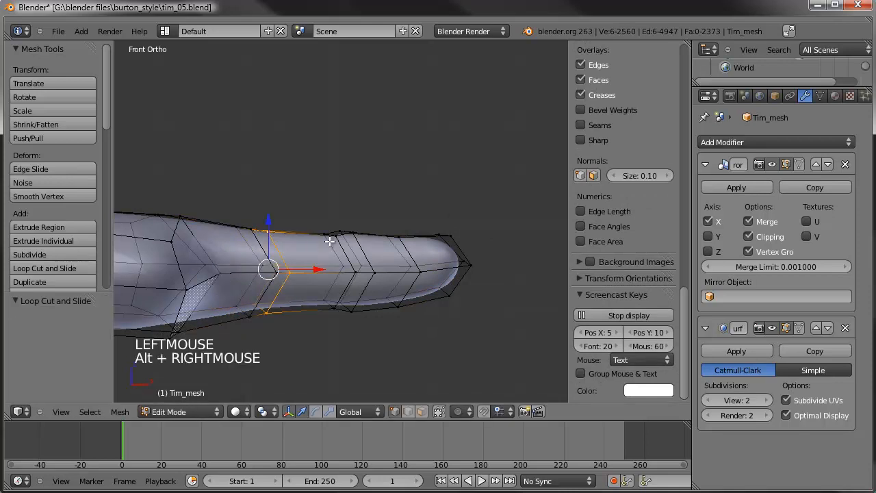
{"action": "key", "text": "s"}
{"action": "left_click", "coordinate": [332, 237]}
From the top view, add a loop cut where the finger meets the palm and smooth its vertices once
{"action": "middle_click_drag", "start_coordinate": [333, 236], "coordinate": [304, 314]}
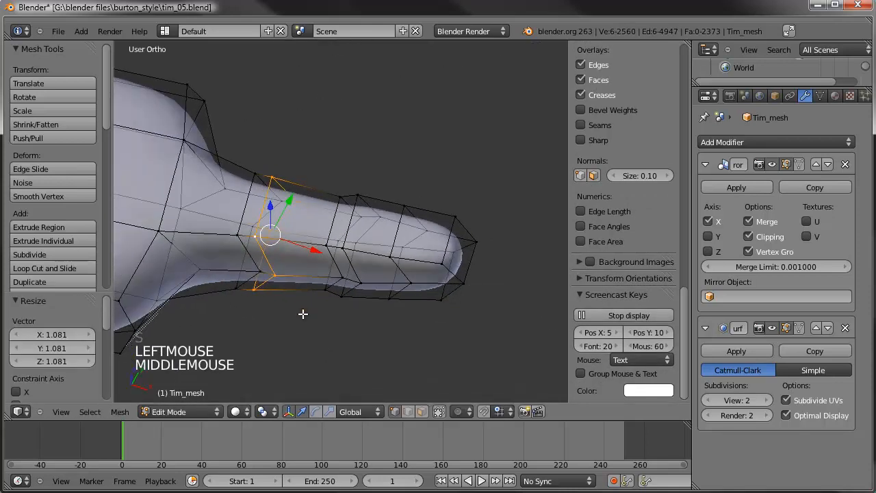
{"action": "key", "text": "KP_7"}
{"action": "key", "text": "ctrl+r"}
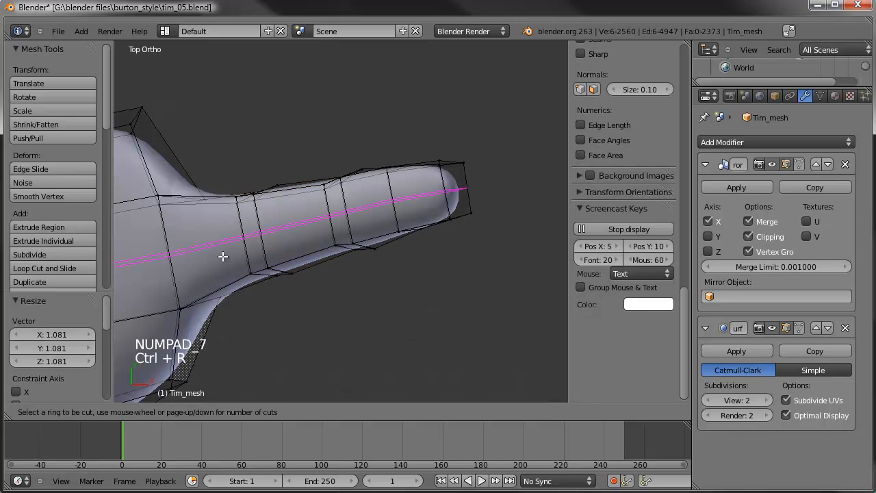
{"action": "left_click", "coordinate": [216, 211]}
{"action": "left_click", "coordinate": [200, 220]}
{"action": "middle_click_drag", "start_coordinate": [280, 234], "coordinate": [314, 214]}
{"action": "key", "text": "w"}
{"action": "left_click", "coordinate": [290, 267]}
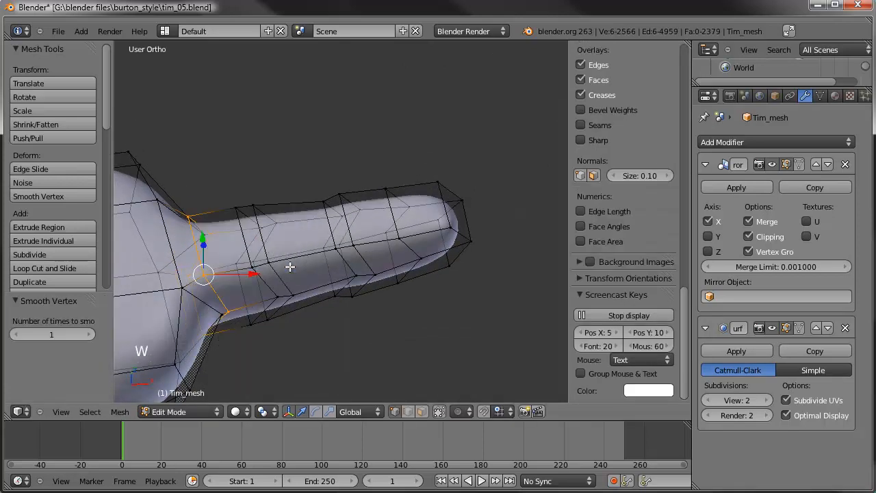
Scale the inner joint's outer loop to 1.007, then adjust the position of the neighbouring loop in the front view
{"action": "middle_click_drag", "start_coordinate": [293, 280], "coordinate": [285, 228]}
{"action": "right_click", "coordinate": [266, 254], "text": "alt"}
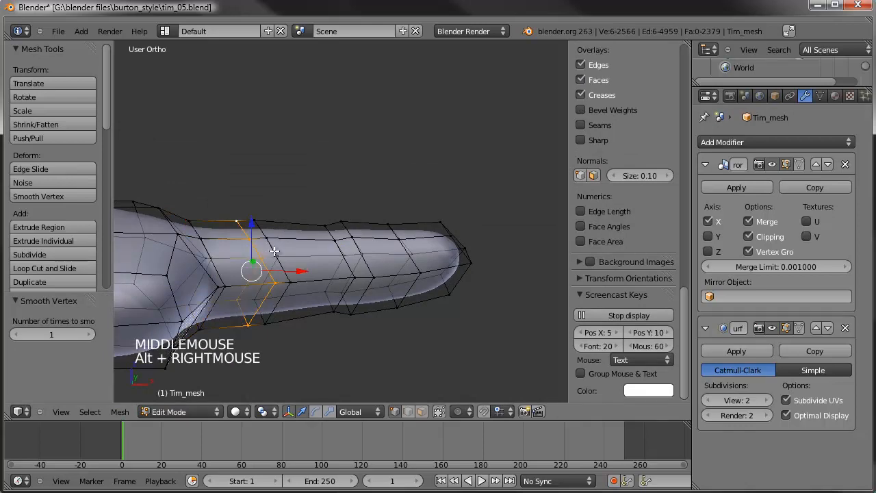
{"action": "right_click", "coordinate": [278, 250], "text": "alt+shift"}
{"action": "right_click", "coordinate": [317, 214], "text": "alt"}
{"action": "key", "text": "s"}
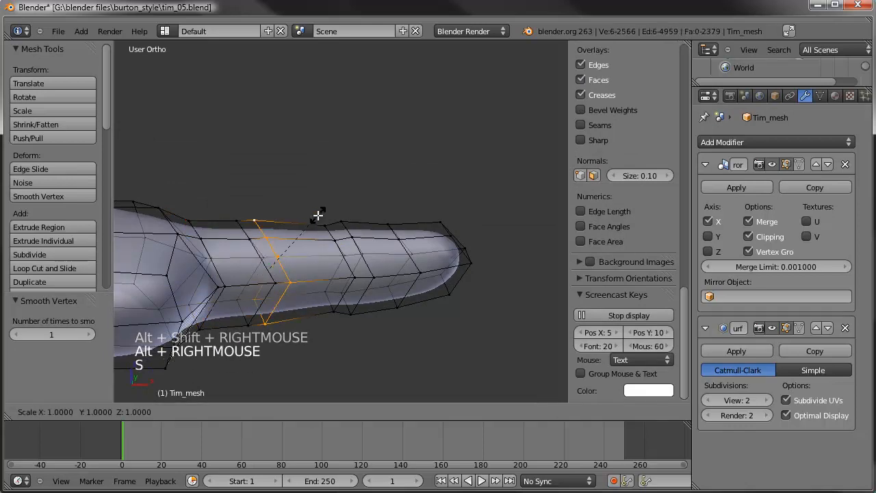
{"action": "left_click", "coordinate": [317, 214]}
{"action": "key", "text": "KP_1"}
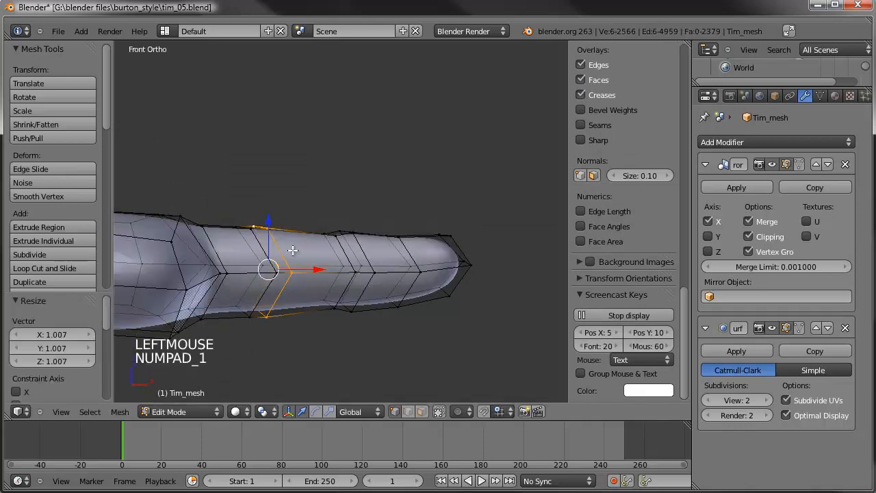
{"action": "right_click", "coordinate": [254, 251], "text": "alt"}
{"action": "key", "text": "g"}
{"action": "left_click", "coordinate": [254, 250]}
Check the finger's smoothed shape outside Edit Mode, then return to Edit Mode with nothing selected
{"action": "key", "text": "a"}
{"action": "key", "text": "Tab"}
{"action": "scroll", "coordinate": [389, 256], "scroll_direction": "down", "scroll_amount": 1}
{"action": "mouse_move", "coordinate": [390, 256]}
{"action": "middle_mouse_down"}
{"action": "mouse_move", "coordinate": [372, 375]}
{"action": "mouse_move", "coordinate": [381, 408]}
{"action": "middle_mouse_up"}
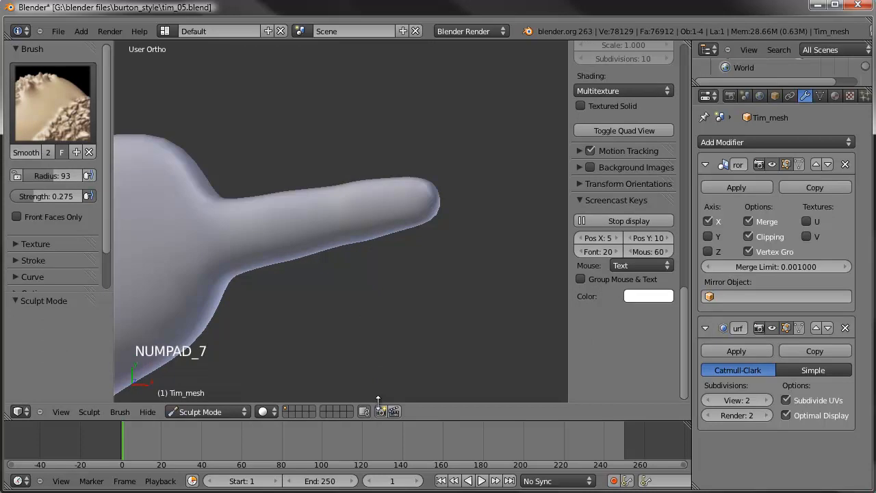
{"action": "key", "text": "Tab"}
{"action": "key", "text": "a"}
{"action": "key", "text": "a"}
{"action": "key", "text": "a"}
Circle-select the finger's outer portion from the outer joint to the tip and move it about 0.035 on X and 0.010 on Y
{"action": "key", "text": "c"}
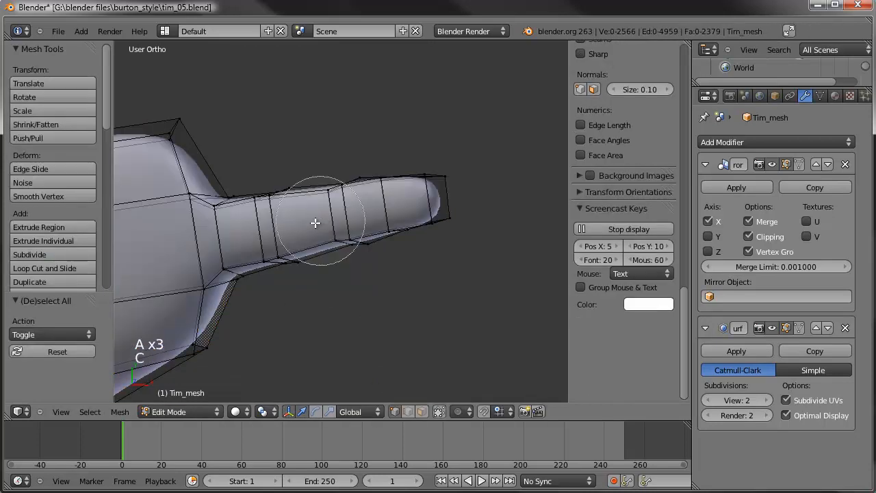
{"action": "left_click_drag", "start_coordinate": [315, 222], "coordinate": [377, 215]}
{"action": "right_click", "coordinate": [393, 211]}
{"action": "key", "text": "a"}
{"action": "key", "text": "c"}
{"action": "left_click_drag", "start_coordinate": [431, 199], "coordinate": [369, 209]}
{"action": "left_click", "coordinate": [368, 208]}
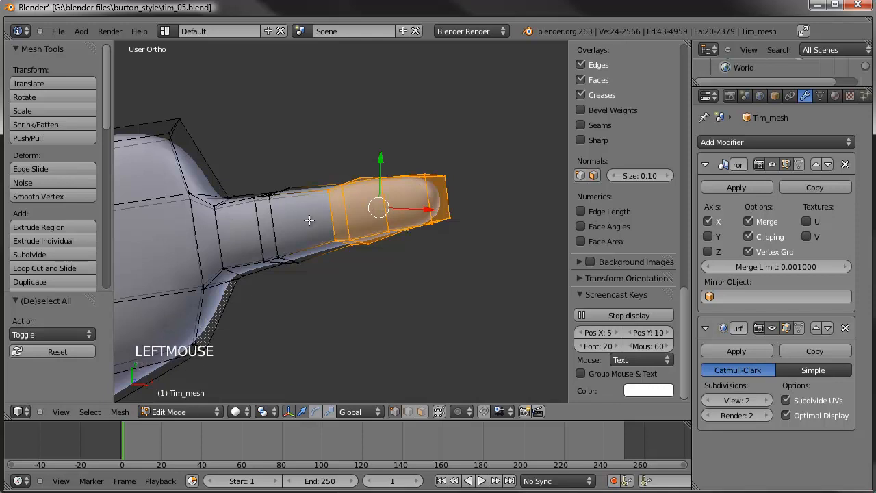
{"action": "key", "text": "g"}
{"action": "left_click", "coordinate": [453, 200]}
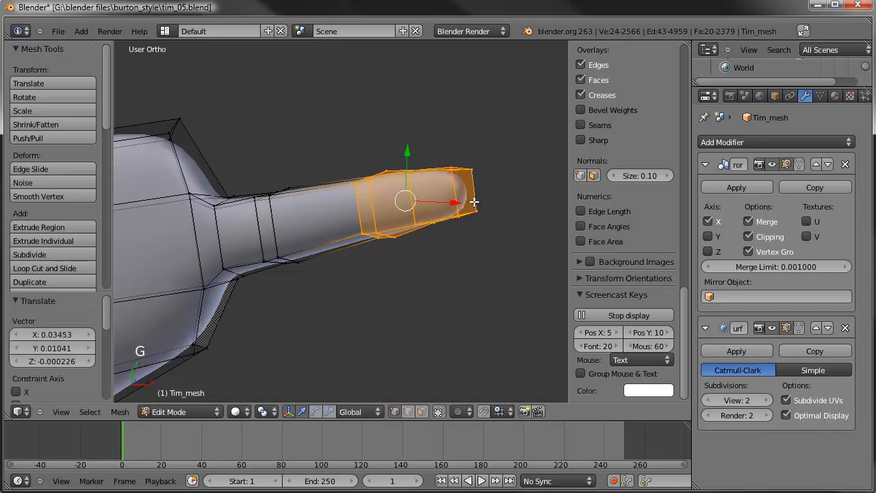
Circle-select the fingertip section, move it outward to lengthen the finger and rotate it slightly
{"action": "key", "text": "a"}
{"action": "key", "text": "c"}
{"action": "left_click_drag", "start_coordinate": [478, 179], "coordinate": [455, 196]}
{"action": "key", "text": "g"}
{"action": "key", "text": "g"}
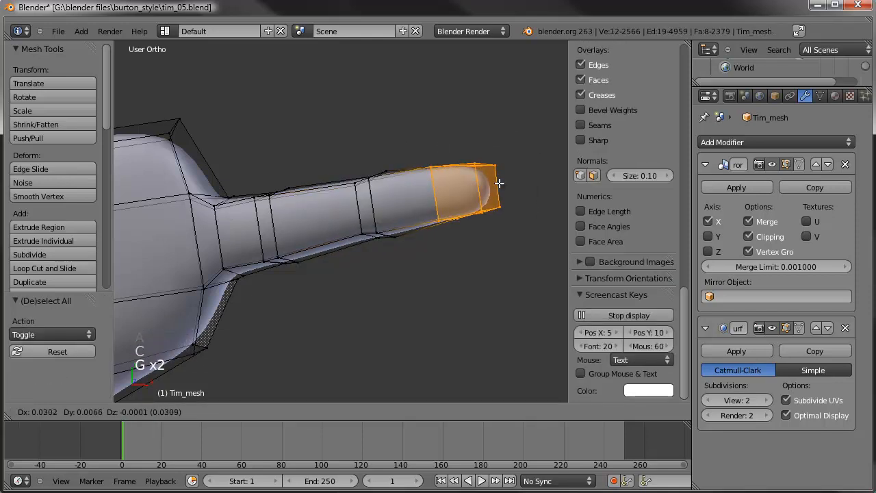
{"action": "left_click", "coordinate": [504, 178]}
{"action": "key", "text": "r"}
{"action": "left_click", "coordinate": [511, 171]}
{"action": "key", "text": "g"}
{"action": "left_click", "coordinate": [527, 168]}
{"action": "key", "text": "r"}
{"action": "left_click", "coordinate": [539, 165]}
Examine the lengthened finger from several angles, including the front view
{"action": "middle_click_drag", "start_coordinate": [263, 253], "coordinate": [303, 147]}
{"action": "middle_click_drag", "start_coordinate": [403, 257], "coordinate": [406, 236]}
{"action": "key", "text": "a"}
{"action": "key", "text": "KP_1"}
{"action": "key", "text": "a"}
{"action": "key", "text": "a"}
{"action": "middle_click_drag", "start_coordinate": [475, 227], "coordinate": [463, 225]}
{"action": "key", "text": "a"}
{"action": "key", "text": "a"}
Circle-select the two upper vertices at the fingertip and move them outward and slightly up
{"action": "key", "text": "c"}
{"action": "scroll", "coordinate": [494, 193], "scroll_direction": "up", "scroll_amount": 4}
{"action": "left_click", "coordinate": [490, 216]}
{"action": "right_click", "coordinate": [505, 217]}
{"action": "key", "text": "g"}
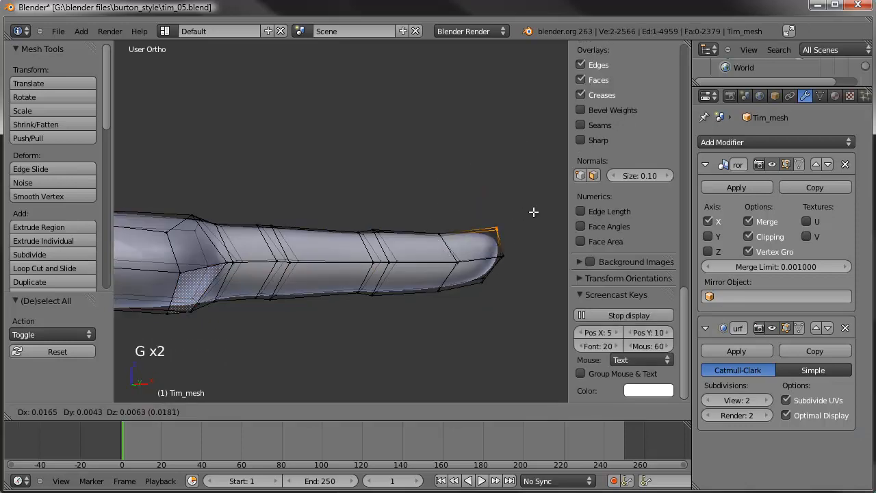
{"action": "left_click", "coordinate": [534, 212]}
Circle-select the lower fingertip vertices and move them slightly down
{"action": "key", "text": "a"}
{"action": "key", "text": "c"}
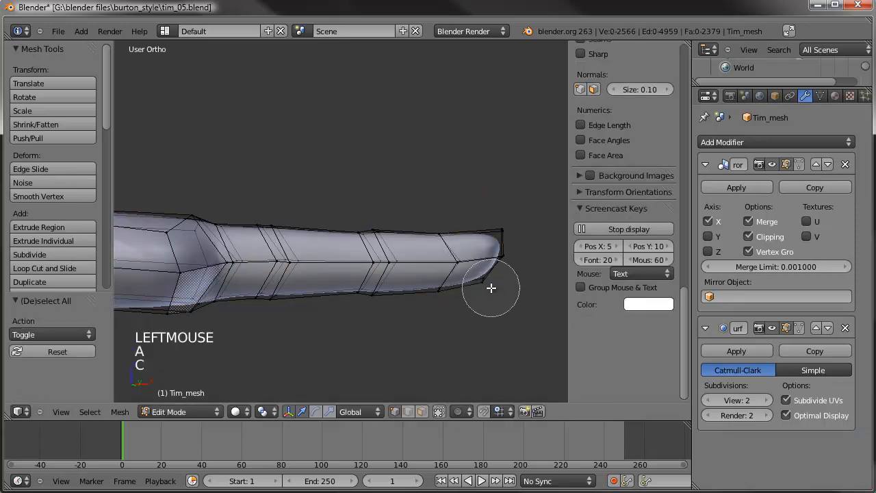
{"action": "left_click", "coordinate": [490, 287]}
{"action": "right_click", "coordinate": [492, 284]}
{"action": "key", "text": "g"}
{"action": "key", "text": "g"}
{"action": "left_click", "coordinate": [490, 294]}
Select the edge loop behind the fingertip, scale it to 1.164 and again to 1.103, and move it down and slightly back
{"action": "key", "text": "a"}
{"action": "right_click", "coordinate": [514, 231], "text": "alt"}
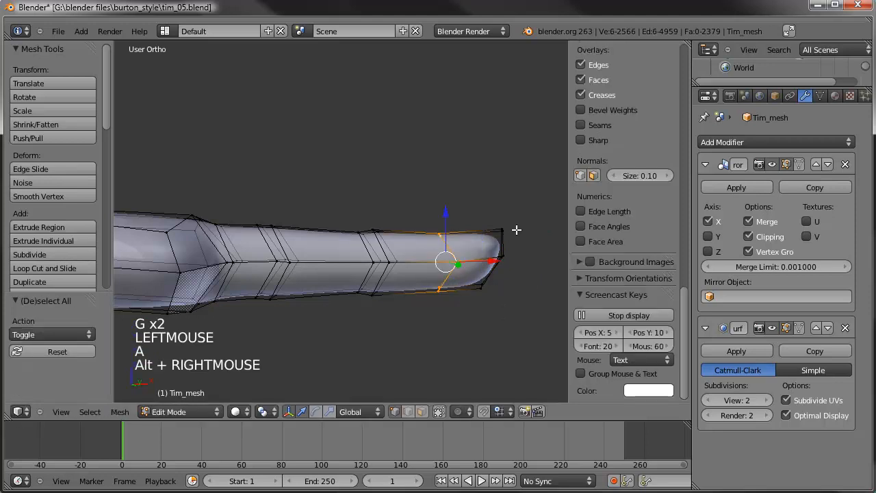
{"action": "key", "text": "s"}
{"action": "left_click", "coordinate": [526, 225]}
{"action": "key", "text": "g"}
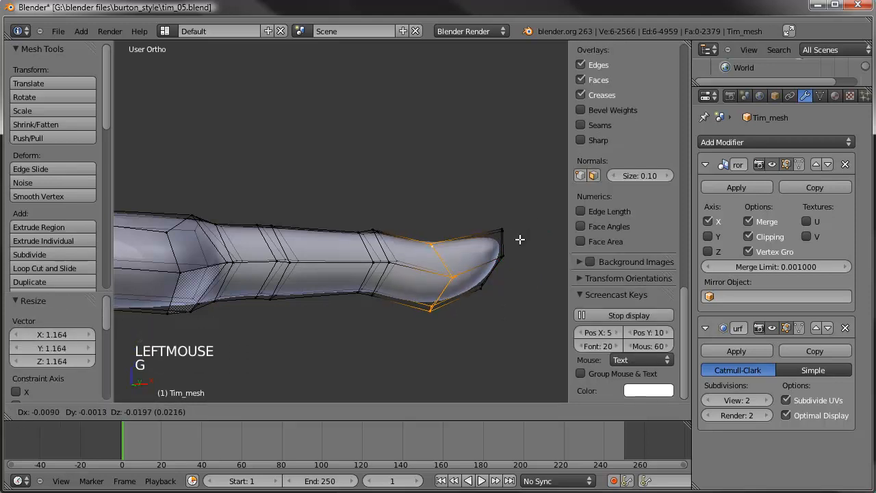
{"action": "key", "text": "s"}
{"action": "key", "text": "s"}
{"action": "left_click", "coordinate": [526, 232]}
{"action": "key", "text": "g"}
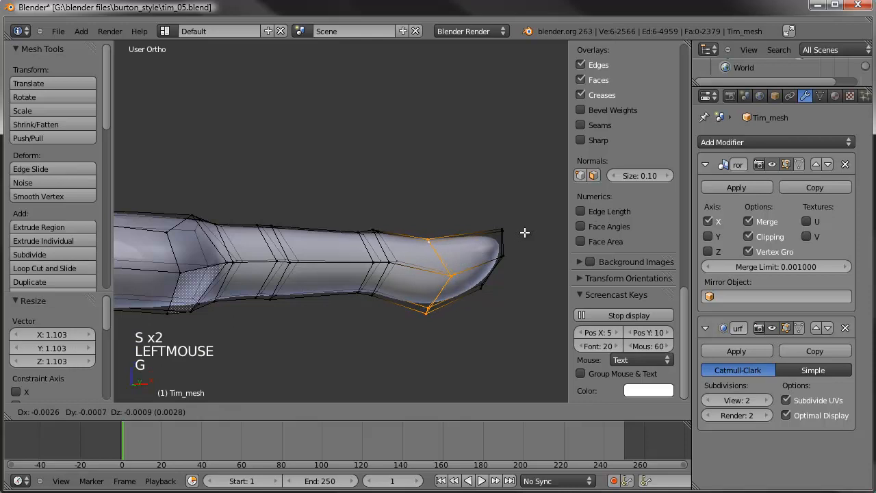
{"action": "left_click", "coordinate": [471, 245]}
Scale the outer joint's edge loop up to about 1.17 and move it about -0.003 on Z
{"action": "right_click", "coordinate": [392, 246], "text": "alt"}
{"action": "key", "text": "s"}
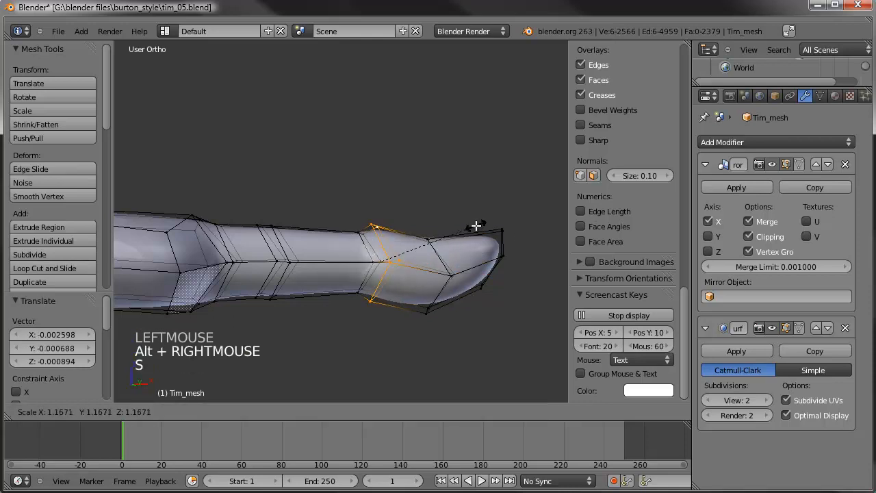
{"action": "left_click", "coordinate": [474, 226]}
{"action": "key", "text": "g"}
{"action": "left_click", "coordinate": [475, 227]}
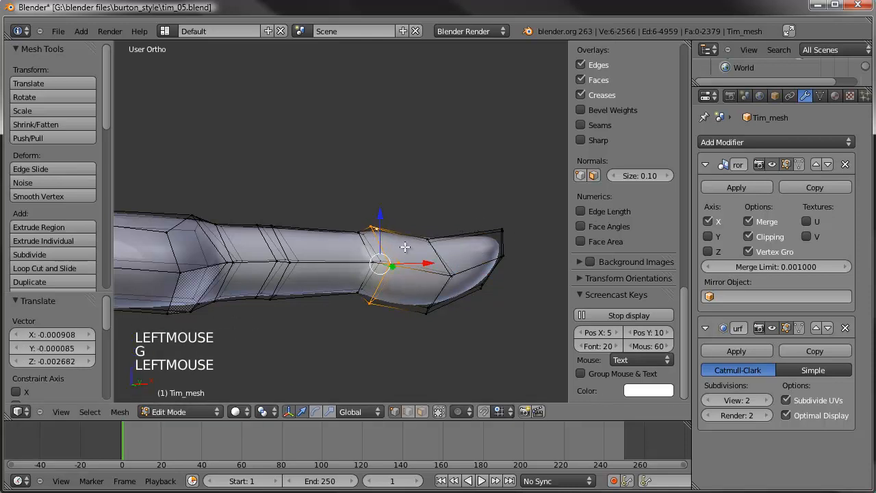
Scale the inner joint's edge loop up to about 1.13 and move it about 0.005 on X and 0.001 on Y
{"action": "right_click", "coordinate": [295, 242], "text": "alt"}
{"action": "key", "text": "s"}
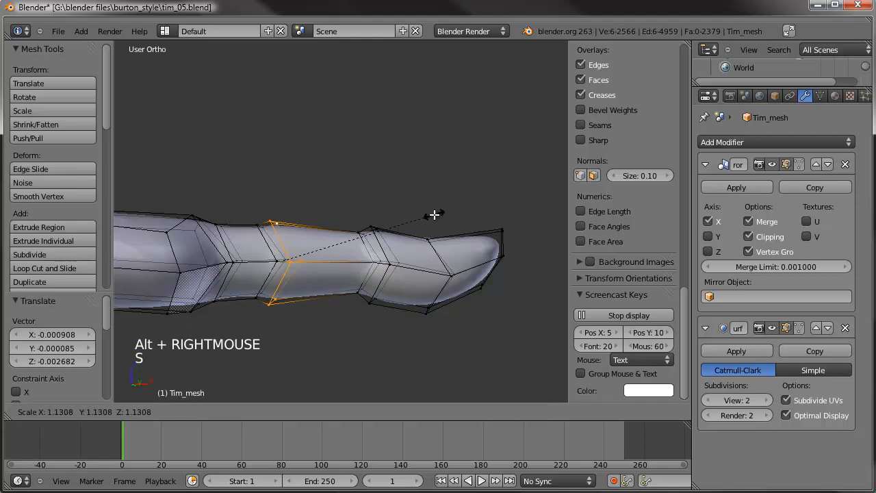
{"action": "left_click", "coordinate": [433, 216]}
{"action": "key", "text": "g"}
{"action": "left_click", "coordinate": [428, 259]}
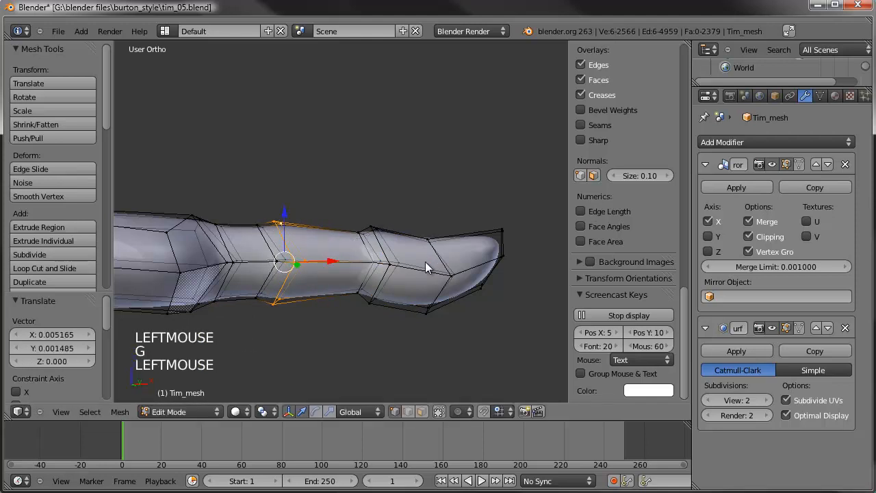
Leave Edit Mode and look over the shaped finger together with the whole hand
{"action": "key", "text": "Tab"}
{"action": "scroll", "coordinate": [420, 242], "scroll_direction": "down", "scroll_amount": 2}
{"action": "mouse_move", "coordinate": [420, 242]}
{"action": "middle_mouse_down"}
{"action": "mouse_move", "coordinate": [273, 322]}
{"action": "mouse_move", "coordinate": [284, 380]}
{"action": "mouse_move", "coordinate": [451, 286]}
{"action": "mouse_move", "coordinate": [446, 133]}
{"action": "middle_mouse_up"}
{"action": "scroll", "coordinate": [424, 171], "scroll_direction": "down", "scroll_amount": 3}
{"action": "middle_click_drag", "start_coordinate": [403, 207], "coordinate": [353, 357]}
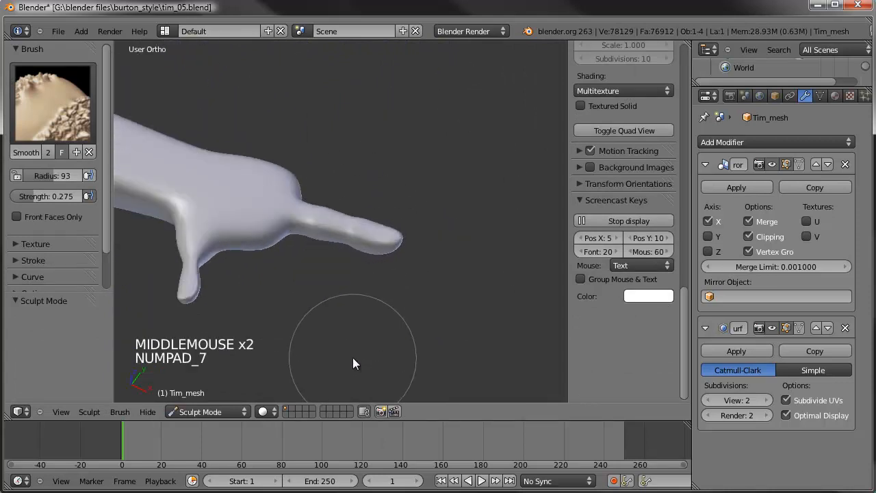
In top view, select the lower-side vertices of the edge loop behind the middle fingertip and move them slightly outward
{"action": "key", "text": "KP_7"}
{"action": "scroll", "coordinate": [398, 147], "scroll_direction": "up", "scroll_amount": 5}
{"action": "key", "text": "Tab"}
{"action": "right_click", "coordinate": [482, 160], "text": "alt"}
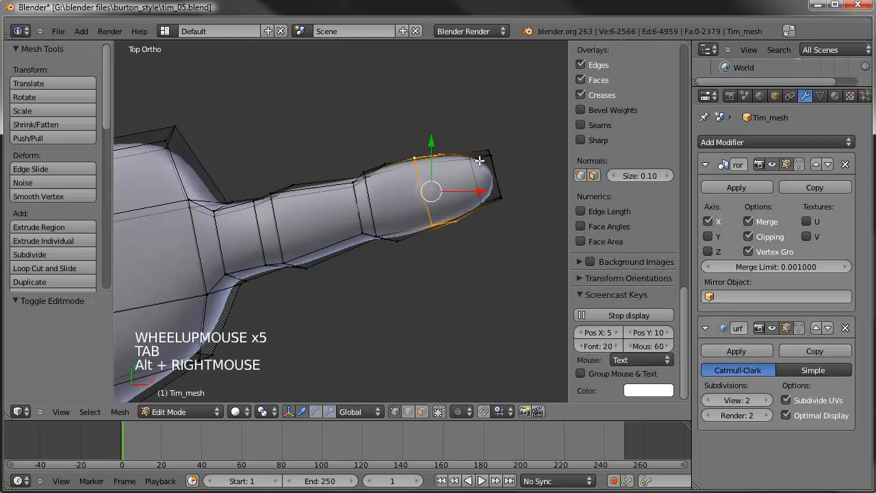
{"action": "key", "text": "s"}
{"action": "right_click", "coordinate": [466, 195]}
{"action": "key", "text": "a"}
{"action": "key", "text": "c"}
{"action": "left_click_drag", "start_coordinate": [448, 238], "coordinate": [447, 231]}
{"action": "key", "text": "g"}
{"action": "key", "text": "g"}
{"action": "left_click", "coordinate": [453, 250]}
Move the upper-side vertices of the loop behind the fingertip about -0.006 on X and 0.007 on Y, and check the smoothed finger
{"action": "key", "text": "a"}
{"action": "key", "text": "c"}
{"action": "left_click", "coordinate": [424, 158]}
{"action": "key", "text": "g"}
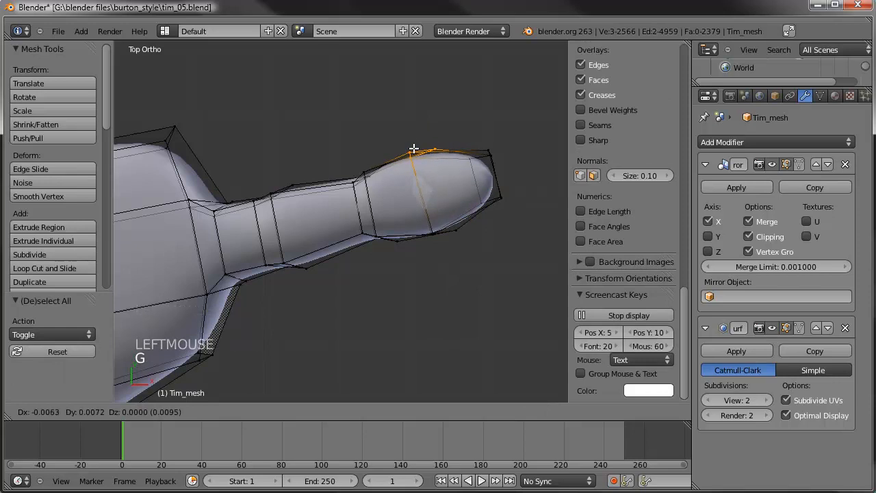
{"action": "left_click", "coordinate": [413, 149]}
{"action": "key", "text": "a"}
{"action": "scroll", "coordinate": [401, 205], "scroll_direction": "down", "scroll_amount": 3}
{"action": "key", "text": "Tab"}
{"action": "mouse_move", "coordinate": [401, 264]}
{"action": "middle_mouse_down"}
{"action": "mouse_move", "coordinate": [467, 127]}
{"action": "mouse_move", "coordinate": [510, 138]}
{"action": "mouse_move", "coordinate": [348, 291]}
{"action": "middle_mouse_up"}
{"action": "key", "text": "KP_7"}
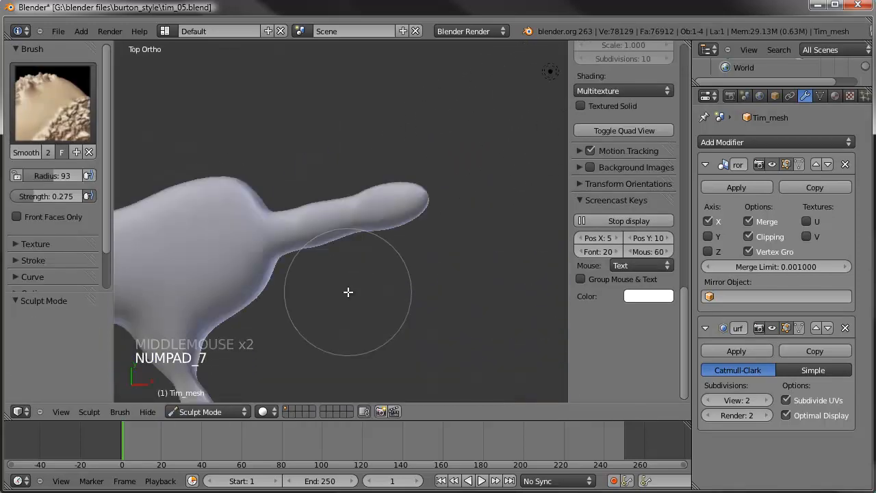
Select the upper corner vertices at the end of the fingertip and reposition them slightly in top view
{"action": "key", "text": "Tab"}
{"action": "scroll", "coordinate": [426, 151], "scroll_direction": "up", "scroll_amount": 2}
{"action": "key", "text": "a"}
{"action": "middle_click_drag", "start_coordinate": [458, 145], "coordinate": [419, 183], "text": "shift"}
{"action": "key", "text": "a"}
{"action": "key", "text": "c"}
{"action": "left_click", "coordinate": [417, 189]}
{"action": "key", "text": "g"}
{"action": "key", "text": "g"}
{"action": "left_click", "coordinate": [435, 185]}
Select the lower corner vertices at the end of the fingertip and move them about -0.006 on Y
{"action": "key", "text": "a"}
{"action": "key", "text": "c"}
{"action": "left_click", "coordinate": [429, 238]}
{"action": "key", "text": "g"}
{"action": "key", "text": "g"}
{"action": "left_click", "coordinate": [435, 241]}
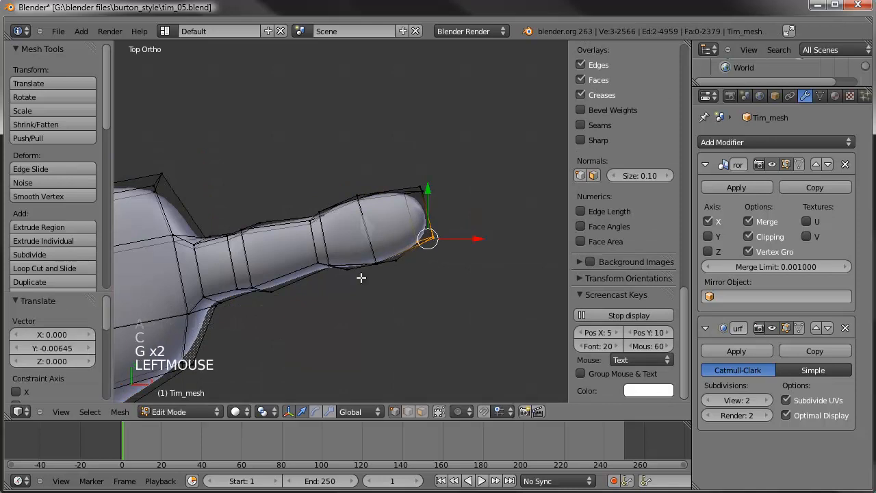
{"action": "key", "text": "a"}
Select every edge loop of the finger from its base to the tip, including the vertices closing the fingertip
{"action": "middle_click_drag", "start_coordinate": [238, 291], "coordinate": [315, 274], "text": "shift"}
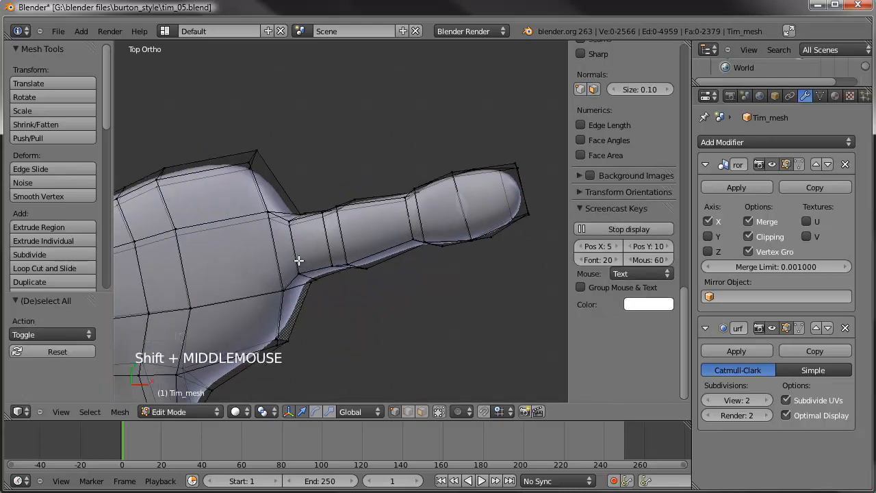
{"action": "right_click", "coordinate": [300, 258], "text": "alt"}
{"action": "right_click", "coordinate": [325, 245], "text": "alt+shift"}
{"action": "right_click", "coordinate": [343, 236], "text": "alt+shift"}
{"action": "right_click", "coordinate": [414, 218], "text": "alt+shift"}
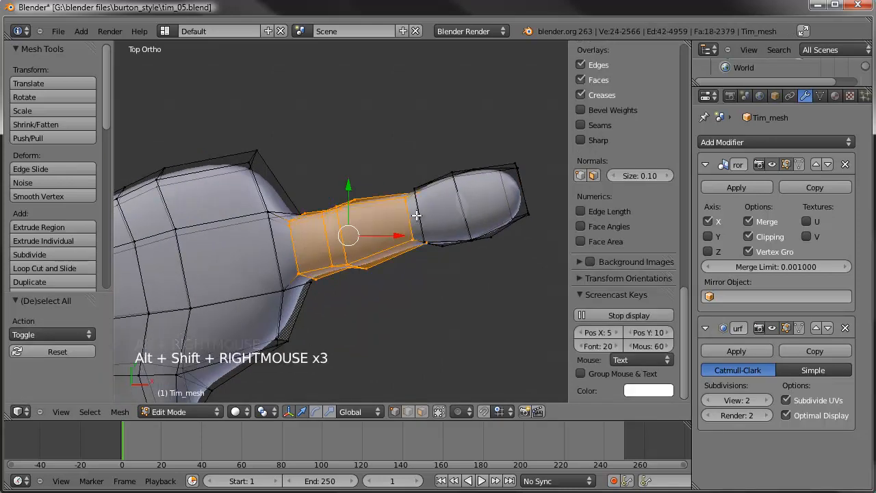
{"action": "right_click", "coordinate": [454, 200], "text": "alt+shift"}
{"action": "right_click", "coordinate": [512, 180], "text": "alt+shift"}
{"action": "key", "text": "c"}
{"action": "left_click", "coordinate": [529, 217]}
Duplicate the finger above the original, rotate it outward and scale the copy to 0.846 as the little finger
{"action": "key", "text": "shift+d"}
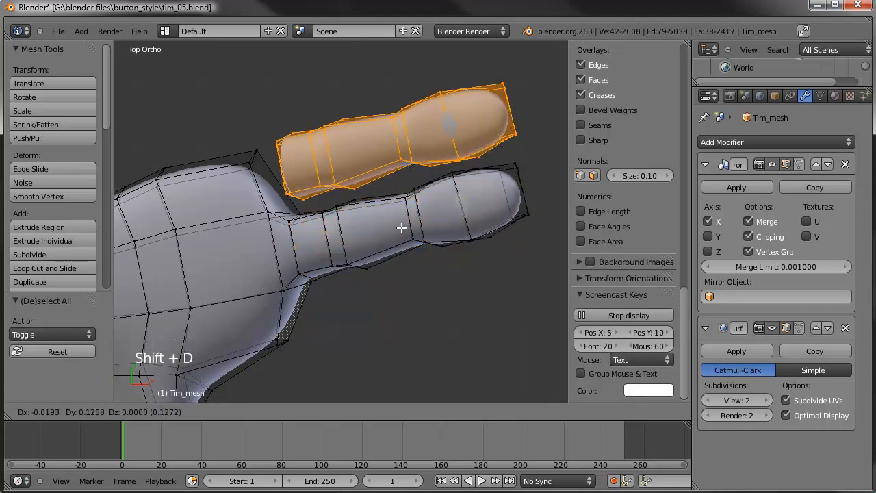
{"action": "left_click", "coordinate": [495, 153]}
{"action": "key", "text": "r"}
{"action": "key", "text": "s"}
{"action": "key", "text": "s"}
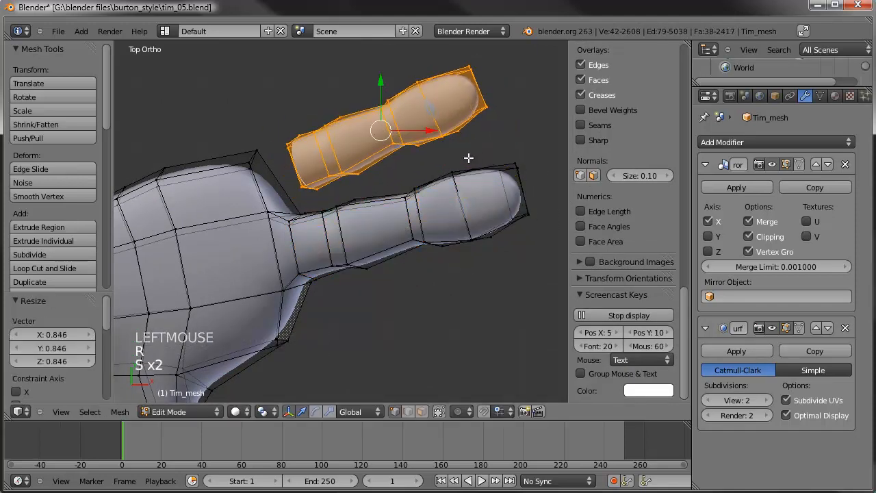
{"action": "left_click", "coordinate": [462, 160]}
Place the little finger at the palm's upper corner, rotating it by about -6°
{"action": "key", "text": "g"}
{"action": "left_click", "coordinate": [474, 145]}
{"action": "key", "text": "r"}
{"action": "left_click", "coordinate": [474, 138]}
{"action": "key", "text": "g"}
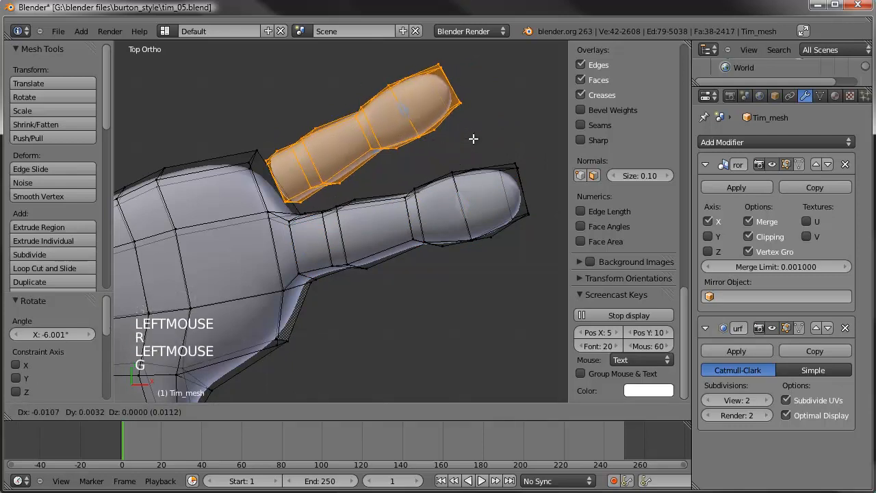
{"action": "left_click", "coordinate": [476, 139]}
Duplicate the little finger, turn the copy and place it at the palm's lower corner as the index finger
{"action": "key", "text": "shift+d"}
{"action": "left_click", "coordinate": [500, 263]}
{"action": "key", "text": "r"}
{"action": "left_click", "coordinate": [494, 212]}
{"action": "key", "text": "g"}
{"action": "left_click", "coordinate": [512, 262]}
Rotate the index finger by about -5.5°, scale it up, and move it about -0.003 on X and 0.005 on Y
{"action": "key", "text": "r"}
{"action": "key", "text": "s"}
{"action": "key", "text": "s"}
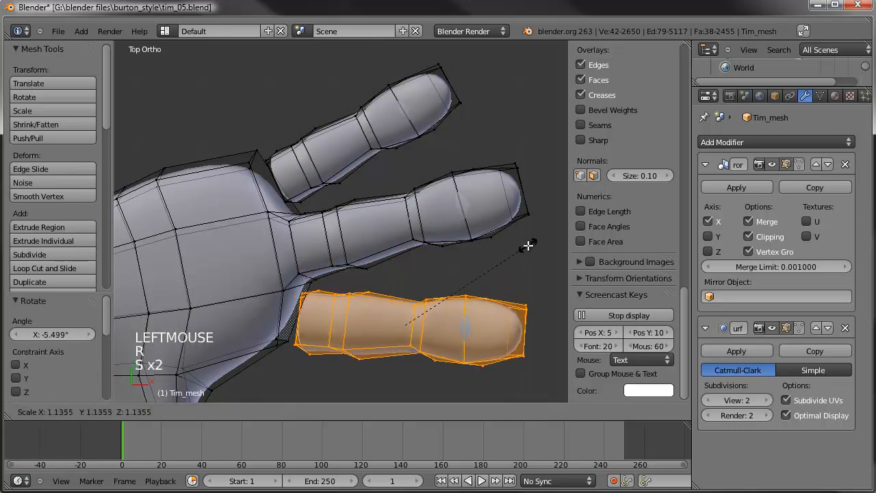
{"action": "left_click", "coordinate": [528, 240]}
{"action": "key", "text": "g"}
{"action": "left_click", "coordinate": [519, 251]}
Delete the two faces on the palm's end where the little finger attaches, using face selection
{"action": "middle_click_drag", "start_coordinate": [342, 341], "coordinate": [395, 295]}
{"action": "left_click", "coordinate": [421, 411]}
{"action": "right_click", "coordinate": [339, 315]}
{"action": "middle_click_drag", "start_coordinate": [339, 315], "coordinate": [242, 438]}
{"action": "right_click", "coordinate": [417, 235], "text": "shift"}
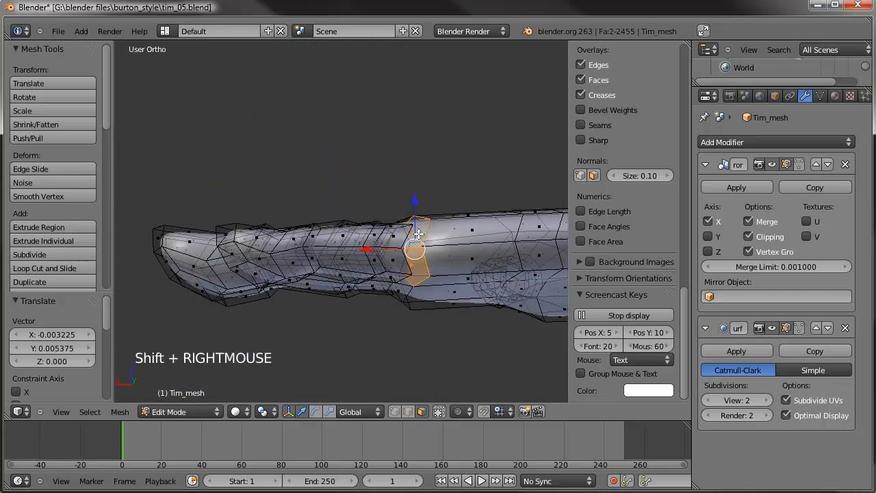
{"action": "key", "text": "Delete"}
{"action": "key", "text": "Down"}
{"action": "key", "text": "Down"}
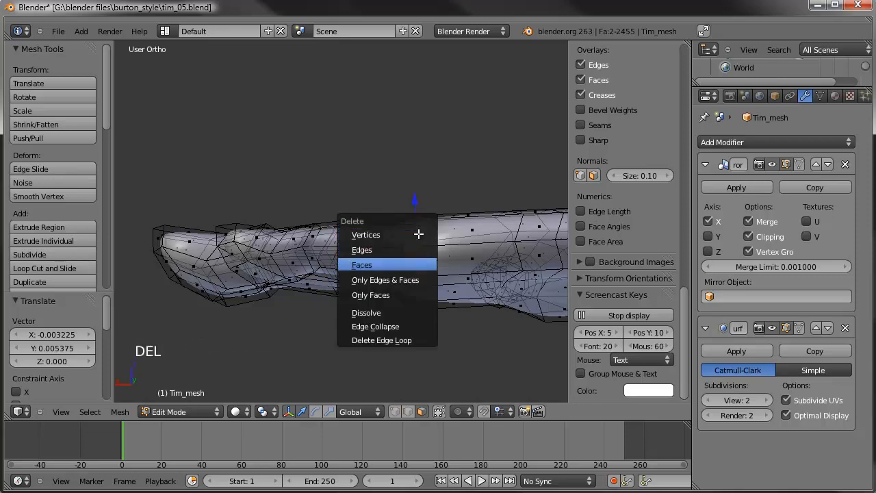
{"action": "key", "text": "Return"}
Delete the two faces on the palm's end where the index finger attaches
{"action": "middle_click_drag", "start_coordinate": [418, 234], "coordinate": [394, 292]}
{"action": "middle_click_drag", "start_coordinate": [340, 290], "coordinate": [386, 296]}
{"action": "right_click", "coordinate": [378, 252]}
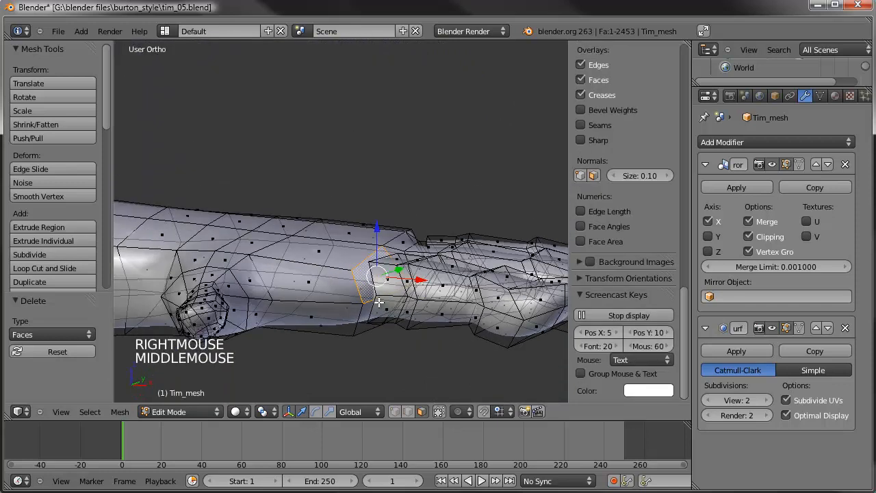
{"action": "key", "text": "Delete"}
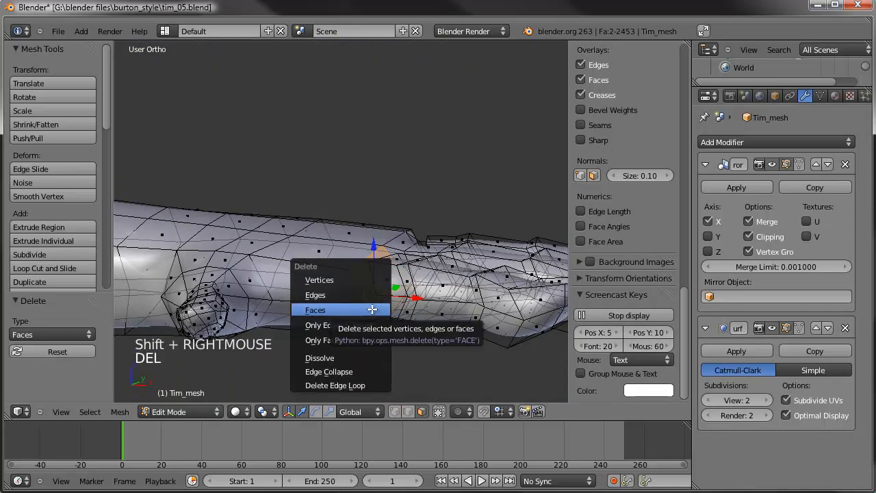
{"action": "left_click", "coordinate": [372, 309]}
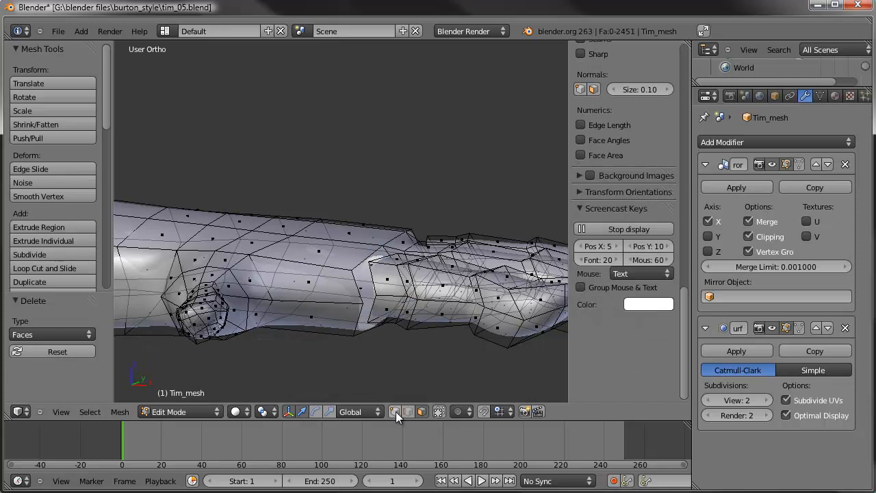
Switch to edge selection and fill the first two faces bridging the palm opening and the index finger's base
{"action": "scroll", "coordinate": [405, 388], "scroll_direction": "up", "scroll_amount": 2}
{"action": "left_click", "coordinate": [403, 384]}
{"action": "middle_click_drag", "start_coordinate": [403, 385], "coordinate": [401, 352], "text": "shift"}
{"action": "right_click", "coordinate": [387, 212]}
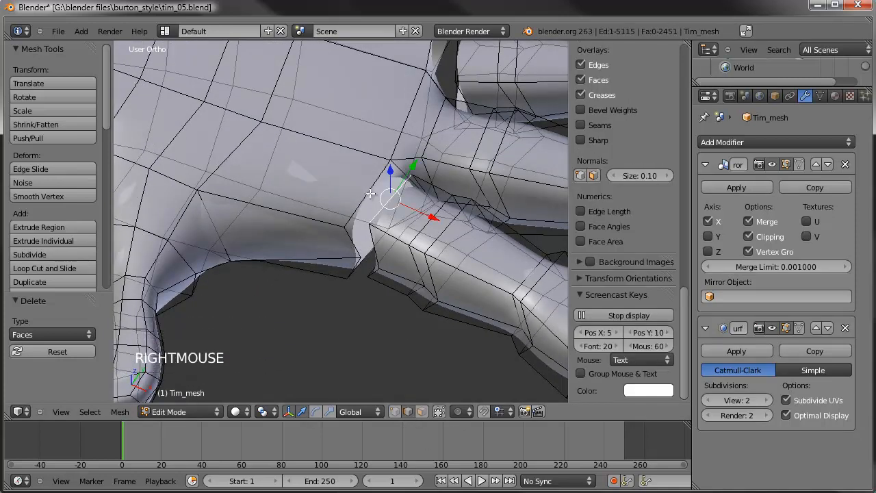
{"action": "right_click", "coordinate": [371, 236], "text": "shift"}
{"action": "key", "text": "f"}
{"action": "right_click", "coordinate": [354, 244], "text": "shift"}
{"action": "key", "text": "f"}
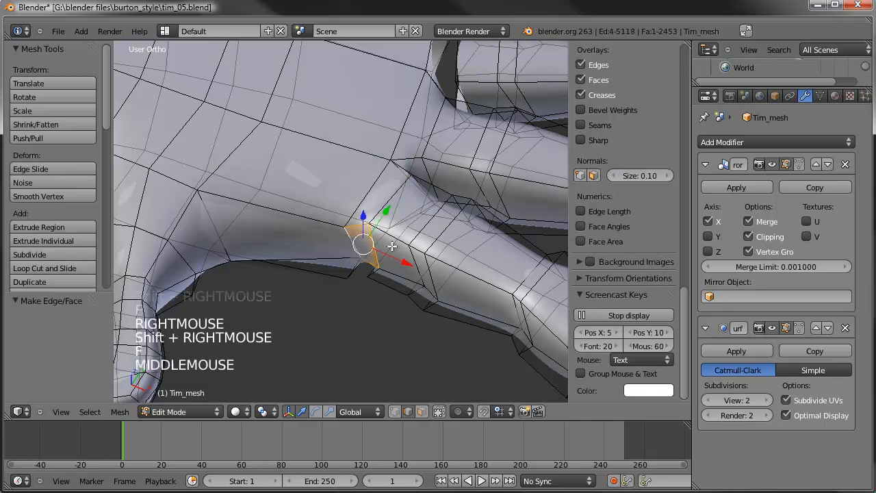
Fill the remaining faces around the index finger's base to join it fully to the palm
{"action": "middle_click_drag", "start_coordinate": [353, 244], "coordinate": [358, 299]}
{"action": "right_click", "coordinate": [420, 352], "text": "shift"}
{"action": "key", "text": "f"}
{"action": "middle_click_drag", "start_coordinate": [421, 352], "coordinate": [366, 259]}
{"action": "key", "text": "f"}
{"action": "middle_click_drag", "start_coordinate": [448, 265], "coordinate": [361, 249]}
{"action": "scroll", "coordinate": [361, 250], "scroll_direction": "up", "scroll_amount": 1}
{"action": "right_click", "coordinate": [413, 253]}
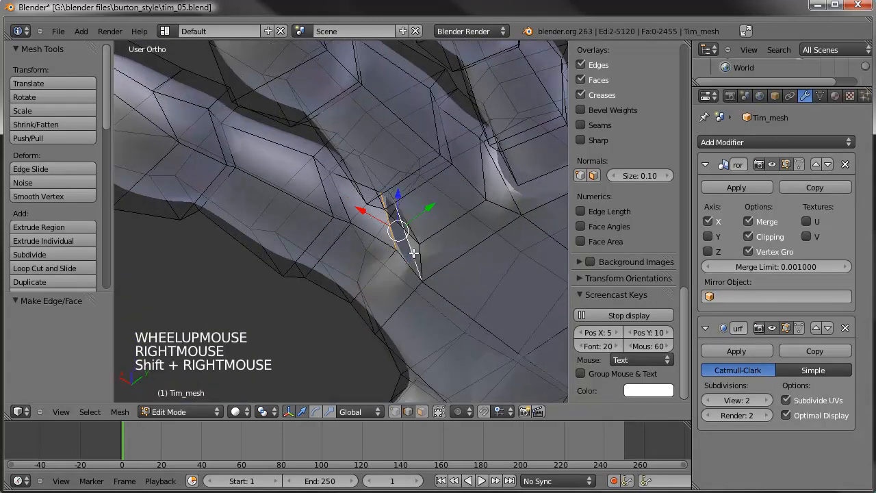
{"action": "middle_click_drag", "start_coordinate": [402, 198], "coordinate": [432, 299]}
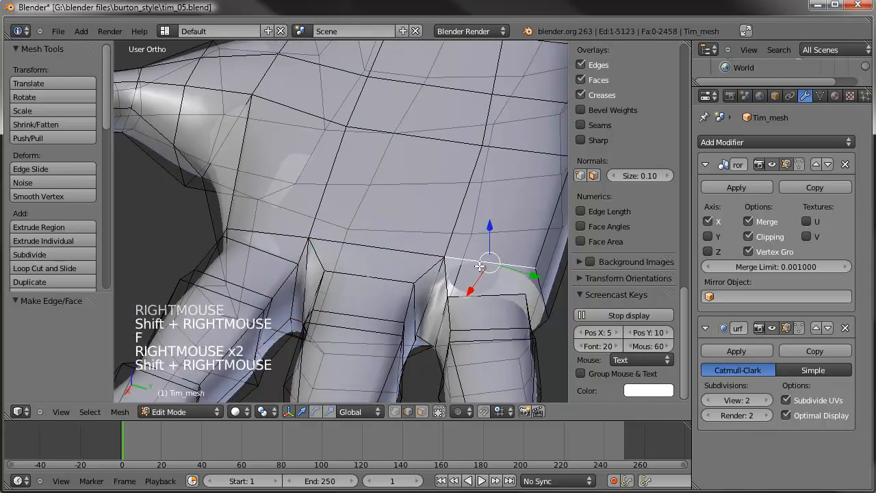
Bridge opposite edges with faces all around the little finger's base to join it to the palm
{"action": "middle_click_drag", "start_coordinate": [468, 260], "coordinate": [416, 299]}
{"action": "right_click", "coordinate": [416, 304]}
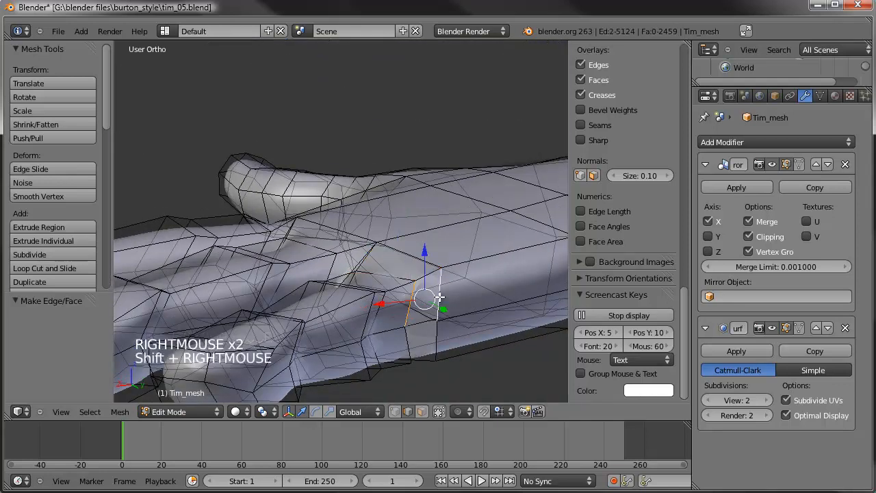
{"action": "right_click", "coordinate": [440, 297], "text": "shift"}
{"action": "key", "text": "f"}
{"action": "middle_click_drag", "start_coordinate": [420, 366], "coordinate": [420, 218]}
{"action": "right_click", "coordinate": [411, 160]}
{"action": "right_click", "coordinate": [387, 164], "text": "shift"}
{"action": "key", "text": "f"}
{"action": "middle_click_drag", "start_coordinate": [388, 164], "coordinate": [448, 235]}
{"action": "right_click", "coordinate": [435, 245]}
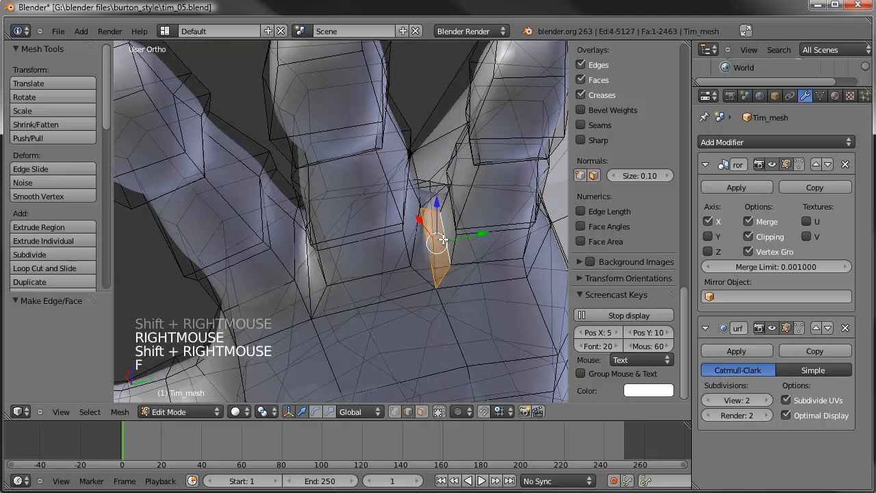
Leave Edit Mode and look over the hand with all its fingers attached
{"action": "scroll", "coordinate": [438, 240], "scroll_direction": "down", "scroll_amount": 2}
{"action": "key", "text": "a"}
{"action": "key", "text": "Tab"}
{"action": "scroll", "coordinate": [383, 211], "scroll_direction": "down", "scroll_amount": 4}
{"action": "mouse_move", "coordinate": [368, 207]}
{"action": "middle_mouse_down"}
{"action": "mouse_move", "coordinate": [440, 367]}
{"action": "mouse_move", "coordinate": [507, 367]}
{"action": "mouse_move", "coordinate": [533, 297]}
{"action": "mouse_move", "coordinate": [516, 143]}
{"action": "mouse_move", "coordinate": [505, 274]}
{"action": "middle_mouse_up"}
{"action": "key", "text": "KP_7"}
Add a centred loop cut across the palm just behind the finger bases
{"action": "key", "text": "Tab"}
{"action": "scroll", "coordinate": [318, 245], "scroll_direction": "down", "scroll_amount": 3}
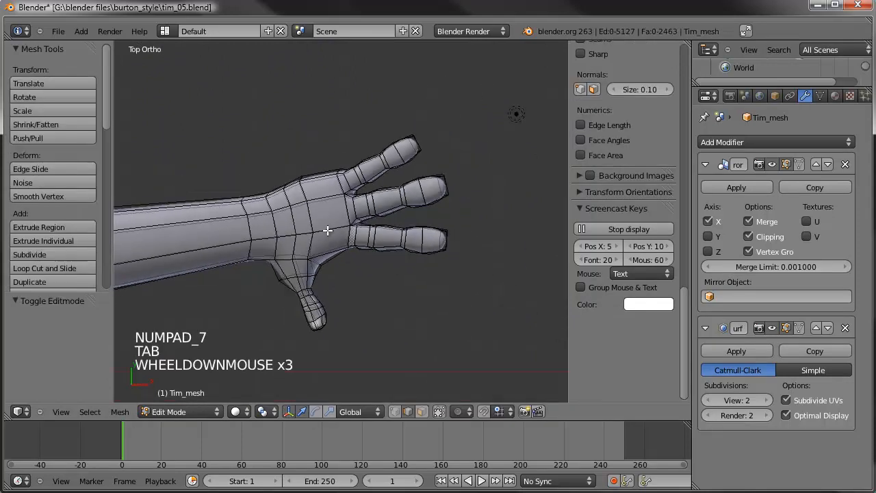
{"action": "middle_click_drag", "start_coordinate": [318, 244], "coordinate": [362, 341], "text": "shift"}
{"action": "left_click", "coordinate": [395, 411]}
{"action": "scroll", "coordinate": [406, 186], "scroll_direction": "up", "scroll_amount": 1}
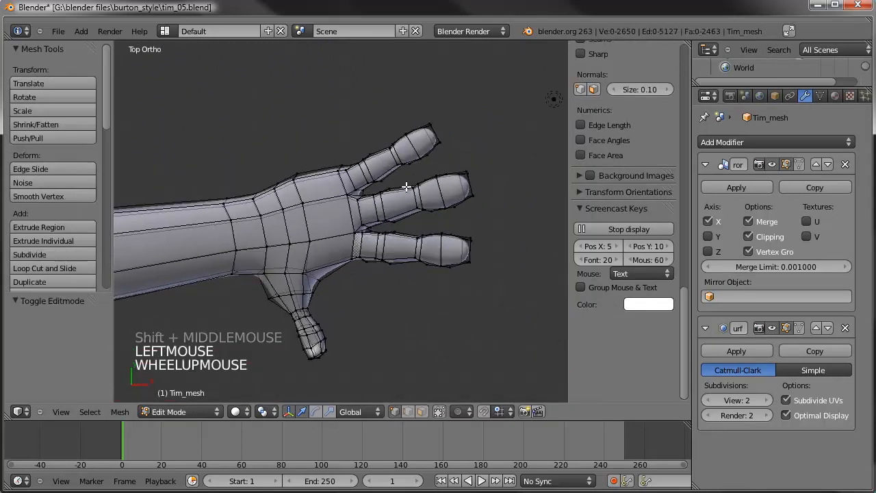
{"action": "key", "text": "ctrl+r"}
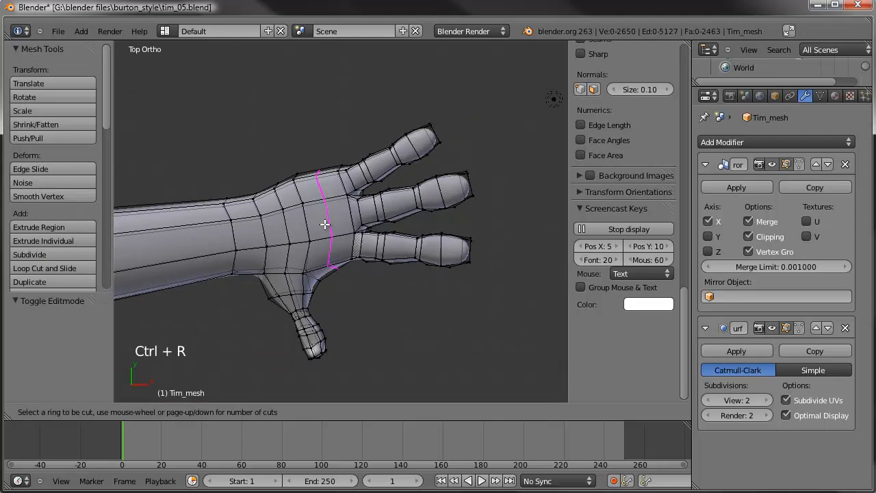
{"action": "left_click", "coordinate": [325, 225]}
{"action": "left_click", "coordinate": [326, 226]}
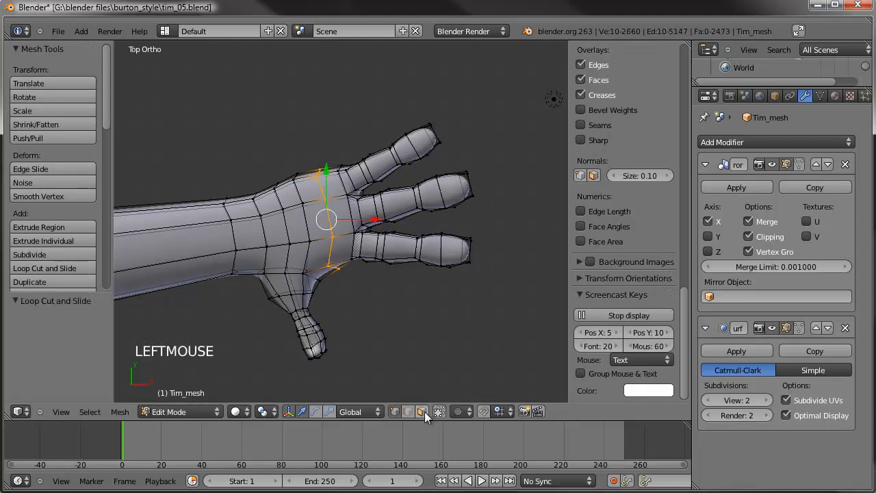
Select all vertices of the three fingers in vertex selection mode, leaving out the palm and thumb
{"action": "left_click", "coordinate": [421, 412]}
{"action": "scroll", "coordinate": [351, 254], "scroll_direction": "up", "scroll_amount": 3}
{"action": "scroll", "coordinate": [392, 317], "scroll_direction": "down", "scroll_amount": 1}
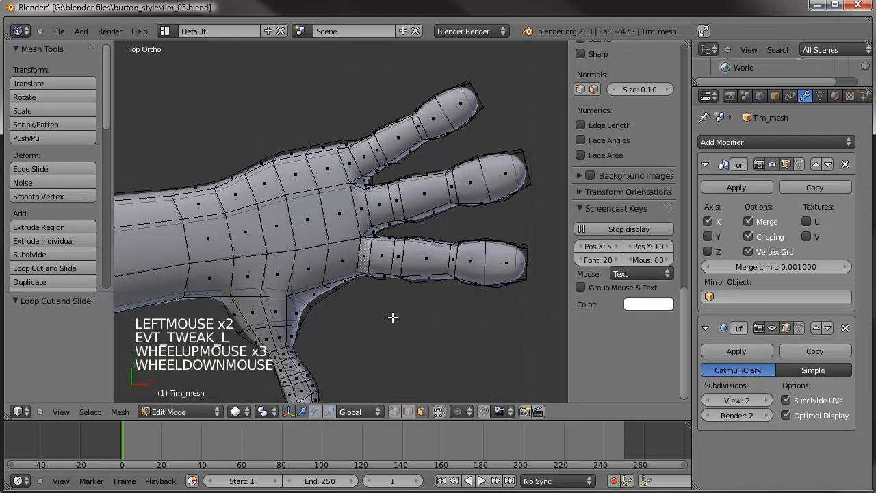
{"action": "left_click", "coordinate": [395, 410]}
{"action": "key", "text": "a"}
{"action": "key", "text": "a"}
{"action": "key", "text": "c"}
{"action": "scroll", "coordinate": [425, 239], "scroll_direction": "down", "scroll_amount": 3}
{"action": "mouse_move", "coordinate": [425, 239]}
{"action": "left_mouse_down"}
{"action": "mouse_move", "coordinate": [490, 247]}
{"action": "mouse_move", "coordinate": [484, 163]}
{"action": "mouse_move", "coordinate": [457, 99]}
{"action": "mouse_move", "coordinate": [402, 141]}
{"action": "mouse_move", "coordinate": [428, 165]}
{"action": "mouse_move", "coordinate": [411, 245]}
{"action": "mouse_move", "coordinate": [426, 229]}
{"action": "mouse_move", "coordinate": [418, 185]}
{"action": "left_mouse_up"}
With Connected proportional editing at size 0.20, move the fingers about -0.051 on X and -0.023 on Y, and adjust their rotation slightly
{"action": "key", "text": "g"}
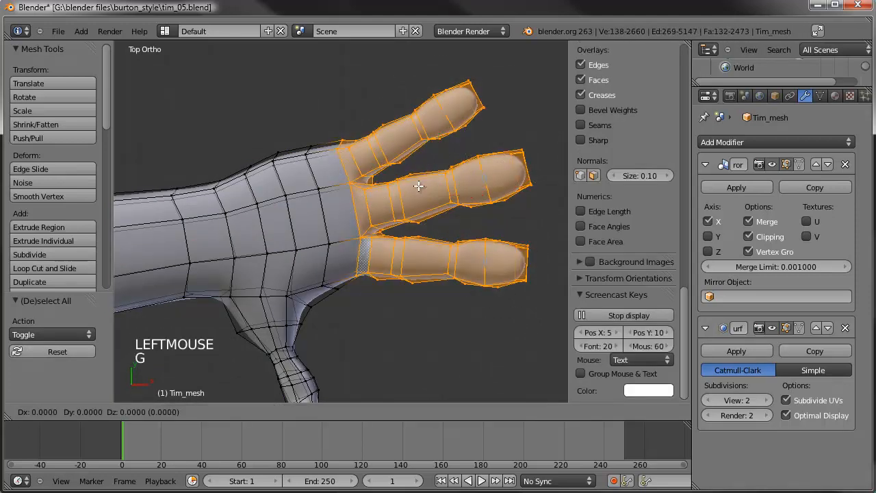
{"action": "right_click", "coordinate": [420, 188]}
{"action": "left_click", "coordinate": [458, 411]}
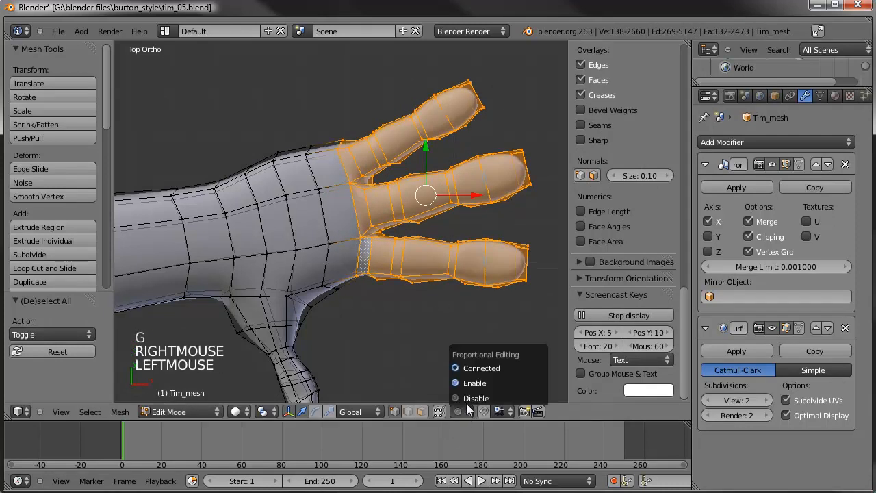
{"action": "left_click", "coordinate": [468, 367]}
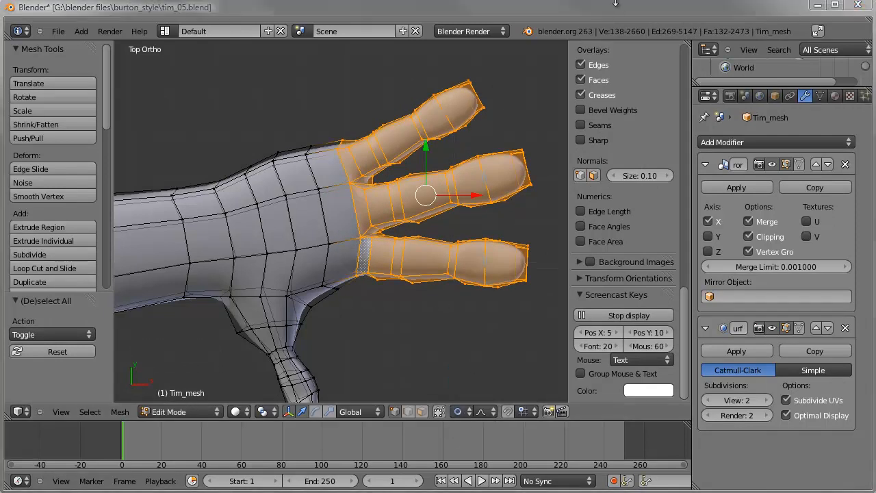
{"action": "key", "text": "g"}
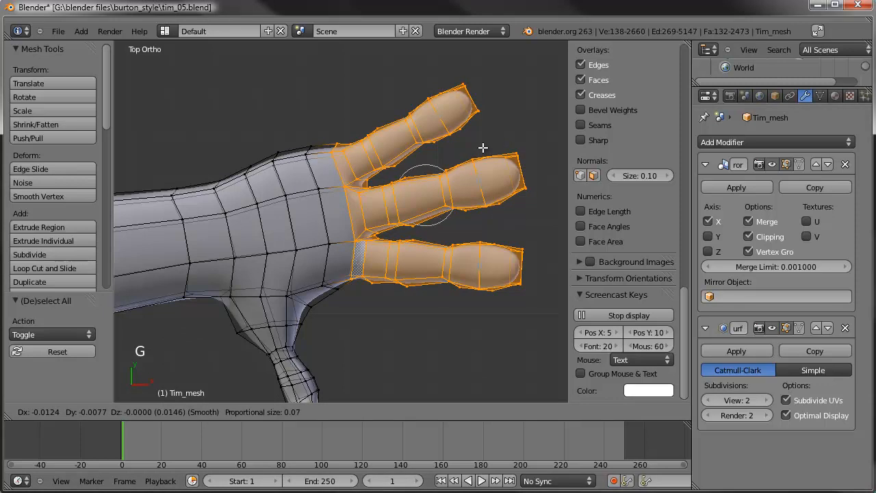
{"action": "scroll", "coordinate": [482, 147], "scroll_direction": "down", "scroll_amount": 7}
{"action": "scroll", "coordinate": [469, 154], "scroll_direction": "down", "scroll_amount": 4}
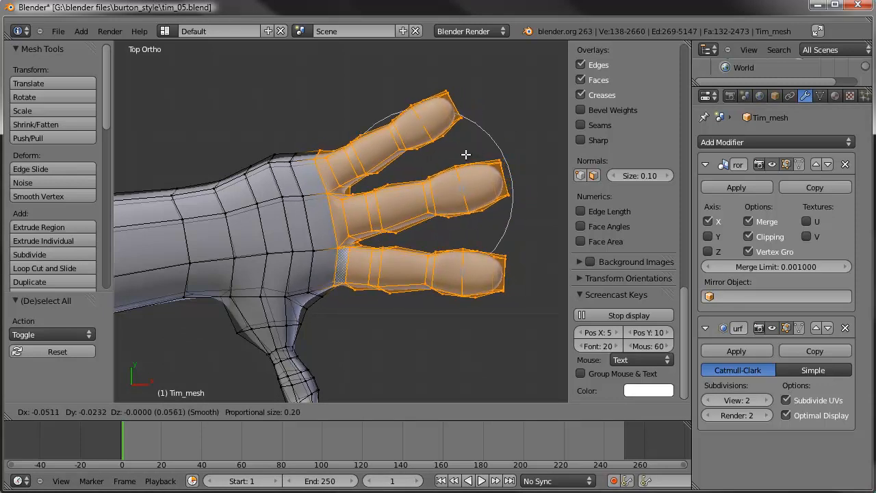
{"action": "left_click", "coordinate": [465, 155]}
{"action": "key", "text": "r"}
{"action": "left_click", "coordinate": [514, 129]}
Select the vertices on the hand's little-finger edge near the wrist and move them about -0.037 on X and -0.002 on Y
{"action": "key", "text": "a"}
{"action": "key", "text": "c"}
{"action": "scroll", "coordinate": [247, 154], "scroll_direction": "up", "scroll_amount": 5}
{"action": "left_click", "coordinate": [236, 162]}
{"action": "right_click", "coordinate": [240, 158]}
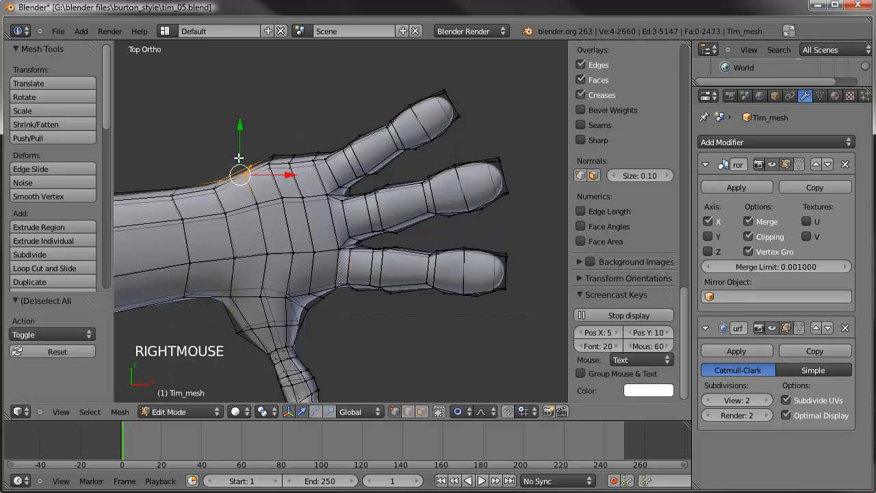
{"action": "key", "text": "a"}
{"action": "key", "text": "c"}
{"action": "left_click", "coordinate": [243, 173]}
{"action": "right_click", "coordinate": [284, 117]}
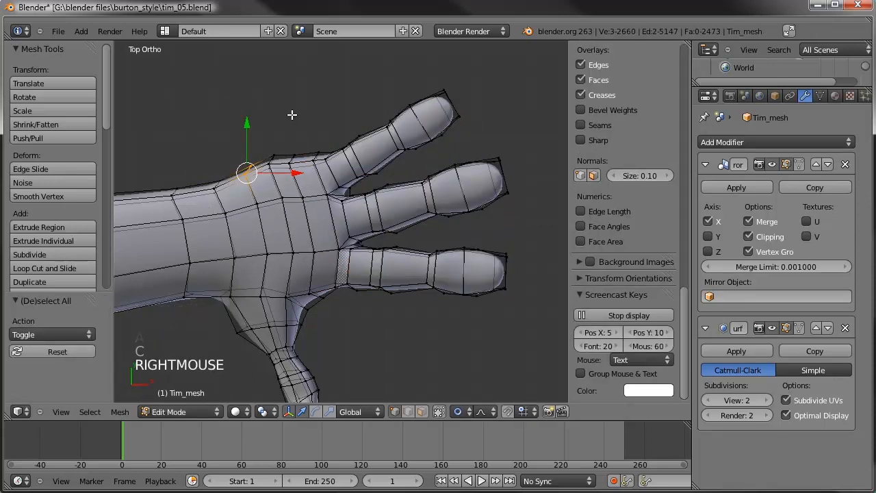
{"action": "key", "text": "g"}
{"action": "key", "text": "g"}
{"action": "left_click", "coordinate": [283, 116]}
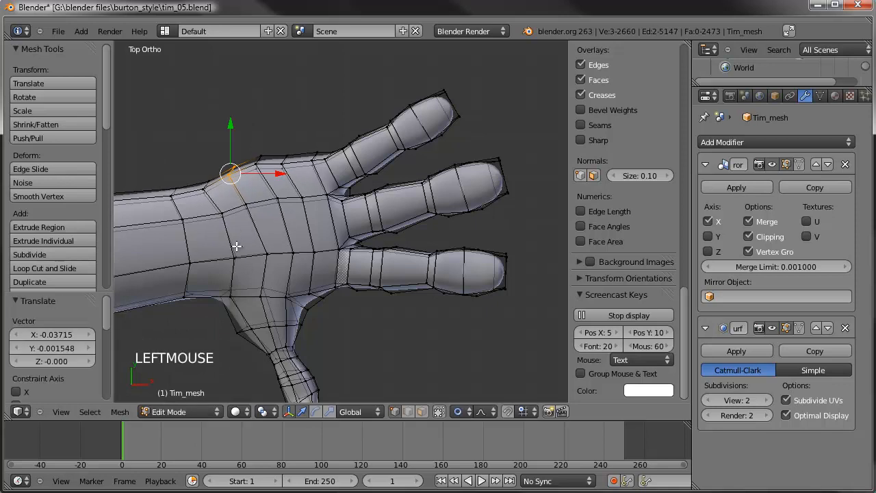
{"action": "key", "text": "a"}
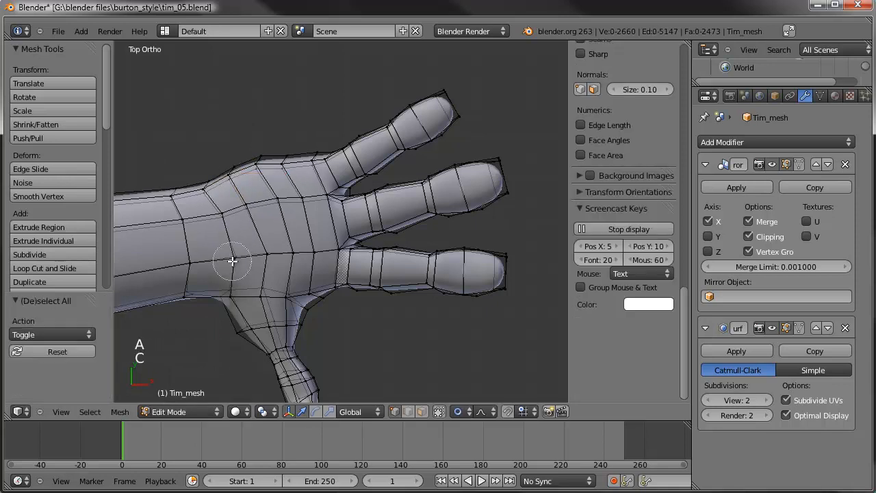
Select the vertices on the back of the hand near the wrist and move them about -0.037 on X and -0.009 on Y
{"action": "key", "text": "c"}
{"action": "left_click", "coordinate": [230, 256]}
{"action": "right_click", "coordinate": [231, 256]}
{"action": "key", "text": "g"}
{"action": "key", "text": "g"}
{"action": "left_click", "coordinate": [274, 269]}
Select the edge on the palm's little-finger side near the wrist and move it about -0.016 on X, -0.002 on Y and -0.047 on Z
{"action": "middle_click_drag", "start_coordinate": [273, 268], "coordinate": [259, 195]}
{"action": "right_click", "coordinate": [268, 192], "text": "shift"}
{"action": "right_click", "coordinate": [275, 194]}
{"action": "right_click", "coordinate": [245, 183], "text": "shift"}
{"action": "mouse_move", "coordinate": [305, 248]}
{"action": "middle_mouse_down", "text": "shift"}
{"action": "mouse_move", "coordinate": [315, 283]}
{"action": "mouse_move", "coordinate": [297, 239]}
{"action": "middle_mouse_up", "text": "shift"}
{"action": "scroll", "coordinate": [297, 238], "scroll_direction": "up", "scroll_amount": 1}
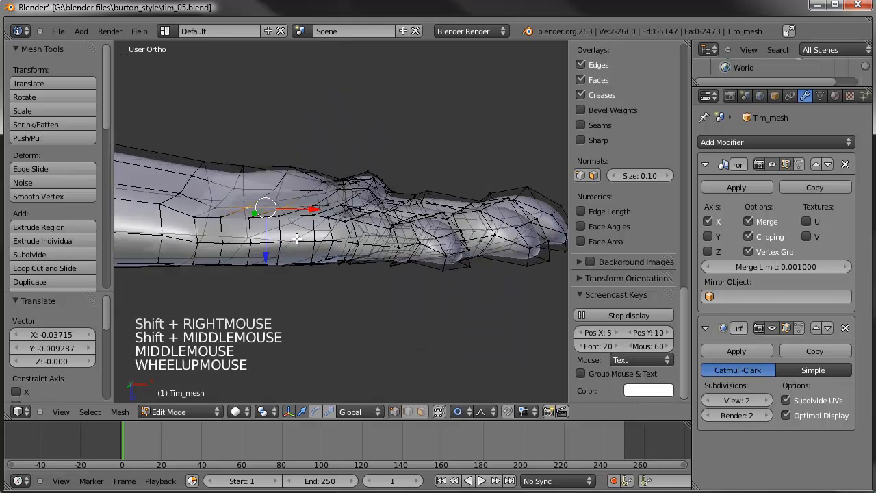
{"action": "scroll", "coordinate": [285, 205], "scroll_direction": "up", "scroll_amount": 4}
{"action": "left_click", "coordinate": [289, 201]}
Select the row of palm-side vertices just behind the finger bases and move them about -0.003 on X, -0.003 on Y and -0.016 on Z
{"action": "middle_click_drag", "start_coordinate": [290, 201], "coordinate": [364, 256]}
{"action": "right_click", "coordinate": [365, 255]}
{"action": "right_click", "coordinate": [369, 225], "text": "shift"}
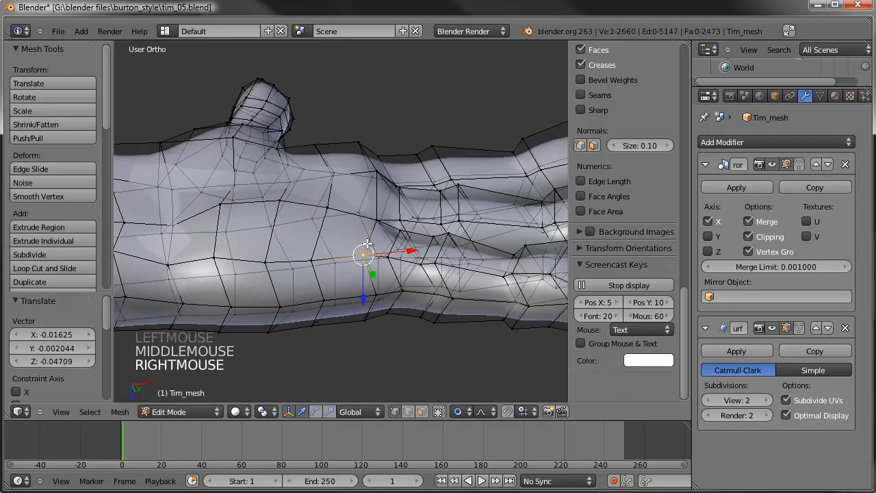
{"action": "right_click", "coordinate": [373, 180]}
{"action": "right_click", "coordinate": [373, 218], "text": "shift"}
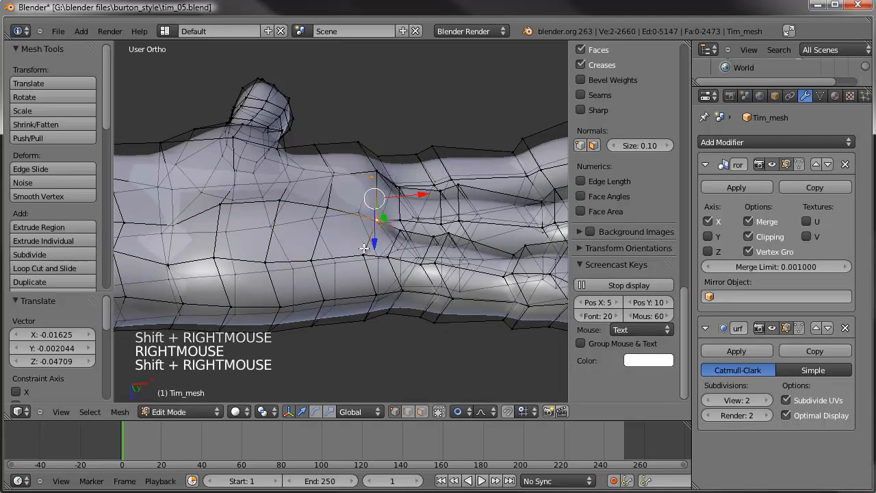
{"action": "right_click", "coordinate": [363, 250], "text": "shift"}
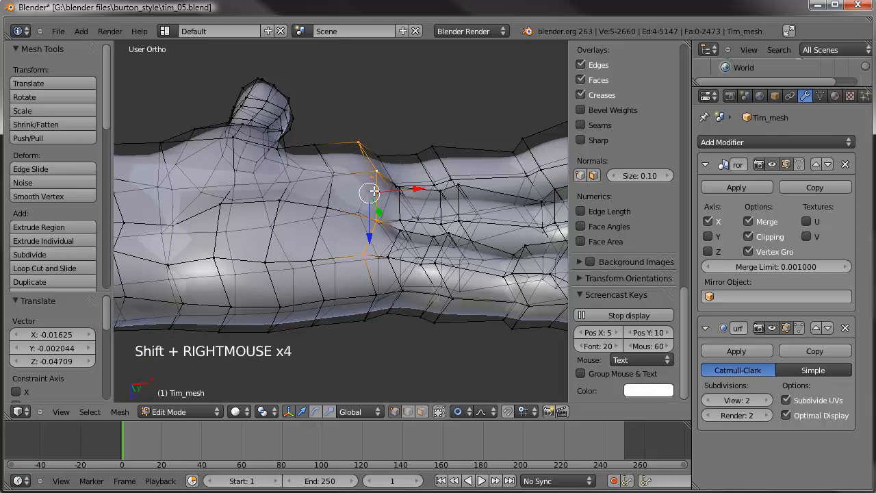
{"action": "middle_click_drag", "start_coordinate": [382, 214], "coordinate": [199, 200]}
{"action": "key", "text": "g"}
{"action": "left_click", "coordinate": [326, 181]}
Select the two edge loops around the wrist, scale them to about 0.85 along Y with proportional size 0.26, and rotate them slightly
{"action": "scroll", "coordinate": [326, 181], "scroll_direction": "down", "scroll_amount": 2}
{"action": "right_click", "coordinate": [195, 200], "text": "alt"}
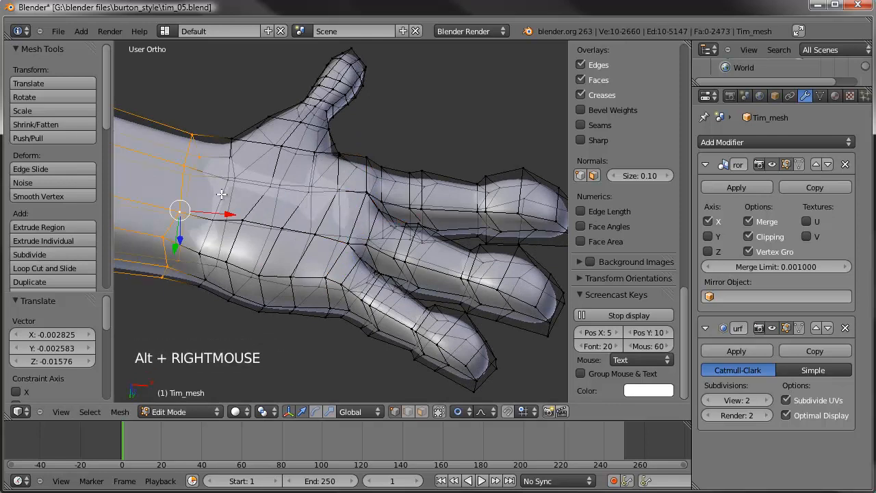
{"action": "right_click", "coordinate": [232, 181], "text": "alt+shift"}
{"action": "middle_click_drag", "start_coordinate": [331, 161], "coordinate": [342, 221]}
{"action": "key", "text": "KP_7"}
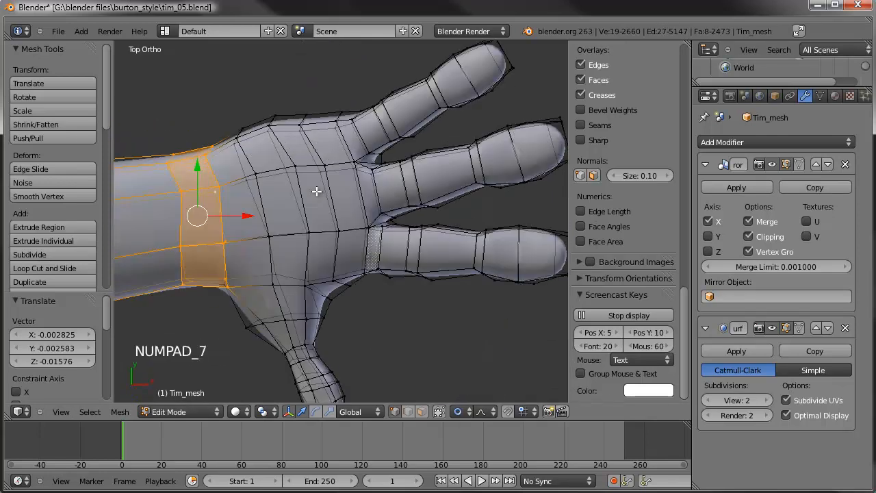
{"action": "key", "text": "s"}
{"action": "key", "text": "y"}
{"action": "scroll", "coordinate": [304, 143], "scroll_direction": "down", "scroll_amount": 8}
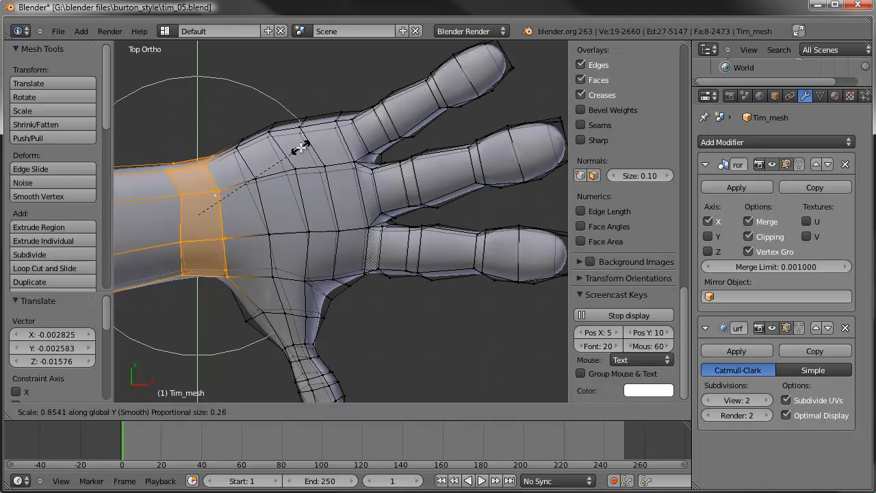
{"action": "left_click", "coordinate": [302, 147]}
{"action": "key", "text": "r"}
{"action": "left_click", "coordinate": [427, 113]}
Select all vertices of the little finger and scale them down to about 0.838
{"action": "scroll", "coordinate": [426, 148], "scroll_direction": "down", "scroll_amount": 2}
{"action": "middle_click_drag", "start_coordinate": [426, 149], "coordinate": [366, 171], "text": "shift"}
{"action": "scroll", "coordinate": [366, 170], "scroll_direction": "up", "scroll_amount": 1}
{"action": "key", "text": "a"}
{"action": "key", "text": "c"}
{"action": "left_click", "coordinate": [446, 99]}
{"action": "mouse_move", "coordinate": [445, 99]}
{"action": "left_mouse_down"}
{"action": "mouse_move", "coordinate": [381, 121]}
{"action": "mouse_move", "coordinate": [361, 150]}
{"action": "left_mouse_up"}
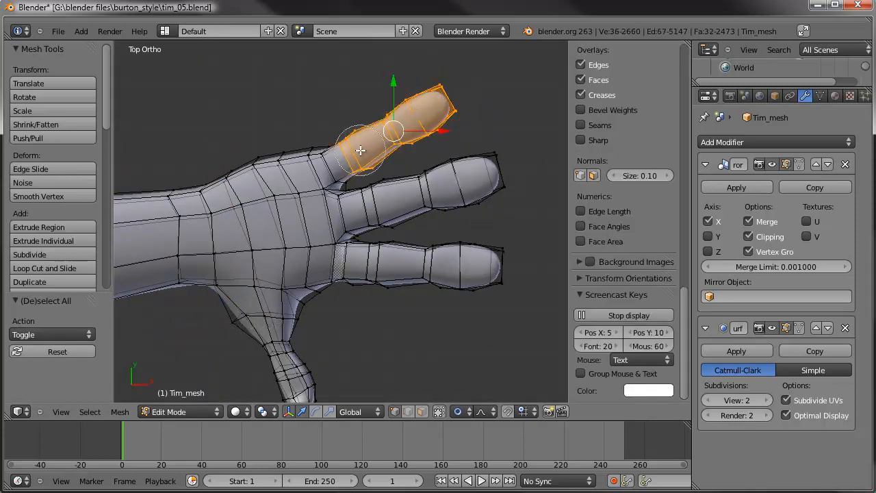
{"action": "key", "text": "s"}
{"action": "key", "text": "s"}
{"action": "left_click", "coordinate": [449, 124]}
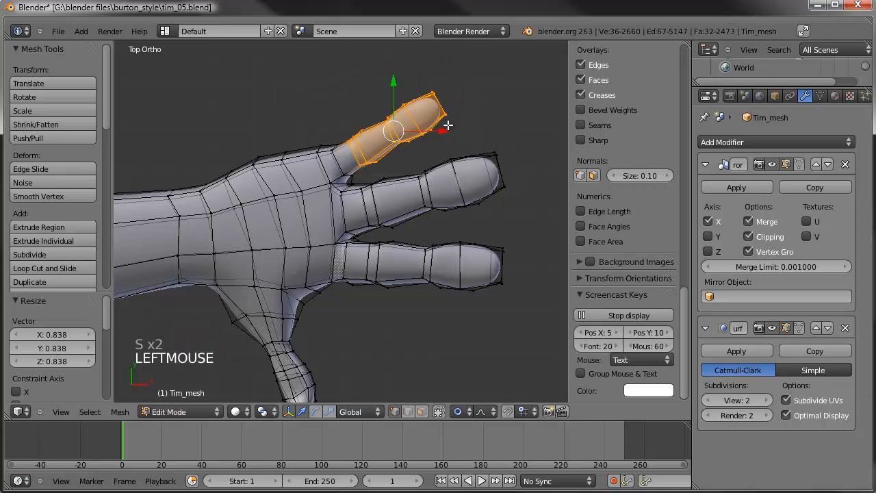
Reposition the little finger against the palm, rotating it about -1.6° and shifting it about -0.017 on X and 0.008 on Y
{"action": "key", "text": "g"}
{"action": "left_click", "coordinate": [441, 125]}
{"action": "key", "text": "r"}
{"action": "left_click", "coordinate": [468, 117]}
{"action": "key", "text": "g"}
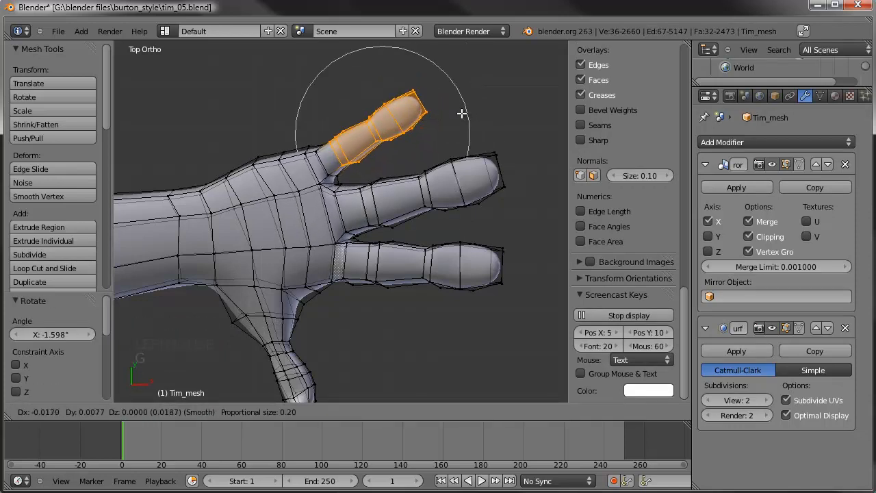
{"action": "left_click", "coordinate": [461, 114]}
{"action": "scroll", "coordinate": [361, 340], "scroll_direction": "down", "scroll_amount": 2}
{"action": "scroll", "coordinate": [357, 301], "scroll_direction": "up", "scroll_amount": 2}
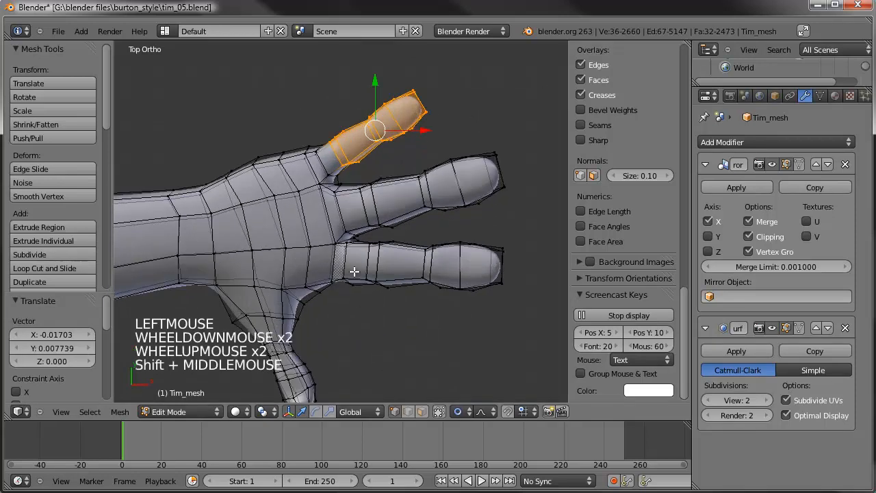
Select the whole thumb and fatten it along its normals by about 0.012
{"action": "middle_click_drag", "start_coordinate": [358, 301], "coordinate": [354, 258], "text": "shift"}
{"action": "key", "text": "a"}
{"action": "key", "text": "c"}
{"action": "scroll", "coordinate": [288, 348], "scroll_direction": "down", "scroll_amount": 4}
{"action": "mouse_move", "coordinate": [288, 350]}
{"action": "left_mouse_down"}
{"action": "mouse_move", "coordinate": [289, 358]}
{"action": "mouse_move", "coordinate": [251, 315]}
{"action": "left_mouse_up"}
{"action": "key", "text": "Escape"}
{"action": "key", "text": "s"}
{"action": "key", "text": "Escape"}
{"action": "key", "text": "alt+s"}
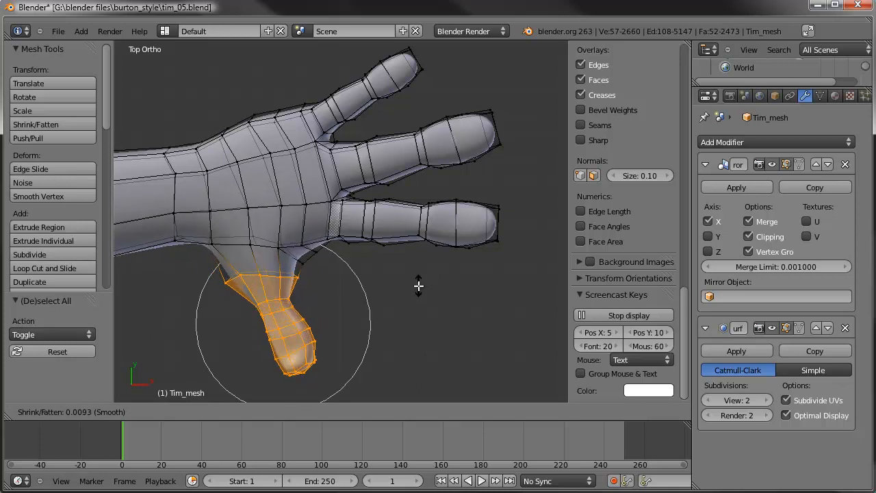
{"action": "left_click", "coordinate": [418, 287]}
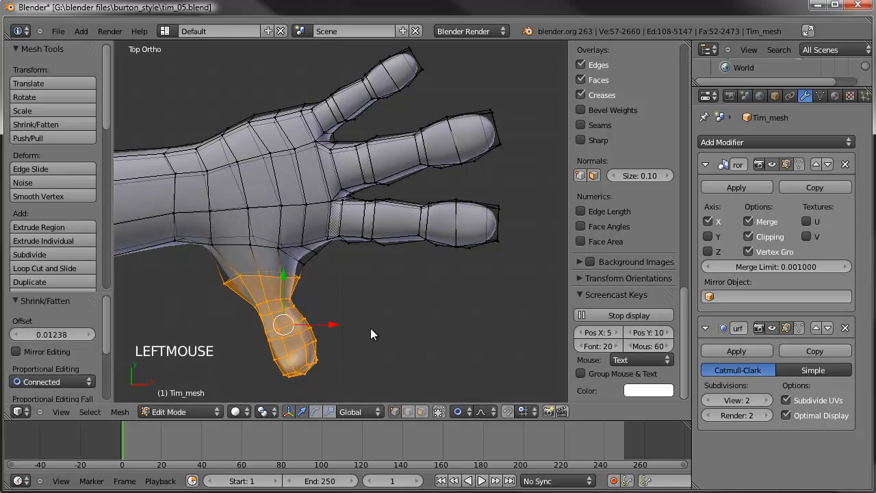
In Sculpt Mode, brush over the thumb base and the palm side of the wrist with the Smooth brush
{"action": "key", "text": "Tab"}
{"action": "mouse_move", "coordinate": [403, 280]}
{"action": "middle_mouse_down"}
{"action": "mouse_move", "coordinate": [410, 271]}
{"action": "mouse_move", "coordinate": [387, 150]}
{"action": "mouse_move", "coordinate": [358, 187]}
{"action": "mouse_move", "coordinate": [356, 133]}
{"action": "middle_mouse_up"}
{"action": "mouse_move", "coordinate": [268, 269]}
{"action": "middle_mouse_down"}
{"action": "mouse_move", "coordinate": [415, 255]}
{"action": "mouse_move", "coordinate": [408, 219]}
{"action": "middle_mouse_up"}
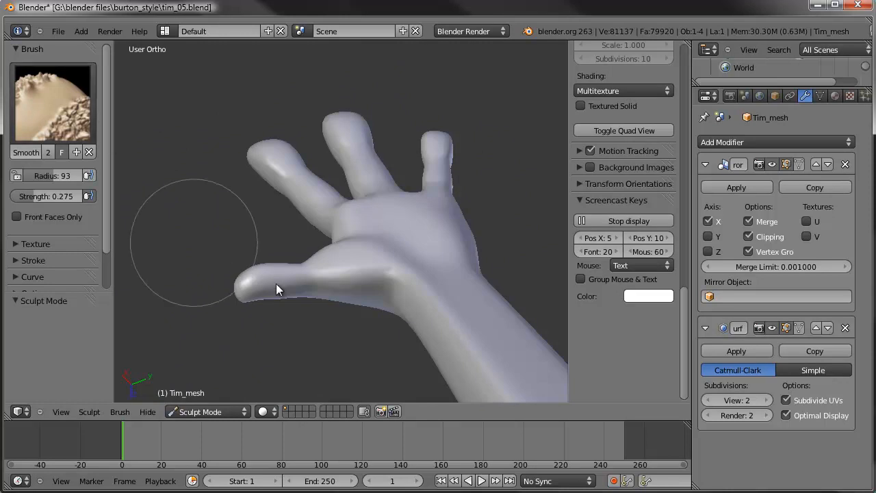
{"action": "scroll", "coordinate": [373, 293], "scroll_direction": "up", "scroll_amount": 1}
{"action": "left_click_drag", "start_coordinate": [419, 282], "coordinate": [402, 288]}
{"action": "left_click_drag", "start_coordinate": [410, 290], "coordinate": [466, 303]}
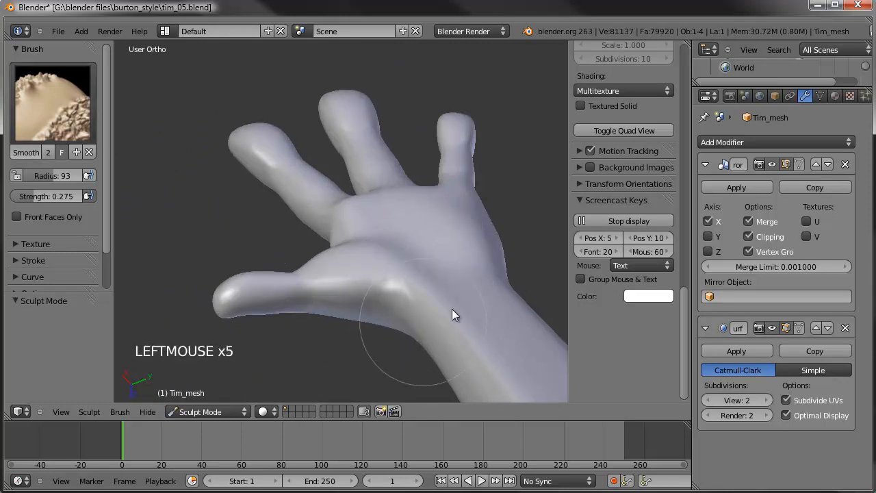
{"action": "scroll", "coordinate": [497, 304], "scroll_direction": "down", "scroll_amount": 2}
{"action": "middle_click_drag", "start_coordinate": [497, 304], "coordinate": [331, 270]}
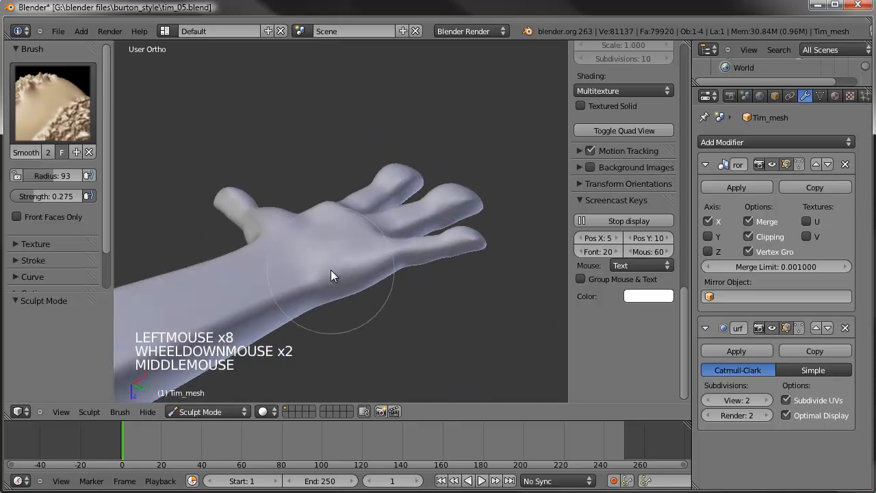
In Edit Mode, move the palm edge on the little-finger side near the wrist about -0.016 on X, -0.015 on Y and -0.015 on Z
{"action": "key", "text": "Tab"}
{"action": "scroll", "coordinate": [324, 279], "scroll_direction": "up", "scroll_amount": 2}
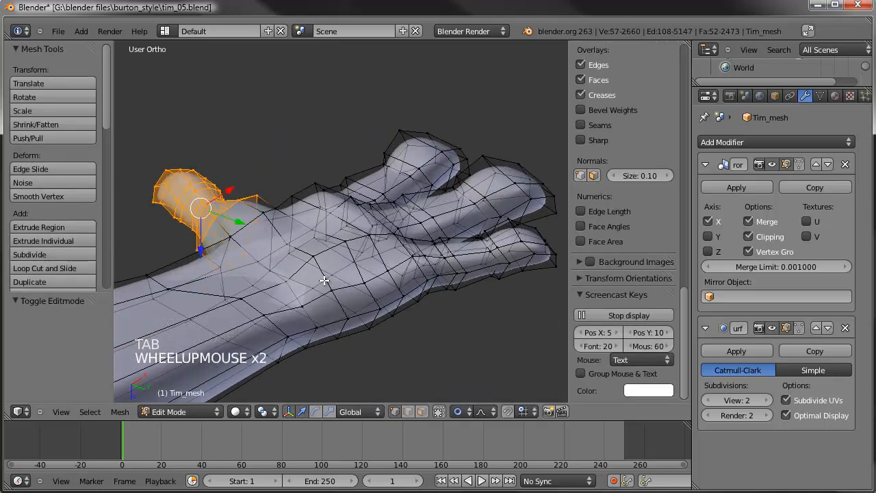
{"action": "right_click", "coordinate": [317, 255]}
{"action": "right_click", "coordinate": [318, 261], "text": "shift"}
{"action": "middle_click_drag", "start_coordinate": [319, 262], "coordinate": [436, 249]}
{"action": "key", "text": "g"}
{"action": "left_click", "coordinate": [291, 238]}
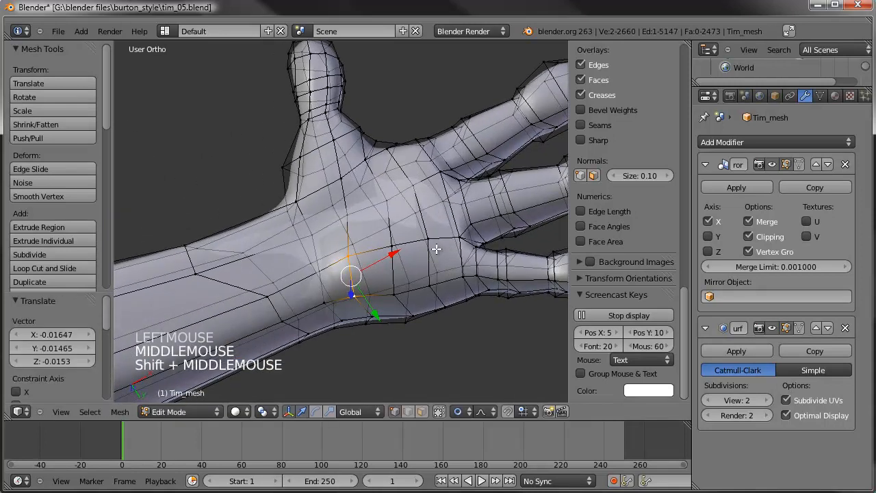
Select the forearm edge loop behind the wrist, smooth its vertices once and edge-slide it toward the hand by a factor of 0.560
{"action": "left_click", "coordinate": [261, 278], "text": "alt"}
{"action": "key", "text": "w"}
{"action": "left_click", "coordinate": [319, 262]}
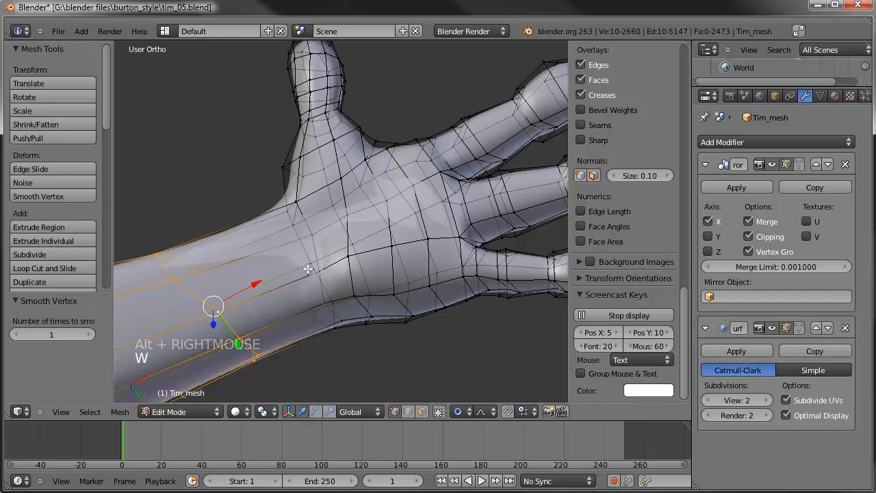
{"action": "key", "text": "ctrl+e"}
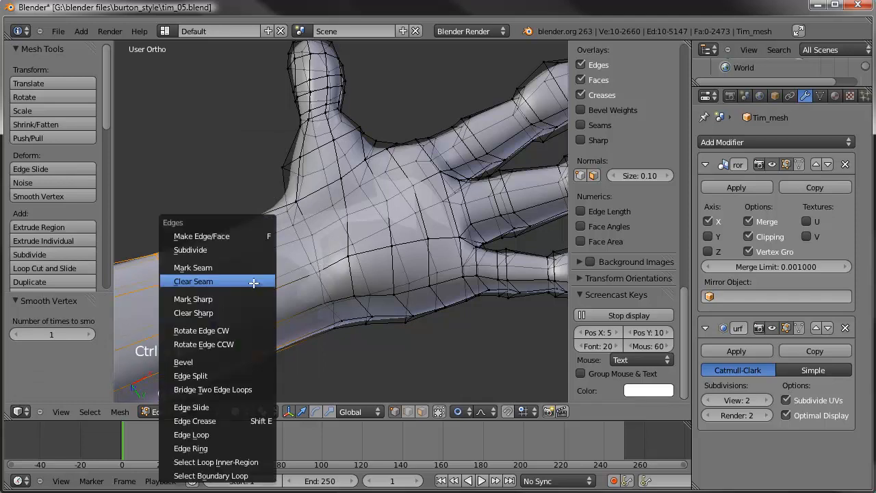
{"action": "left_click", "coordinate": [224, 407]}
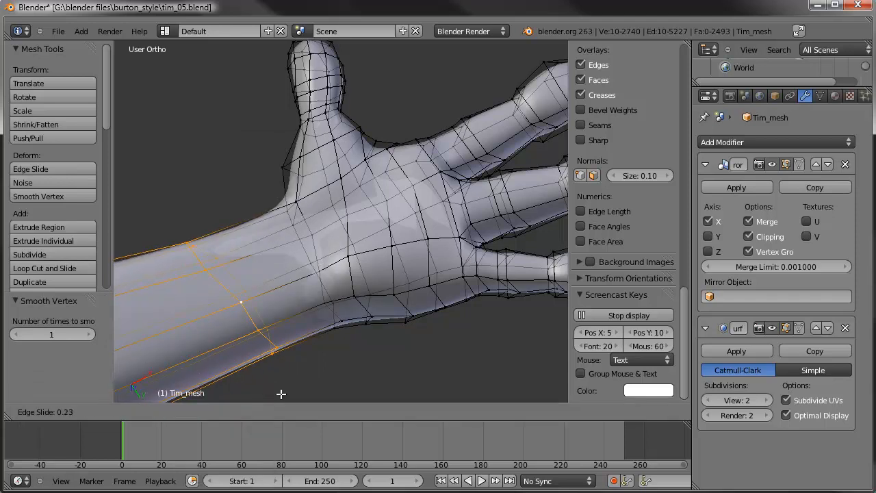
{"action": "left_click", "coordinate": [351, 366]}
Move the palm-side edge between thumb base and wrist about -0.016 on X, 0.017 on Y and 0.025 on Z, using proportional size 0.10
{"action": "middle_click_drag", "start_coordinate": [352, 366], "coordinate": [392, 174]}
{"action": "right_click", "coordinate": [350, 177]}
{"action": "right_click", "coordinate": [370, 195], "text": "shift"}
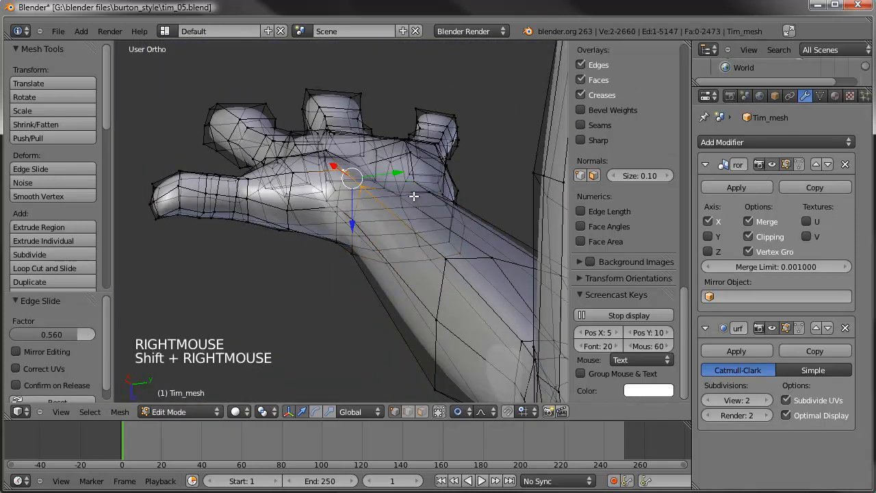
{"action": "key", "text": "g"}
{"action": "scroll", "coordinate": [423, 204], "scroll_direction": "up", "scroll_amount": 8}
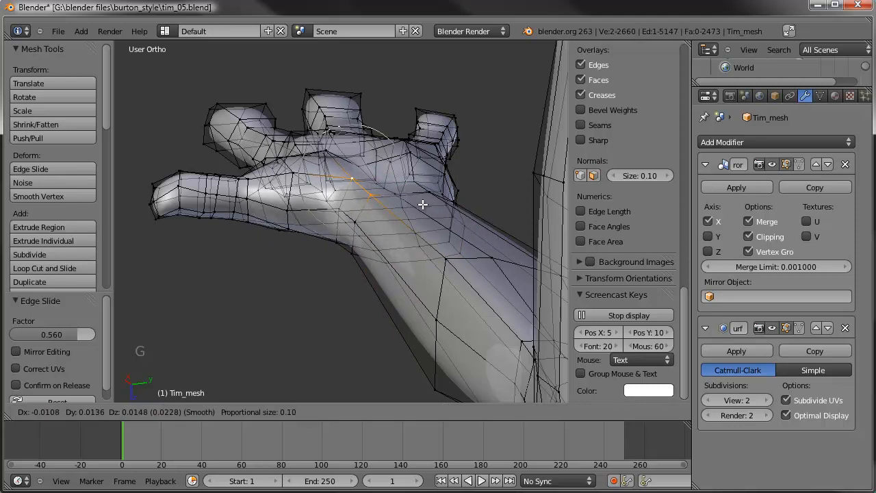
{"action": "left_click", "coordinate": [425, 209]}
{"action": "scroll", "coordinate": [416, 214], "scroll_direction": "down", "scroll_amount": 3}
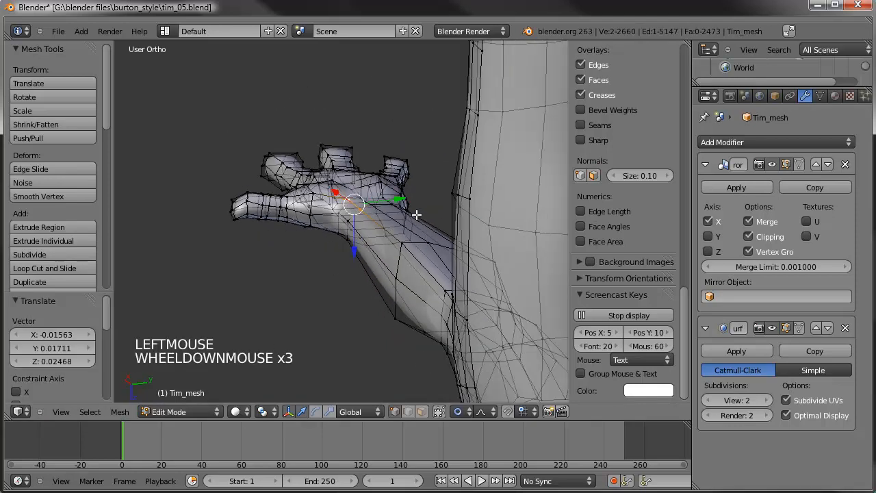
Inspect the hand's smoothed shape without the wireframe, from several sides and from above
{"action": "key", "text": "Tab"}
{"action": "mouse_move", "coordinate": [416, 214]}
{"action": "middle_mouse_down"}
{"action": "mouse_move", "coordinate": [415, 240]}
{"action": "mouse_move", "coordinate": [364, 376]}
{"action": "middle_mouse_up"}
{"action": "mouse_move", "coordinate": [364, 154]}
{"action": "middle_mouse_down"}
{"action": "mouse_move", "coordinate": [338, 118]}
{"action": "mouse_move", "coordinate": [332, 209]}
{"action": "mouse_move", "coordinate": [390, 207]}
{"action": "mouse_move", "coordinate": [353, 289]}
{"action": "mouse_move", "coordinate": [216, 304]}
{"action": "mouse_move", "coordinate": [195, 386]}
{"action": "middle_mouse_up"}
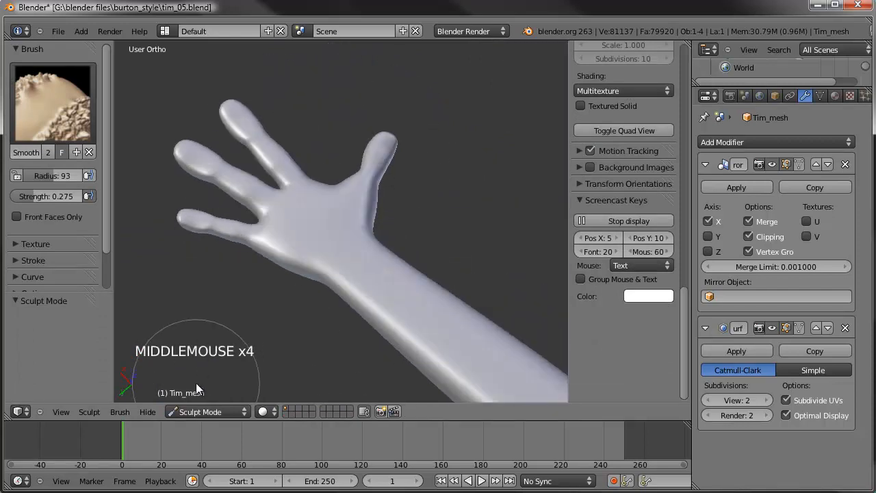
{"action": "key", "text": "KP_7"}
{"action": "middle_click_drag", "start_coordinate": [307, 327], "coordinate": [329, 272], "text": "shift"}
{"action": "scroll", "coordinate": [356, 247], "scroll_direction": "up", "scroll_amount": 1}
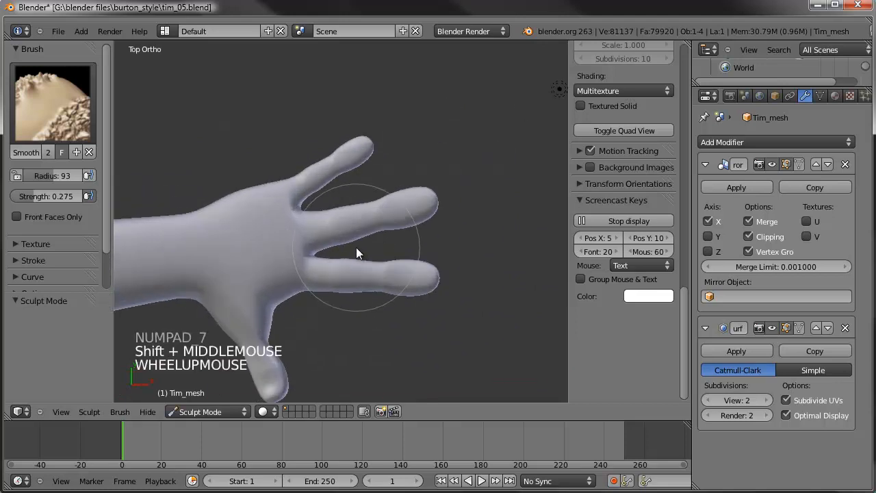
Select all vertices of the little finger in Edit Mode and fatten them along their normals by about 0.003
{"action": "key", "text": "Tab"}
{"action": "scroll", "coordinate": [355, 247], "scroll_direction": "up", "scroll_amount": 1}
{"action": "key", "text": "a"}
{"action": "key", "text": "c"}
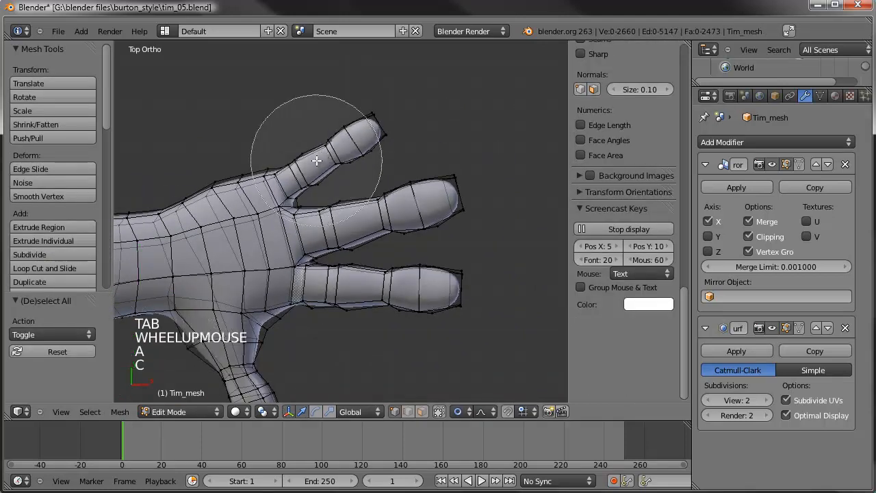
{"action": "mouse_move", "coordinate": [313, 117]}
{"action": "left_mouse_down"}
{"action": "mouse_move", "coordinate": [318, 147]}
{"action": "mouse_move", "coordinate": [357, 131]}
{"action": "left_mouse_up"}
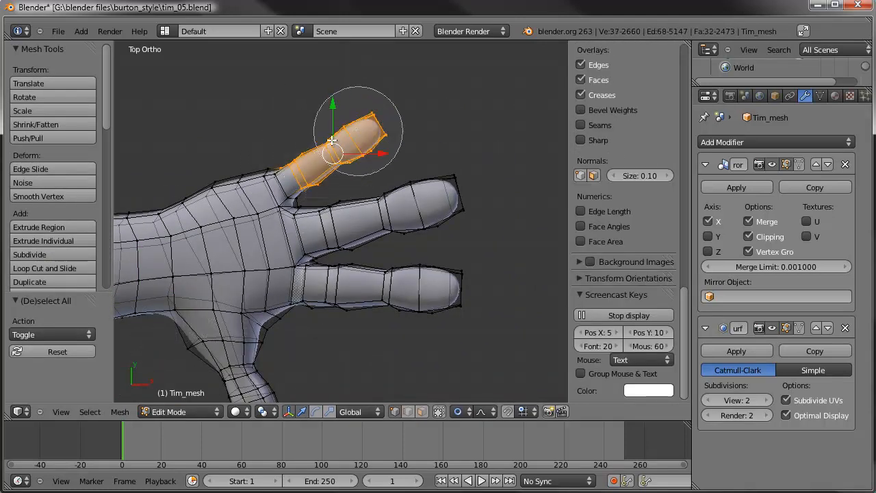
{"action": "right_click", "coordinate": [333, 139]}
{"action": "key", "text": "alt+s"}
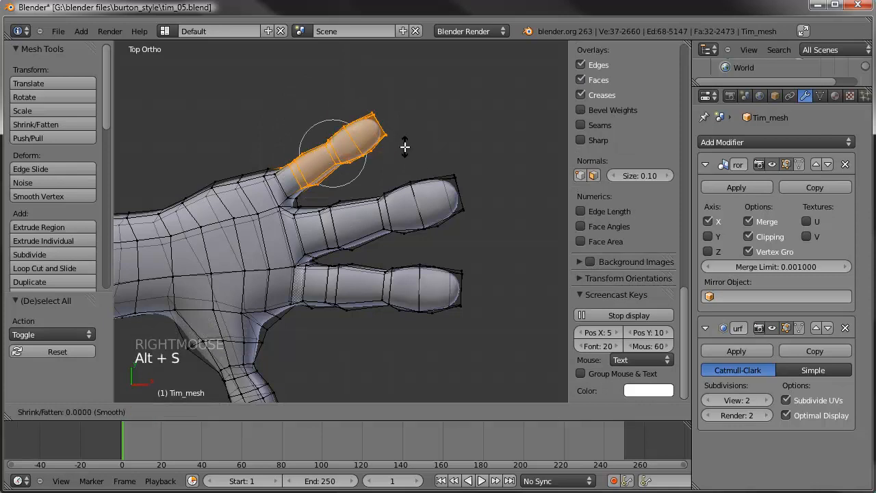
{"action": "right_click", "coordinate": [459, 143]}
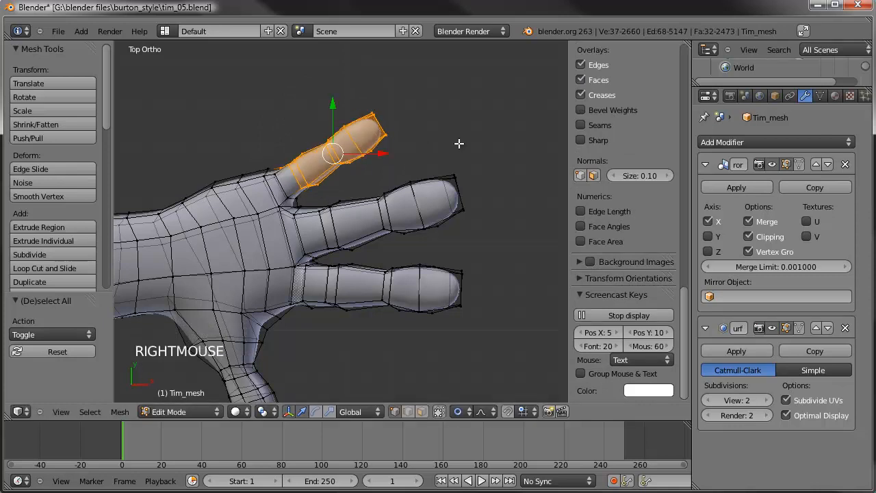
{"action": "key", "text": "alt+s"}
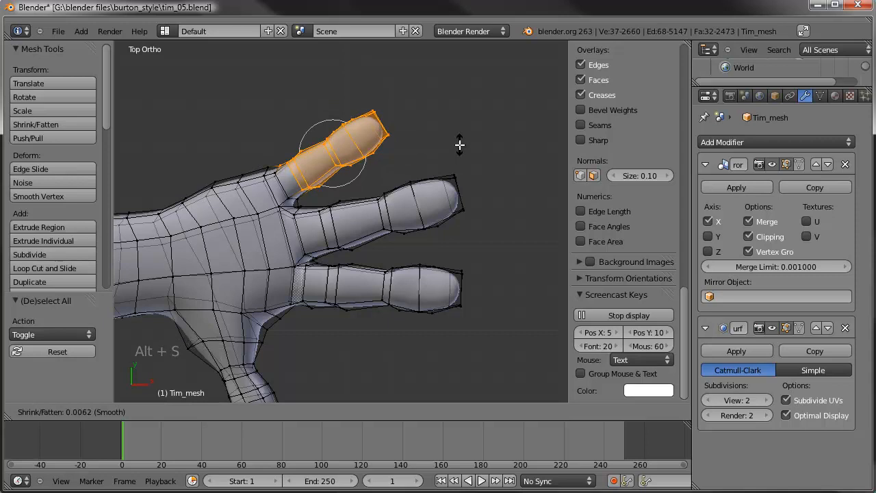
{"action": "scroll", "coordinate": [459, 147], "scroll_direction": "down", "scroll_amount": 5}
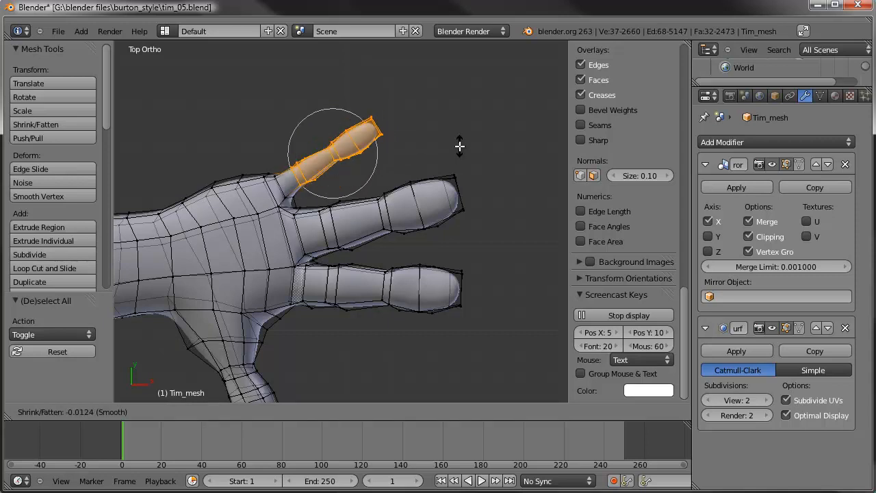
{"action": "scroll", "coordinate": [459, 146], "scroll_direction": "down", "scroll_amount": 2}
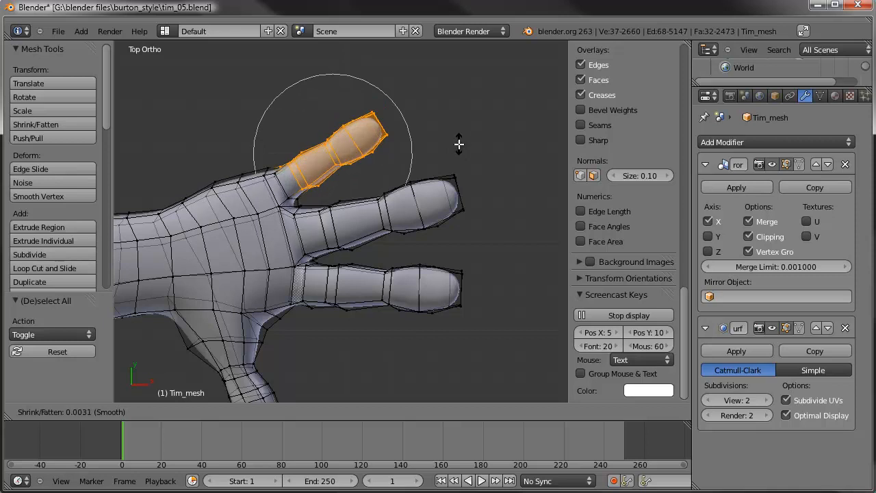
{"action": "left_click", "coordinate": [458, 144]}
Check the little finger's thickness against the other fingers without the wireframe, and return to Edit Mode
{"action": "key", "text": "Tab"}
{"action": "scroll", "coordinate": [406, 243], "scroll_direction": "down", "scroll_amount": 3}
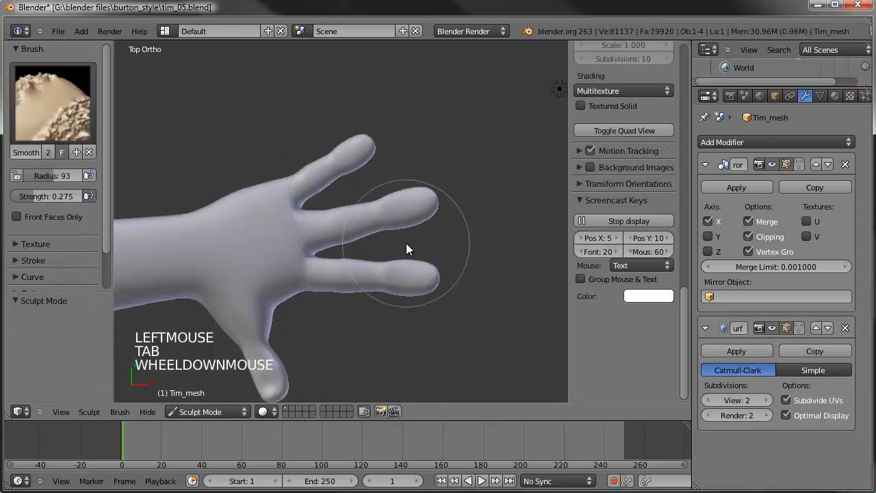
{"action": "scroll", "coordinate": [406, 243], "scroll_direction": "up", "scroll_amount": 1}
{"action": "scroll", "coordinate": [406, 245], "scroll_direction": "up", "scroll_amount": 1}
{"action": "key", "text": "Tab"}
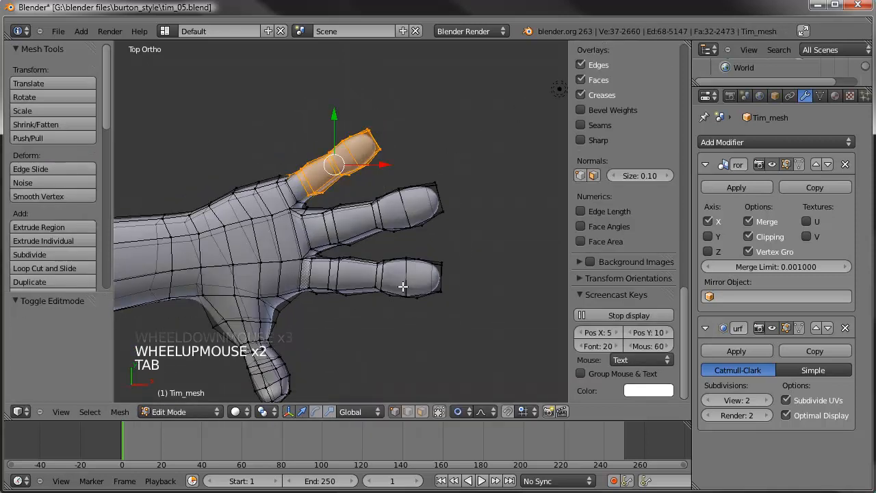
Select only the index finger's vertices with circle select and shrink them along their normals by about 0.004
{"action": "key", "text": "a"}
{"action": "key", "text": "a"}
{"action": "key", "text": "c"}
{"action": "left_click", "coordinate": [412, 292]}
{"action": "left_click_drag", "start_coordinate": [413, 291], "coordinate": [355, 295]}
{"action": "right_click", "coordinate": [356, 295]}
{"action": "key", "text": "alt+s"}
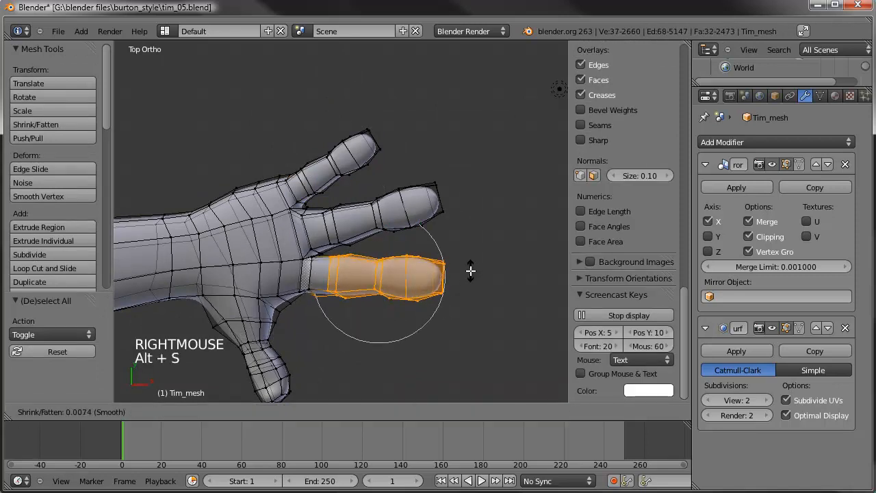
{"action": "right_click", "coordinate": [513, 169]}
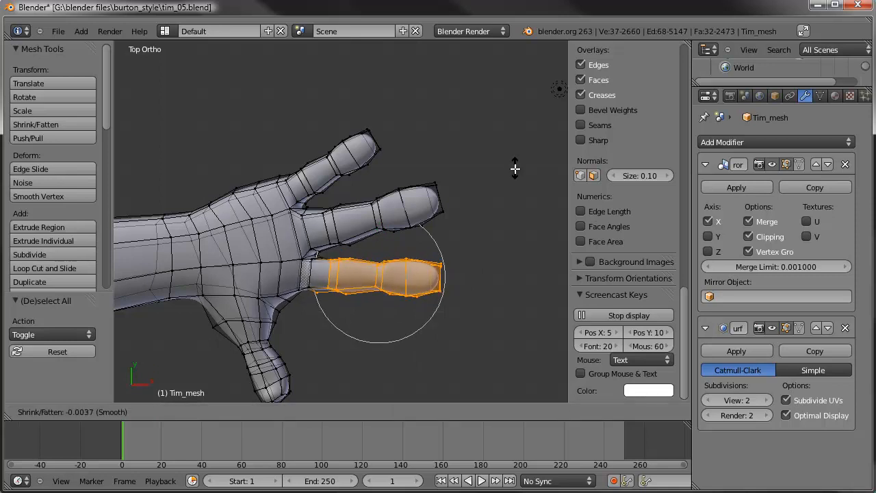
{"action": "left_click", "coordinate": [514, 169]}
In face select mode, extrude the two faces on the back of the hand at the index finger's knuckle slightly outward
{"action": "key", "text": "Tab"}
{"action": "scroll", "coordinate": [380, 287], "scroll_direction": "down", "scroll_amount": 2}
{"action": "middle_click_drag", "start_coordinate": [378, 275], "coordinate": [423, 388]}
{"action": "scroll", "coordinate": [288, 250], "scroll_direction": "up", "scroll_amount": 4}
{"action": "key", "text": "Tab"}
{"action": "scroll", "coordinate": [290, 264], "scroll_direction": "up", "scroll_amount": 2}
{"action": "left_click", "coordinate": [421, 411]}
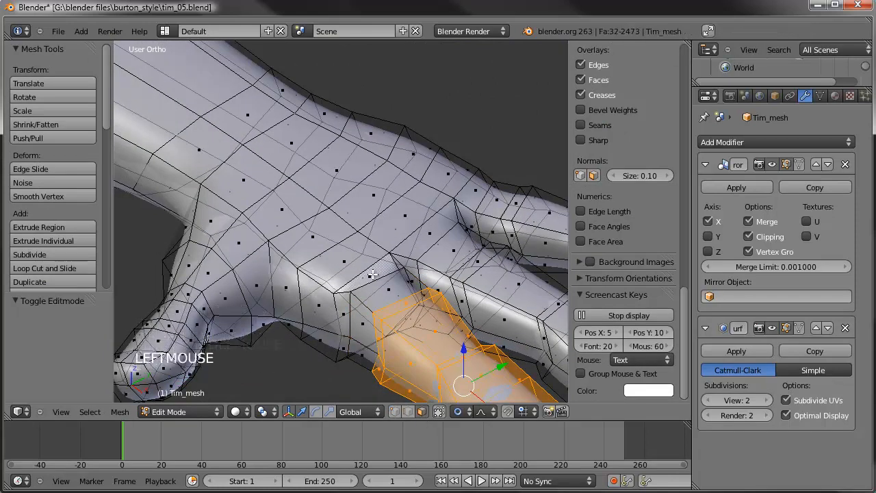
{"action": "right_click", "coordinate": [342, 256]}
{"action": "right_click", "coordinate": [372, 264], "text": "shift"}
{"action": "key", "text": "e"}
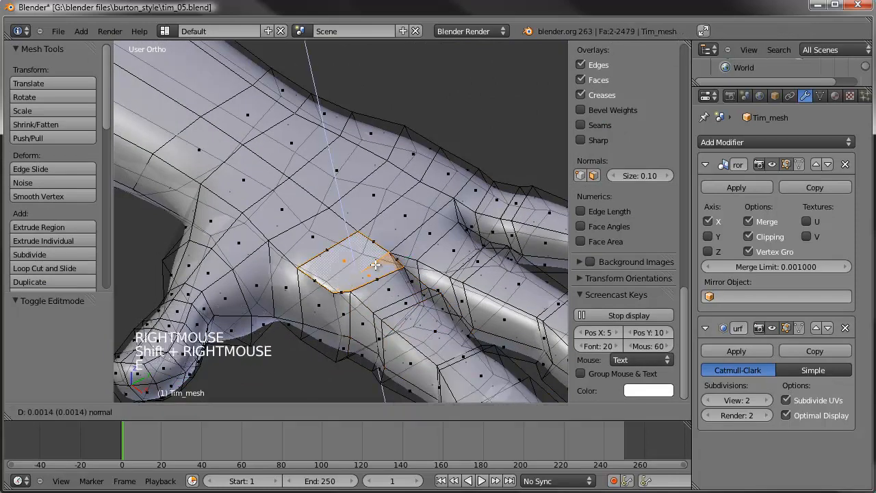
{"action": "left_click", "coordinate": [377, 256]}
Disable proportional editing and scale the extruded index knuckle faces to about 0.473
{"action": "left_click", "coordinate": [457, 411]}
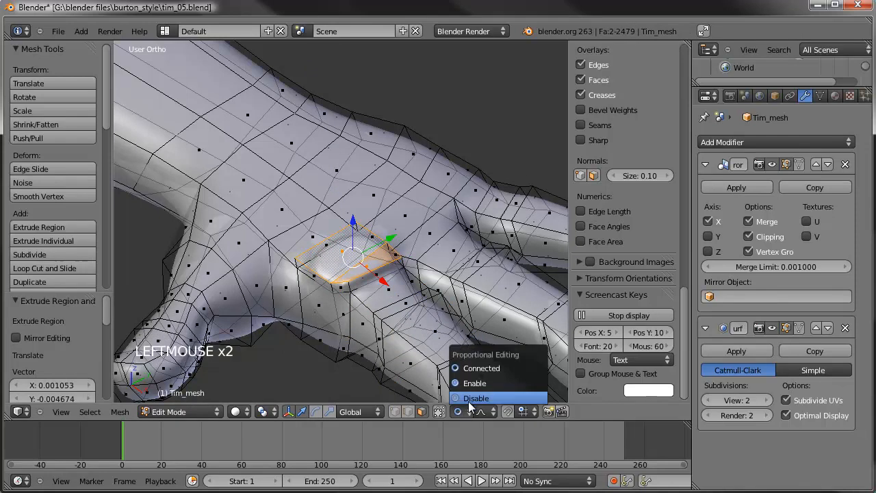
{"action": "left_click", "coordinate": [471, 398]}
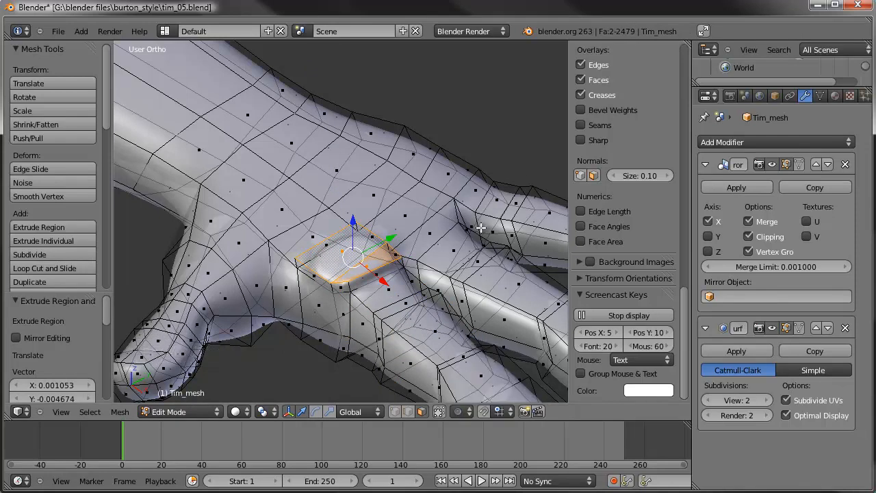
{"action": "key", "text": "alt+s"}
{"action": "right_click", "coordinate": [456, 227]}
{"action": "key", "text": "alt+s"}
{"action": "key", "text": "s"}
{"action": "key", "text": "s"}
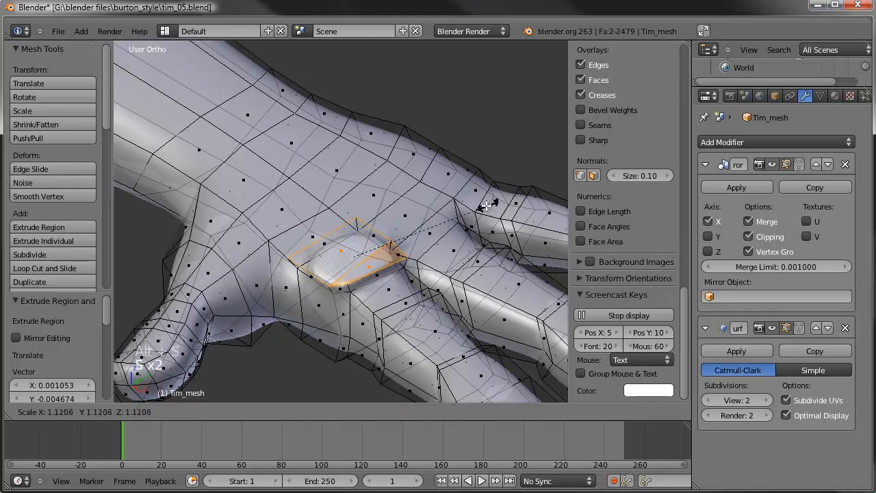
{"action": "left_click", "coordinate": [406, 228]}
Extrude the two faces at the middle finger's knuckle slightly outward and scale them to about 0.619
{"action": "right_click", "coordinate": [411, 211]}
{"action": "right_click", "coordinate": [430, 223], "text": "shift"}
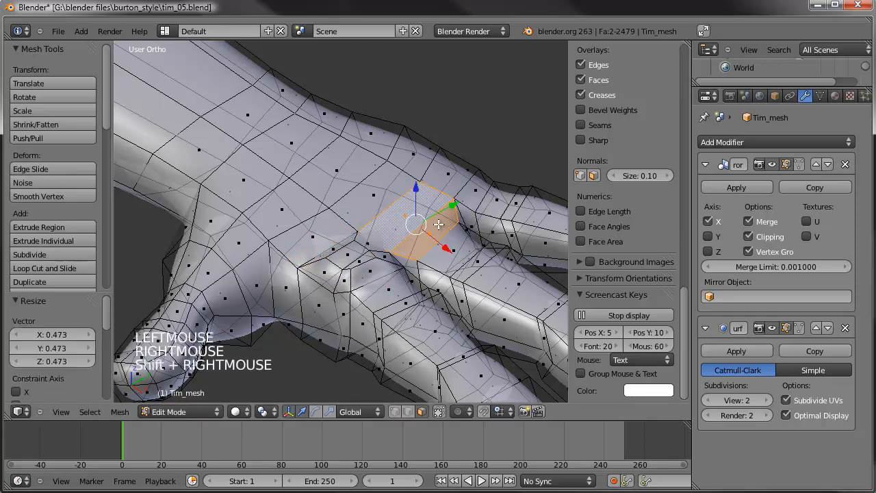
{"action": "key", "text": "e"}
{"action": "left_click", "coordinate": [445, 206]}
{"action": "key", "text": "s"}
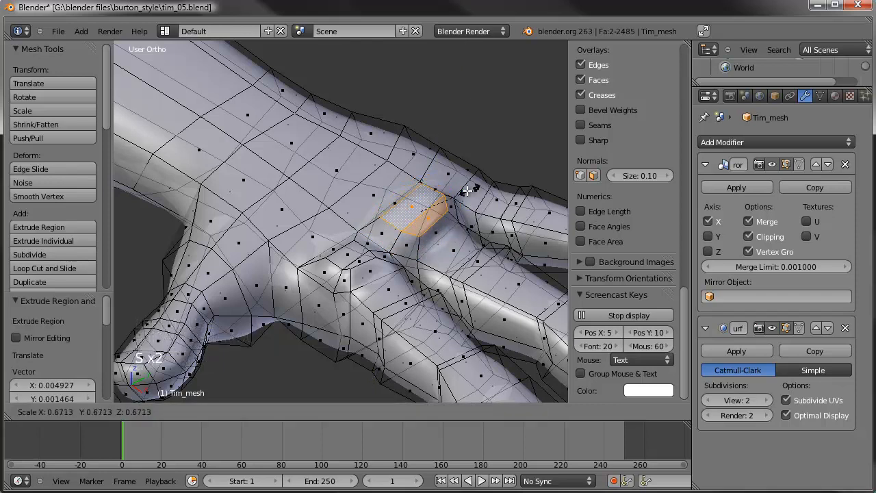
{"action": "left_click", "coordinate": [468, 191]}
Extrude the two faces at the little finger's knuckle slightly outward and scale them to about 0.55
{"action": "right_click", "coordinate": [477, 186]}
{"action": "right_click", "coordinate": [444, 166], "text": "shift"}
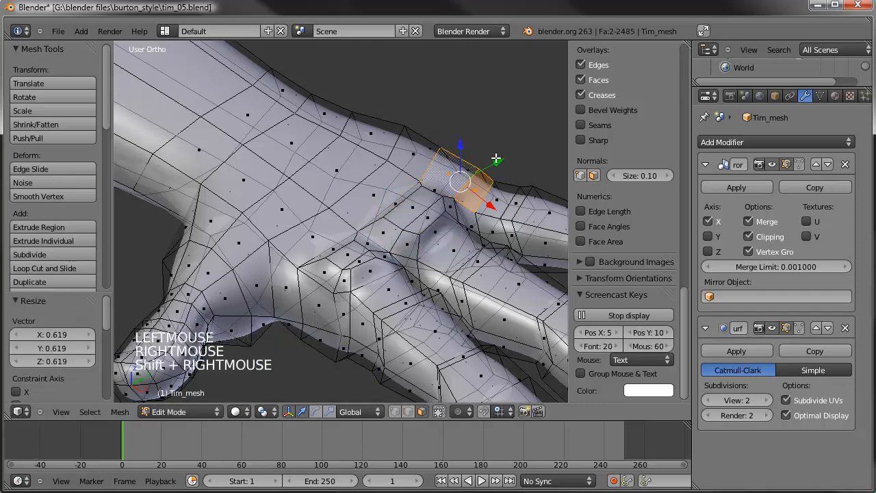
{"action": "key", "text": "e"}
{"action": "key", "text": "s"}
{"action": "key", "text": "s"}
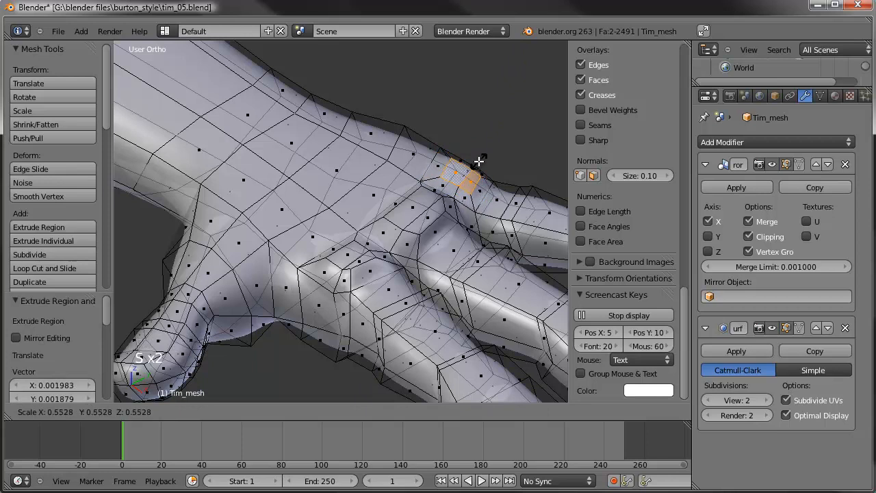
{"action": "left_click", "coordinate": [479, 161]}
Check the raised knuckles on the smoothed hand without the wireframe, and return to Edit Mode in top view
{"action": "scroll", "coordinate": [479, 164], "scroll_direction": "down", "scroll_amount": 2}
{"action": "key", "text": "Tab"}
{"action": "mouse_move", "coordinate": [400, 243]}
{"action": "middle_mouse_down"}
{"action": "mouse_move", "coordinate": [396, 287]}
{"action": "mouse_move", "coordinate": [486, 348]}
{"action": "mouse_move", "coordinate": [483, 320]}
{"action": "mouse_move", "coordinate": [352, 305]}
{"action": "middle_mouse_up"}
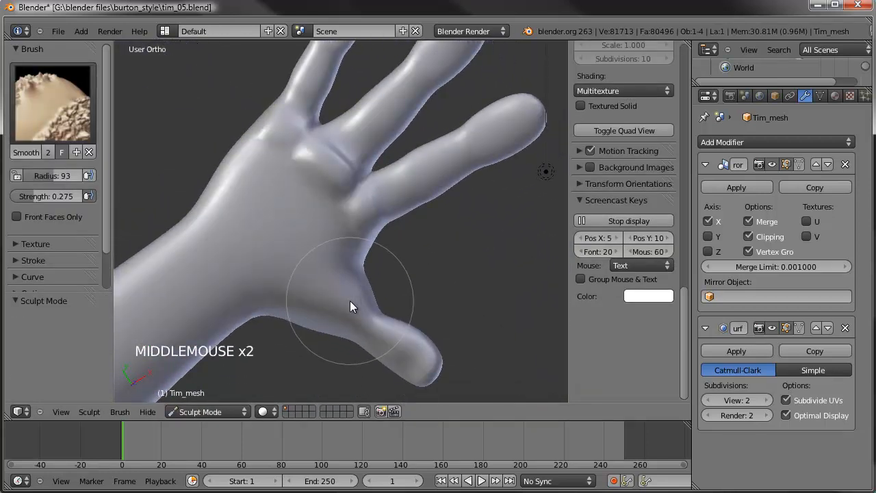
{"action": "key", "text": "KP_7"}
{"action": "scroll", "coordinate": [351, 303], "scroll_direction": "up", "scroll_amount": 2}
{"action": "key", "text": "Tab"}
{"action": "middle_click_drag", "start_coordinate": [356, 335], "coordinate": [379, 413], "text": "shift"}
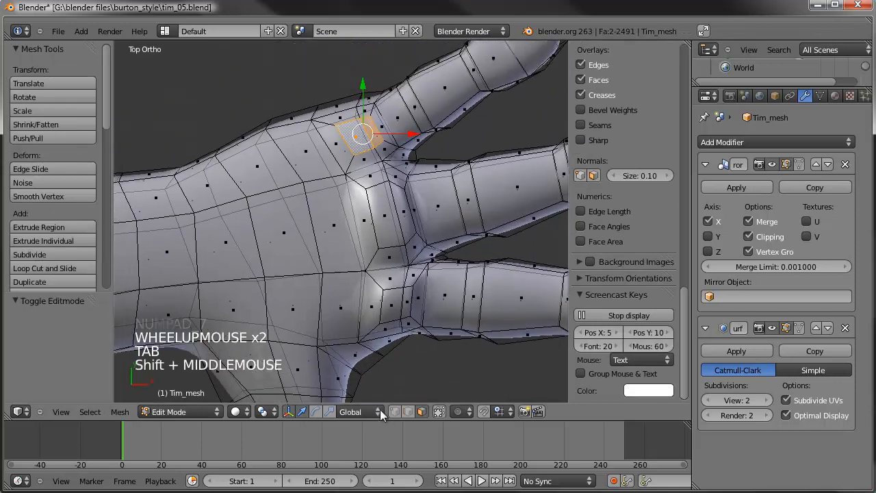
Move the two vertices behind the middle knuckle about -0.018 on X and -0.005 on Y with proportional editing enabled
{"action": "left_click", "coordinate": [421, 411]}
{"action": "right_click", "coordinate": [387, 258]}
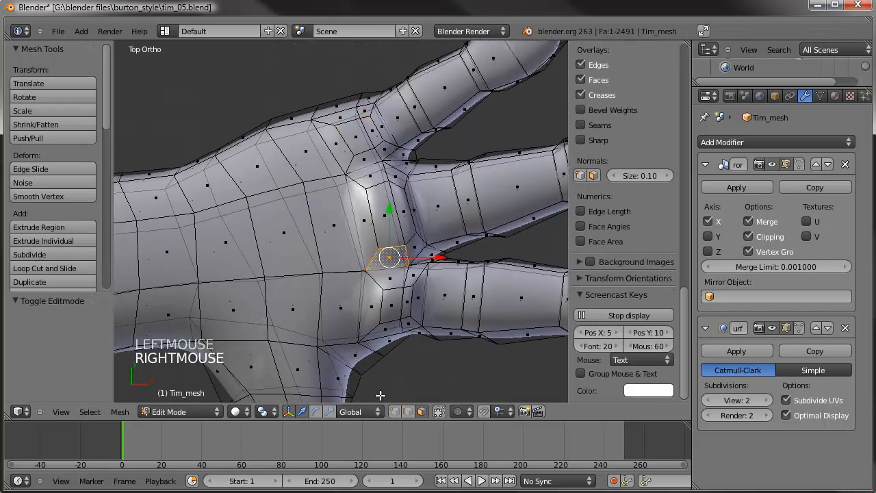
{"action": "left_click", "coordinate": [394, 411]}
{"action": "right_click", "coordinate": [368, 267]}
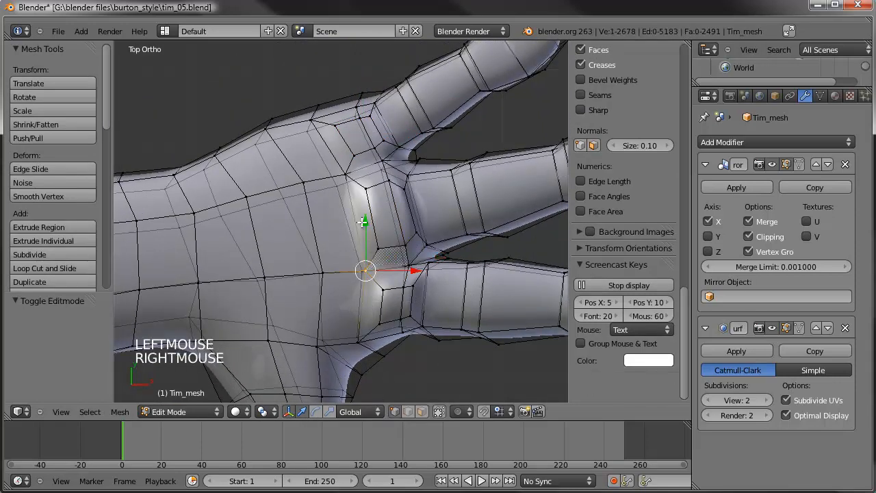
{"action": "right_click", "coordinate": [349, 177], "text": "shift"}
{"action": "key", "text": "g"}
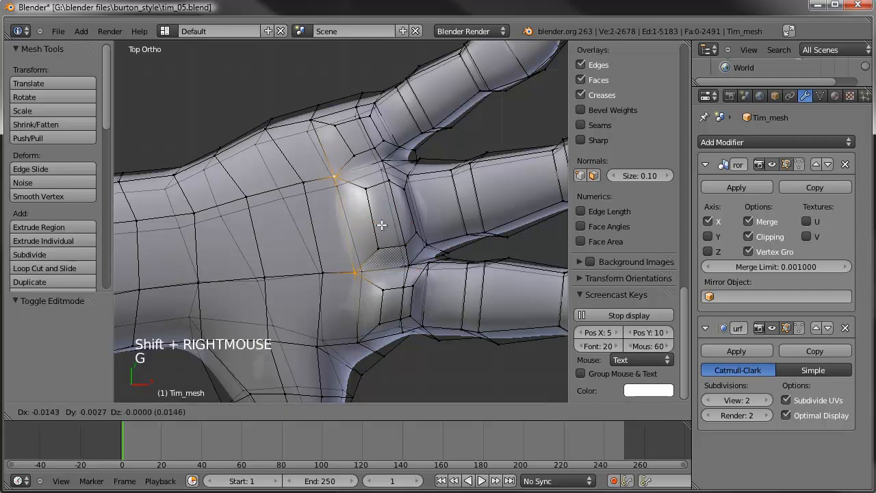
{"action": "right_click", "coordinate": [381, 224]}
{"action": "left_click", "coordinate": [468, 411]}
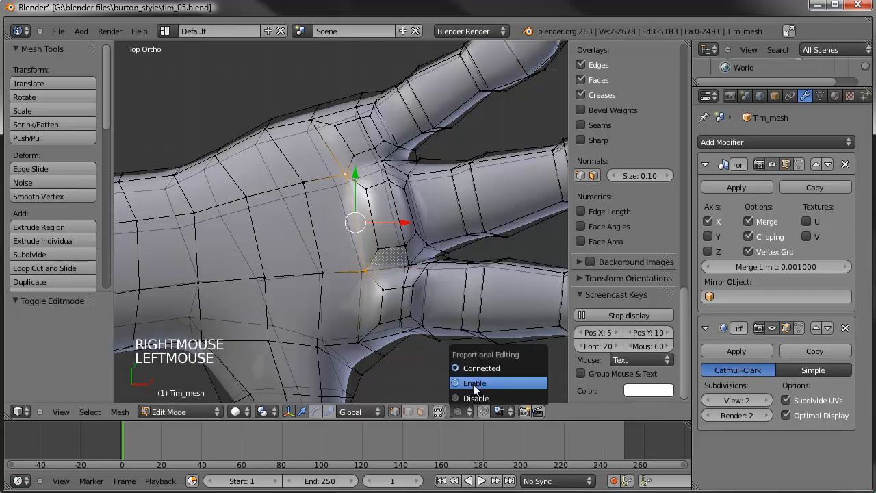
{"action": "key", "text": "g"}
{"action": "scroll", "coordinate": [431, 157], "scroll_direction": "up", "scroll_amount": 5}
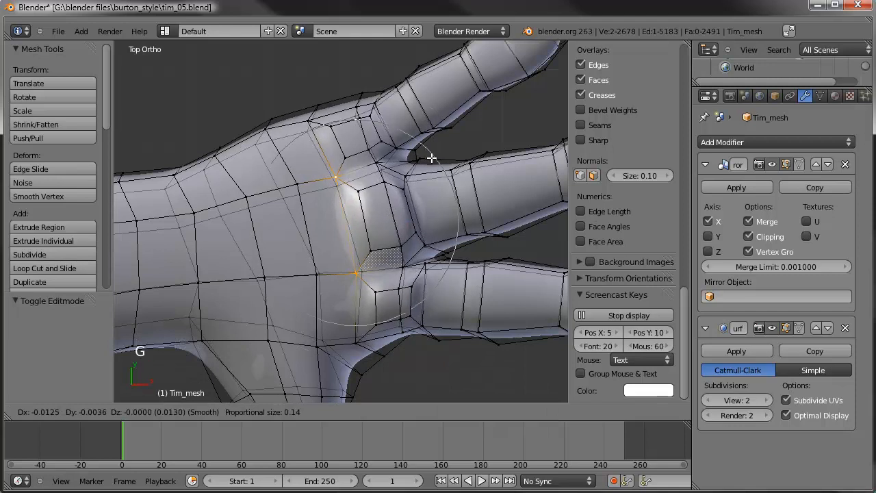
{"action": "left_click", "coordinate": [428, 160]}
Scale the two vertices behind the middle knuckle to about 0.756 and move them about -0.029 on X and 0.014 on Z
{"action": "key", "text": "s"}
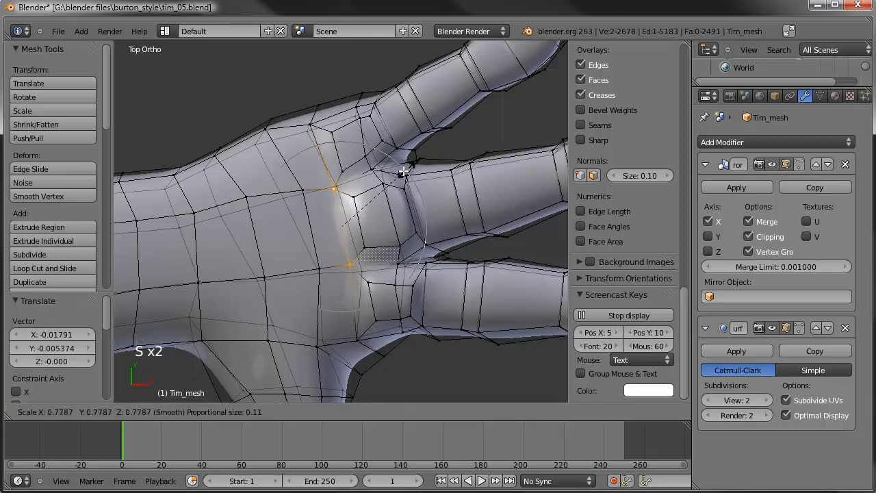
{"action": "left_click", "coordinate": [403, 176]}
{"action": "key", "text": "KP_1"}
{"action": "key", "text": "g"}
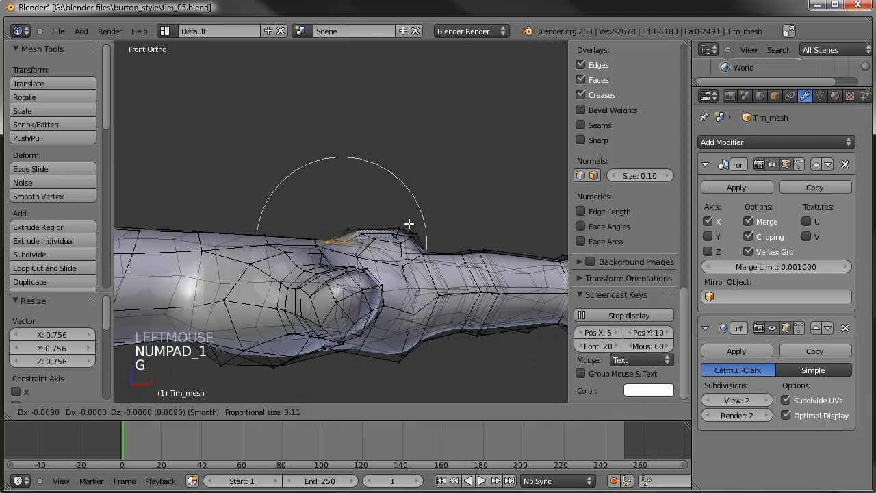
{"action": "left_click", "coordinate": [406, 215]}
Move the vertices around the index finger's knuckle back toward the wrist to soften its slope
{"action": "middle_click_drag", "start_coordinate": [406, 217], "coordinate": [403, 331]}
{"action": "right_click", "coordinate": [358, 344]}
{"action": "right_click", "coordinate": [358, 344]}
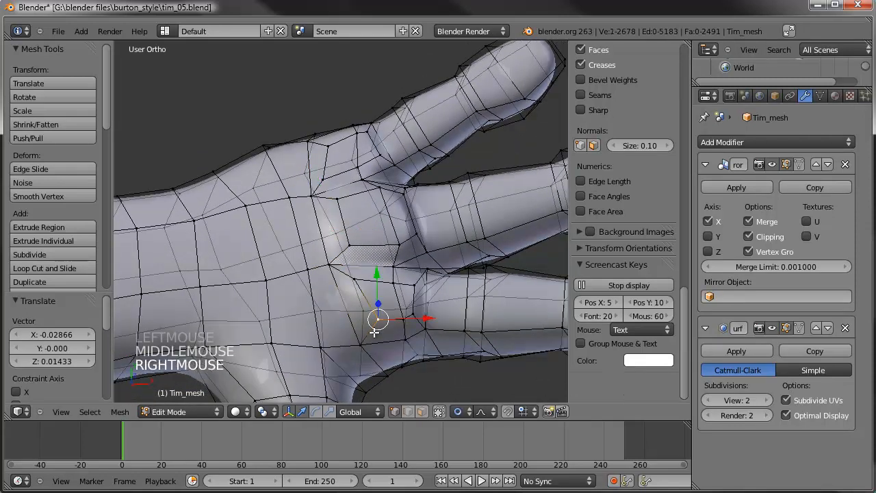
{"action": "key", "text": "g"}
{"action": "key", "text": "g"}
{"action": "key", "text": "g"}
{"action": "left_click", "coordinate": [352, 344]}
{"action": "right_click", "coordinate": [375, 318]}
{"action": "key", "text": "g"}
{"action": "key", "text": "g"}
{"action": "left_click", "coordinate": [366, 319]}
{"action": "key", "text": "g"}
{"action": "key", "text": "g"}
{"action": "left_click", "coordinate": [354, 286]}
Move the vertices behind the little finger's knuckle back toward the wrist
{"action": "right_click", "coordinate": [308, 141]}
{"action": "key", "text": "g"}
{"action": "key", "text": "g"}
{"action": "left_click", "coordinate": [287, 143]}
{"action": "key", "text": "g"}
{"action": "key", "text": "g"}
{"action": "left_click", "coordinate": [261, 149]}
Smooth the knuckles on the back of the hand in Sculpt Mode with the Smooth brush
{"action": "scroll", "coordinate": [261, 149], "scroll_direction": "down", "scroll_amount": 2}
{"action": "key", "text": "Tab"}
{"action": "scroll", "coordinate": [257, 296], "scroll_direction": "down", "scroll_amount": 1}
{"action": "mouse_move", "coordinate": [256, 296]}
{"action": "middle_mouse_down"}
{"action": "mouse_move", "coordinate": [403, 287]}
{"action": "mouse_move", "coordinate": [393, 334]}
{"action": "middle_mouse_up"}
{"action": "scroll", "coordinate": [358, 271], "scroll_direction": "up", "scroll_amount": 1}
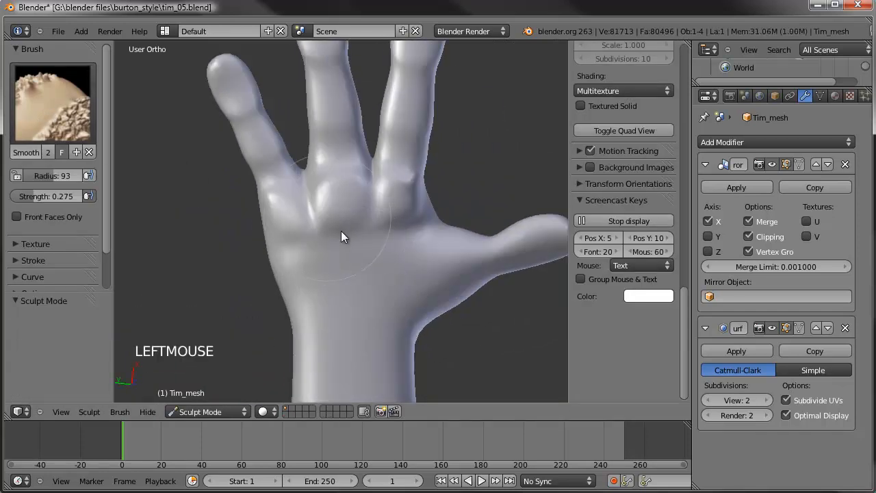
{"action": "left_click", "coordinate": [402, 193]}
{"action": "left_click_drag", "start_coordinate": [404, 191], "coordinate": [345, 198]}
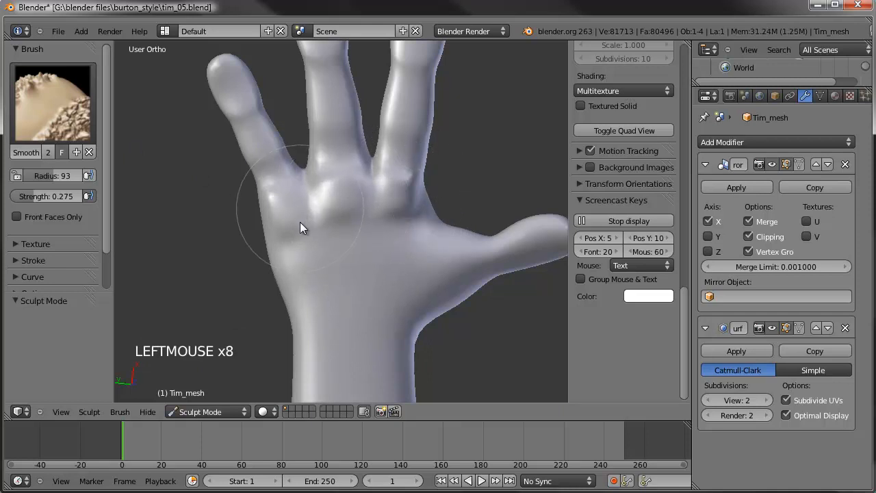
{"action": "left_click", "coordinate": [340, 197]}
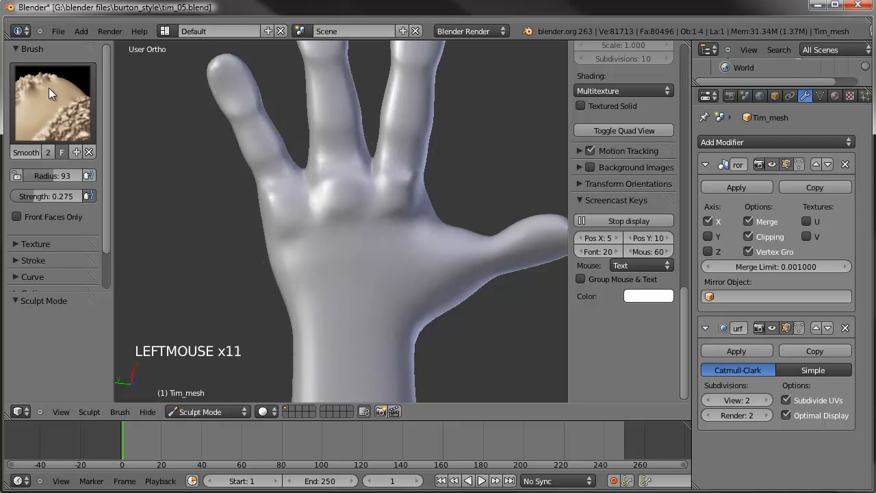
Reshape the middle, index and little finger knuckles on the back of the hand with the Grab brush
{"action": "left_click", "coordinate": [30, 85]}
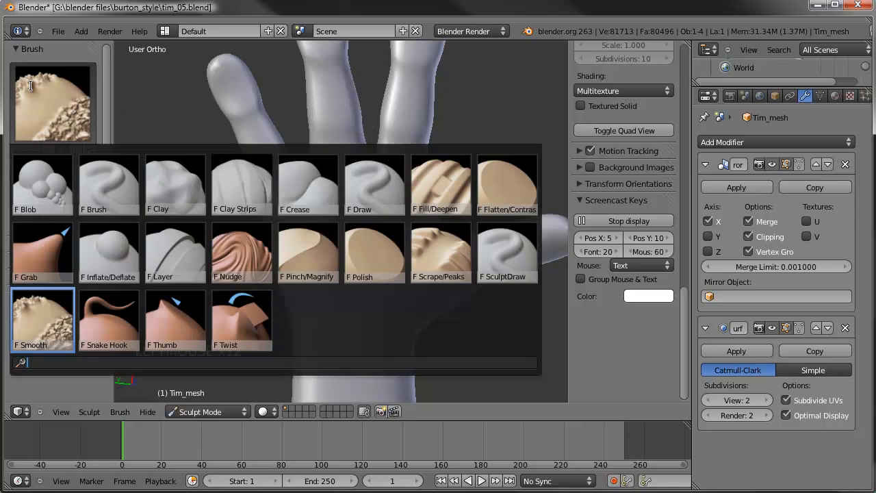
{"action": "left_click", "coordinate": [39, 260]}
{"action": "scroll", "coordinate": [306, 215], "scroll_direction": "up", "scroll_amount": 2}
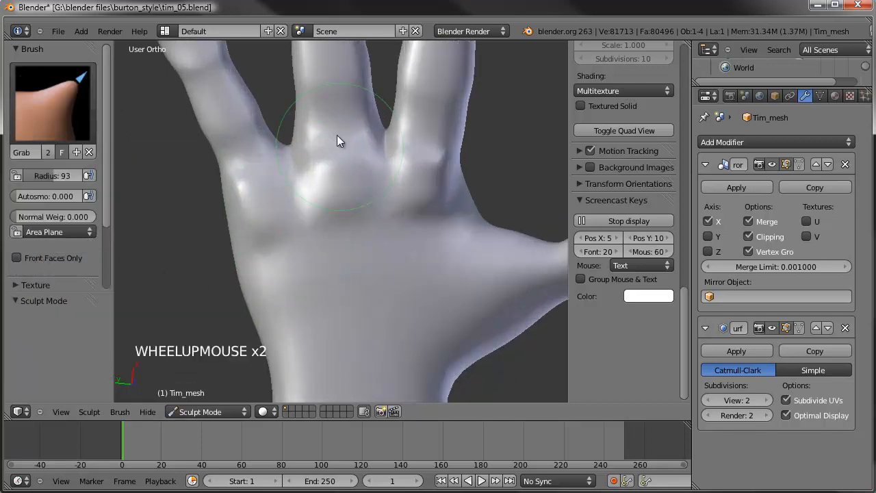
{"action": "left_click", "coordinate": [336, 131]}
{"action": "left_click_drag", "start_coordinate": [336, 131], "coordinate": [411, 148]}
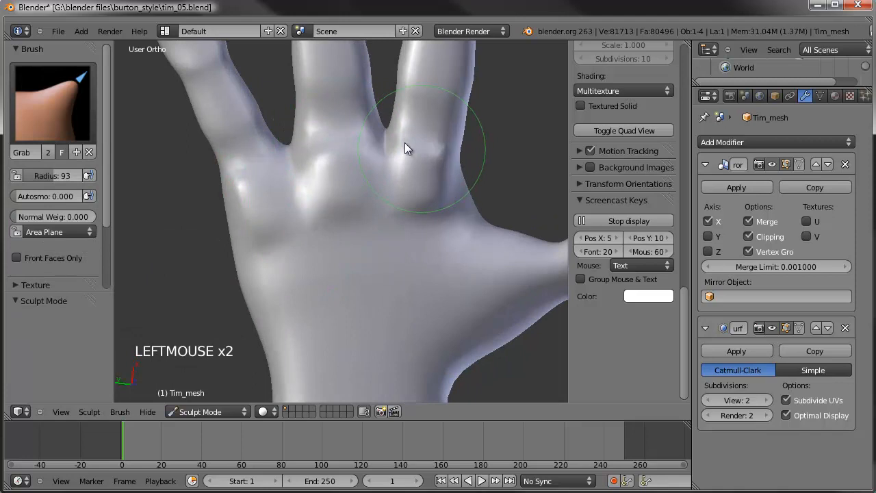
{"action": "mouse_move", "coordinate": [254, 168]}
{"action": "left_mouse_down"}
{"action": "mouse_move", "coordinate": [249, 160]}
{"action": "mouse_move", "coordinate": [278, 229]}
{"action": "left_mouse_up"}
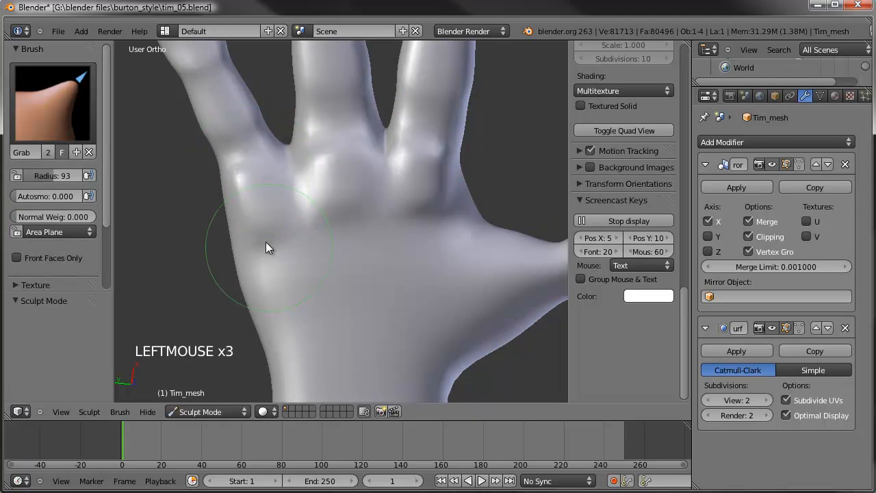
Nudge the surface just behind the knuckles with small Grab strokes, viewing the hand from the thumb side
{"action": "mouse_move", "coordinate": [325, 276]}
{"action": "middle_mouse_down"}
{"action": "mouse_move", "coordinate": [439, 181]}
{"action": "mouse_move", "coordinate": [447, 123]}
{"action": "mouse_move", "coordinate": [386, 241]}
{"action": "middle_mouse_up"}
{"action": "left_click_drag", "start_coordinate": [348, 234], "coordinate": [354, 239]}
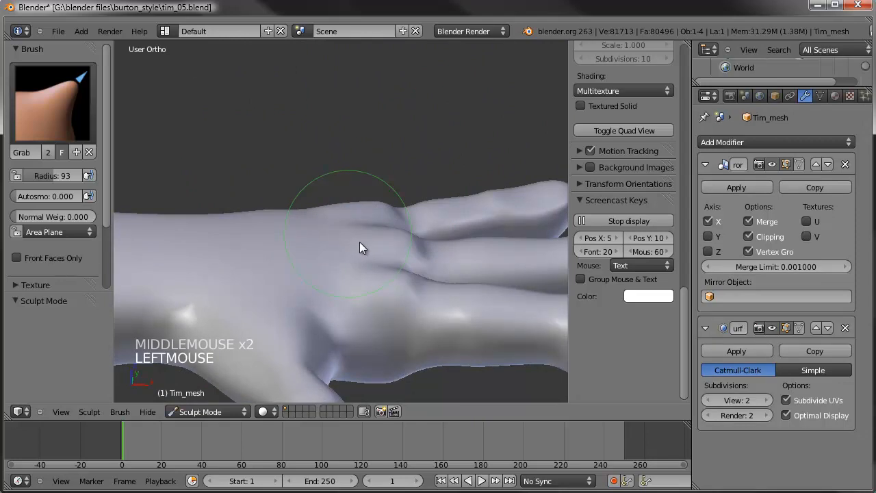
{"action": "left_click_drag", "start_coordinate": [350, 279], "coordinate": [357, 283]}
{"action": "left_click_drag", "start_coordinate": [336, 203], "coordinate": [348, 212]}
{"action": "scroll", "coordinate": [363, 239], "scroll_direction": "down", "scroll_amount": 3}
{"action": "middle_click_drag", "start_coordinate": [371, 257], "coordinate": [412, 350]}
{"action": "scroll", "coordinate": [362, 275], "scroll_direction": "up", "scroll_amount": 3}
{"action": "middle_click_drag", "start_coordinate": [361, 270], "coordinate": [325, 225]}
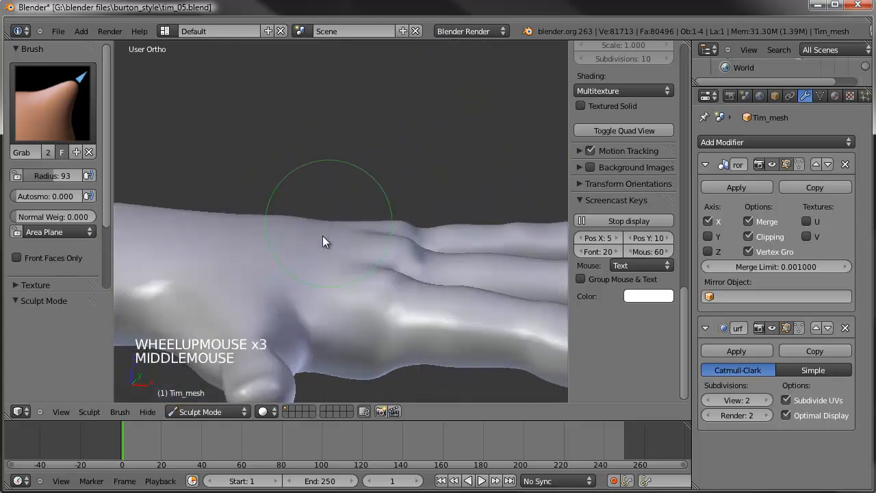
{"action": "left_click_drag", "start_coordinate": [352, 291], "coordinate": [350, 286]}
{"action": "middle_click_drag", "start_coordinate": [350, 287], "coordinate": [270, 360]}
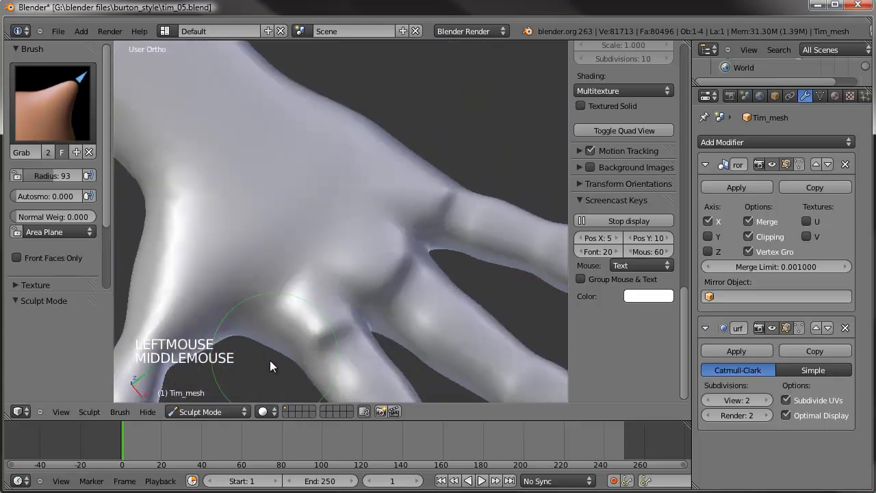
Switch to the Smooth brush at strength 0.480 and smooth across the knuckles from the index to the little finger
{"action": "left_click", "coordinate": [52, 102]}
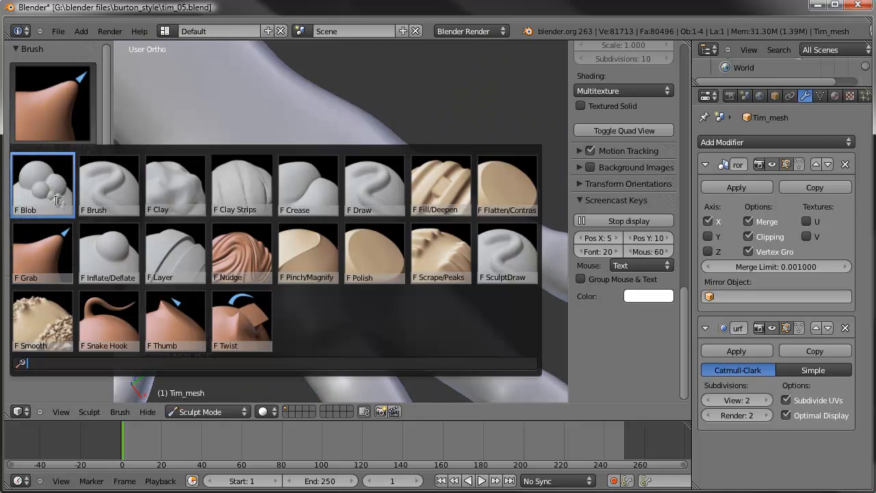
{"action": "left_click", "coordinate": [42, 319]}
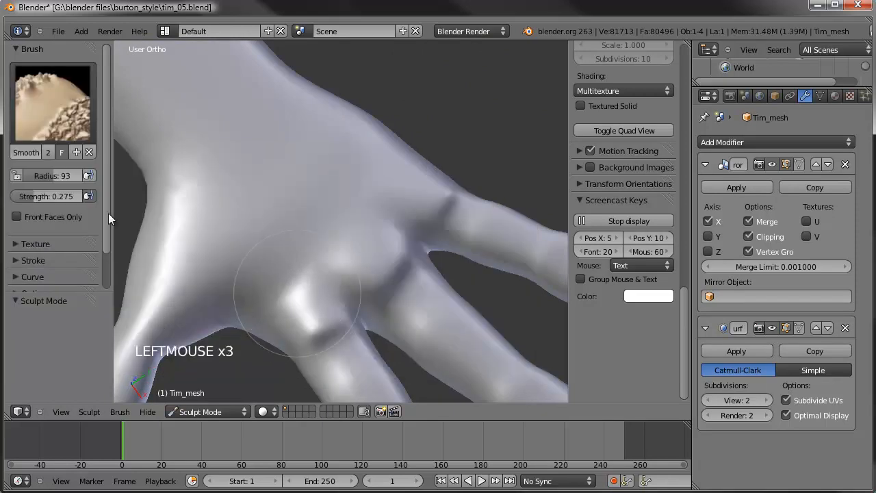
{"action": "mouse_move", "coordinate": [33, 196]}
{"action": "left_mouse_down"}
{"action": "mouse_move", "coordinate": [76, 209]}
{"action": "mouse_move", "coordinate": [50, 202]}
{"action": "left_mouse_up"}
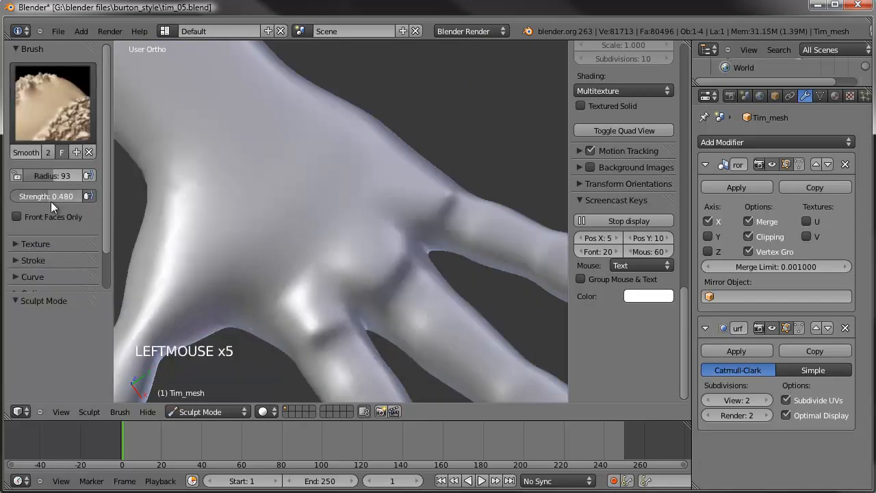
{"action": "mouse_move", "coordinate": [318, 271]}
{"action": "left_mouse_down"}
{"action": "mouse_move", "coordinate": [383, 214]}
{"action": "mouse_move", "coordinate": [401, 180]}
{"action": "left_mouse_up"}
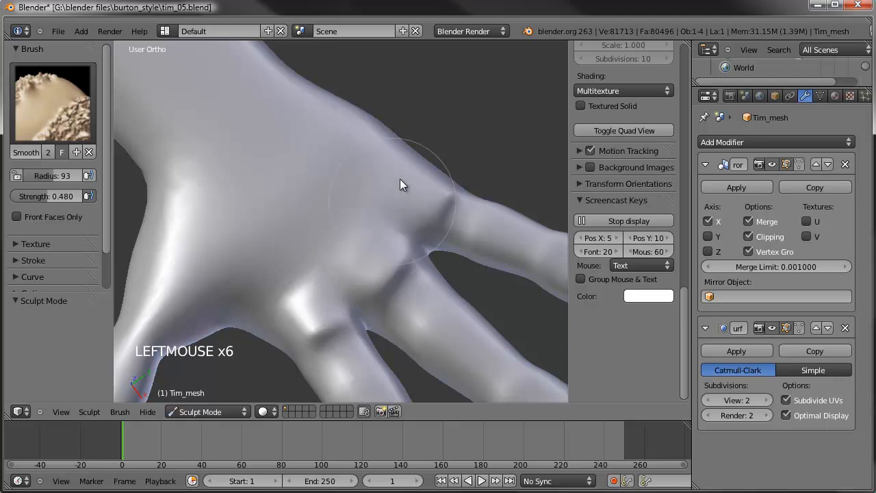
Finish smoothing the knuckle area and adjoining hand surface with the Smooth brush at strength 0.480
{"action": "left_click_drag", "start_coordinate": [355, 236], "coordinate": [299, 294]}
{"action": "middle_click_drag", "start_coordinate": [288, 303], "coordinate": [393, 190]}
{"action": "scroll", "coordinate": [381, 237], "scroll_direction": "down", "scroll_amount": 2}
{"action": "scroll", "coordinate": [381, 236], "scroll_direction": "down", "scroll_amount": 3}
{"action": "mouse_move", "coordinate": [381, 236]}
{"action": "middle_mouse_down"}
{"action": "mouse_move", "coordinate": [380, 213]}
{"action": "mouse_move", "coordinate": [370, 350]}
{"action": "mouse_move", "coordinate": [358, 274]}
{"action": "mouse_move", "coordinate": [328, 280]}
{"action": "mouse_move", "coordinate": [502, 333]}
{"action": "mouse_move", "coordinate": [511, 319]}
{"action": "mouse_move", "coordinate": [490, 386]}
{"action": "mouse_move", "coordinate": [340, 251]}
{"action": "mouse_move", "coordinate": [368, 207]}
{"action": "mouse_move", "coordinate": [370, 163]}
{"action": "mouse_move", "coordinate": [451, 324]}
{"action": "mouse_move", "coordinate": [511, 376]}
{"action": "mouse_move", "coordinate": [371, 214]}
{"action": "mouse_move", "coordinate": [266, 137]}
{"action": "mouse_move", "coordinate": [272, 127]}
{"action": "mouse_move", "coordinate": [319, 255]}
{"action": "mouse_move", "coordinate": [284, 170]}
{"action": "middle_mouse_up"}
{"action": "scroll", "coordinate": [328, 280], "scroll_direction": "up", "scroll_amount": 1}
{"action": "left_click", "coordinate": [299, 195]}
{"action": "left_click", "coordinate": [324, 218]}
{"action": "left_click", "coordinate": [351, 227]}
Select the eight-vertex edge loop around the thumb's base in Edit Mode and snap the 3D cursor to the selection
{"action": "key", "text": "Tab"}
{"action": "key", "text": "a"}
{"action": "key", "text": "c"}
{"action": "right_click", "coordinate": [241, 119]}
{"action": "right_click", "coordinate": [277, 149], "text": "alt"}
{"action": "middle_click_drag", "start_coordinate": [276, 149], "coordinate": [276, 256]}
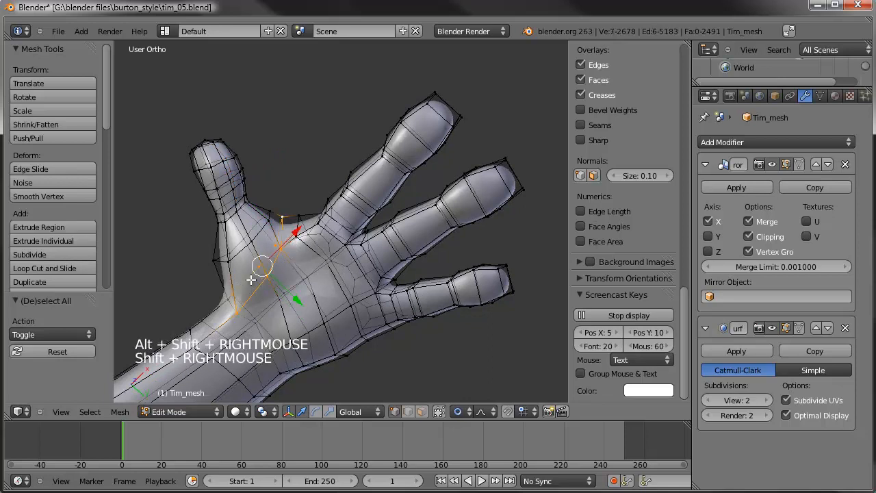
{"action": "middle_click_drag", "start_coordinate": [233, 291], "coordinate": [335, 264]}
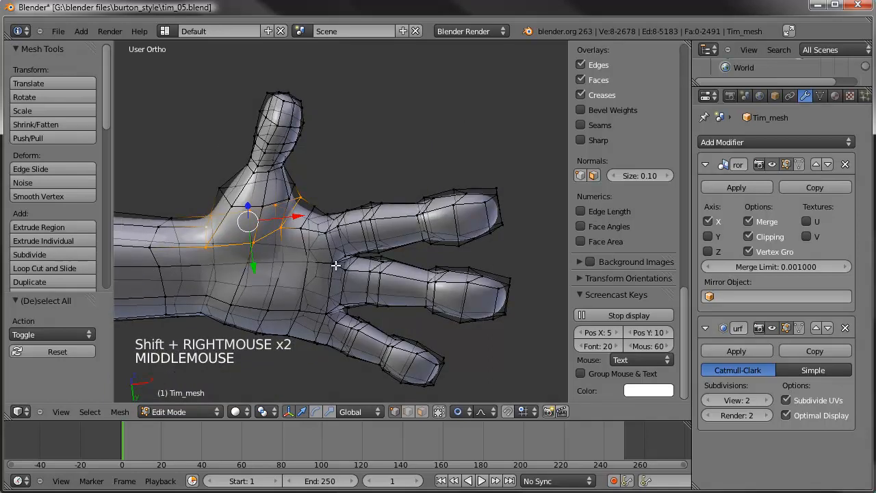
{"action": "key", "text": "w"}
{"action": "left_click", "coordinate": [335, 265]}
{"action": "key", "text": "shift+s"}
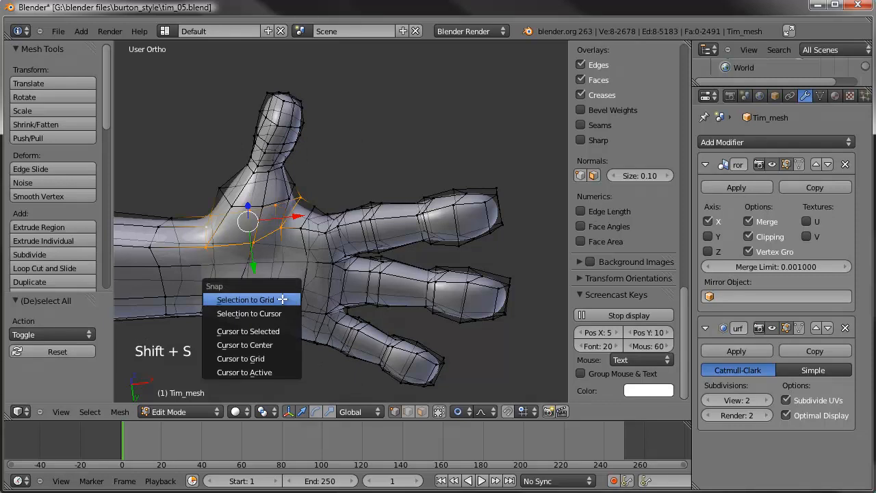
{"action": "left_click", "coordinate": [269, 332]}
Select the whole thumb including the edge loops at its base and set the pivot point to the 3D cursor
{"action": "key", "text": "a"}
{"action": "key", "text": "c"}
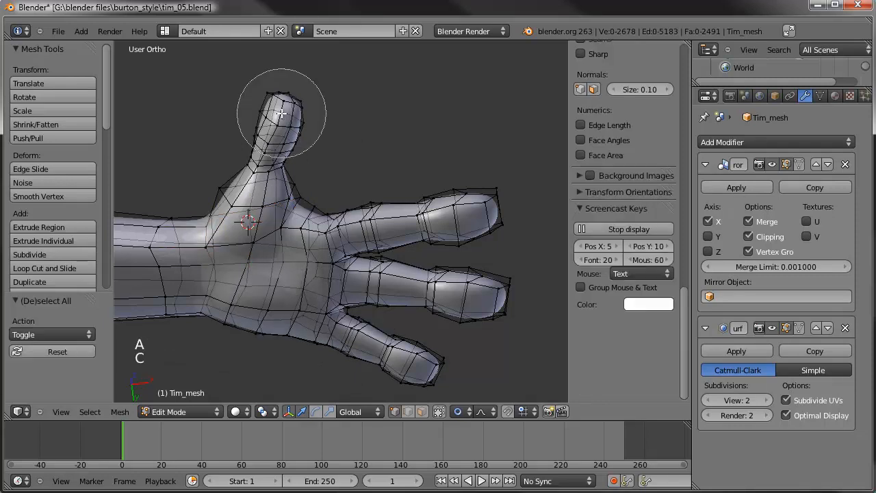
{"action": "left_click_drag", "start_coordinate": [271, 113], "coordinate": [246, 185]}
{"action": "right_click", "coordinate": [246, 184]}
{"action": "right_click", "coordinate": [242, 205], "text": "alt+shift"}
{"action": "middle_click_drag", "start_coordinate": [242, 205], "coordinate": [338, 185]}
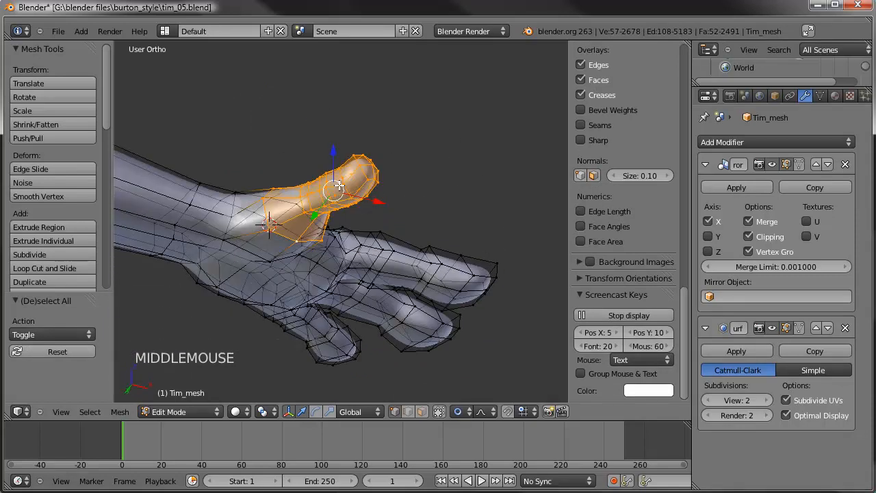
{"action": "middle_click_drag", "start_coordinate": [327, 232], "coordinate": [362, 234], "text": "shift"}
{"action": "middle_click_drag", "start_coordinate": [363, 234], "coordinate": [431, 394]}
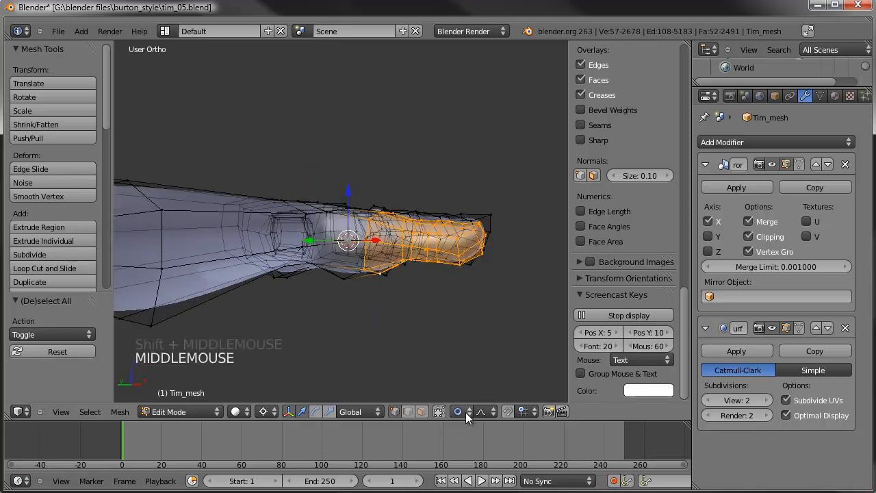
{"action": "scroll", "coordinate": [465, 267], "scroll_direction": "up", "scroll_amount": 2}
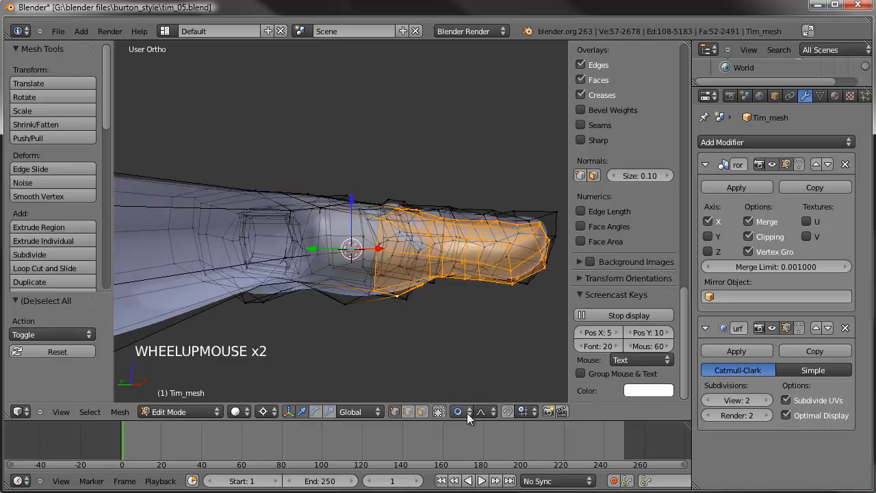
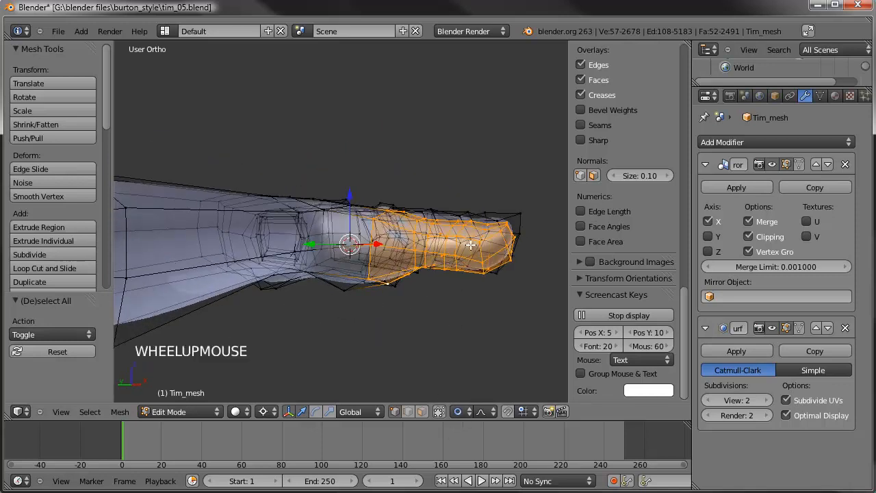
Rotate the thumb downward by about 17° around the 3D cursor, using proportional editing with a size of about 0.18
{"action": "left_click", "coordinate": [471, 413]}
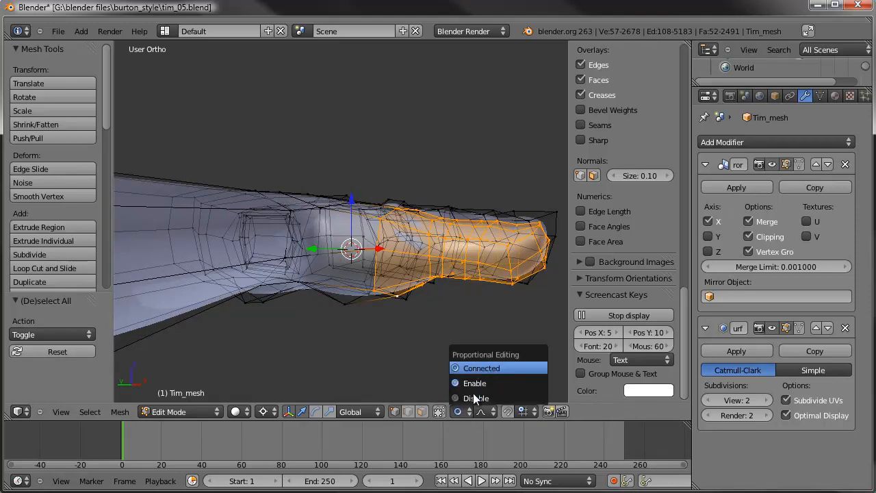
{"action": "key", "text": "g"}
{"action": "right_click", "coordinate": [493, 194]}
{"action": "key", "text": "r"}
{"action": "key", "text": "r"}
{"action": "left_click", "coordinate": [495, 217]}
{"action": "key", "text": "r"}
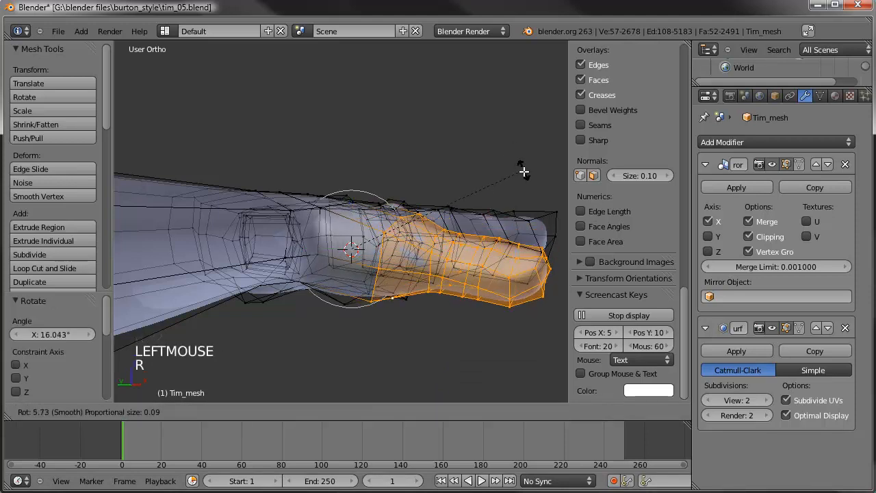
{"action": "scroll", "coordinate": [518, 204], "scroll_direction": "down", "scroll_amount": 5}
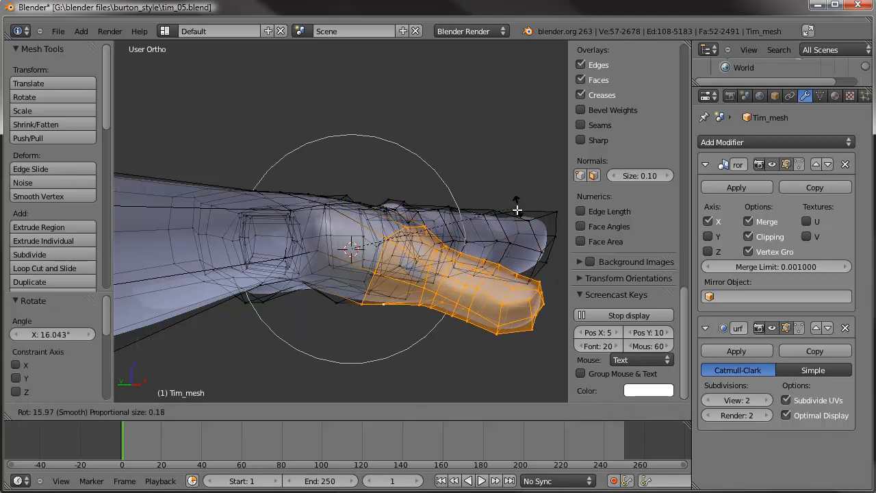
{"action": "left_click", "coordinate": [513, 205]}
In the right side view, move the thumb about 0.004 along Y and -0.005 along Z with proportional editing
{"action": "middle_click_drag", "start_coordinate": [514, 205], "coordinate": [236, 187]}
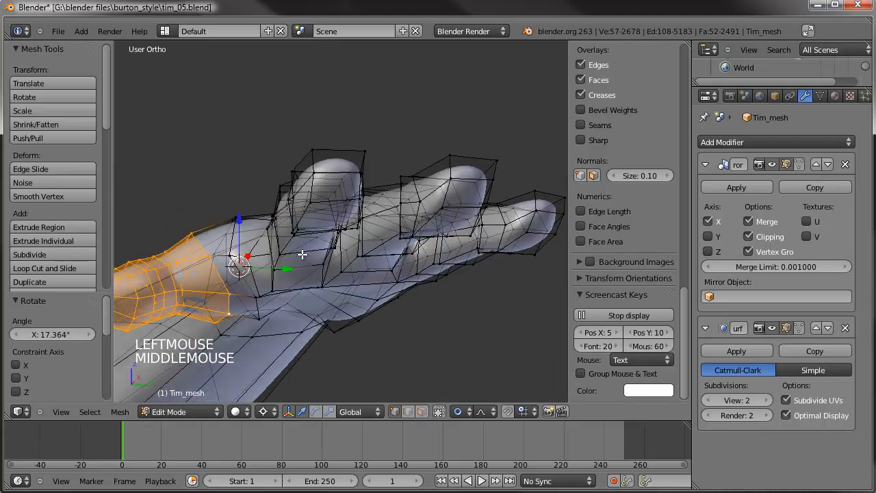
{"action": "middle_click_drag", "start_coordinate": [313, 225], "coordinate": [319, 171], "text": "shift"}
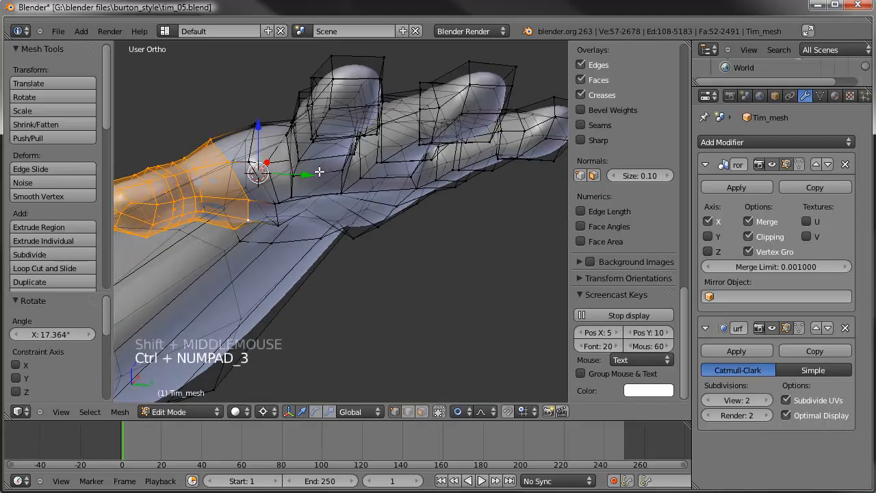
{"action": "key", "text": "ctrl+KP_3"}
{"action": "key", "text": "KP_3"}
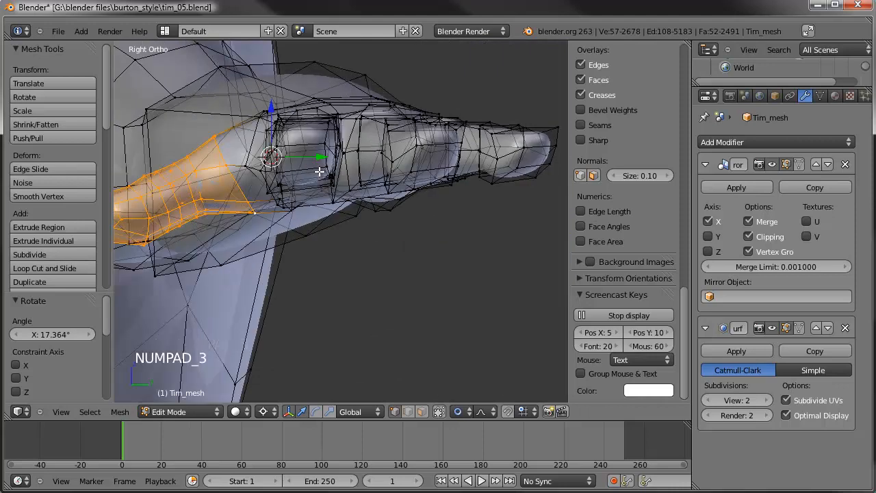
{"action": "scroll", "coordinate": [319, 172], "scroll_direction": "down", "scroll_amount": 2}
{"action": "middle_click_drag", "start_coordinate": [307, 200], "coordinate": [333, 212], "text": "shift"}
{"action": "scroll", "coordinate": [351, 197], "scroll_direction": "up", "scroll_amount": 2}
{"action": "key", "text": "g"}
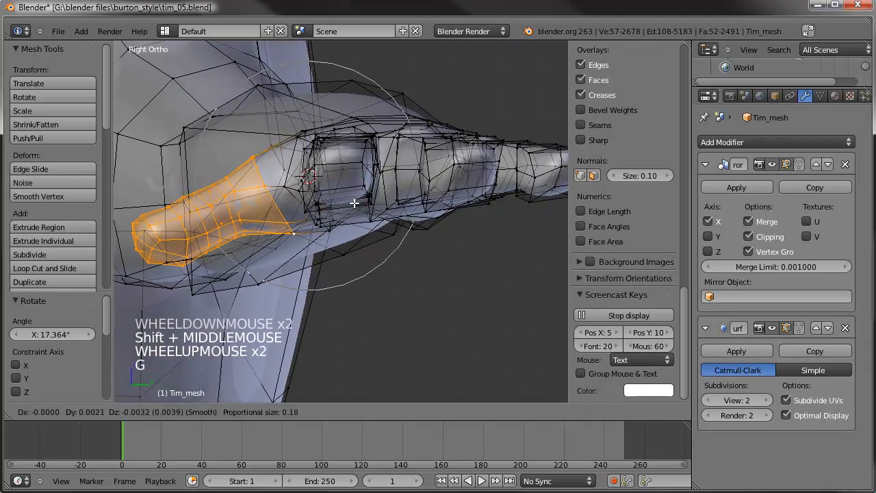
{"action": "left_click", "coordinate": [291, 233]}
Rotate the thumb about -11.4° in the side view and fine-tune its orientation with a trackball rotation
{"action": "key", "text": "r"}
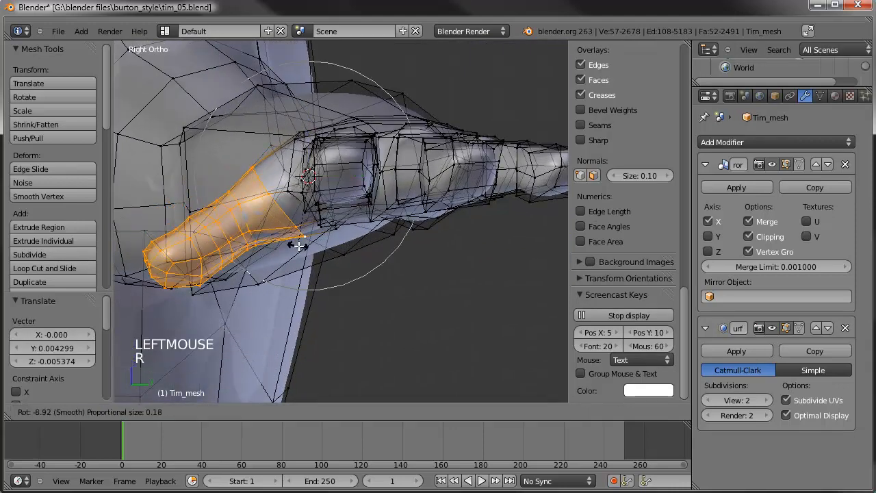
{"action": "left_click", "coordinate": [298, 241]}
{"action": "key", "text": "r"}
{"action": "key", "text": "r"}
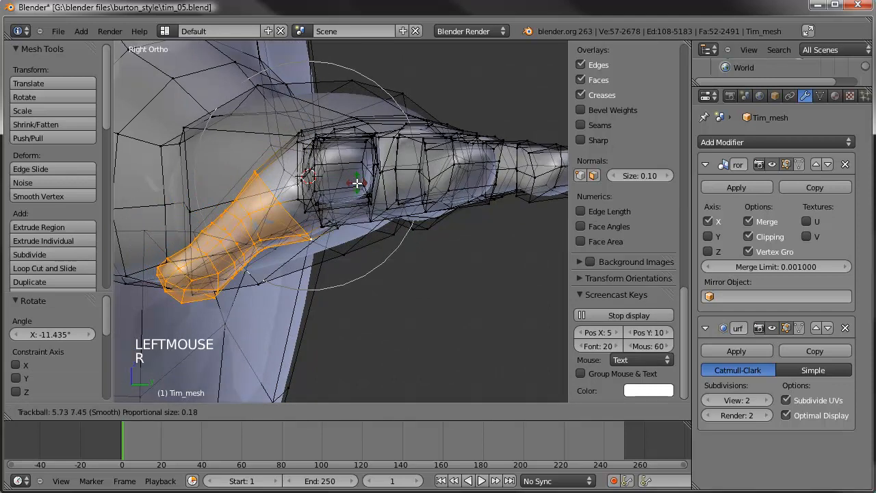
{"action": "left_click", "coordinate": [220, 241]}
Smooth the web between the thumb and index finger in Sculpt Mode with the Smooth brush
{"action": "scroll", "coordinate": [219, 241], "scroll_direction": "down", "scroll_amount": 3}
{"action": "key", "text": "Tab"}
{"action": "middle_click_drag", "start_coordinate": [220, 240], "coordinate": [343, 282]}
{"action": "scroll", "coordinate": [320, 194], "scroll_direction": "up", "scroll_amount": 2}
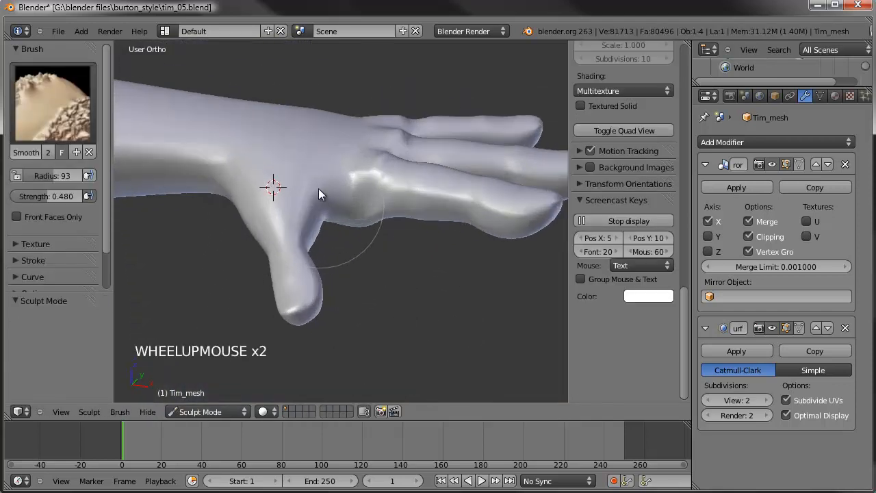
{"action": "left_click", "coordinate": [326, 201]}
{"action": "left_click", "coordinate": [341, 211]}
Move two vertices of the web between thumb and index finger outward in Edit Mode, about 0.02 and 0.03 along X
{"action": "scroll", "coordinate": [341, 211], "scroll_direction": "up", "scroll_amount": 4}
{"action": "key", "text": "Tab"}
{"action": "right_click", "coordinate": [308, 199]}
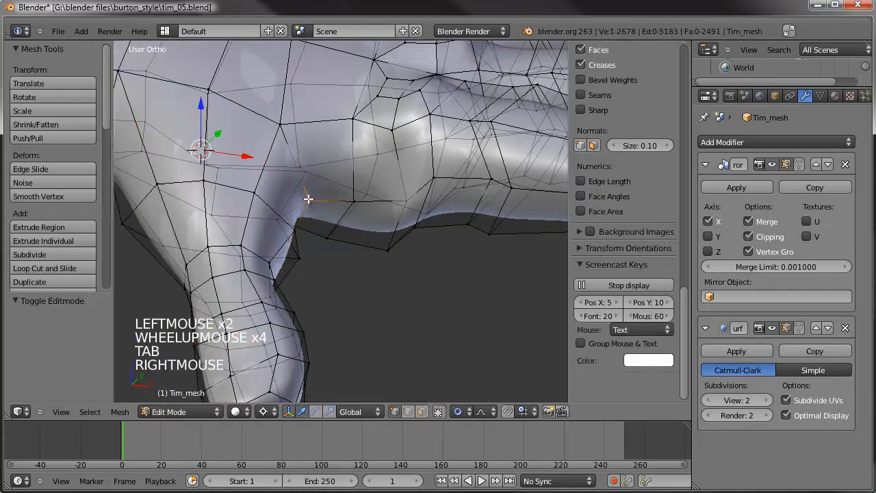
{"action": "middle_click_drag", "start_coordinate": [351, 226], "coordinate": [378, 299]}
{"action": "key", "text": "g"}
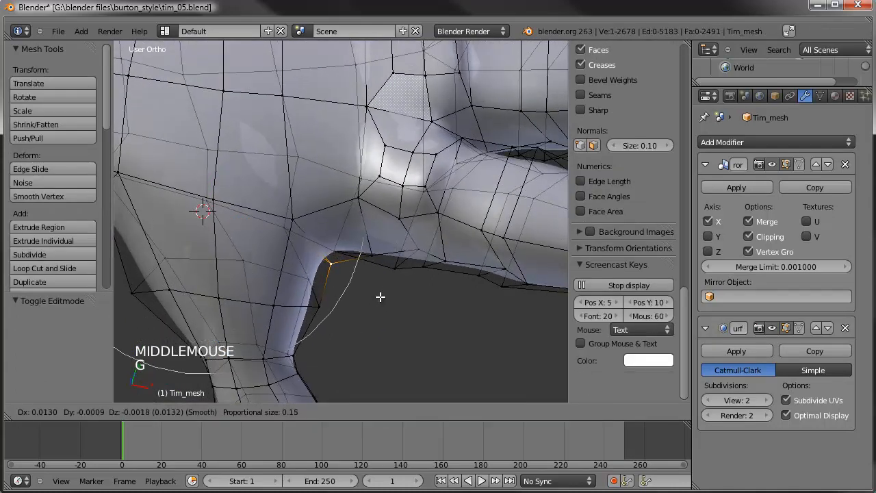
{"action": "left_click", "coordinate": [387, 295]}
{"action": "key", "text": "g"}
{"action": "key", "text": "g"}
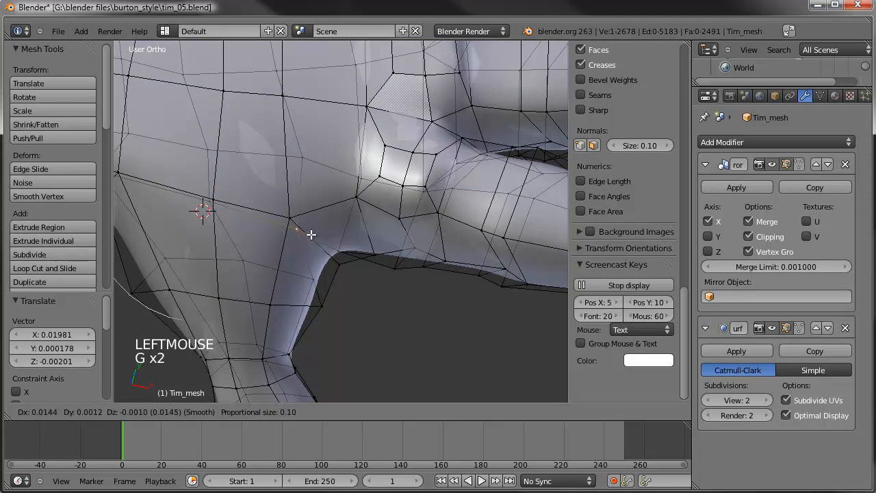
{"action": "left_click", "coordinate": [321, 281]}
Smooth the two selected neighbouring vertices in the thumb web
{"action": "right_click", "coordinate": [316, 255], "text": "shift"}
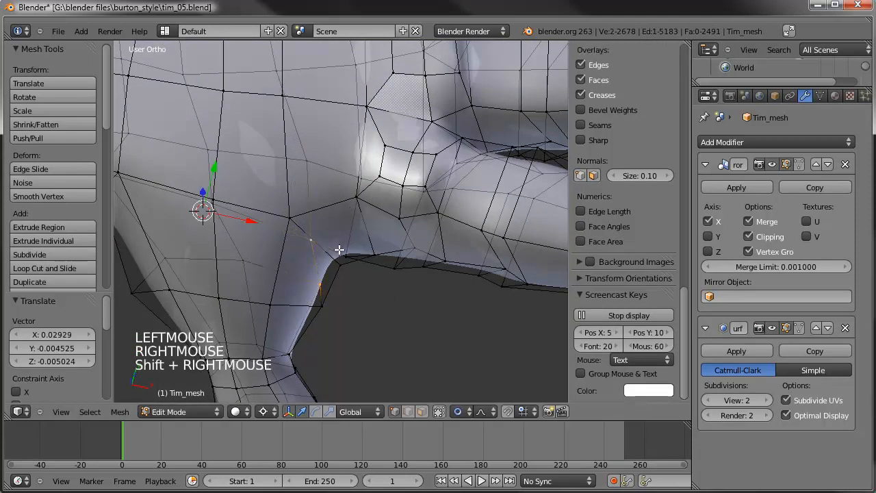
{"action": "key", "text": "w"}
{"action": "left_click", "coordinate": [355, 252]}
Reposition a vertex on the palm side of the thumb web by about 0.010 along X and -0.012 along Z
{"action": "middle_click_drag", "start_coordinate": [390, 307], "coordinate": [279, 153]}
{"action": "scroll", "coordinate": [315, 313], "scroll_direction": "down", "scroll_amount": 2}
{"action": "mouse_move", "coordinate": [315, 313]}
{"action": "middle_mouse_down"}
{"action": "mouse_move", "coordinate": [330, 251]}
{"action": "mouse_move", "coordinate": [311, 280]}
{"action": "mouse_move", "coordinate": [290, 292]}
{"action": "mouse_move", "coordinate": [313, 314]}
{"action": "mouse_move", "coordinate": [314, 182]}
{"action": "middle_mouse_up"}
{"action": "right_click", "coordinate": [321, 264]}
{"action": "key", "text": "g"}
{"action": "key", "text": "g"}
{"action": "key", "text": "g"}
{"action": "left_click", "coordinate": [340, 263]}
{"action": "scroll", "coordinate": [314, 182], "scroll_direction": "down", "scroll_amount": 1}
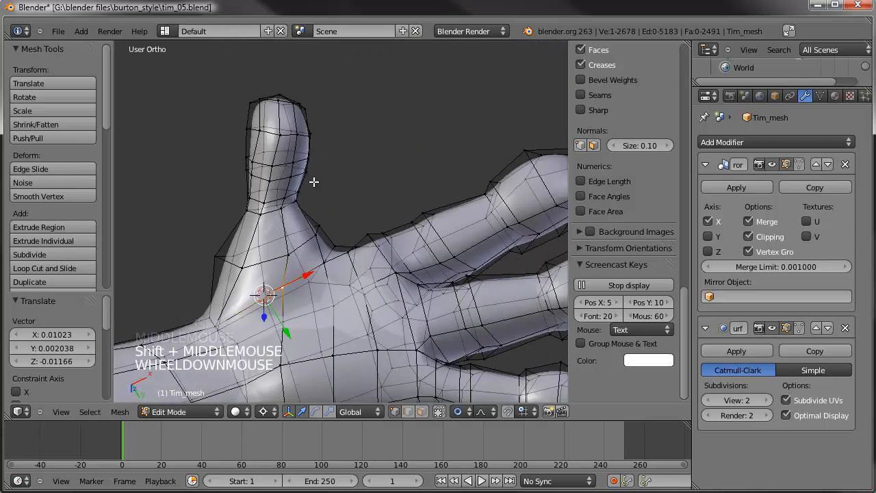
Select the upper part of the thumb, scale it up to about 1.09 and return to Sculpt Mode
{"action": "key", "text": "a"}
{"action": "scroll", "coordinate": [314, 182], "scroll_direction": "down", "scroll_amount": 2}
{"action": "key", "text": "c"}
{"action": "left_click_drag", "start_coordinate": [286, 159], "coordinate": [290, 180]}
{"action": "right_click", "coordinate": [289, 180]}
{"action": "key", "text": "s"}
{"action": "key", "text": "s"}
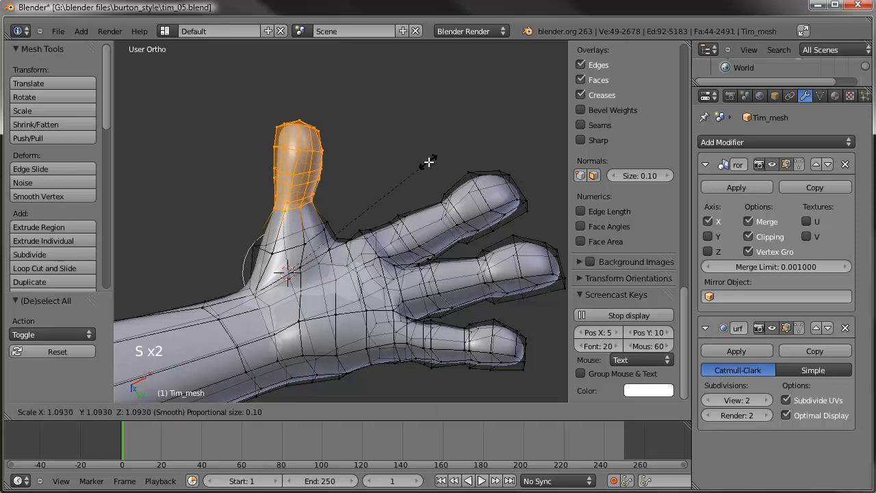
{"action": "left_click", "coordinate": [430, 161]}
{"action": "key", "text": "Tab"}
{"action": "scroll", "coordinate": [399, 155], "scroll_direction": "down", "scroll_amount": 3}
{"action": "mouse_move", "coordinate": [399, 154]}
{"action": "middle_mouse_down"}
{"action": "mouse_move", "coordinate": [350, 328]}
{"action": "mouse_move", "coordinate": [333, 248]}
{"action": "mouse_move", "coordinate": [257, 252]}
{"action": "middle_mouse_up"}
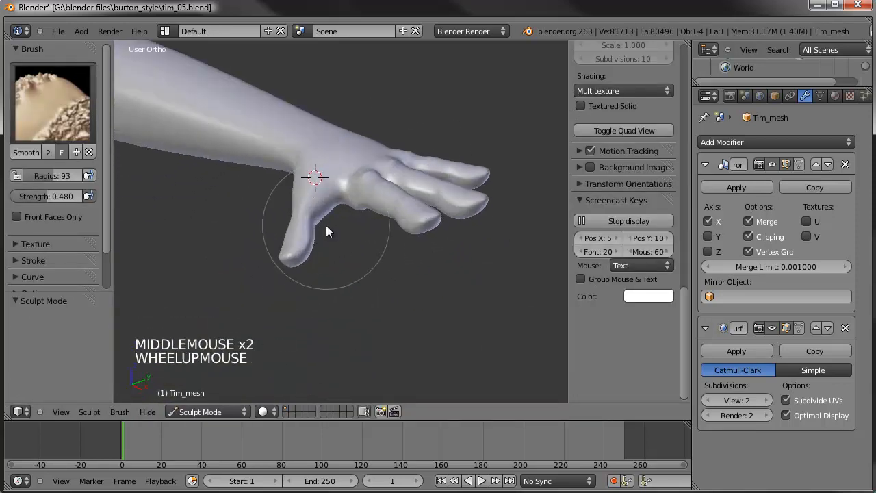
Select two vertices between the thumb web and the index finger's base in Edit Mode and reposition them
{"action": "scroll", "coordinate": [325, 226], "scroll_direction": "up", "scroll_amount": 1}
{"action": "middle_click_drag", "start_coordinate": [325, 225], "coordinate": [311, 171]}
{"action": "scroll", "coordinate": [344, 209], "scroll_direction": "up", "scroll_amount": 5}
{"action": "middle_click_drag", "start_coordinate": [376, 205], "coordinate": [313, 261], "text": "shift"}
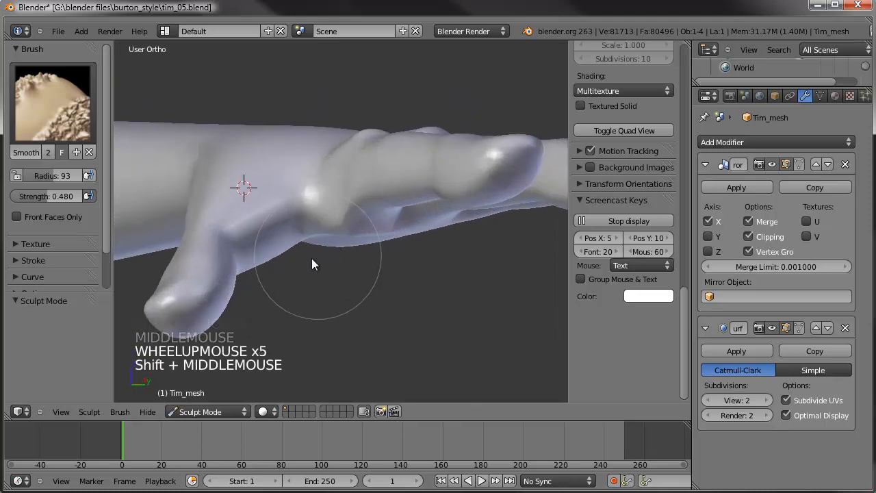
{"action": "scroll", "coordinate": [354, 239], "scroll_direction": "up", "scroll_amount": 3}
{"action": "key", "text": "Tab"}
{"action": "right_click", "coordinate": [343, 195]}
{"action": "right_click", "coordinate": [314, 198], "text": "shift"}
{"action": "middle_click_drag", "start_coordinate": [315, 198], "coordinate": [338, 186]}
{"action": "key", "text": "g"}
{"action": "key", "text": "g"}
{"action": "scroll", "coordinate": [309, 168], "scroll_direction": "up", "scroll_amount": 2}
{"action": "left_click", "coordinate": [296, 156]}
Move another single vertex near the index finger's base with proportional editing and return to Sculpt Mode
{"action": "right_click_drag", "start_coordinate": [321, 248], "coordinate": [348, 227]}
{"action": "key", "text": "g"}
{"action": "left_click", "coordinate": [426, 239]}
{"action": "key", "text": "Tab"}
{"action": "scroll", "coordinate": [384, 257], "scroll_direction": "down", "scroll_amount": 2}
{"action": "mouse_move", "coordinate": [383, 256]}
{"action": "middle_mouse_down"}
{"action": "mouse_move", "coordinate": [428, 240]}
{"action": "mouse_move", "coordinate": [390, 328]}
{"action": "mouse_move", "coordinate": [267, 212]}
{"action": "mouse_move", "coordinate": [354, 297]}
{"action": "mouse_move", "coordinate": [383, 258]}
{"action": "middle_mouse_up"}
Switch to the Grab brush at radius 93 and pull the web between thumb and index finger inward
{"action": "scroll", "coordinate": [282, 217], "scroll_direction": "down", "scroll_amount": 6}
{"action": "scroll", "coordinate": [282, 217], "scroll_direction": "down", "scroll_amount": 2}
{"action": "scroll", "coordinate": [342, 259], "scroll_direction": "up", "scroll_amount": 4}
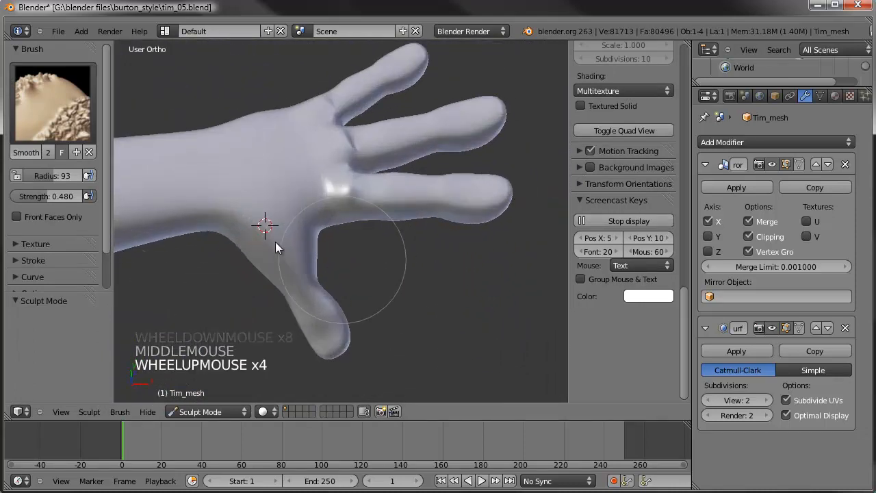
{"action": "left_click", "coordinate": [53, 103]}
{"action": "left_click", "coordinate": [45, 250]}
{"action": "scroll", "coordinate": [328, 258], "scroll_direction": "up", "scroll_amount": 2}
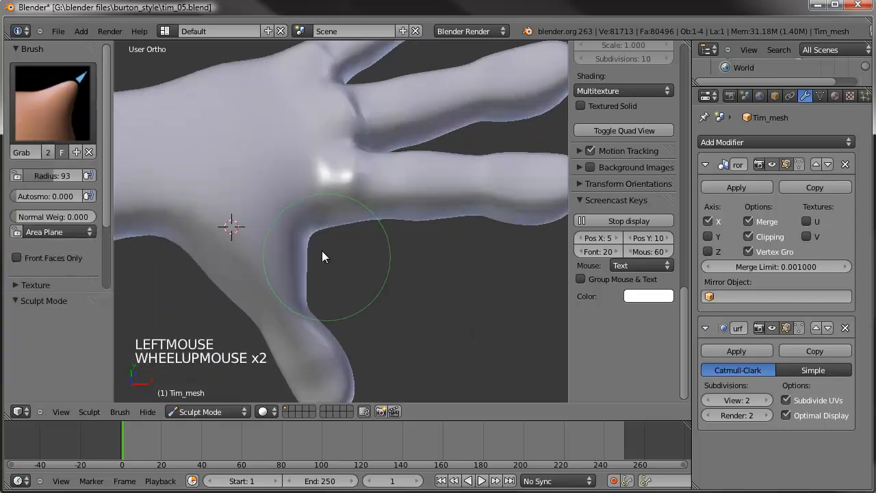
{"action": "mouse_move", "coordinate": [315, 232]}
{"action": "left_mouse_down"}
{"action": "mouse_move", "coordinate": [326, 240]}
{"action": "mouse_move", "coordinate": [318, 272]}
{"action": "mouse_move", "coordinate": [308, 265]}
{"action": "mouse_move", "coordinate": [316, 250]}
{"action": "mouse_move", "coordinate": [326, 267]}
{"action": "mouse_move", "coordinate": [317, 289]}
{"action": "mouse_move", "coordinate": [293, 292]}
{"action": "mouse_move", "coordinate": [275, 278]}
{"action": "left_mouse_up"}
{"action": "scroll", "coordinate": [316, 236], "scroll_direction": "up", "scroll_amount": 3}
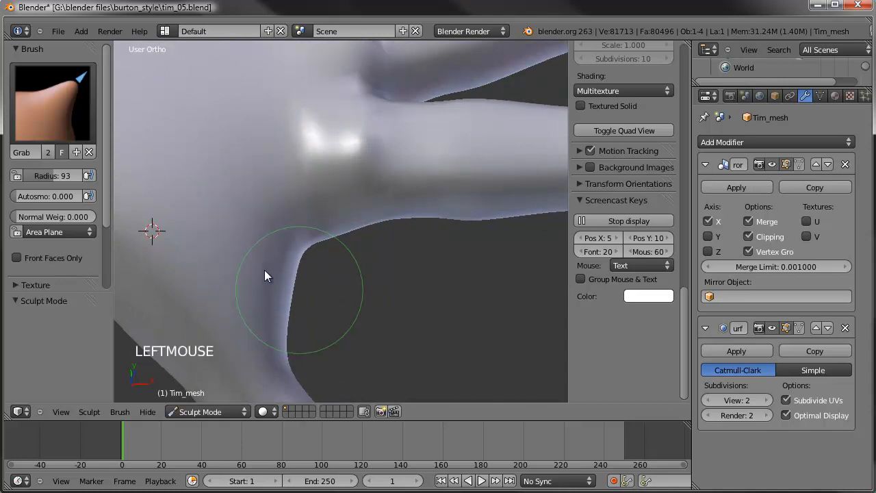
{"action": "left_click_drag", "start_coordinate": [323, 250], "coordinate": [306, 284]}
Switch back to the Smooth brush and smooth the index finger's knuckle with short strokes
{"action": "scroll", "coordinate": [305, 317], "scroll_direction": "down", "scroll_amount": 7}
{"action": "scroll", "coordinate": [342, 291], "scroll_direction": "up", "scroll_amount": 1}
{"action": "scroll", "coordinate": [352, 290], "scroll_direction": "down", "scroll_amount": 1}
{"action": "scroll", "coordinate": [351, 295], "scroll_direction": "down", "scroll_amount": 1}
{"action": "middle_click_drag", "start_coordinate": [351, 295], "coordinate": [282, 230]}
{"action": "scroll", "coordinate": [366, 186], "scroll_direction": "up", "scroll_amount": 5}
{"action": "mouse_move", "coordinate": [366, 186]}
{"action": "middle_mouse_down"}
{"action": "mouse_move", "coordinate": [325, 185]}
{"action": "mouse_move", "coordinate": [335, 145]}
{"action": "mouse_move", "coordinate": [286, 231]}
{"action": "mouse_move", "coordinate": [372, 218]}
{"action": "mouse_move", "coordinate": [151, 178]}
{"action": "middle_mouse_up"}
{"action": "left_click", "coordinate": [85, 104]}
{"action": "left_click", "coordinate": [175, 322]}
{"action": "mouse_move", "coordinate": [363, 232]}
{"action": "left_mouse_down"}
{"action": "mouse_move", "coordinate": [351, 206]}
{"action": "mouse_move", "coordinate": [361, 211]}
{"action": "left_mouse_up"}
{"action": "mouse_move", "coordinate": [350, 217]}
{"action": "middle_mouse_down"}
{"action": "mouse_move", "coordinate": [360, 282]}
{"action": "mouse_move", "coordinate": [361, 211]}
{"action": "middle_mouse_up"}
{"action": "left_click", "coordinate": [354, 223]}
Select two vertices on top of the knuckle in Edit Mode and raise them about 0.013 with proportional size 0.05
{"action": "scroll", "coordinate": [354, 223], "scroll_direction": "up", "scroll_amount": 2}
{"action": "key", "text": "Tab"}
{"action": "mouse_move", "coordinate": [381, 246]}
{"action": "middle_mouse_down"}
{"action": "mouse_move", "coordinate": [385, 254]}
{"action": "mouse_move", "coordinate": [386, 210]}
{"action": "mouse_move", "coordinate": [368, 216]}
{"action": "middle_mouse_up"}
{"action": "scroll", "coordinate": [386, 210], "scroll_direction": "up", "scroll_amount": 3}
{"action": "right_click_drag", "start_coordinate": [332, 262], "coordinate": [352, 249]}
{"action": "right_click", "coordinate": [315, 260], "text": "shift"}
{"action": "middle_click_drag", "start_coordinate": [316, 260], "coordinate": [409, 191]}
{"action": "key", "text": "g"}
{"action": "scroll", "coordinate": [408, 176], "scroll_direction": "up", "scroll_amount": 5}
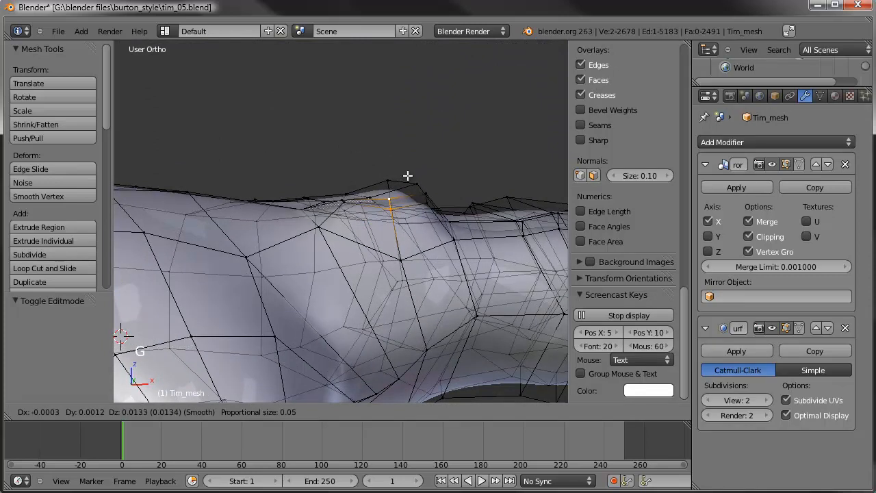
{"action": "left_click", "coordinate": [408, 176]}
Select two vertices at the front edge of the knuckle and lower them by about 0.004
{"action": "right_click", "coordinate": [426, 192]}
{"action": "right_click_drag", "start_coordinate": [431, 188], "coordinate": [443, 180], "text": "shift"}
{"action": "key", "text": "g"}
{"action": "left_click", "coordinate": [390, 219]}
Select six vertices along the rear edge of the index knuckle and apply Smooth Vertex once
{"action": "middle_click_drag", "start_coordinate": [390, 219], "coordinate": [380, 249]}
{"action": "right_click", "coordinate": [341, 205]}
{"action": "right_click", "coordinate": [378, 228], "text": "shift"}
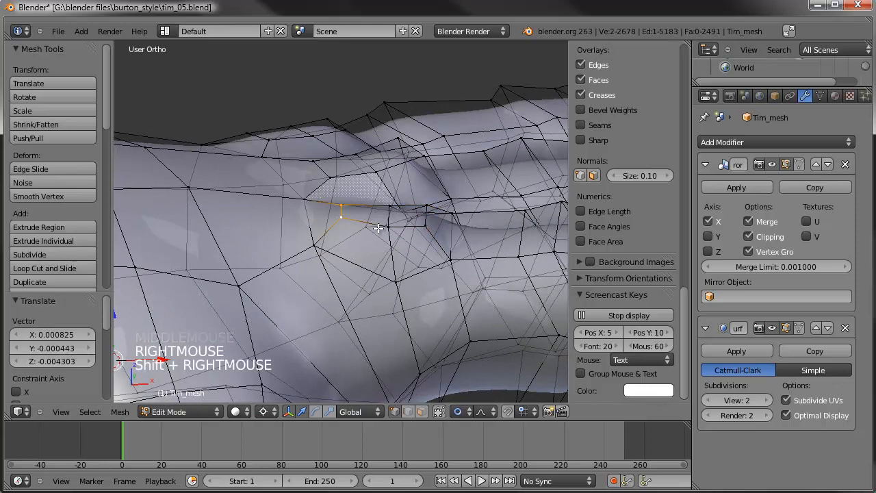
{"action": "right_click", "coordinate": [309, 199], "text": "shift"}
{"action": "middle_click_drag", "start_coordinate": [429, 272], "coordinate": [359, 237]}
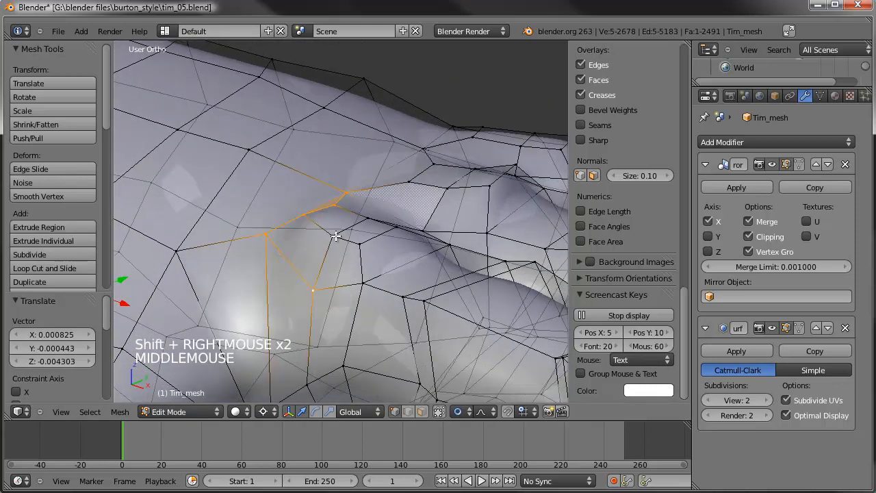
{"action": "right_click_drag", "start_coordinate": [351, 239], "coordinate": [365, 241], "text": "shift"}
{"action": "right_click", "coordinate": [365, 242]}
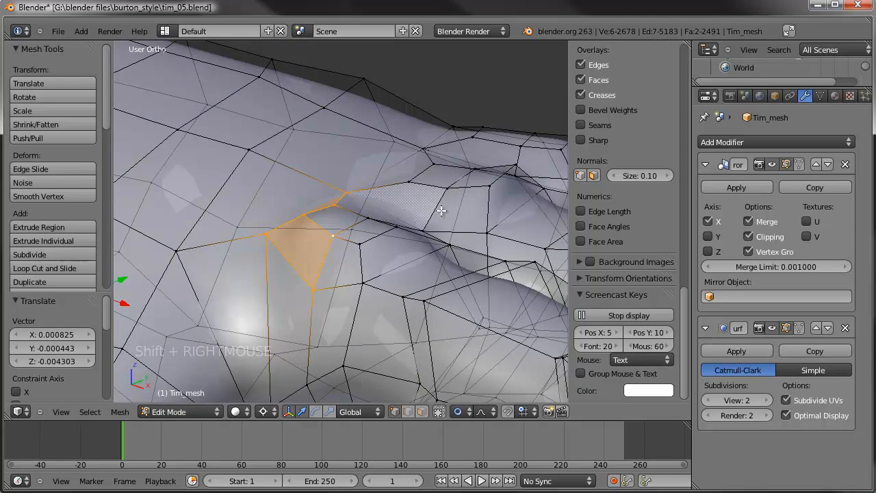
{"action": "key", "text": "w"}
{"action": "left_click", "coordinate": [441, 211]}
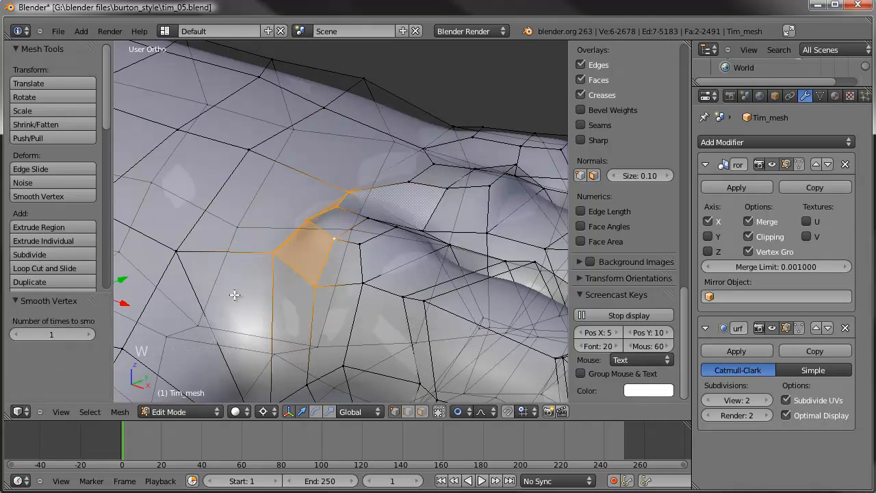
Reposition a single vertex at the rear edge of the index knuckle with two small moves
{"action": "middle_click_drag", "start_coordinate": [295, 252], "coordinate": [334, 217]}
{"action": "right_click", "coordinate": [335, 223]}
{"action": "key", "text": "g"}
{"action": "left_click", "coordinate": [343, 229]}
{"action": "key", "text": "g"}
{"action": "key", "text": "g"}
{"action": "left_click", "coordinate": [342, 230]}
Add a neighbouring vertex to the selection at the knuckle and lower both by about 0.012
{"action": "middle_click_drag", "start_coordinate": [342, 230], "coordinate": [312, 216]}
{"action": "right_click", "coordinate": [295, 204], "text": "shift"}
{"action": "key", "text": "g"}
{"action": "left_click", "coordinate": [353, 239]}
{"action": "middle_click", "coordinate": [353, 239]}
{"action": "middle_click_drag", "start_coordinate": [353, 239], "coordinate": [390, 206]}
Move the vertex between the two knuckles up by about 0.006 and adjust the vertex just behind it
{"action": "right_click", "coordinate": [391, 207]}
{"action": "key", "text": "g"}
{"action": "key", "text": "g"}
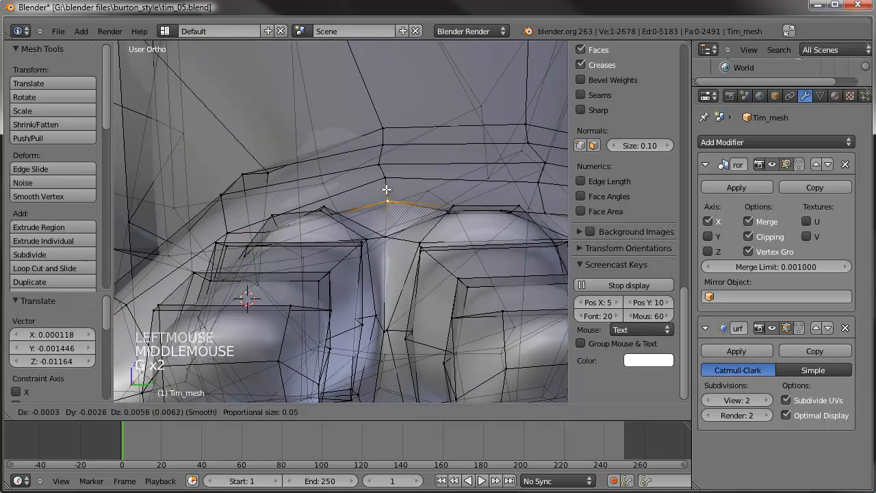
{"action": "left_click", "coordinate": [386, 187]}
{"action": "right_click", "coordinate": [385, 176]}
{"action": "key", "text": "g"}
{"action": "key", "text": "g"}
{"action": "left_click", "coordinate": [378, 167]}
Shift two single vertices beside the index knuckle by about 0.01 each to even out the surrounding mesh
{"action": "right_click", "coordinate": [224, 195]}
{"action": "key", "text": "g"}
{"action": "key", "text": "g"}
{"action": "left_click", "coordinate": [240, 198]}
{"action": "middle_click_drag", "start_coordinate": [240, 198], "coordinate": [271, 241]}
{"action": "right_click", "coordinate": [267, 211]}
{"action": "key", "text": "g"}
{"action": "key", "text": "g"}
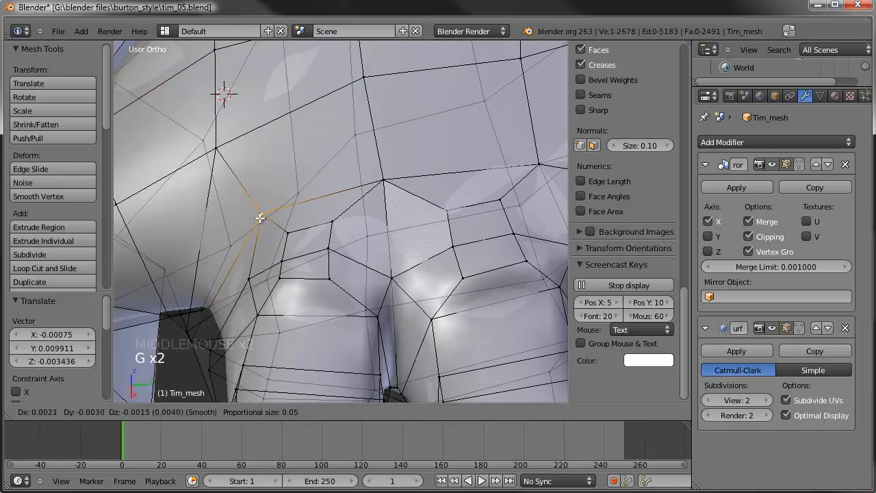
{"action": "left_click", "coordinate": [254, 221]}
Examine the smoothed hand and arm from several angles in Sculpt Mode
{"action": "scroll", "coordinate": [253, 221], "scroll_direction": "down", "scroll_amount": 7}
{"action": "mouse_move", "coordinate": [277, 243]}
{"action": "middle_mouse_down"}
{"action": "mouse_move", "coordinate": [381, 292]}
{"action": "mouse_move", "coordinate": [414, 256]}
{"action": "mouse_move", "coordinate": [433, 166]}
{"action": "middle_mouse_up"}
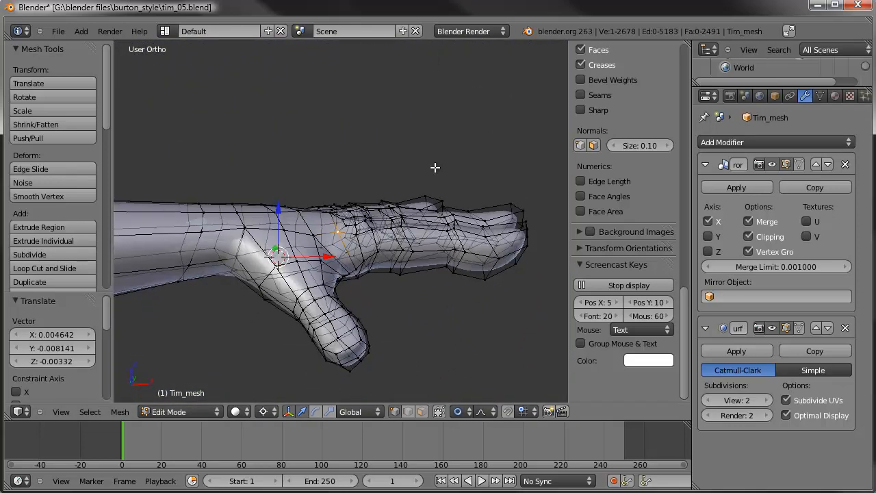
{"action": "key", "text": "Tab"}
{"action": "scroll", "coordinate": [394, 249], "scroll_direction": "down", "scroll_amount": 1}
{"action": "scroll", "coordinate": [396, 240], "scroll_direction": "down", "scroll_amount": 2}
{"action": "middle_click_drag", "start_coordinate": [396, 237], "coordinate": [354, 162]}
{"action": "scroll", "coordinate": [365, 251], "scroll_direction": "down", "scroll_amount": 6}
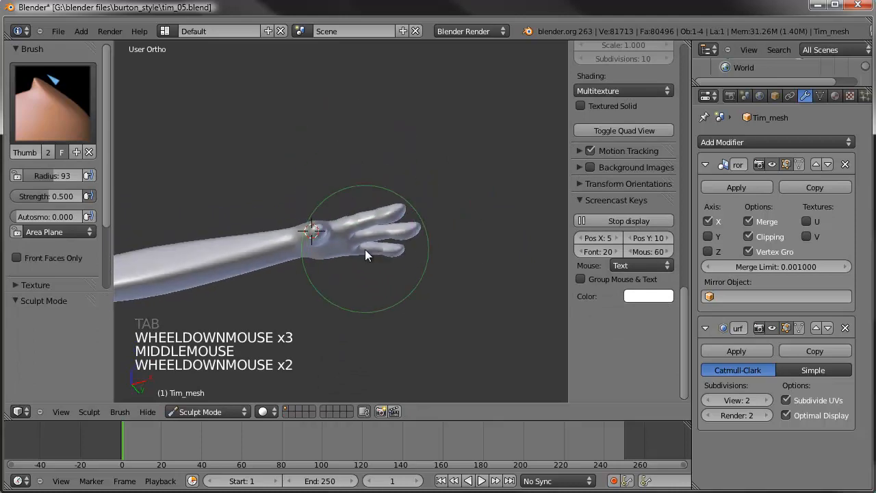
{"action": "scroll", "coordinate": [356, 253], "scroll_direction": "down", "scroll_amount": 1}
{"action": "middle_click_drag", "start_coordinate": [356, 253], "coordinate": [365, 236], "text": "shift"}
{"action": "scroll", "coordinate": [474, 190], "scroll_direction": "down", "scroll_amount": 1}
{"action": "middle_click_drag", "start_coordinate": [474, 190], "coordinate": [397, 266]}
Circle-select the whole hand in Edit Mode and scale it up by about 1.63 in front view
{"action": "key", "text": "Tab"}
{"action": "middle_click_drag", "start_coordinate": [452, 180], "coordinate": [346, 257], "text": "shift"}
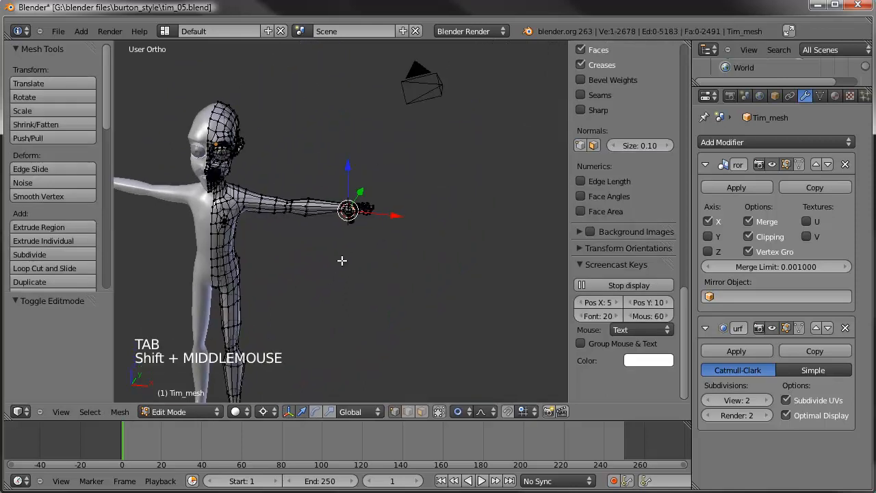
{"action": "scroll", "coordinate": [342, 258], "scroll_direction": "up", "scroll_amount": 4}
{"action": "key", "text": "a"}
{"action": "key", "text": "c"}
{"action": "right_click", "coordinate": [383, 212]}
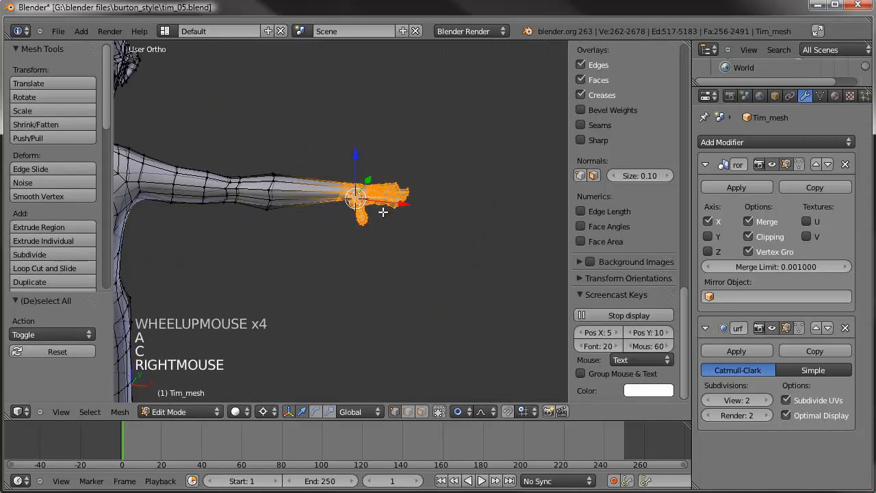
{"action": "key", "text": "KP_1"}
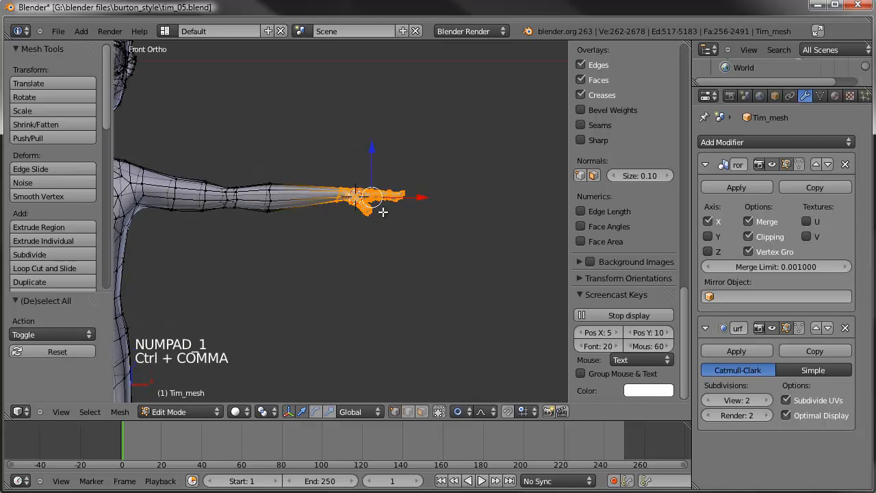
{"action": "scroll", "coordinate": [383, 212], "scroll_direction": "down", "scroll_amount": 3}
{"action": "middle_click_drag", "start_coordinate": [382, 212], "coordinate": [477, 217], "text": "shift"}
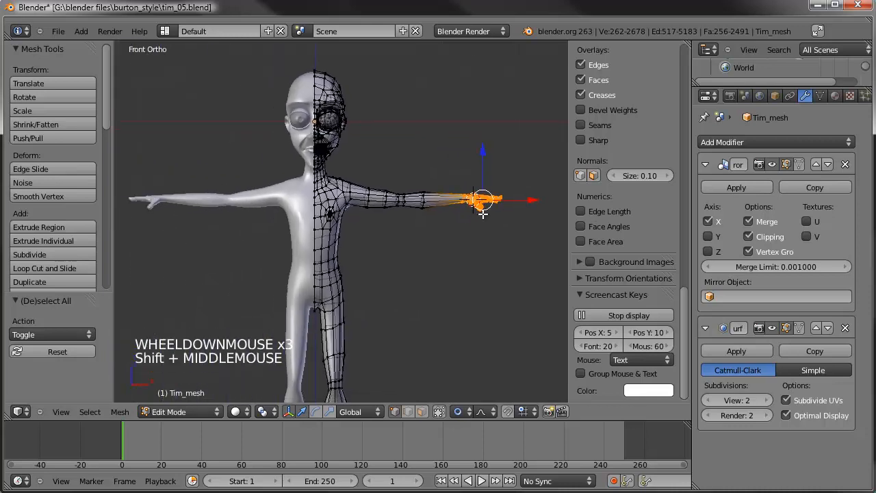
{"action": "key", "text": "s"}
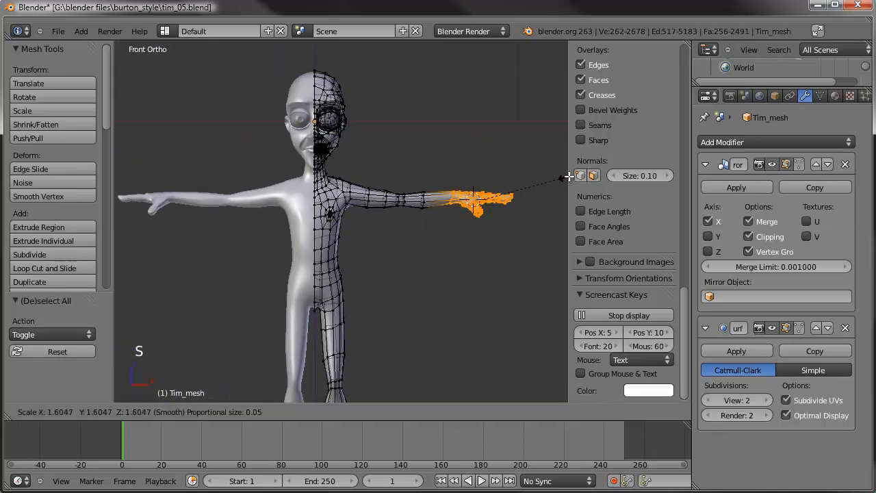
{"action": "left_click", "coordinate": [570, 176]}
Scale the selected hand up once more by about 1.07
{"action": "middle_click_drag", "start_coordinate": [332, 318], "coordinate": [520, 193], "text": "shift"}
{"action": "scroll", "coordinate": [380, 315], "scroll_direction": "down", "scroll_amount": 1}
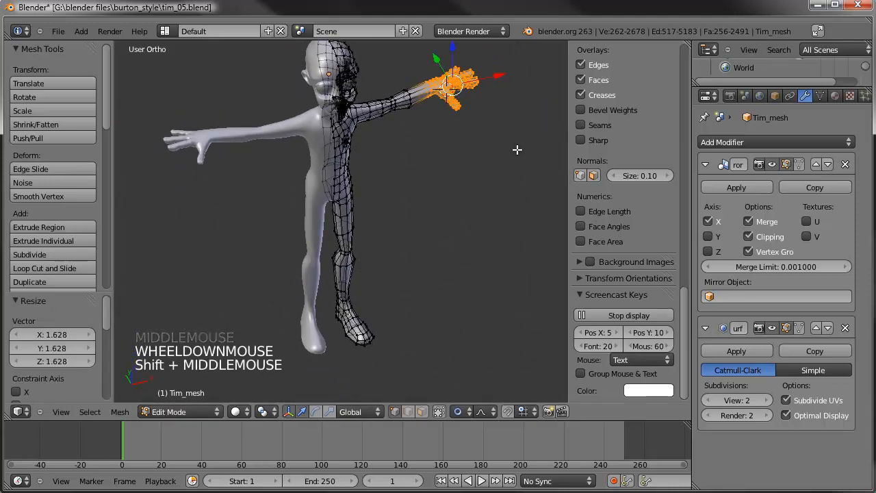
{"action": "key", "text": "s"}
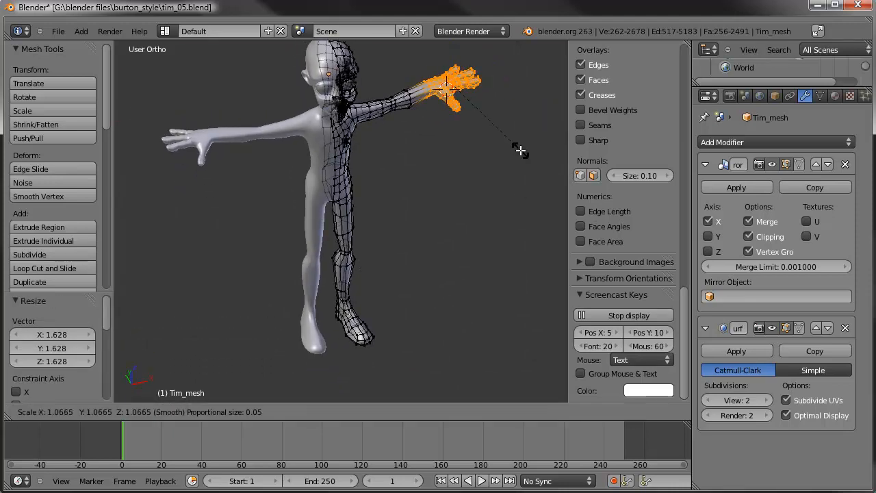
{"action": "left_click", "coordinate": [520, 150]}
Move the hand in top view by about 0.033 in X and -0.080 in Y to line it up with the forearm
{"action": "key", "text": "KP_7"}
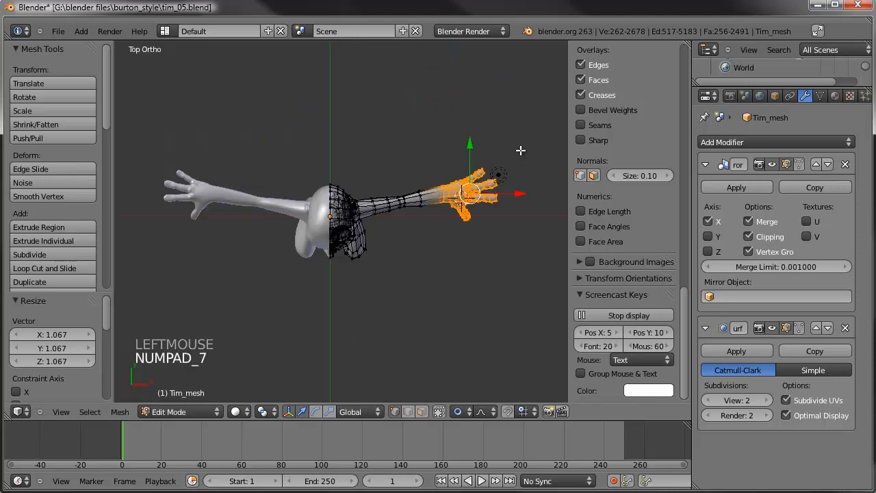
{"action": "scroll", "coordinate": [520, 150], "scroll_direction": "up", "scroll_amount": 2}
{"action": "middle_click_drag", "start_coordinate": [520, 150], "coordinate": [472, 159], "text": "shift"}
{"action": "scroll", "coordinate": [472, 161], "scroll_direction": "up", "scroll_amount": 3}
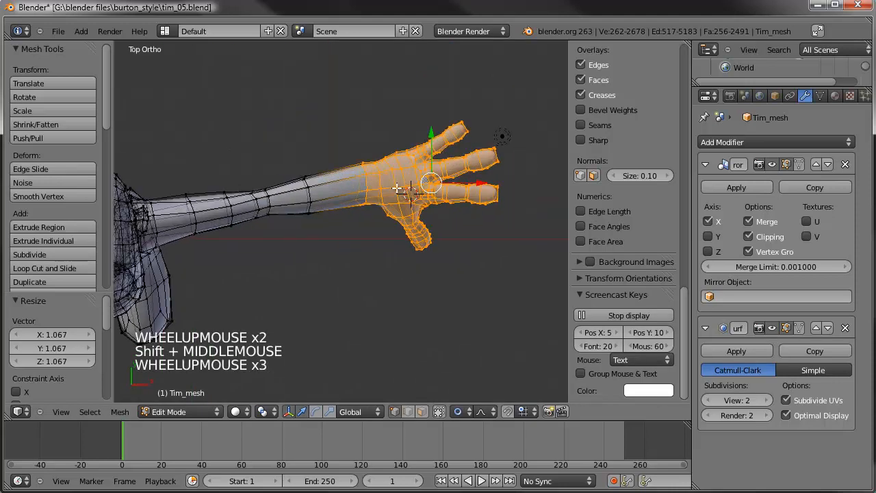
{"action": "key", "text": "g"}
{"action": "left_click", "coordinate": [475, 169]}
Select the edge loop around the forearm just past the elbow and scale it up by about 1.25
{"action": "middle_click_drag", "start_coordinate": [312, 195], "coordinate": [391, 187], "text": "shift"}
{"action": "right_click", "coordinate": [388, 186], "text": "alt"}
{"action": "key", "text": "s"}
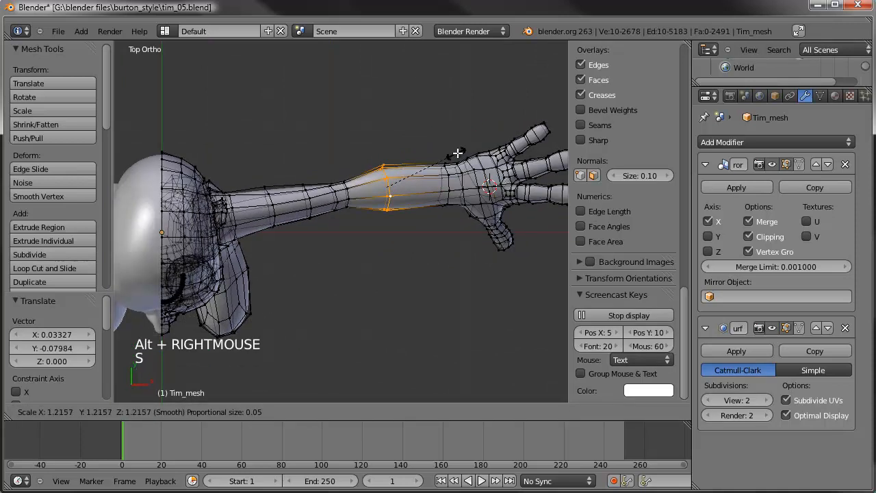
{"action": "left_click", "coordinate": [457, 154]}
Scale the wrist edge loop to about 0.70 and edge-slide it toward the hand by a factor of about 0.54
{"action": "right_click", "coordinate": [447, 182], "text": "alt"}
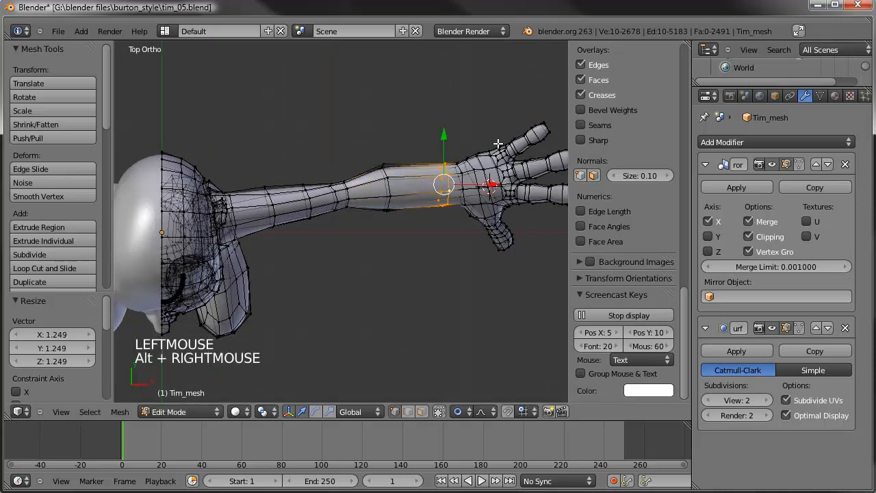
{"action": "key", "text": "s"}
{"action": "left_click", "coordinate": [486, 165]}
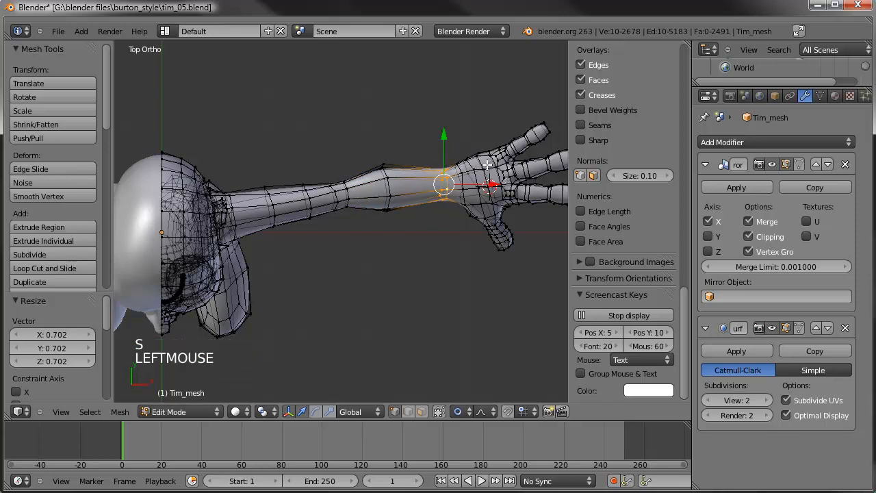
{"action": "key", "text": "ctrl+e"}
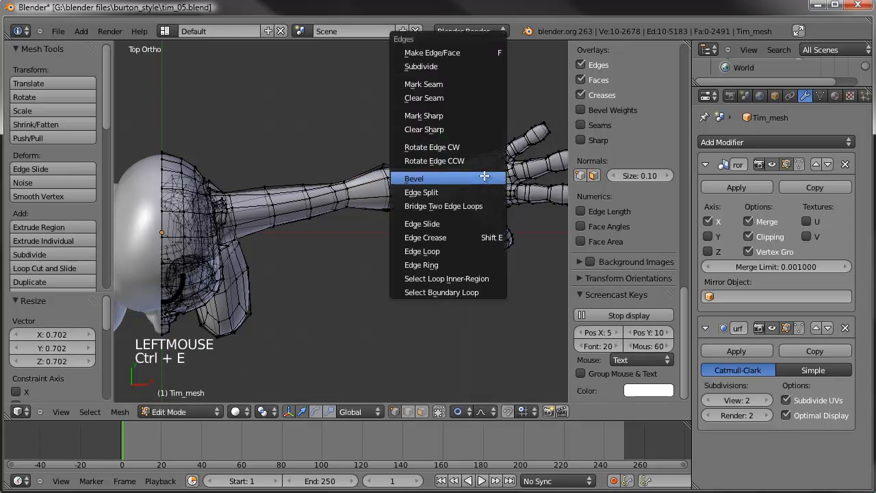
{"action": "left_click", "coordinate": [452, 222]}
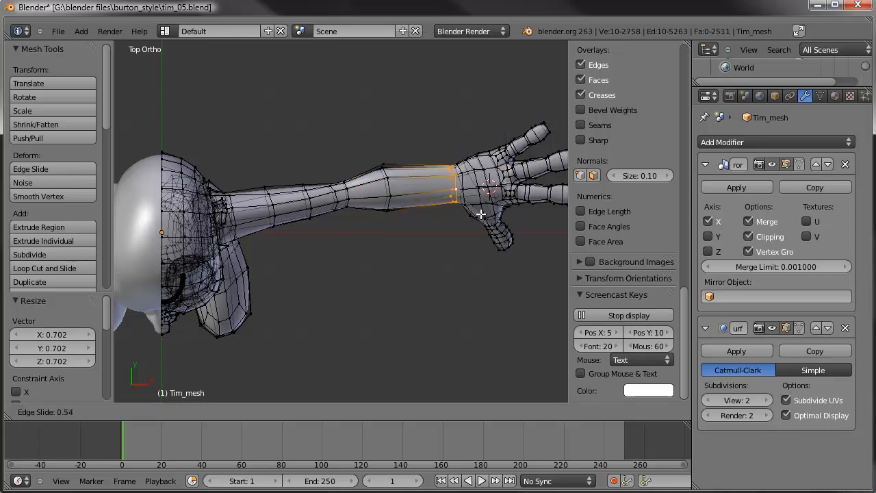
{"action": "left_click", "coordinate": [484, 211]}
Narrow the wrist edge loop by scaling it to about 0.685 with proportional size 0.42
{"action": "key", "text": "s"}
{"action": "key", "text": "s"}
{"action": "right_click", "coordinate": [508, 167]}
{"action": "key", "text": "s"}
{"action": "key", "text": "s"}
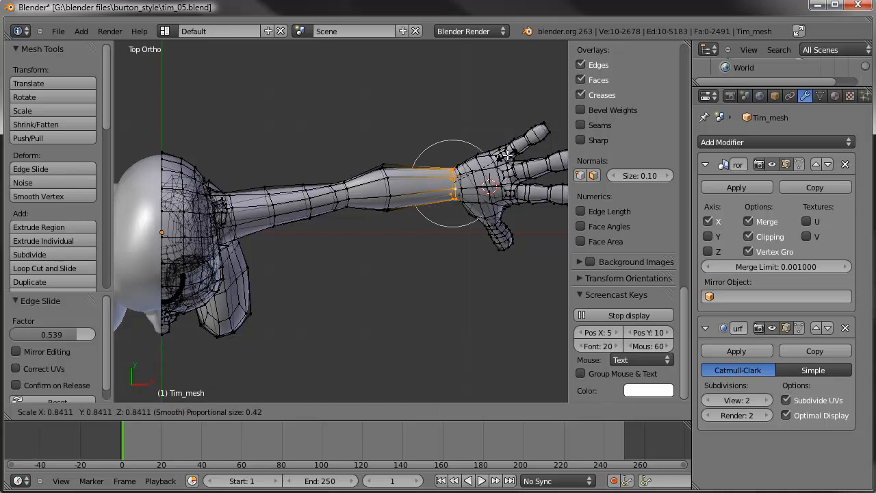
{"action": "left_click", "coordinate": [433, 192]}
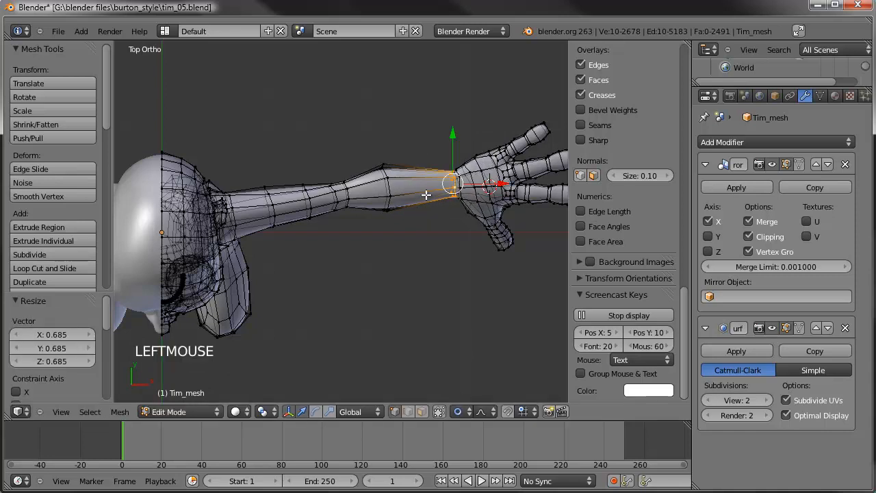
Add a loop cut on the forearm close to the wrist and scale it to about 0.825 with proportional size 0.29
{"action": "middle_click_drag", "start_coordinate": [434, 209], "coordinate": [419, 112]}
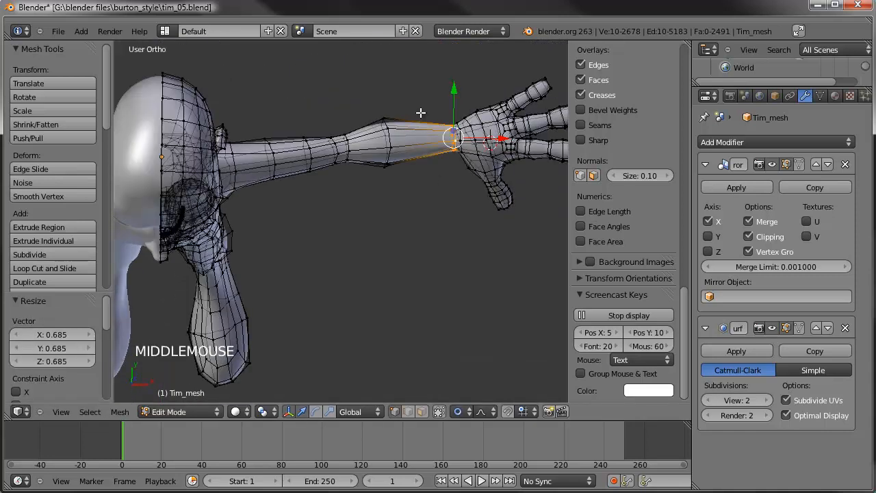
{"action": "key", "text": "ctrl+r"}
{"action": "left_click", "coordinate": [421, 114]}
{"action": "left_click", "coordinate": [439, 122]}
{"action": "key", "text": "s"}
{"action": "key", "text": "s"}
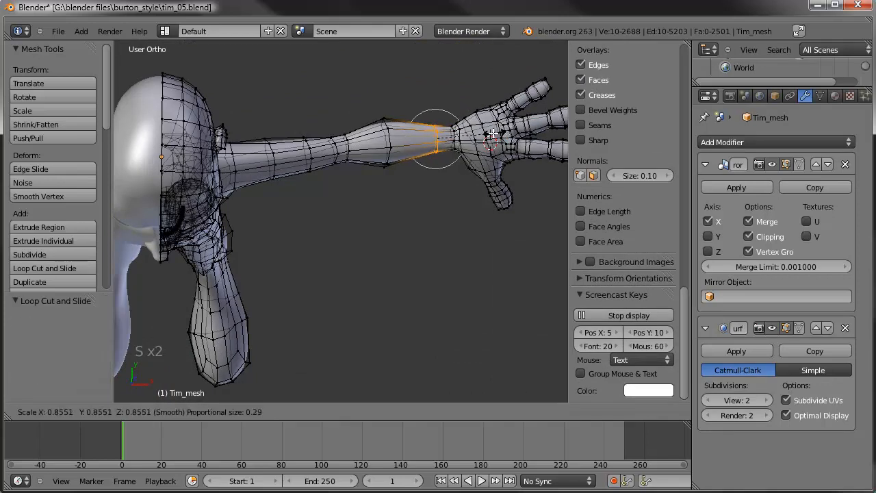
{"action": "left_click", "coordinate": [491, 134]}
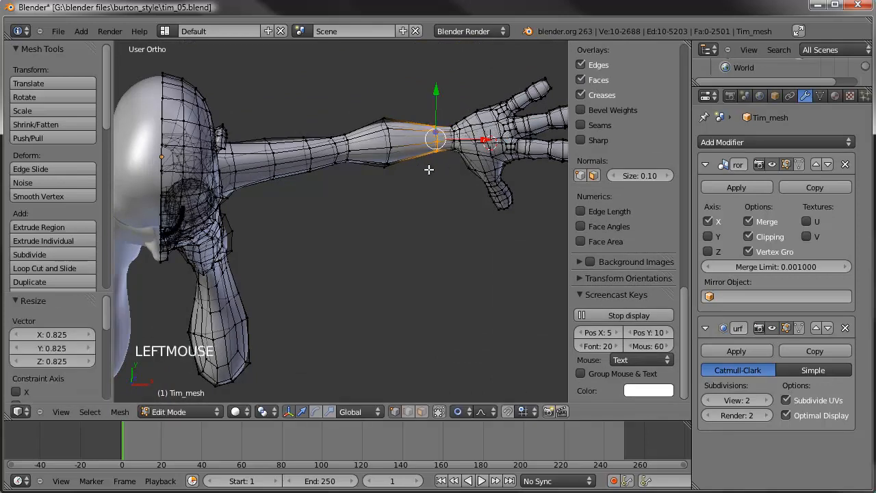
Rescale the mid-forearm edge loop in front view and move it by about -0.044 in X and -0.024 in Z
{"action": "key", "text": "KP_1"}
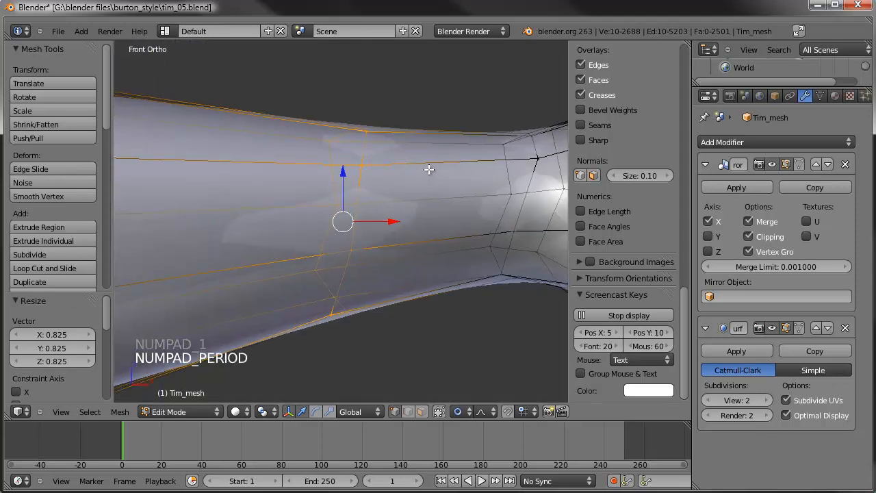
{"action": "scroll", "coordinate": [428, 169], "scroll_direction": "down", "scroll_amount": 6}
{"action": "scroll", "coordinate": [391, 209], "scroll_direction": "down", "scroll_amount": 1}
{"action": "middle_click_drag", "start_coordinate": [289, 226], "coordinate": [430, 220], "text": "shift"}
{"action": "scroll", "coordinate": [383, 212], "scroll_direction": "down", "scroll_amount": 3}
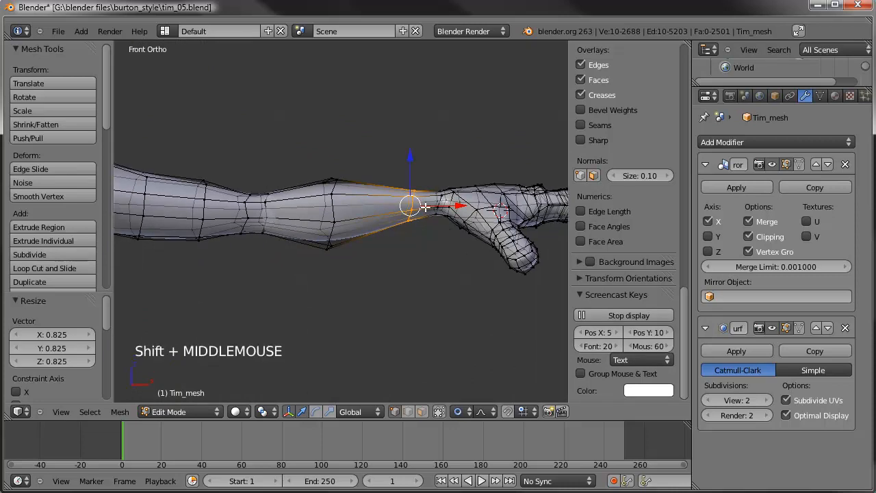
{"action": "right_click", "coordinate": [330, 212], "text": "alt"}
{"action": "key", "text": "s"}
{"action": "left_click", "coordinate": [470, 161]}
{"action": "key", "text": "g"}
{"action": "left_click", "coordinate": [465, 162]}
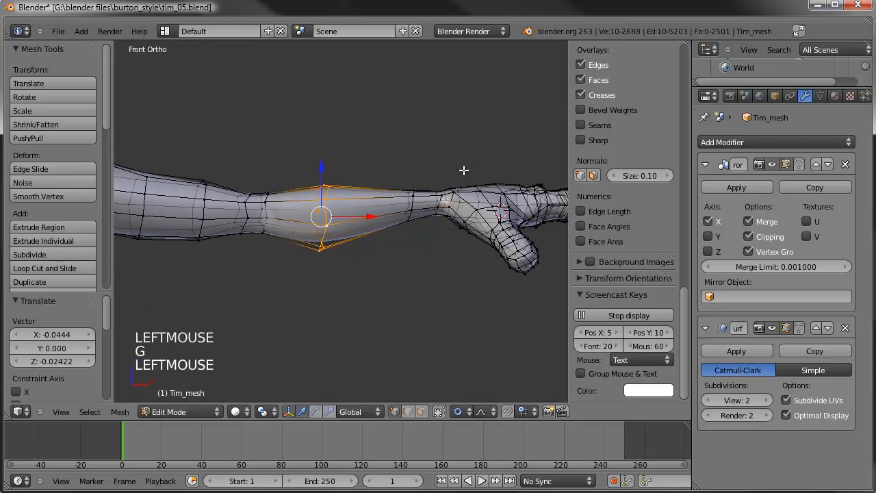
Select the wrist edge loop and scale it by about 1.36 along Z with proportional size 0.29
{"action": "scroll", "coordinate": [460, 176], "scroll_direction": "down", "scroll_amount": 3}
{"action": "scroll", "coordinate": [457, 181], "scroll_direction": "up", "scroll_amount": 6}
{"action": "middle_click_drag", "start_coordinate": [465, 185], "coordinate": [301, 191], "text": "shift"}
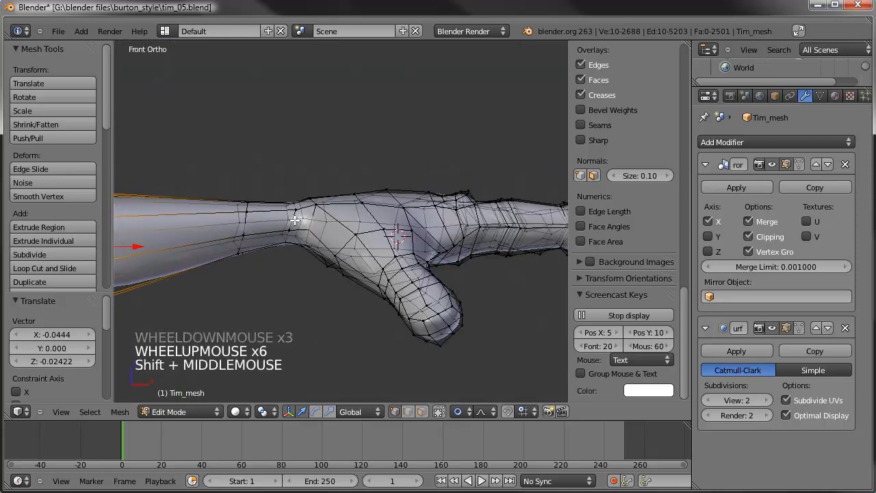
{"action": "right_click", "coordinate": [288, 217], "text": "alt"}
{"action": "key", "text": "s"}
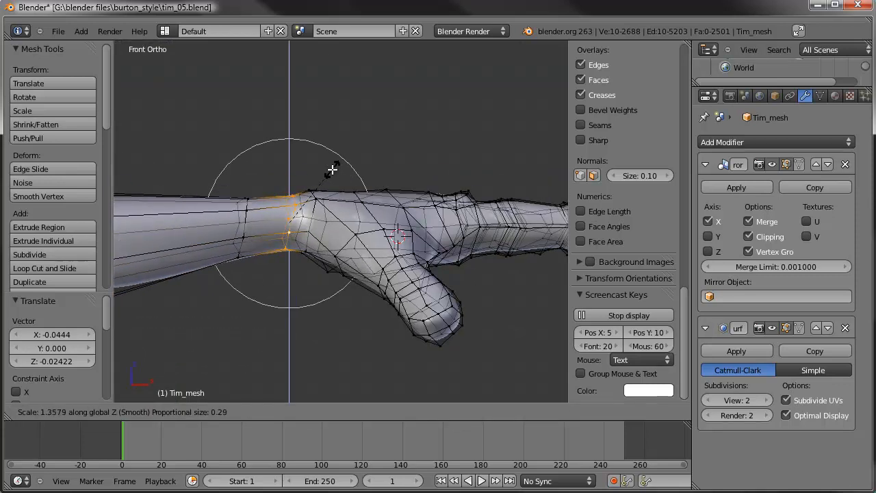
{"action": "left_click", "coordinate": [329, 176]}
{"action": "right_click", "coordinate": [319, 182]}
{"action": "key", "text": "g"}
{"action": "key", "text": "g"}
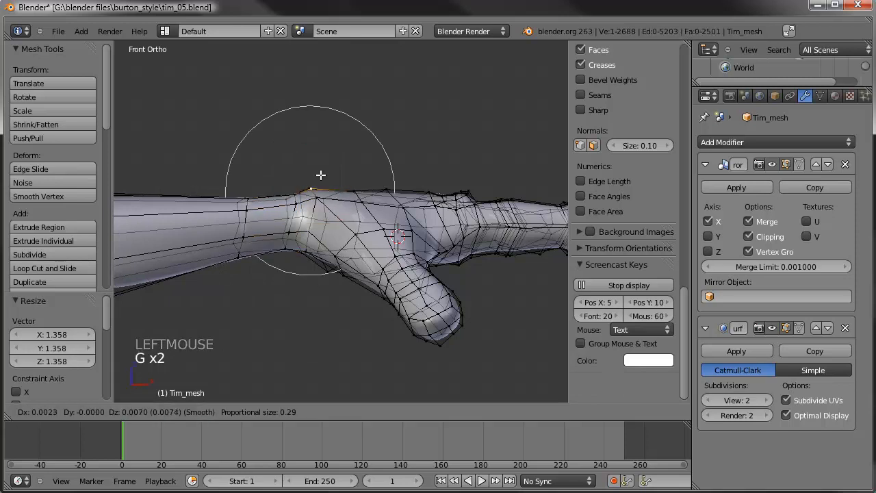
{"action": "right_click", "coordinate": [318, 179]}
Select four vertices on top of the wrist and raise them about 0.030 along Z with proportional size 0.35
{"action": "middle_click_drag", "start_coordinate": [319, 179], "coordinate": [308, 217]}
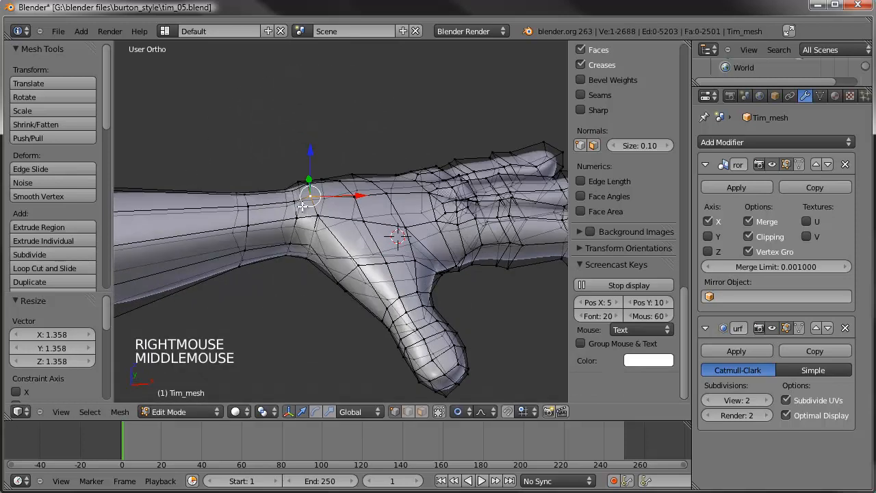
{"action": "right_click", "coordinate": [293, 189]}
{"action": "right_click", "coordinate": [301, 187], "text": "shift"}
{"action": "right_click", "coordinate": [309, 185], "text": "shift"}
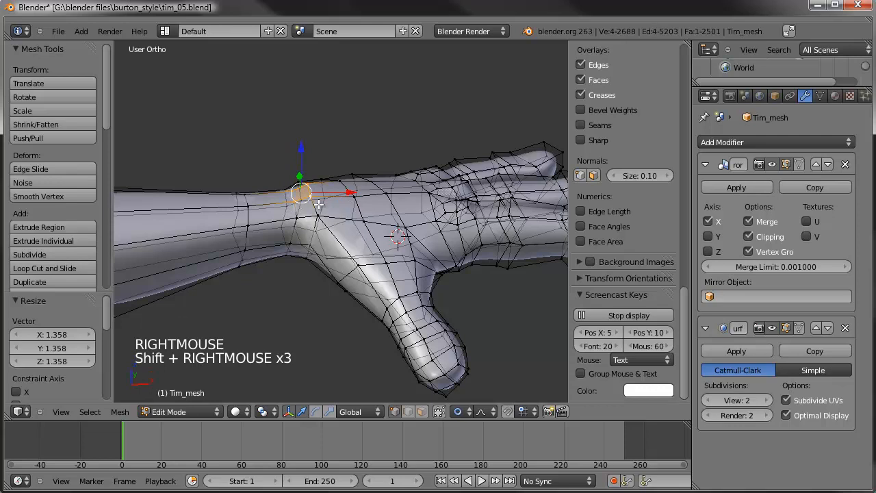
{"action": "key", "text": "g"}
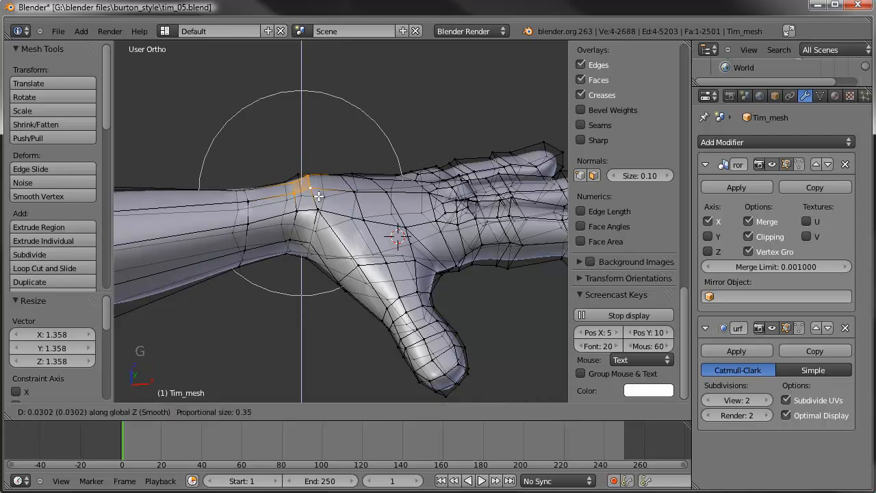
{"action": "scroll", "coordinate": [319, 196], "scroll_direction": "down", "scroll_amount": 4}
{"action": "left_click", "coordinate": [319, 196]}
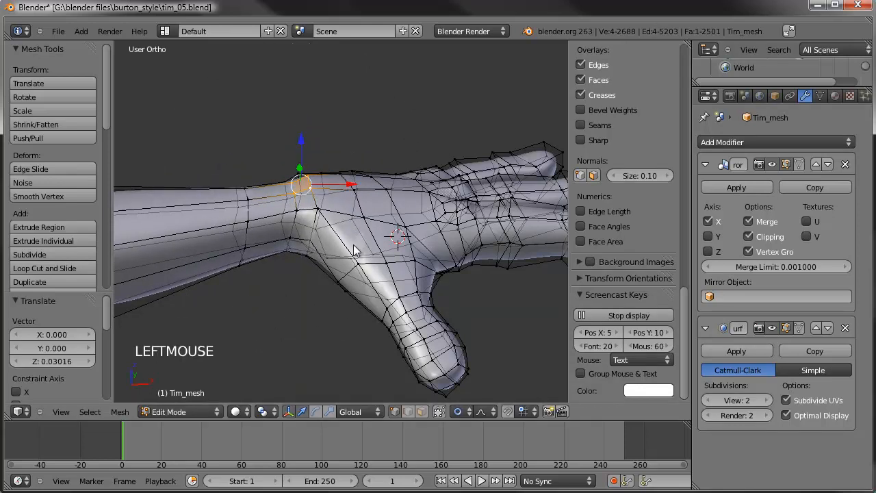
Examine the hand and arm proportions against the whole figure in Sculpt Mode
{"action": "key", "text": "Tab"}
{"action": "scroll", "coordinate": [353, 244], "scroll_direction": "down", "scroll_amount": 5}
{"action": "mouse_move", "coordinate": [353, 244]}
{"action": "middle_mouse_down"}
{"action": "mouse_move", "coordinate": [356, 205]}
{"action": "mouse_move", "coordinate": [262, 243]}
{"action": "mouse_move", "coordinate": [397, 236]}
{"action": "mouse_move", "coordinate": [449, 217]}
{"action": "middle_mouse_up"}
{"action": "scroll", "coordinate": [262, 243], "scroll_direction": "down", "scroll_amount": 2}
{"action": "scroll", "coordinate": [382, 234], "scroll_direction": "down", "scroll_amount": 3}
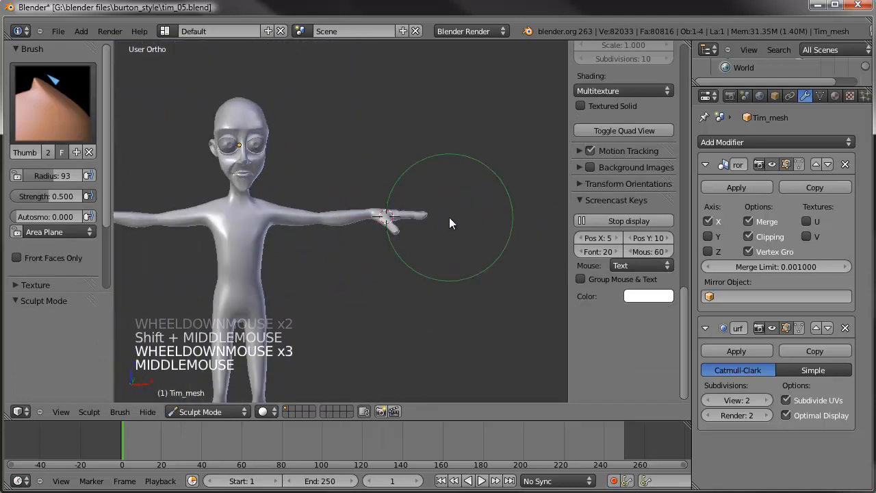
Circle-select the whole hand in front view, lower it slightly along Z and check the arm in Sculpt Mode
{"action": "key", "text": "KP_1"}
{"action": "scroll", "coordinate": [448, 218], "scroll_direction": "up", "scroll_amount": 2}
{"action": "key", "text": "Tab"}
{"action": "scroll", "coordinate": [373, 235], "scroll_direction": "up", "scroll_amount": 1}
{"action": "scroll", "coordinate": [367, 237], "scroll_direction": "up", "scroll_amount": 1}
{"action": "key", "text": "a"}
{"action": "key", "text": "c"}
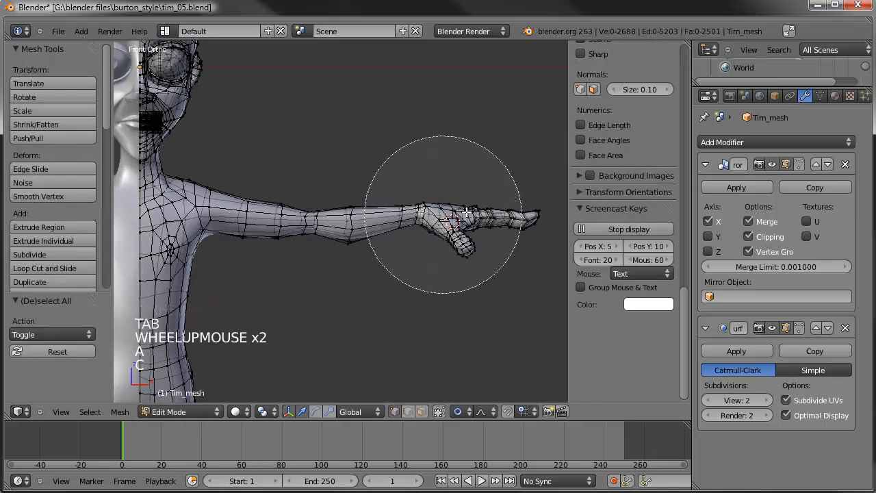
{"action": "left_click_drag", "start_coordinate": [495, 218], "coordinate": [469, 215]}
{"action": "right_click", "coordinate": [477, 175]}
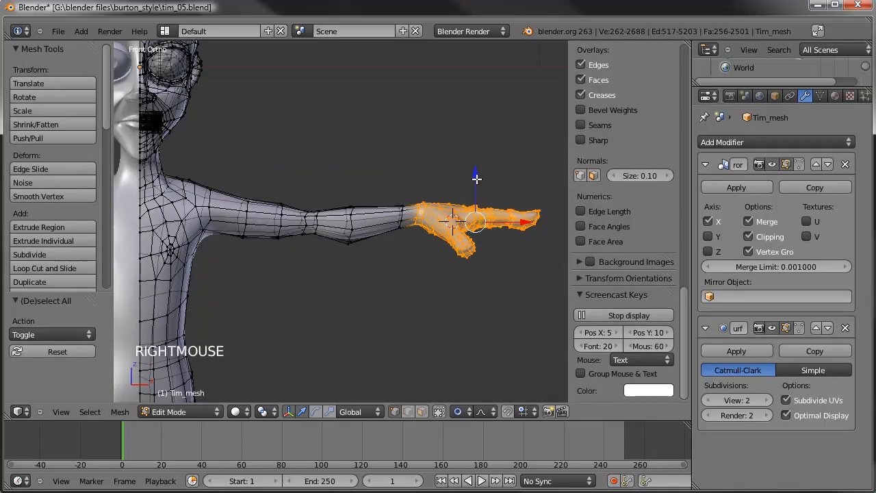
{"action": "left_click_drag", "start_coordinate": [476, 177], "coordinate": [475, 195]}
{"action": "key", "text": "Tab"}
{"action": "scroll", "coordinate": [443, 210], "scroll_direction": "down", "scroll_amount": 4}
{"action": "mouse_move", "coordinate": [443, 211]}
{"action": "middle_mouse_down", "text": "shift"}
{"action": "mouse_move", "coordinate": [303, 254]}
{"action": "mouse_move", "coordinate": [289, 296]}
{"action": "mouse_move", "coordinate": [377, 234]}
{"action": "mouse_move", "coordinate": [399, 286]}
{"action": "mouse_move", "coordinate": [473, 165]}
{"action": "middle_mouse_up", "text": "shift"}
{"action": "scroll", "coordinate": [392, 218], "scroll_direction": "up", "scroll_amount": 3}
{"action": "key", "text": "KP_1"}
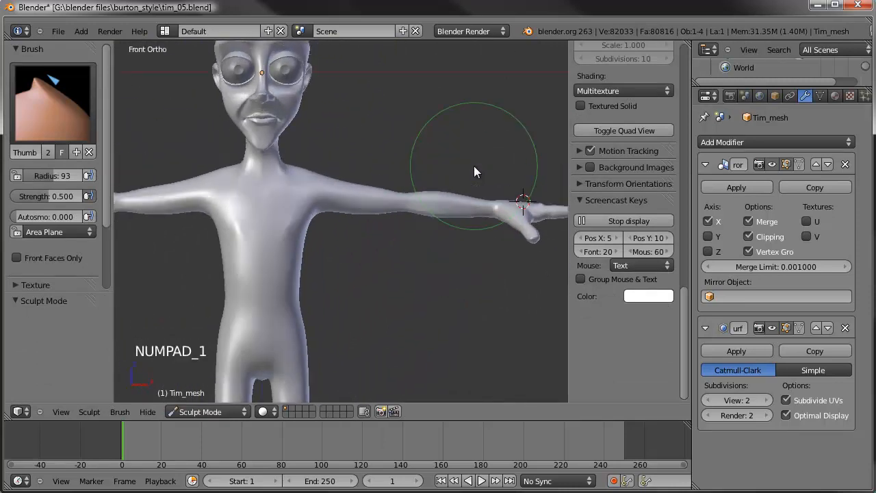
Select the edge loop around the shoulder joint and move it about -0.052 in X and 0.004 in Z with proportional size 0.39
{"action": "key", "text": "Tab"}
{"action": "scroll", "coordinate": [418, 188], "scroll_direction": "up", "scroll_amount": 3}
{"action": "scroll", "coordinate": [332, 235], "scroll_direction": "up", "scroll_amount": 1}
{"action": "middle_click_drag", "start_coordinate": [333, 235], "coordinate": [350, 184], "text": "shift"}
{"action": "right_click", "coordinate": [330, 177], "text": "alt"}
{"action": "right_click", "coordinate": [327, 168], "text": "alt"}
{"action": "right_click", "coordinate": [382, 188], "text": "alt+shift"}
{"action": "scroll", "coordinate": [390, 196], "scroll_direction": "up", "scroll_amount": 1}
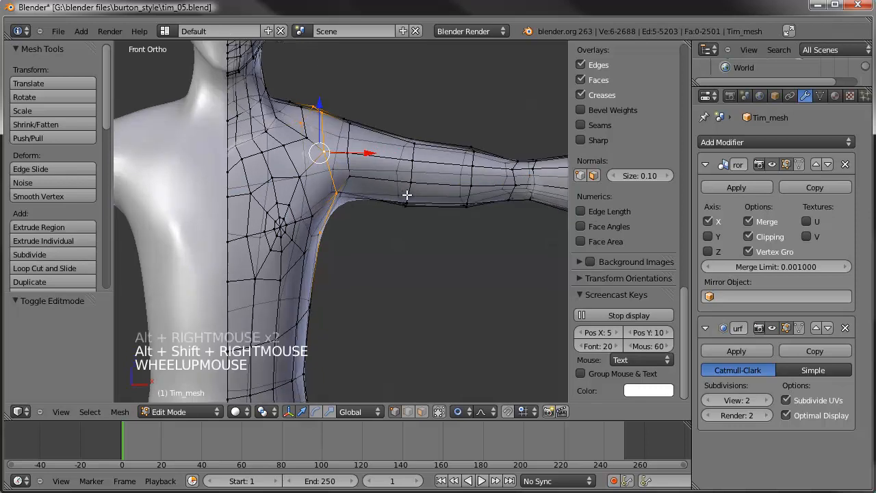
{"action": "middle_click_drag", "start_coordinate": [363, 218], "coordinate": [342, 221]}
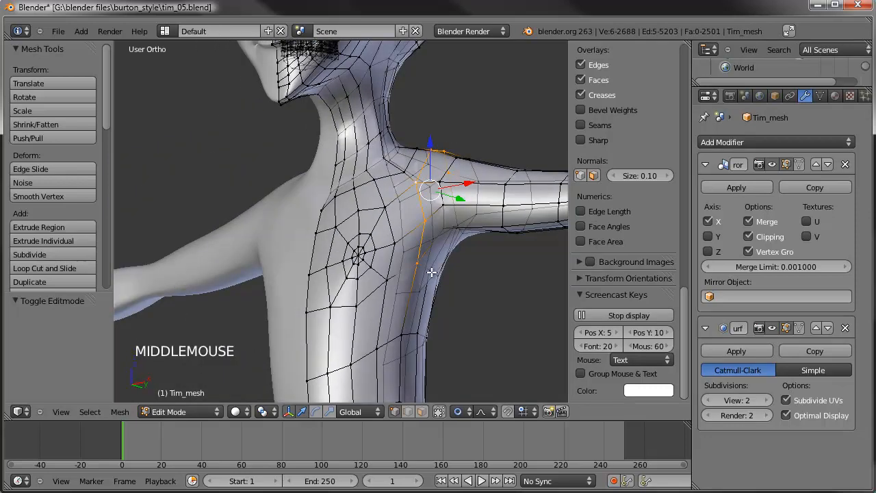
{"action": "right_click", "coordinate": [430, 251], "text": "alt+shift"}
{"action": "key", "text": "KP_1"}
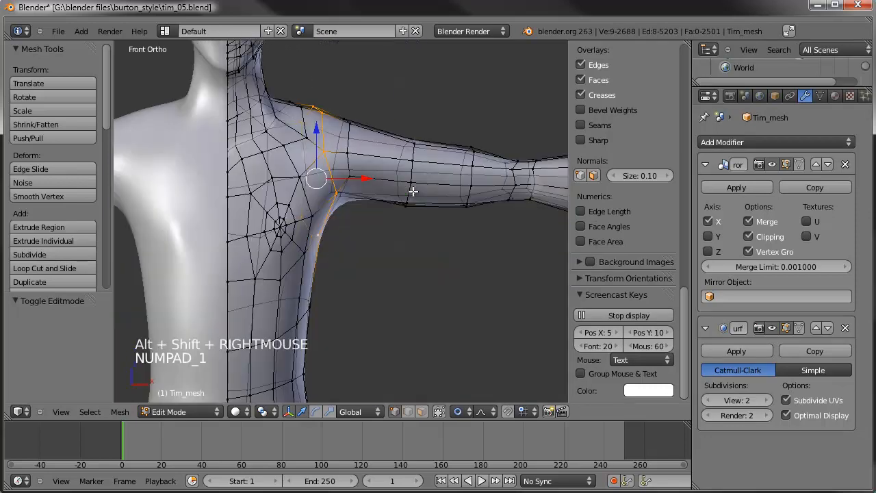
{"action": "key", "text": "g"}
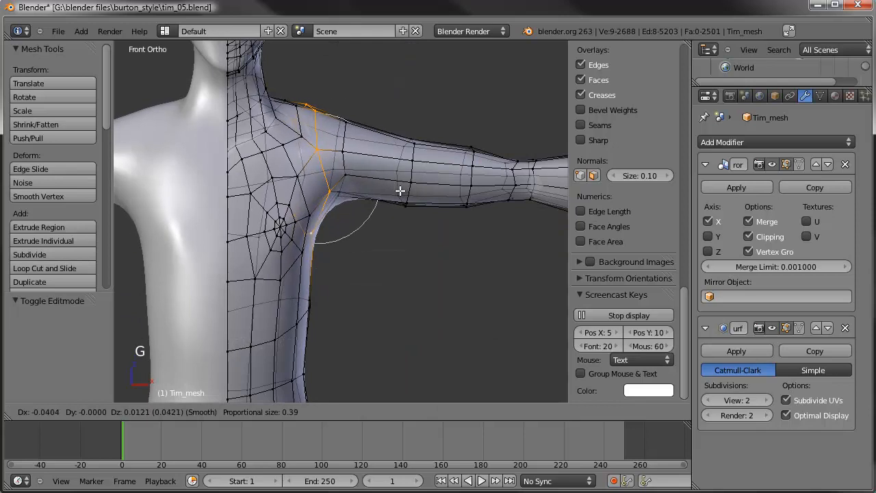
{"action": "left_click", "coordinate": [397, 192]}
Add a loop cut between shoulder and upper arm, scale it by 0.896 and shift it toward the torso with proportional size 0.24
{"action": "key", "text": "ctrl+r"}
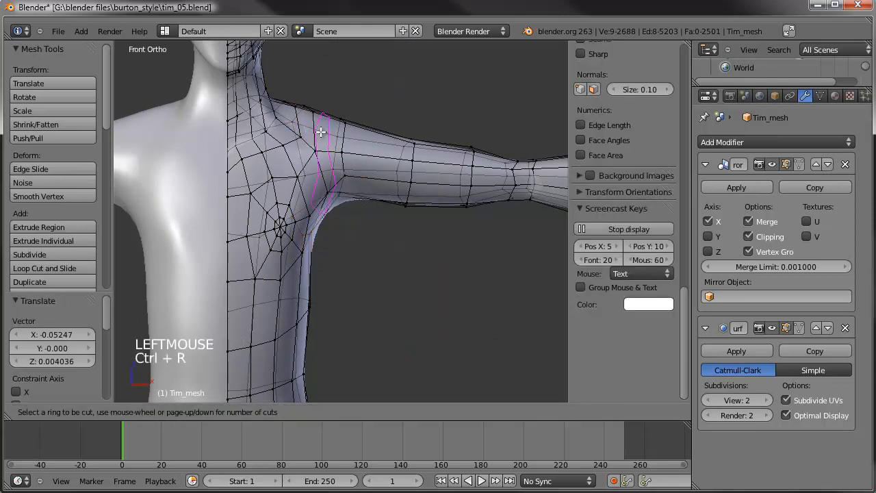
{"action": "left_click", "coordinate": [438, 115]}
{"action": "key", "text": "s"}
{"action": "key", "text": "s"}
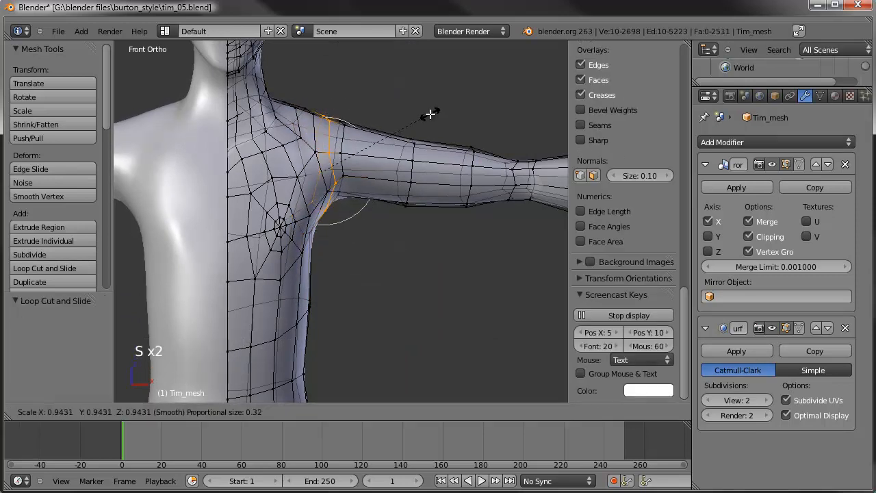
{"action": "left_click", "coordinate": [423, 113]}
{"action": "key", "text": "g"}
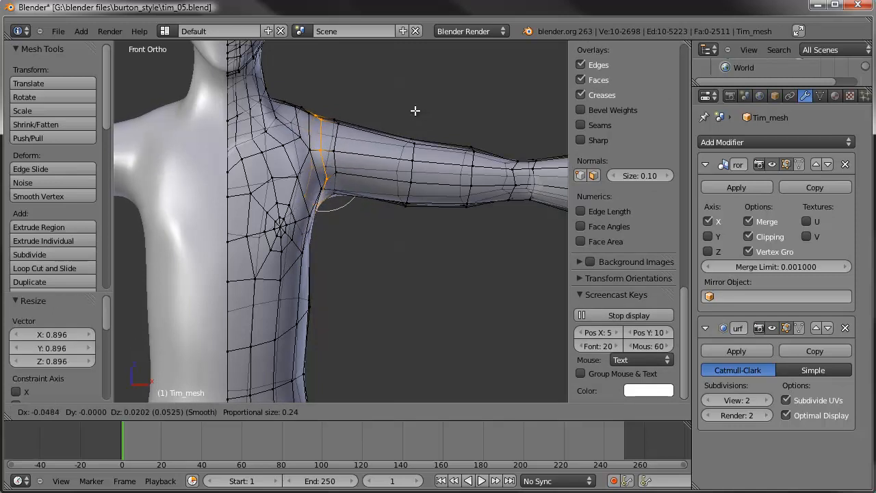
{"action": "left_click", "coordinate": [404, 110]}
Scale the uppermost arm edge loop by 0.812 and move it about -0.004 in X and 0.040 in Z
{"action": "key", "text": "a"}
{"action": "key", "text": "c"}
{"action": "right_click", "coordinate": [349, 116]}
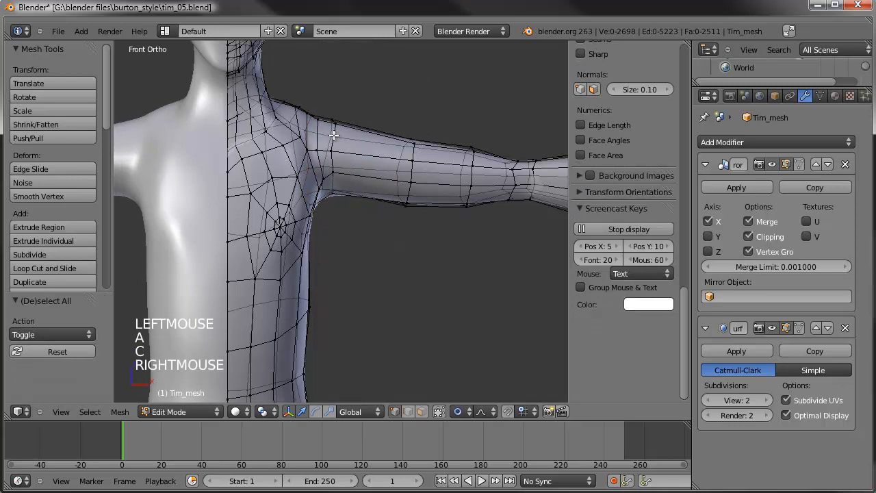
{"action": "right_click", "coordinate": [418, 128], "text": "alt"}
{"action": "key", "text": "s"}
{"action": "left_click", "coordinate": [440, 121]}
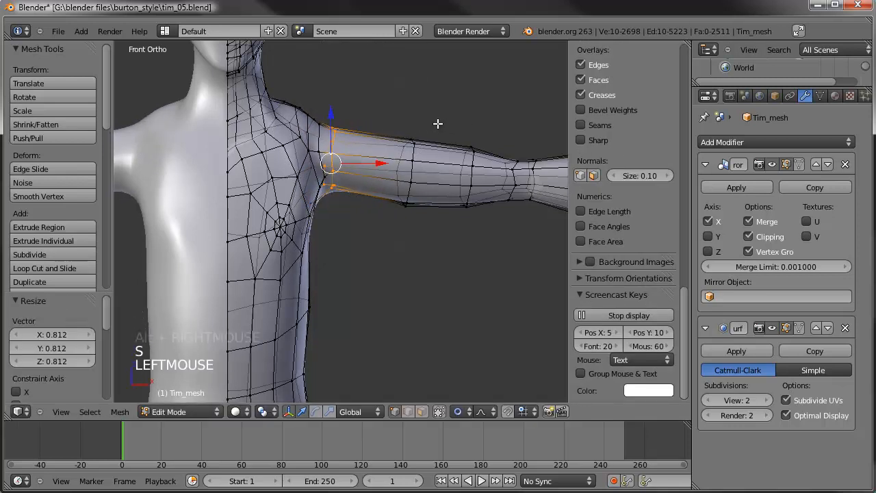
{"action": "key", "text": "g"}
{"action": "left_click", "coordinate": [438, 119]}
Move the mid upper-arm edge loop about -0.012 in X and 0.040 in Z, and check the shape in Sculpt Mode
{"action": "right_click", "coordinate": [410, 161], "text": "alt"}
{"action": "key", "text": "g"}
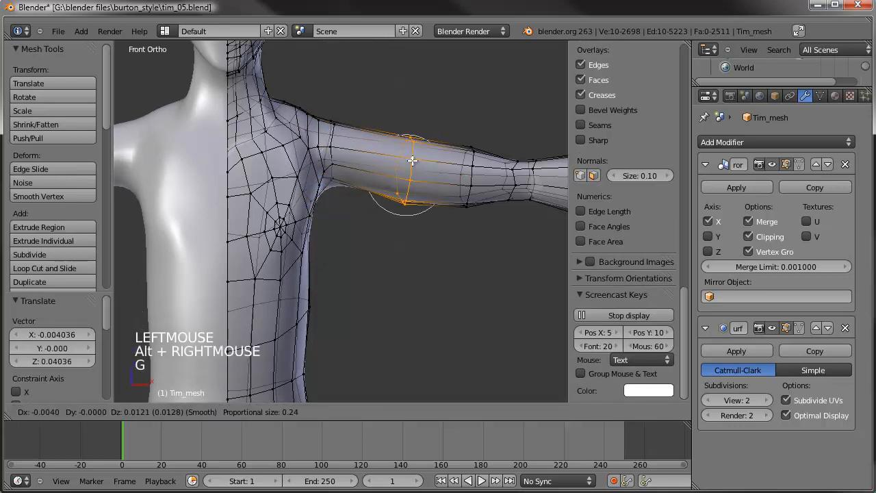
{"action": "left_click", "coordinate": [411, 158]}
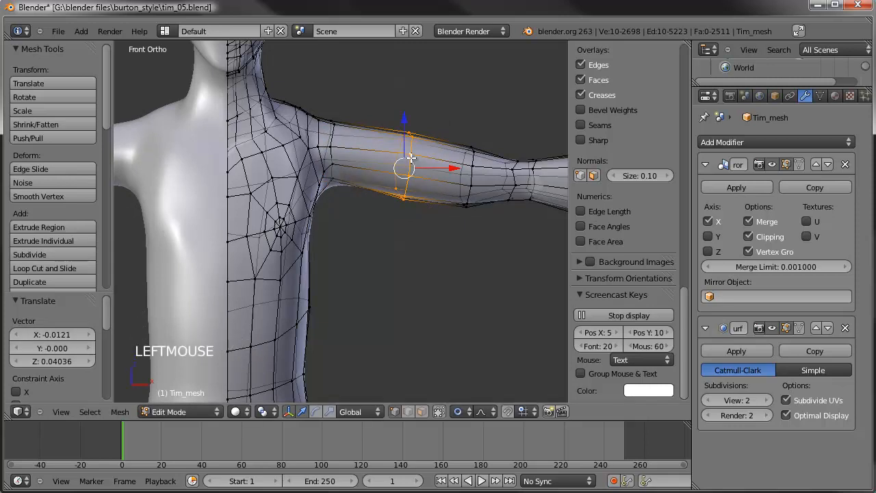
{"action": "scroll", "coordinate": [410, 157], "scroll_direction": "down", "scroll_amount": 4}
{"action": "scroll", "coordinate": [410, 157], "scroll_direction": "down", "scroll_amount": 2}
{"action": "key", "text": "Tab"}
{"action": "scroll", "coordinate": [318, 199], "scroll_direction": "down", "scroll_amount": 1}
{"action": "mouse_move", "coordinate": [318, 199]}
{"action": "middle_mouse_down"}
{"action": "mouse_move", "coordinate": [387, 255]}
{"action": "mouse_move", "coordinate": [524, 253]}
{"action": "mouse_move", "coordinate": [252, 219]}
{"action": "mouse_move", "coordinate": [341, 239]}
{"action": "mouse_move", "coordinate": [370, 235]}
{"action": "mouse_move", "coordinate": [368, 214]}
{"action": "middle_mouse_up"}
{"action": "key", "text": "KP_1"}
Raise the vertex on top of the shoulder about 0.024 in X and 0.067 in Z with proportional size 0.24
{"action": "scroll", "coordinate": [371, 234], "scroll_direction": "up", "scroll_amount": 6}
{"action": "key", "text": "Tab"}
{"action": "scroll", "coordinate": [333, 147], "scroll_direction": "up", "scroll_amount": 2}
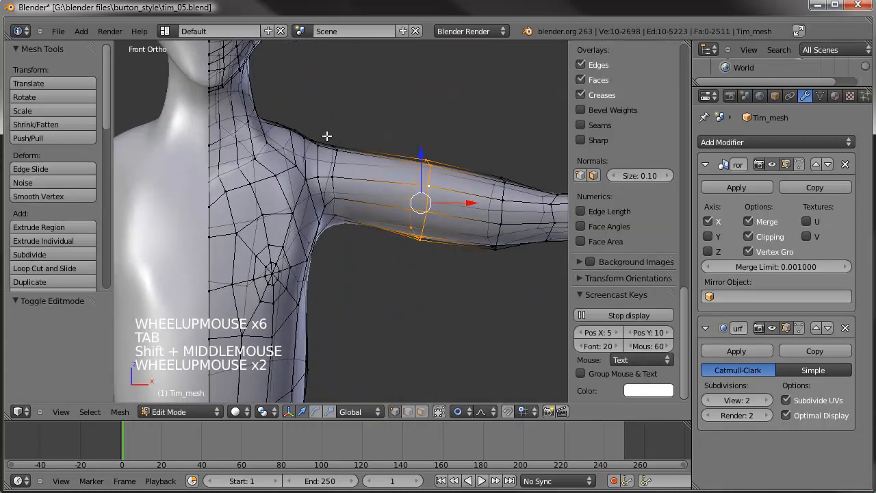
{"action": "right_click", "coordinate": [322, 131]}
{"action": "key", "text": "g"}
{"action": "key", "text": "g"}
{"action": "key", "text": "g"}
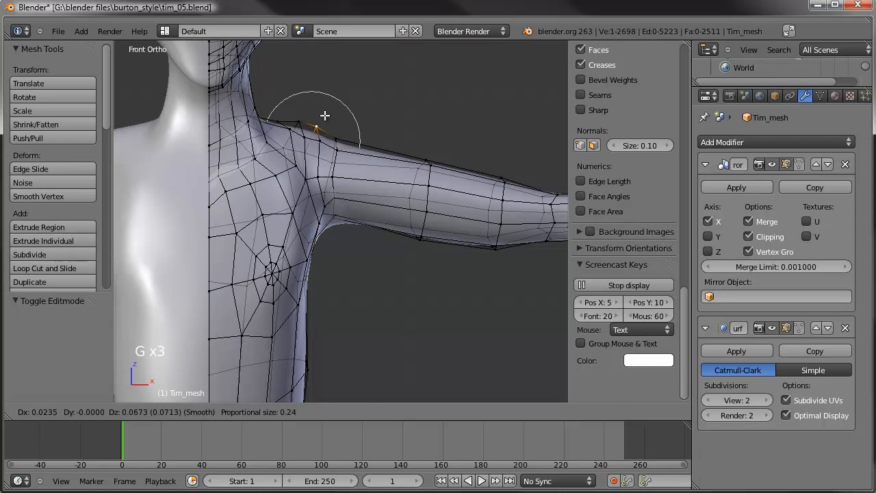
{"action": "left_click", "coordinate": [324, 115]}
Nudge the top vertex of the uppermost arm loop, add its neighbour and move both about 0.044 in X and -0.027 in Z
{"action": "right_click", "coordinate": [337, 137]}
{"action": "key", "text": "g"}
{"action": "key", "text": "g"}
{"action": "left_click", "coordinate": [346, 130]}
{"action": "right_click", "coordinate": [337, 147], "text": "shift"}
{"action": "key", "text": "g"}
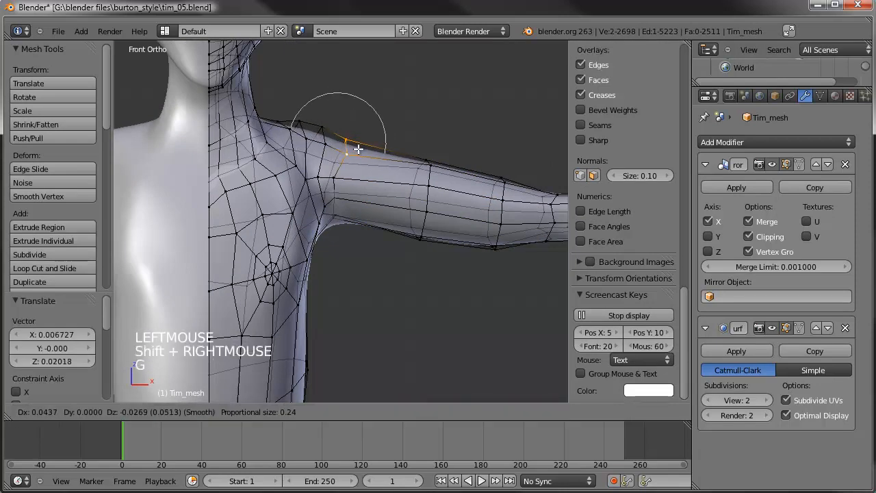
{"action": "left_click", "coordinate": [352, 145]}
Move the front vertex of the uppermost arm loop about 0.05 in X with proportional size 0.20
{"action": "right_click", "coordinate": [332, 176]}
{"action": "key", "text": "g"}
{"action": "key", "text": "g"}
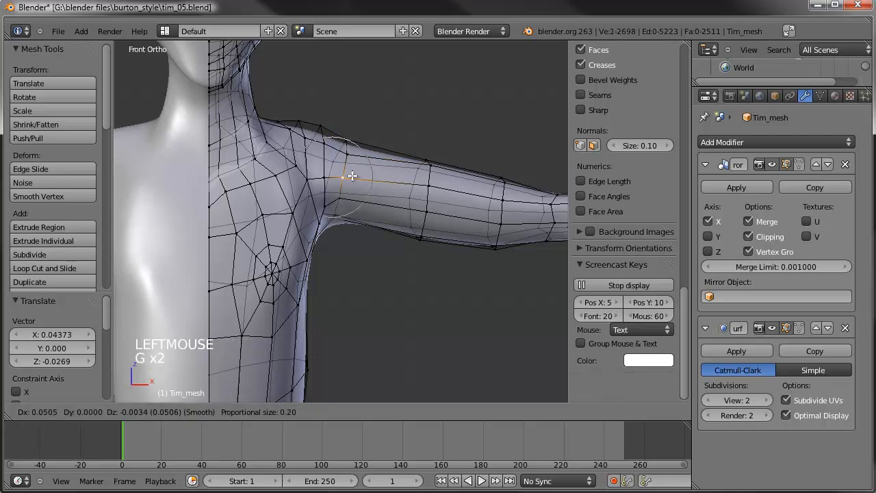
{"action": "left_click", "coordinate": [352, 176]}
Select two vertices on top of the outer shoulder and raise them about 0.040 along Z
{"action": "right_click", "coordinate": [323, 123]}
{"action": "right_click", "coordinate": [322, 142], "text": "shift"}
{"action": "key", "text": "g"}
{"action": "left_click", "coordinate": [321, 135]}
Adjust the inner shoulder-top vertices with proportional size 0.20, moving the last one about -0.024 in X and 0.024 in Z
{"action": "right_click", "coordinate": [299, 130]}
{"action": "key", "text": "g"}
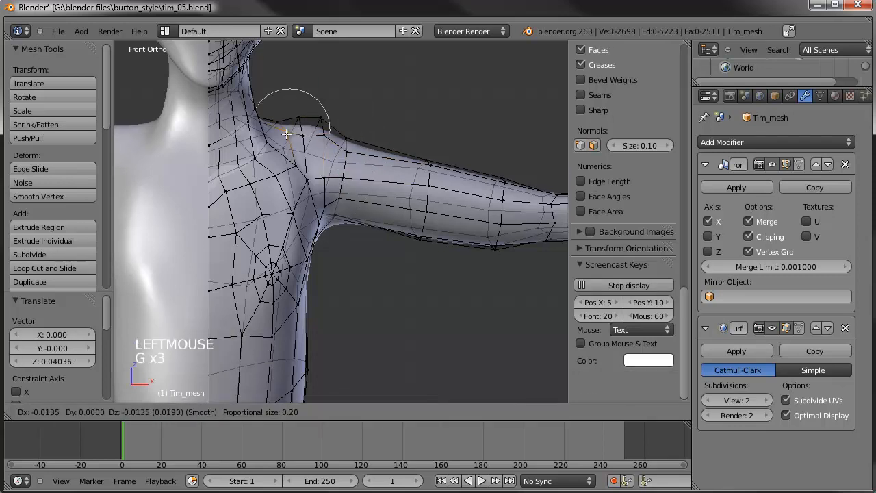
{"action": "left_click", "coordinate": [284, 133]}
{"action": "mouse_move", "coordinate": [289, 130]}
{"action": "right_mouse_down"}
{"action": "mouse_move", "coordinate": [289, 114]}
{"action": "mouse_move", "coordinate": [293, 133]}
{"action": "right_mouse_up"}
{"action": "key", "text": "g"}
{"action": "key", "text": "g"}
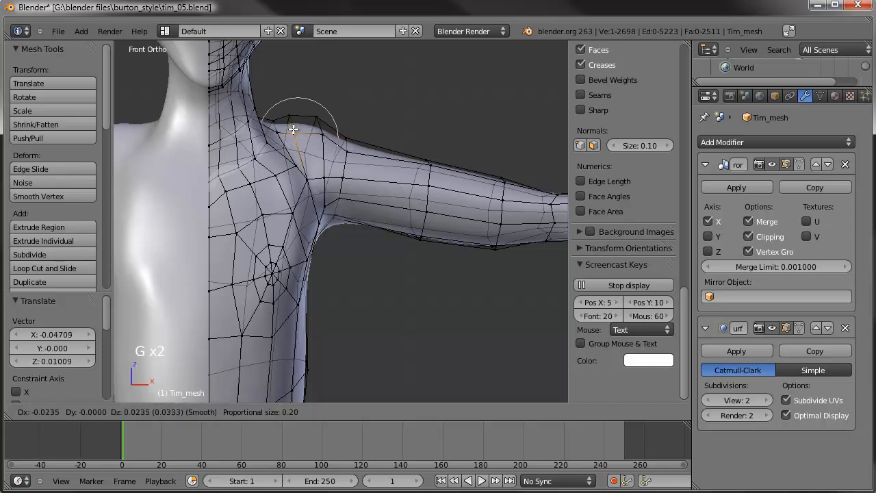
{"action": "left_click", "coordinate": [299, 137]}
{"action": "scroll", "coordinate": [311, 151], "scroll_direction": "down", "scroll_amount": 2}
{"action": "scroll", "coordinate": [311, 151], "scroll_direction": "down", "scroll_amount": 2}
{"action": "scroll", "coordinate": [344, 184], "scroll_direction": "up", "scroll_amount": 1}
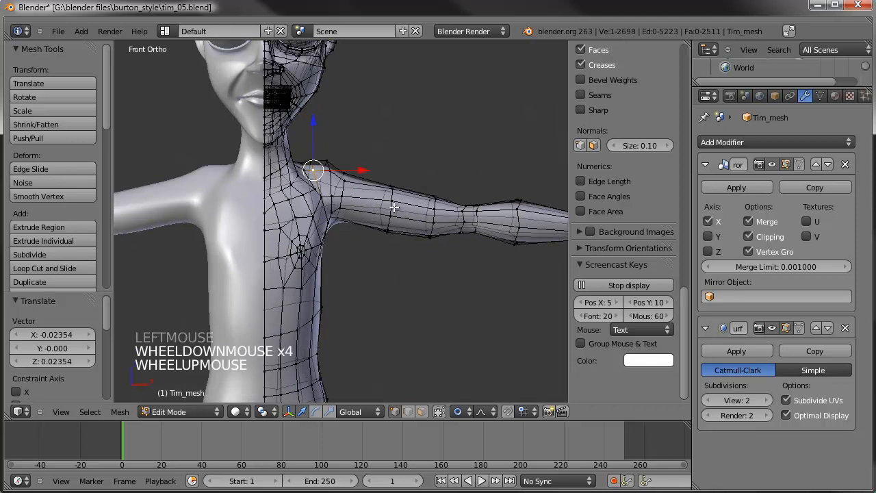
Select the upper-arm edge loop just before the elbow and scale it by 0.880
{"action": "scroll", "coordinate": [382, 210], "scroll_direction": "down", "scroll_amount": 2}
{"action": "middle_click_drag", "start_coordinate": [397, 205], "coordinate": [309, 199], "text": "shift"}
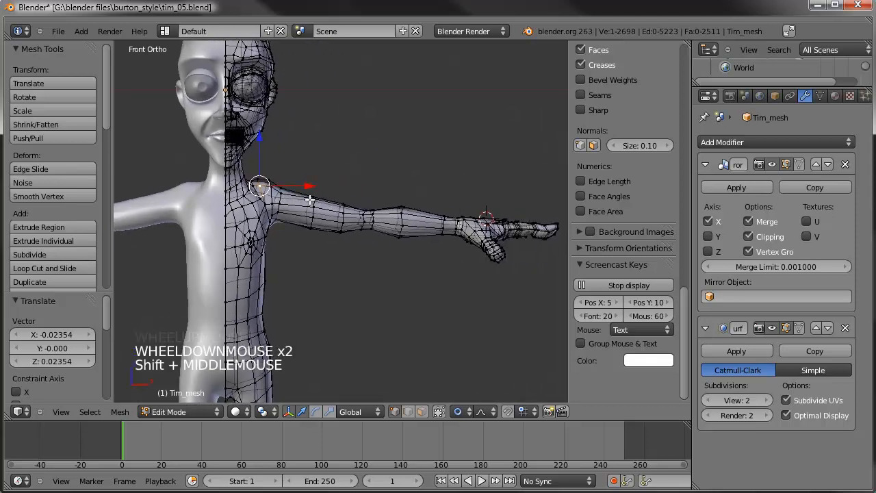
{"action": "right_click", "coordinate": [349, 214], "text": "alt"}
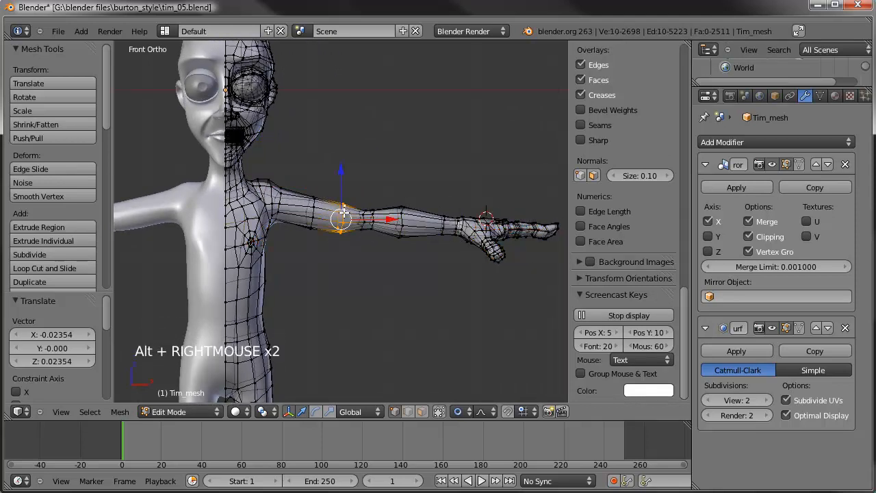
{"action": "right_click", "coordinate": [344, 213], "text": "alt"}
{"action": "scroll", "coordinate": [383, 175], "scroll_direction": "up", "scroll_amount": 2}
{"action": "key", "text": "s"}
{"action": "left_click", "coordinate": [440, 161]}
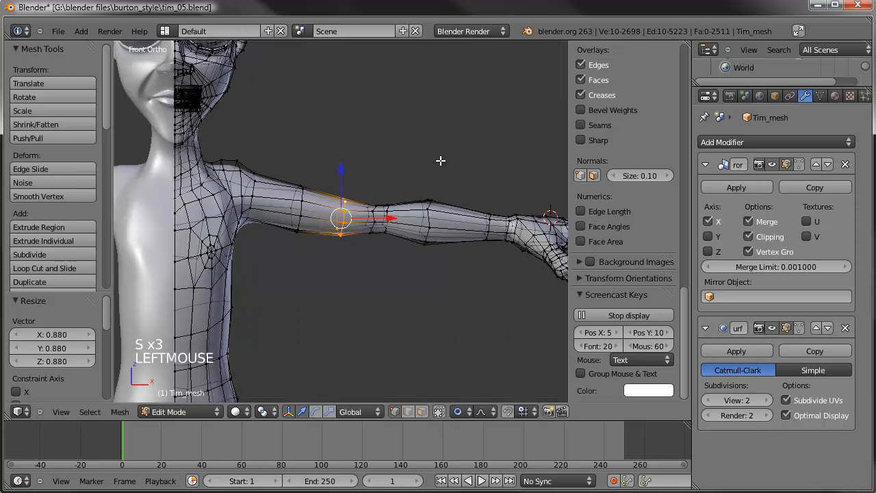
{"action": "key", "text": "g"}
{"action": "left_click", "coordinate": [440, 161]}
Select the elbow edge loop and snap the 3D cursor to it
{"action": "scroll", "coordinate": [440, 161], "scroll_direction": "down", "scroll_amount": 5}
{"action": "middle_click_drag", "start_coordinate": [435, 170], "coordinate": [302, 206], "text": "shift"}
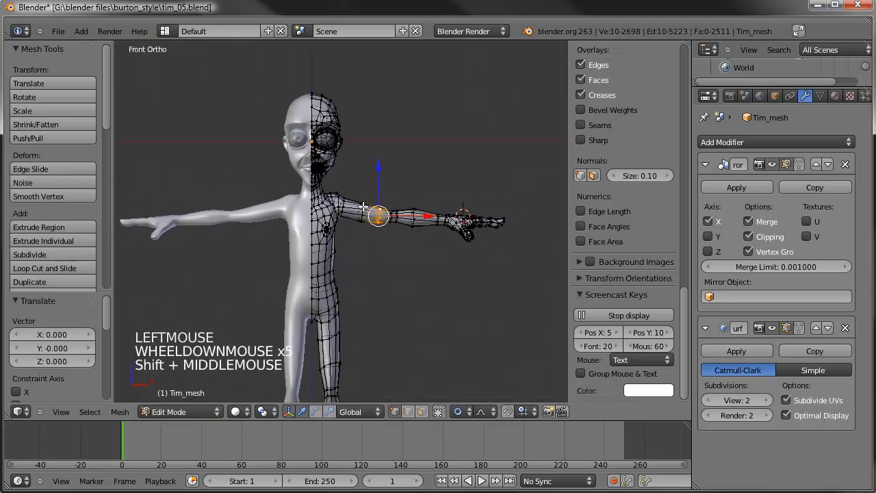
{"action": "key", "text": "a"}
{"action": "key", "text": "c"}
{"action": "right_click", "coordinate": [456, 213]}
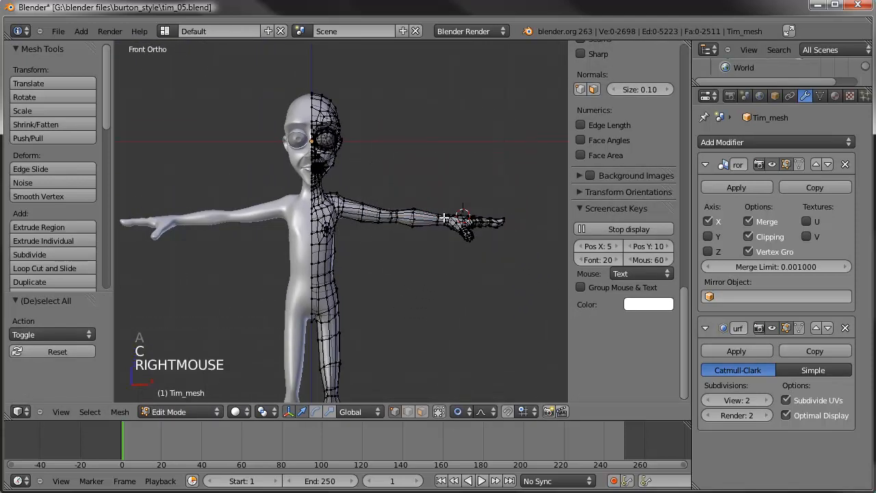
{"action": "right_click", "coordinate": [391, 215], "text": "alt"}
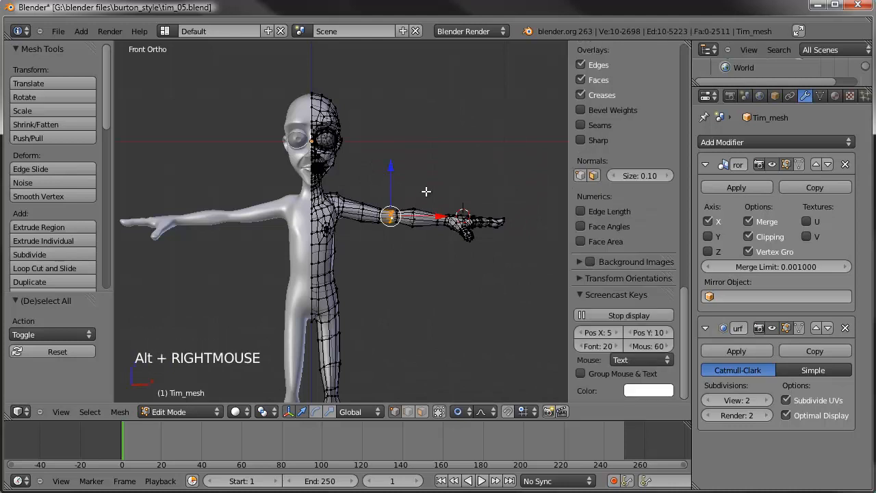
{"action": "key", "text": "shift+s"}
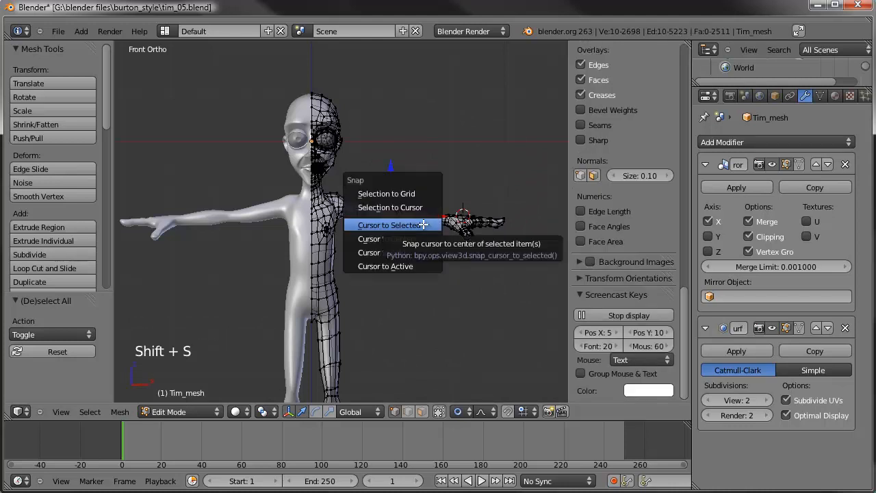
{"action": "left_click", "coordinate": [410, 225]}
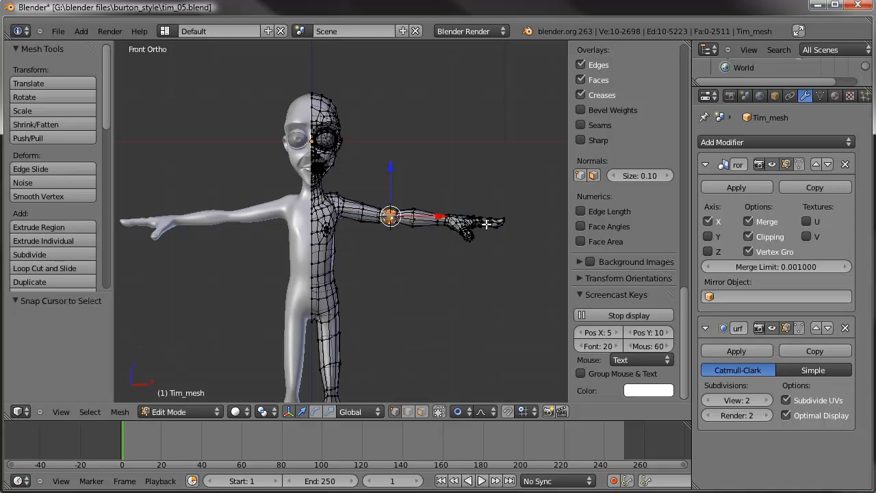
Circle-select the forearm and hand, rotate them about 6.5° around the 3D cursor and lower them about 0.043 along Z
{"action": "key", "text": "a"}
{"action": "key", "text": "c"}
{"action": "left_click_drag", "start_coordinate": [483, 221], "coordinate": [459, 222]}
{"action": "right_click", "coordinate": [519, 137]}
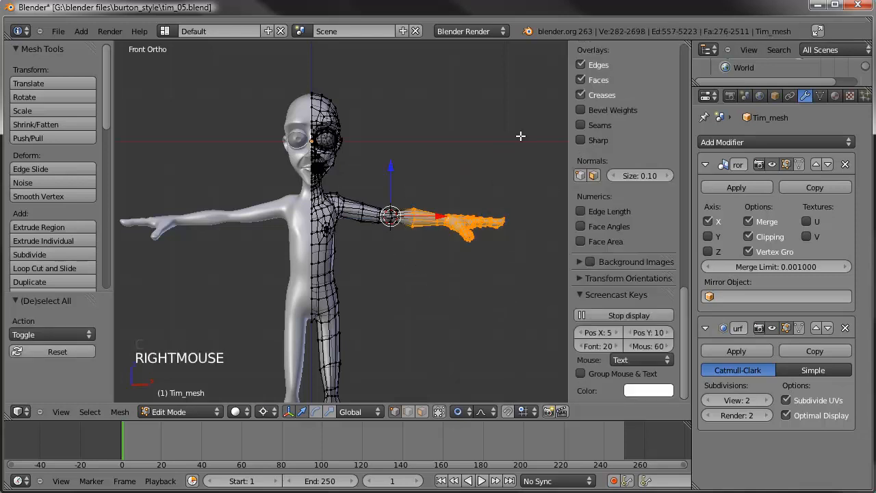
{"action": "key", "text": "r"}
{"action": "key", "text": "r"}
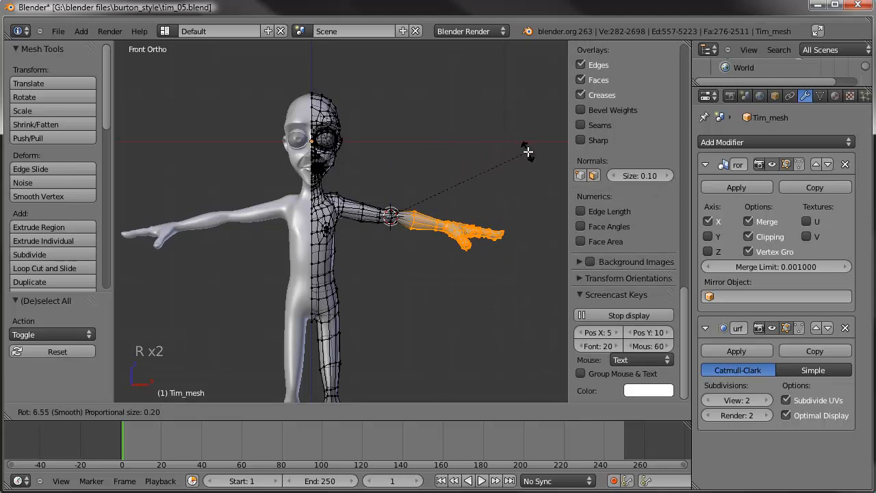
{"action": "left_click", "coordinate": [528, 151]}
{"action": "key", "text": "g"}
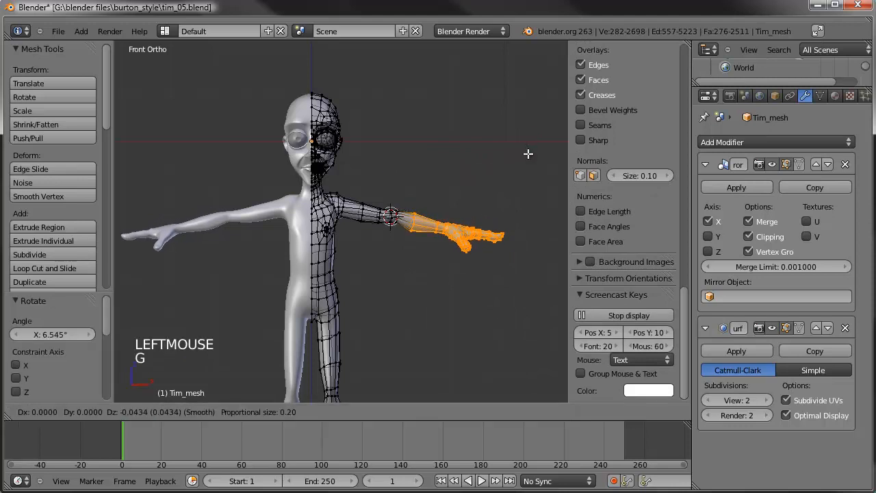
{"action": "left_click", "coordinate": [461, 194]}
Move the edge loop just past the elbow about -0.021 in X and -0.063 in Z, and check the figure in Sculpt Mode
{"action": "scroll", "coordinate": [461, 194], "scroll_direction": "up", "scroll_amount": 4}
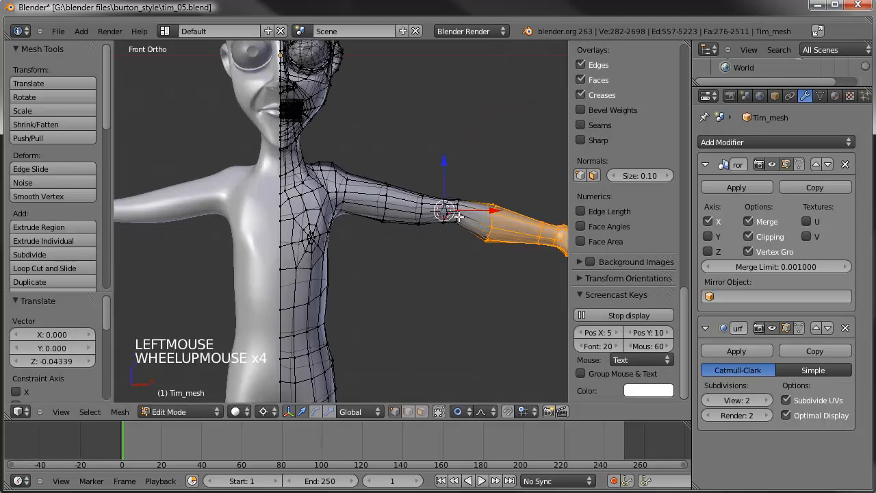
{"action": "right_click", "coordinate": [487, 205], "text": "alt"}
{"action": "key", "text": "g"}
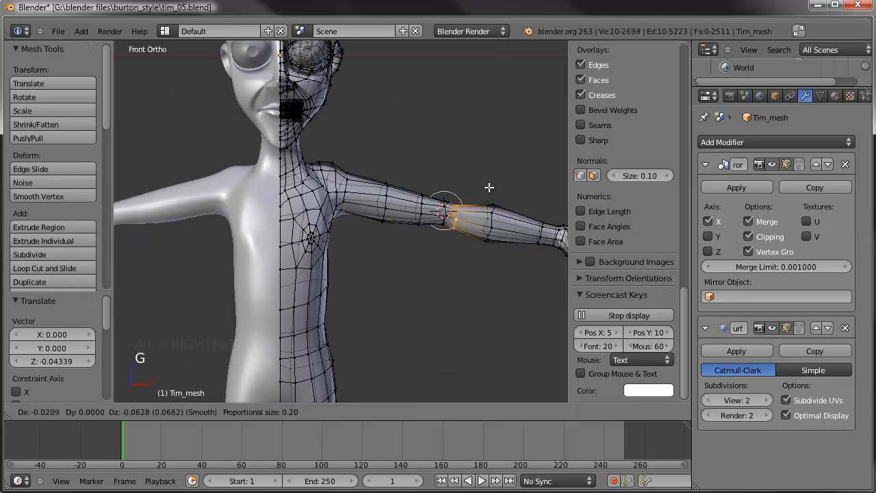
{"action": "left_click", "coordinate": [489, 187]}
{"action": "scroll", "coordinate": [484, 189], "scroll_direction": "down", "scroll_amount": 4}
{"action": "key", "text": "Tab"}
{"action": "middle_click_drag", "start_coordinate": [221, 264], "coordinate": [217, 288]}
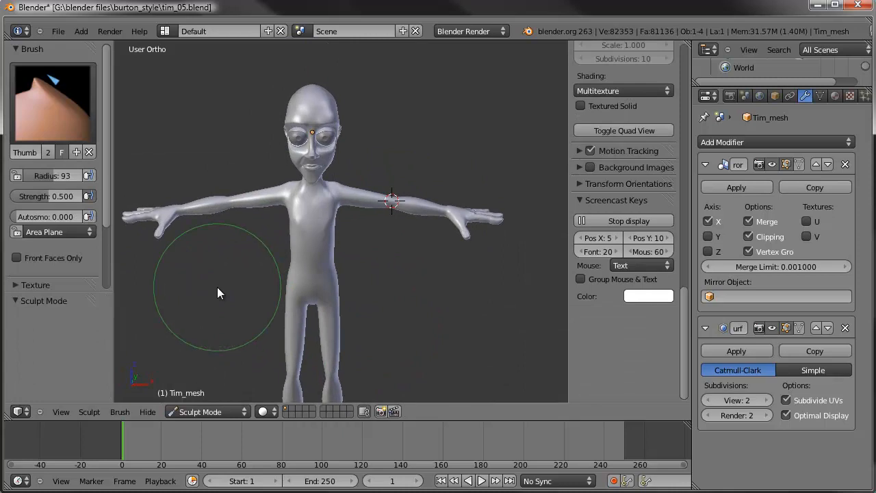
Circle-select the forearm and hand in top view, rotate them about 5.9° around the 3D cursor, and check the figure in Sculpt Mode
{"action": "key", "text": "KP_7"}
{"action": "middle_click_drag", "start_coordinate": [352, 237], "coordinate": [298, 266], "text": "shift"}
{"action": "scroll", "coordinate": [298, 265], "scroll_direction": "up", "scroll_amount": 3}
{"action": "key", "text": "Tab"}
{"action": "key", "text": "a"}
{"action": "key", "text": "a"}
{"action": "key", "text": "c"}
{"action": "left_click_drag", "start_coordinate": [411, 146], "coordinate": [430, 171]}
{"action": "left_click", "coordinate": [430, 171]}
{"action": "key", "text": "r"}
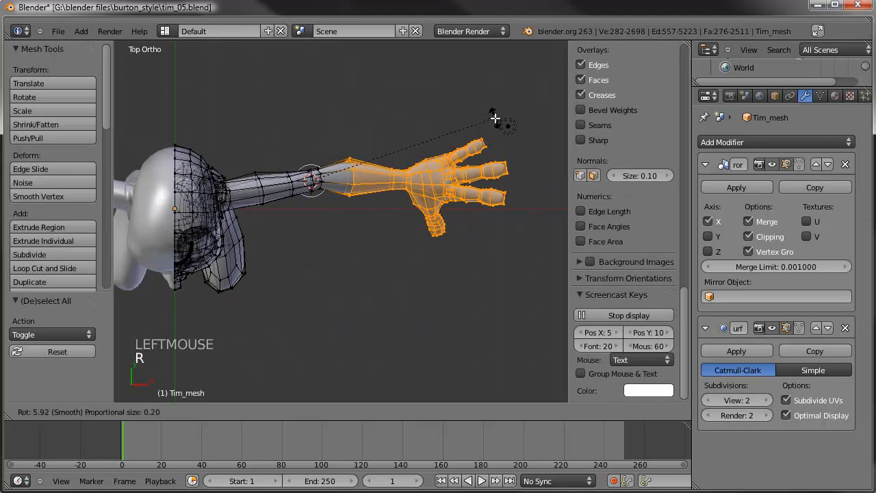
{"action": "left_click", "coordinate": [494, 120]}
{"action": "key", "text": "Tab"}
{"action": "scroll", "coordinate": [302, 301], "scroll_direction": "down", "scroll_amount": 2}
{"action": "mouse_move", "coordinate": [302, 301]}
{"action": "middle_mouse_down"}
{"action": "mouse_move", "coordinate": [347, 145]}
{"action": "mouse_move", "coordinate": [415, 200]}
{"action": "mouse_move", "coordinate": [280, 245]}
{"action": "mouse_move", "coordinate": [470, 274]}
{"action": "mouse_move", "coordinate": [496, 269]}
{"action": "mouse_move", "coordinate": [281, 246]}
{"action": "mouse_move", "coordinate": [268, 219]}
{"action": "middle_mouse_up"}
{"action": "scroll", "coordinate": [411, 199], "scroll_direction": "down", "scroll_amount": 2}
{"action": "scroll", "coordinate": [337, 209], "scroll_direction": "up", "scroll_amount": 2}
Select three upper-chest vertices and pull them forward and slightly up in side view, using smooth proportional editing at size 0.75
{"action": "scroll", "coordinate": [337, 209], "scroll_direction": "up", "scroll_amount": 1}
{"action": "middle_click_drag", "start_coordinate": [337, 210], "coordinate": [373, 285], "text": "shift"}
{"action": "scroll", "coordinate": [283, 258], "scroll_direction": "up", "scroll_amount": 2}
{"action": "middle_click_drag", "start_coordinate": [283, 257], "coordinate": [420, 256], "text": "shift"}
{"action": "scroll", "coordinate": [407, 235], "scroll_direction": "up", "scroll_amount": 5}
{"action": "key", "text": "Tab"}
{"action": "key", "text": "a"}
{"action": "key", "text": "c"}
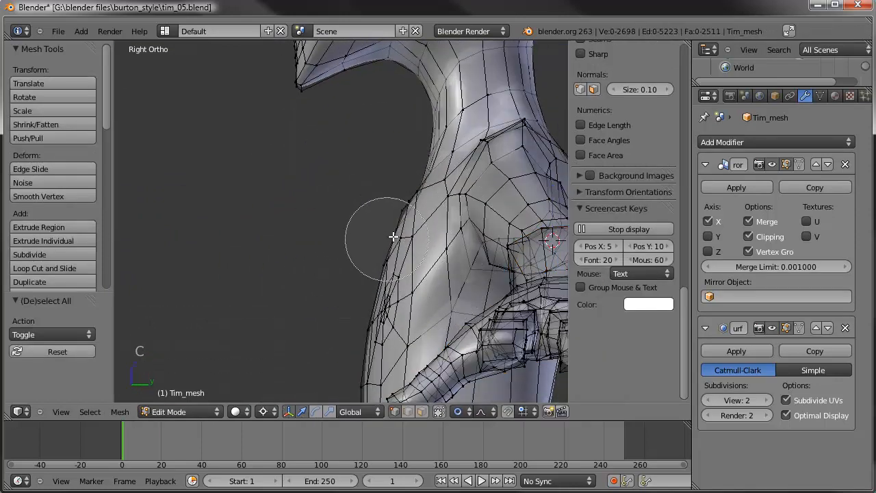
{"action": "scroll", "coordinate": [401, 233], "scroll_direction": "up", "scroll_amount": 4}
{"action": "left_click", "coordinate": [401, 238]}
{"action": "right_click", "coordinate": [417, 236]}
{"action": "key", "text": "a"}
{"action": "key", "text": "c"}
{"action": "key", "text": "g"}
{"action": "key", "text": "g"}
{"action": "scroll", "coordinate": [405, 241], "scroll_direction": "down", "scroll_amount": 10}
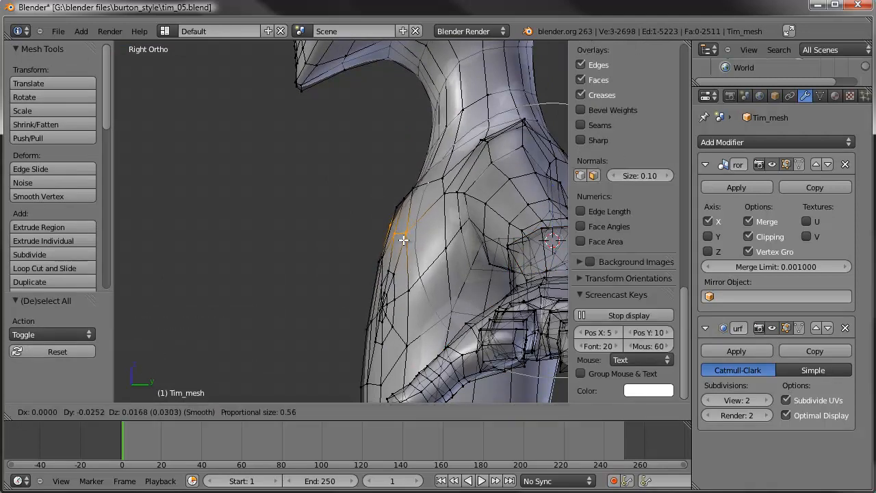
{"action": "scroll", "coordinate": [400, 240], "scroll_direction": "down", "scroll_amount": 3}
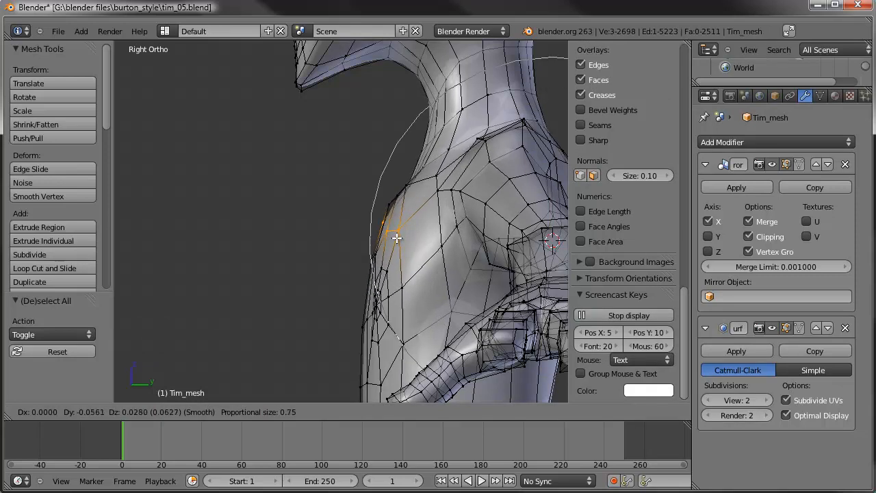
{"action": "left_click", "coordinate": [376, 260]}
Smooth the pointed bump on the chest in Sculpt Mode with the Smooth brush at radius 93 and strength 0.480
{"action": "scroll", "coordinate": [375, 260], "scroll_direction": "down", "scroll_amount": 2}
{"action": "key", "text": "Tab"}
{"action": "scroll", "coordinate": [316, 267], "scroll_direction": "down", "scroll_amount": 2}
{"action": "middle_click_drag", "start_coordinate": [315, 267], "coordinate": [399, 249]}
{"action": "scroll", "coordinate": [399, 253], "scroll_direction": "up", "scroll_amount": 3}
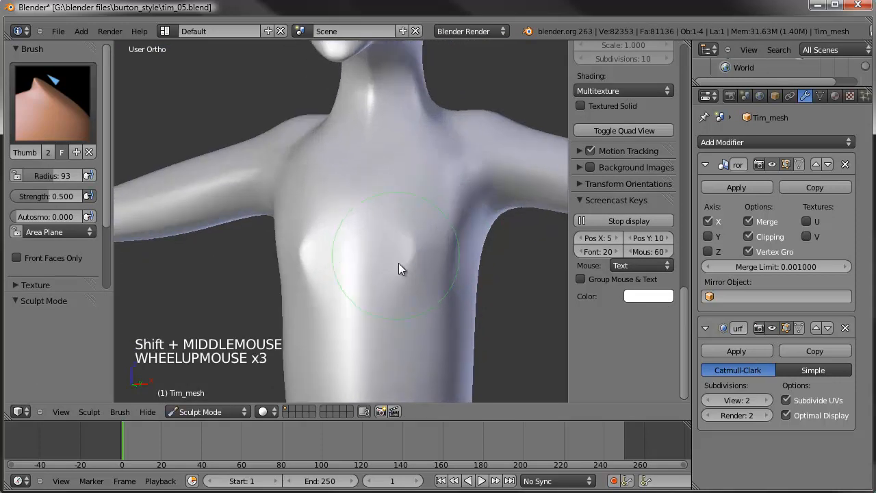
{"action": "left_click", "coordinate": [71, 133]}
{"action": "left_click", "coordinate": [43, 320]}
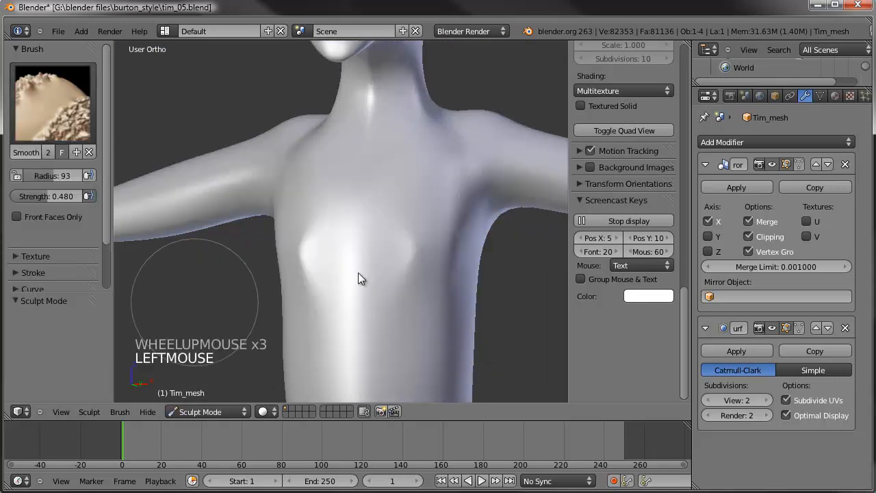
{"action": "left_click", "coordinate": [413, 251]}
{"action": "left_click", "coordinate": [412, 247]}
{"action": "left_click", "coordinate": [411, 242]}
{"action": "left_click", "coordinate": [416, 244]}
{"action": "left_click", "coordinate": [422, 247]}
{"action": "left_click", "coordinate": [418, 250]}
{"action": "left_click", "coordinate": [414, 251]}
{"action": "left_click", "coordinate": [416, 246]}
{"action": "left_click", "coordinate": [413, 247]}
{"action": "left_click", "coordinate": [413, 247]}
{"action": "left_click", "coordinate": [413, 247]}
Reshape the chest and the side of the torso below the armpit with the Grab brush at radius 93
{"action": "left_click", "coordinate": [45, 123]}
{"action": "left_click", "coordinate": [40, 253]}
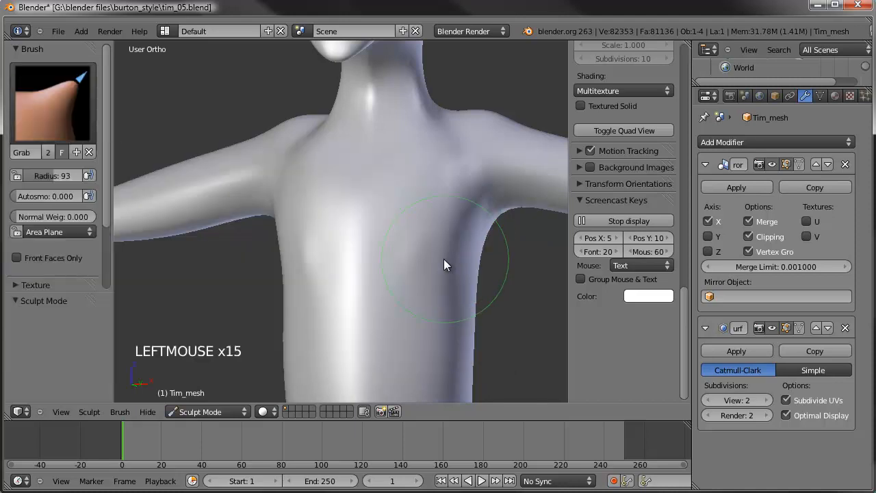
{"action": "left_click_drag", "start_coordinate": [441, 242], "coordinate": [449, 245]}
{"action": "left_click_drag", "start_coordinate": [400, 219], "coordinate": [396, 217]}
{"action": "middle_click_drag", "start_coordinate": [395, 217], "coordinate": [377, 234]}
{"action": "left_click", "coordinate": [376, 234]}
{"action": "mouse_move", "coordinate": [377, 234]}
{"action": "left_mouse_down"}
{"action": "mouse_move", "coordinate": [391, 185]}
{"action": "mouse_move", "coordinate": [387, 194]}
{"action": "left_mouse_up"}
{"action": "mouse_move", "coordinate": [388, 195]}
{"action": "middle_mouse_down"}
{"action": "mouse_move", "coordinate": [503, 193]}
{"action": "mouse_move", "coordinate": [436, 260]}
{"action": "middle_mouse_up"}
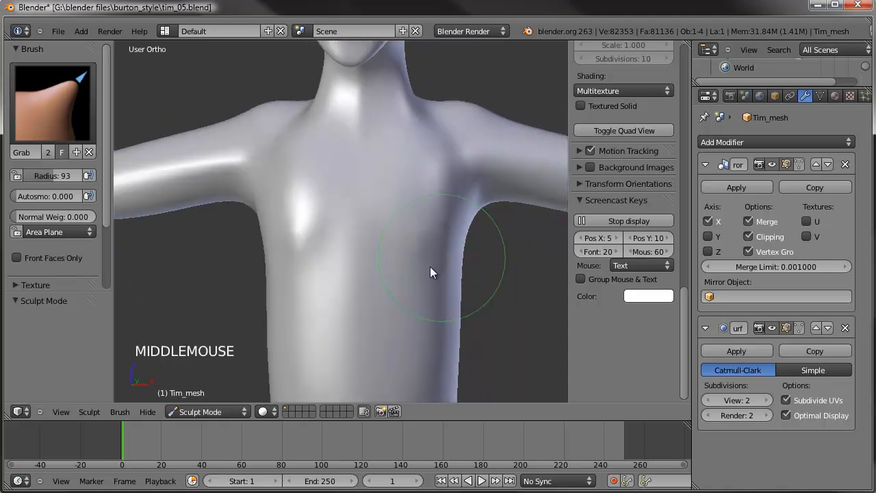
{"action": "mouse_move", "coordinate": [432, 277]}
{"action": "left_mouse_down"}
{"action": "mouse_move", "coordinate": [415, 252]}
{"action": "mouse_move", "coordinate": [450, 205]}
{"action": "mouse_move", "coordinate": [468, 195]}
{"action": "mouse_move", "coordinate": [487, 225]}
{"action": "left_mouse_up"}
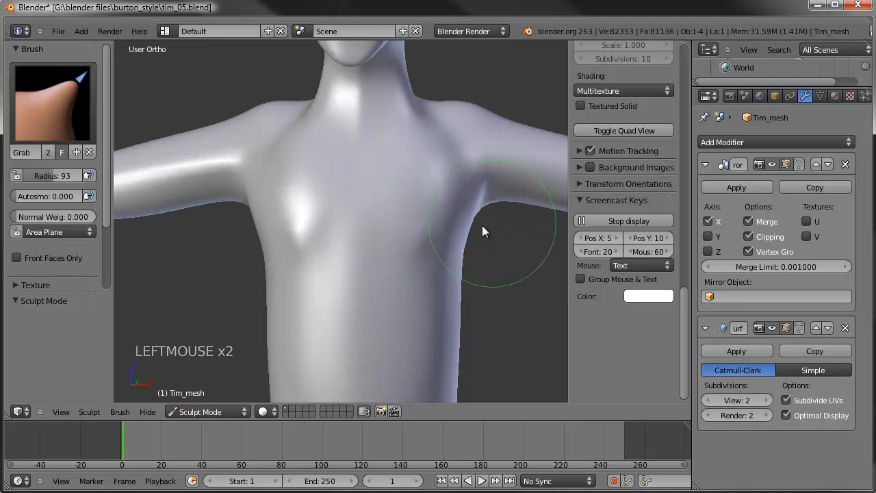
{"action": "middle_click_drag", "start_coordinate": [487, 226], "coordinate": [479, 223]}
{"action": "mouse_move", "coordinate": [472, 247]}
{"action": "left_mouse_down"}
{"action": "mouse_move", "coordinate": [469, 241]}
{"action": "mouse_move", "coordinate": [458, 261]}
{"action": "left_mouse_up"}
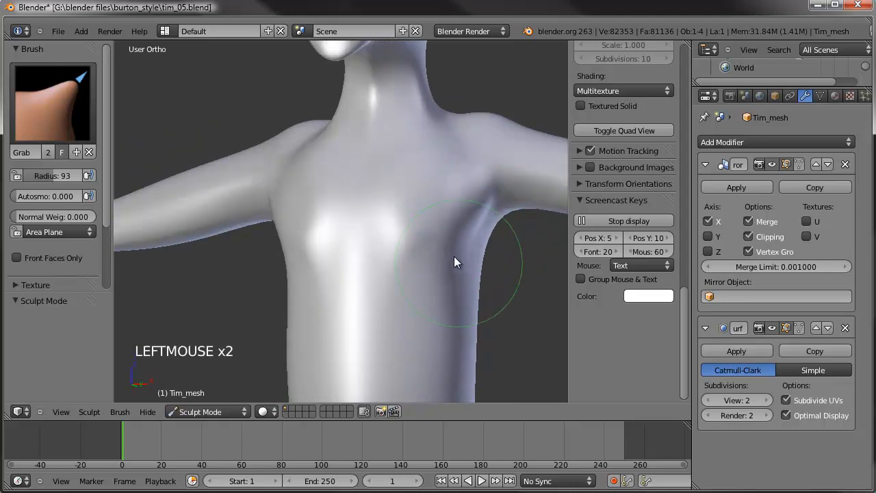
Smooth the chest bump again with the Smooth brush and reduce the brush radius to 66
{"action": "scroll", "coordinate": [445, 248], "scroll_direction": "down", "scroll_amount": 3}
{"action": "mouse_move", "coordinate": [394, 223]}
{"action": "middle_mouse_down"}
{"action": "mouse_move", "coordinate": [464, 266]}
{"action": "mouse_move", "coordinate": [508, 272]}
{"action": "mouse_move", "coordinate": [417, 260]}
{"action": "middle_mouse_up"}
{"action": "left_click", "coordinate": [55, 107]}
{"action": "left_click", "coordinate": [50, 309]}
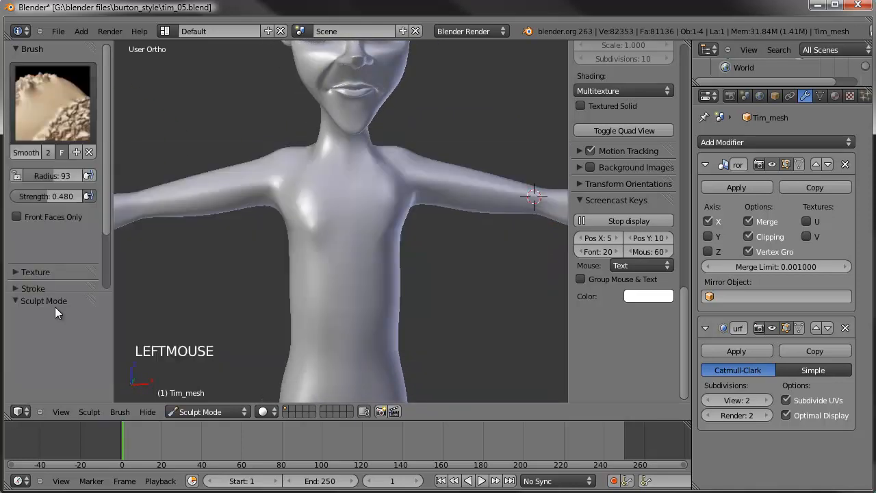
{"action": "scroll", "coordinate": [313, 232], "scroll_direction": "up", "scroll_amount": 1}
{"action": "left_click", "coordinate": [393, 229]}
{"action": "left_click", "coordinate": [393, 229]}
{"action": "left_click_drag", "start_coordinate": [50, 180], "coordinate": [43, 181]}
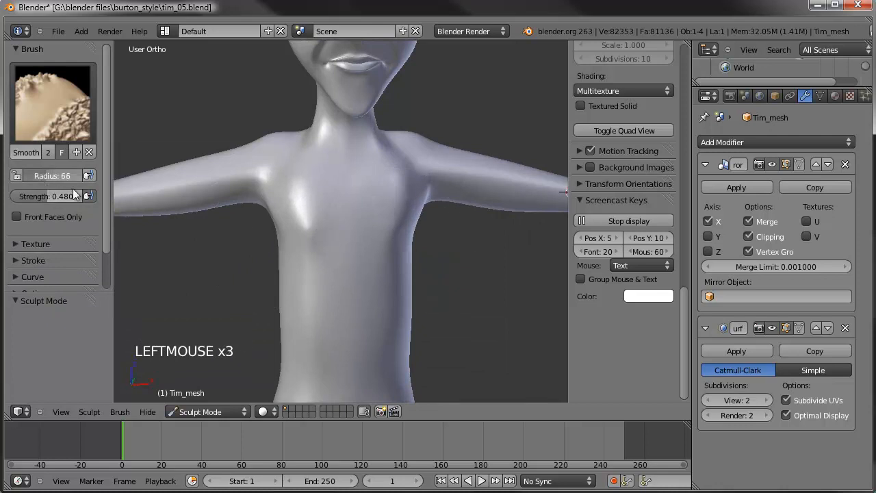
{"action": "scroll", "coordinate": [412, 200], "scroll_direction": "up", "scroll_amount": 2}
{"action": "middle_click_drag", "start_coordinate": [413, 200], "coordinate": [360, 193]}
{"action": "left_click_drag", "start_coordinate": [411, 228], "coordinate": [412, 233]}
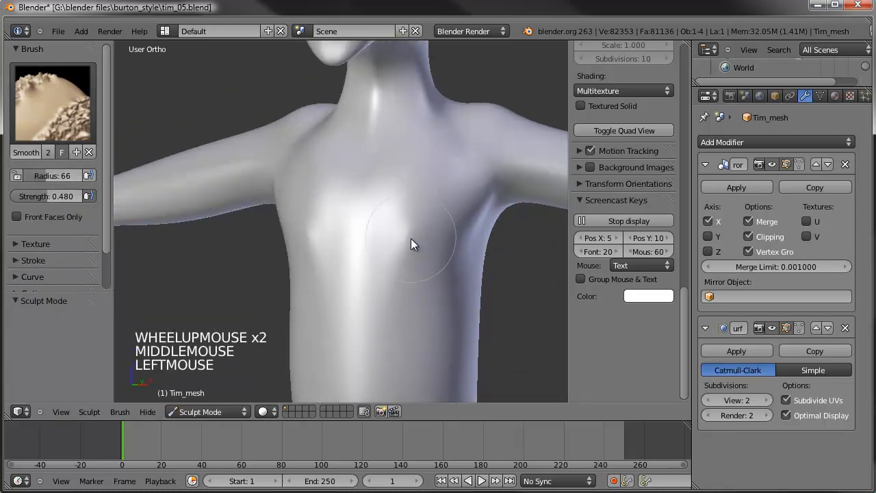
{"action": "left_click", "coordinate": [414, 241]}
Even out the remaining unevenness around the nipple area with further Smooth brush strokes at radius 66
{"action": "scroll", "coordinate": [440, 236], "scroll_direction": "down", "scroll_amount": 8}
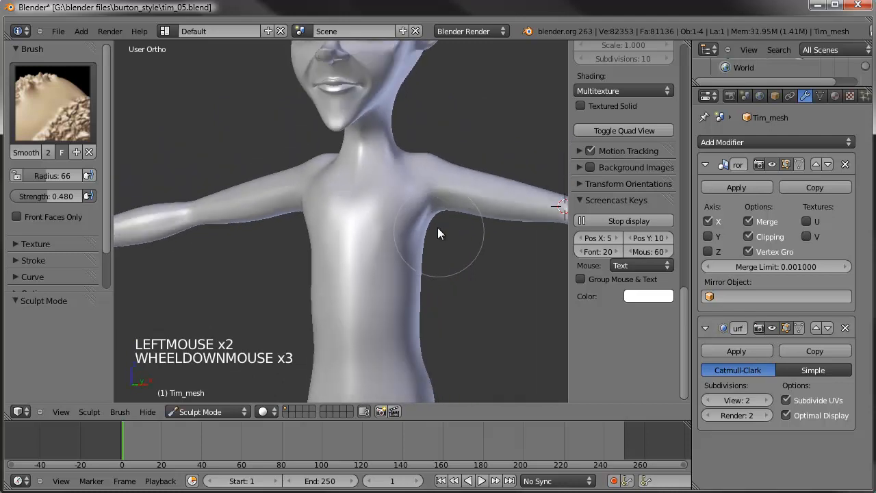
{"action": "scroll", "coordinate": [417, 236], "scroll_direction": "down", "scroll_amount": 1}
{"action": "middle_click_drag", "start_coordinate": [410, 245], "coordinate": [379, 223], "text": "shift"}
{"action": "scroll", "coordinate": [338, 190], "scroll_direction": "up", "scroll_amount": 5}
{"action": "middle_click_drag", "start_coordinate": [338, 190], "coordinate": [368, 218], "text": "shift"}
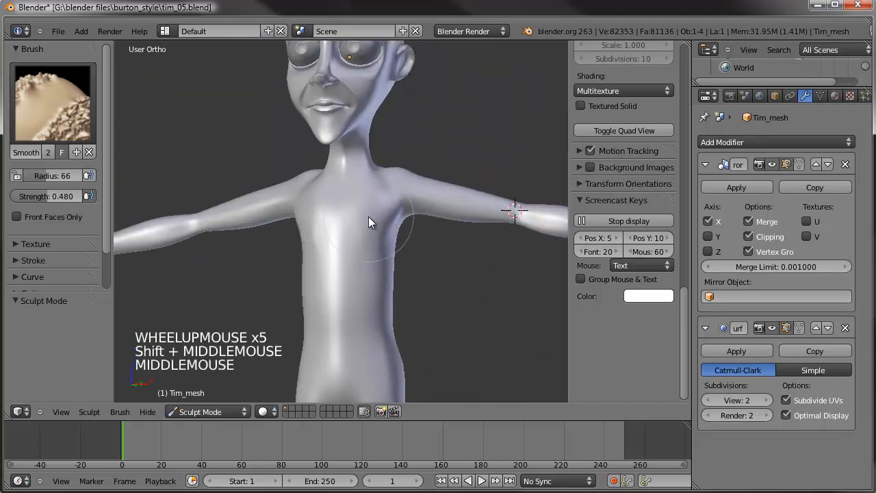
{"action": "scroll", "coordinate": [370, 239], "scroll_direction": "up", "scroll_amount": 3}
{"action": "left_click", "coordinate": [384, 239]}
{"action": "left_click", "coordinate": [390, 239]}
{"action": "left_click", "coordinate": [399, 238]}
{"action": "left_click", "coordinate": [408, 243]}
{"action": "left_click", "coordinate": [402, 241]}
{"action": "left_click", "coordinate": [387, 220]}
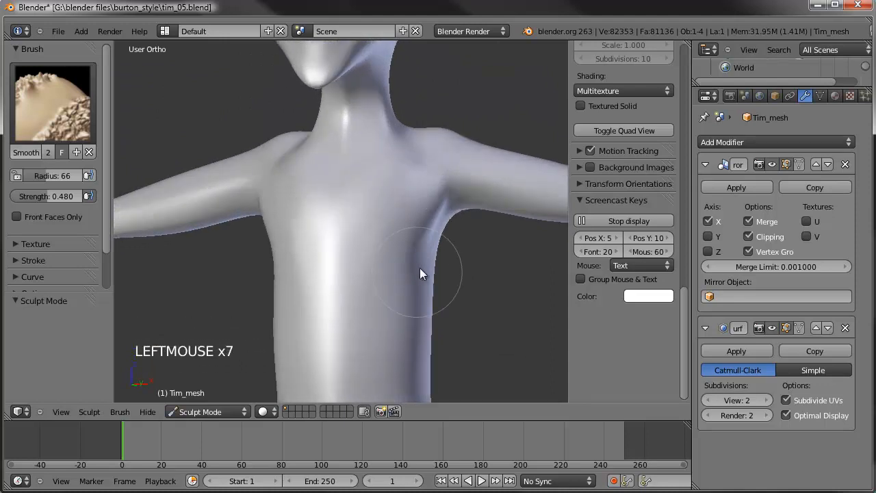
Select the nipple rings and surrounding chest loop in Edit Mode, then scale them by 0.883 along Z around the median point
{"action": "scroll", "coordinate": [419, 269], "scroll_direction": "up", "scroll_amount": 2}
{"action": "key", "text": "Tab"}
{"action": "middle_click_drag", "start_coordinate": [410, 264], "coordinate": [398, 263]}
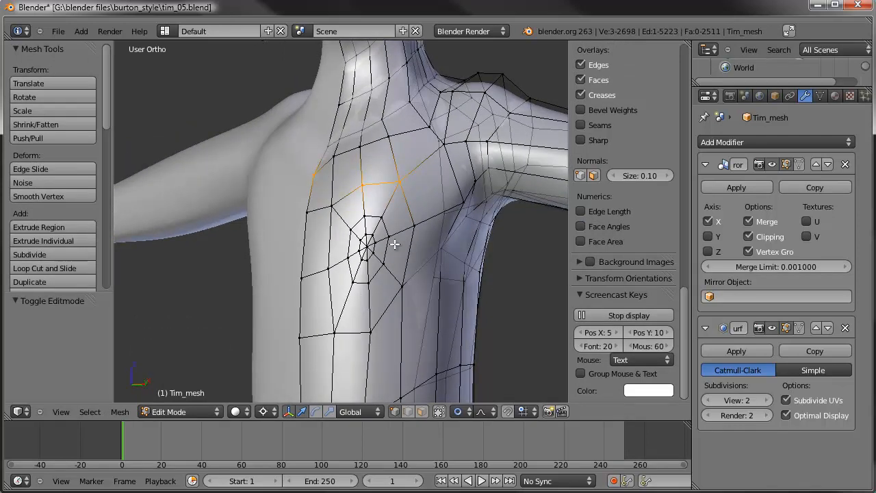
{"action": "right_click", "coordinate": [389, 244], "text": "alt"}
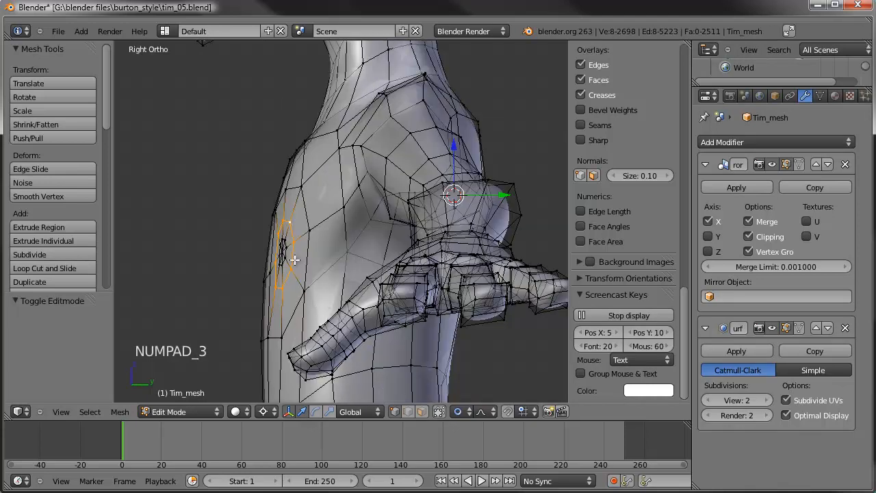
{"action": "middle_click_drag", "start_coordinate": [284, 251], "coordinate": [351, 256]}
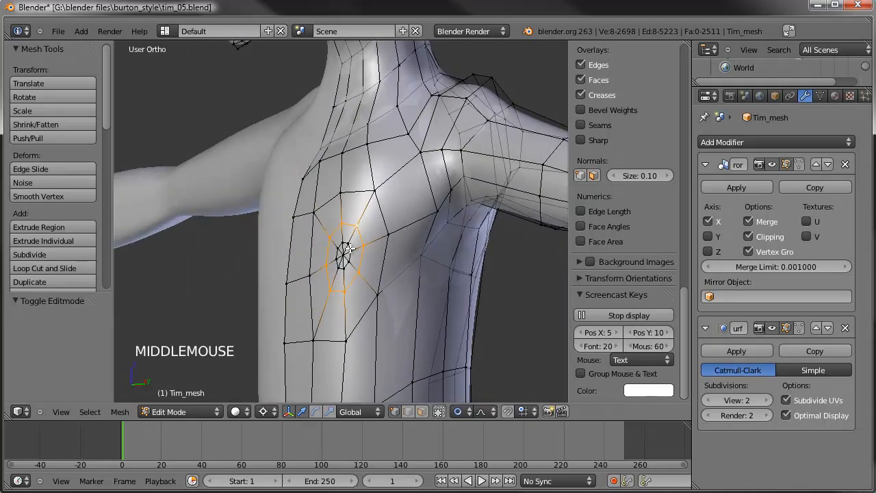
{"action": "right_click", "coordinate": [349, 247], "text": "alt+shift"}
{"action": "right_click", "coordinate": [359, 303], "text": "shift"}
{"action": "right_click", "coordinate": [350, 301], "text": "alt+shift"}
{"action": "right_click", "coordinate": [323, 240], "text": "alt+shift"}
{"action": "right_click", "coordinate": [355, 194], "text": "alt+shift"}
{"action": "right_click", "coordinate": [394, 253], "text": "alt+shift"}
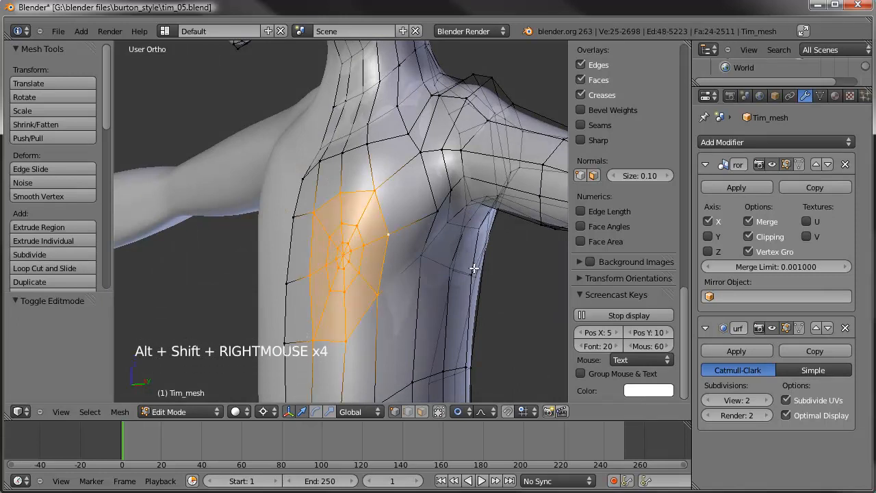
{"action": "key", "text": "KP_3"}
{"action": "middle_click_drag", "start_coordinate": [395, 276], "coordinate": [424, 250], "text": "shift"}
{"action": "key", "text": "s"}
{"action": "right_click", "coordinate": [390, 189]}
{"action": "key", "text": "ctrl+comma"}
{"action": "key", "text": "s"}
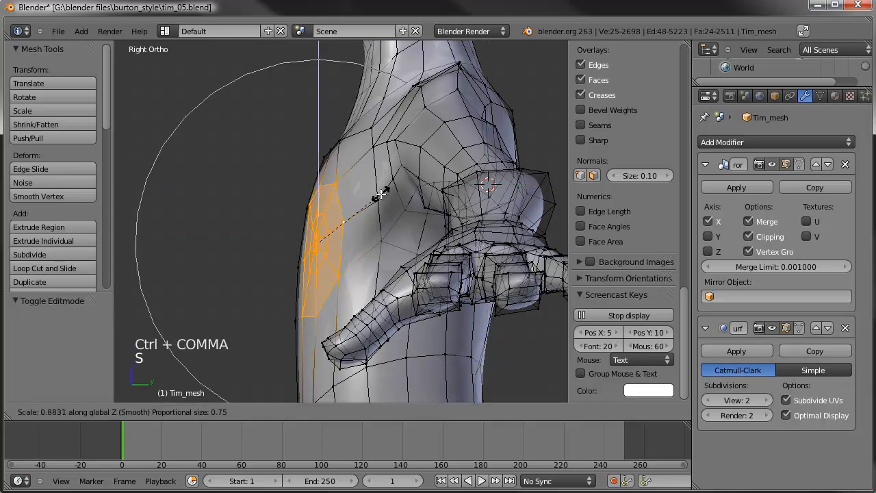
{"action": "left_click", "coordinate": [383, 191]}
Move the selected chest area about 0.014 in Y and 0.056 in Z, and smooth its vertices once
{"action": "key", "text": "g"}
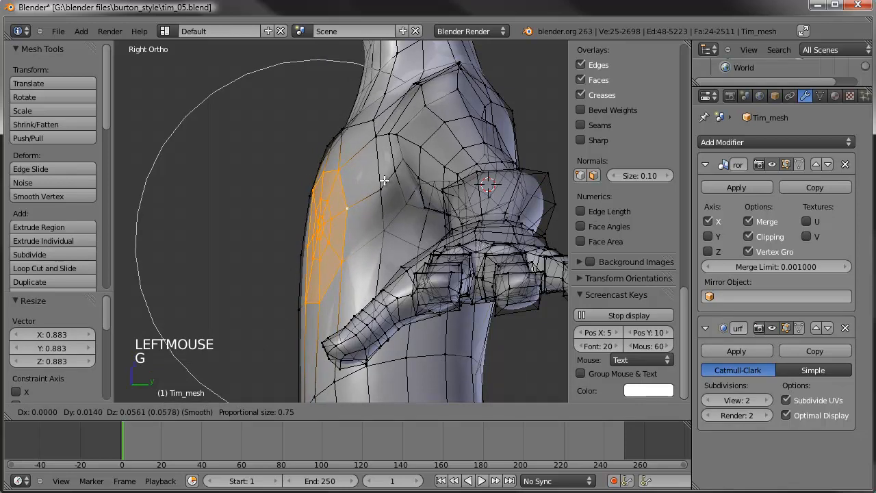
{"action": "left_click", "coordinate": [370, 185]}
{"action": "key", "text": "w"}
{"action": "left_click", "coordinate": [369, 184]}
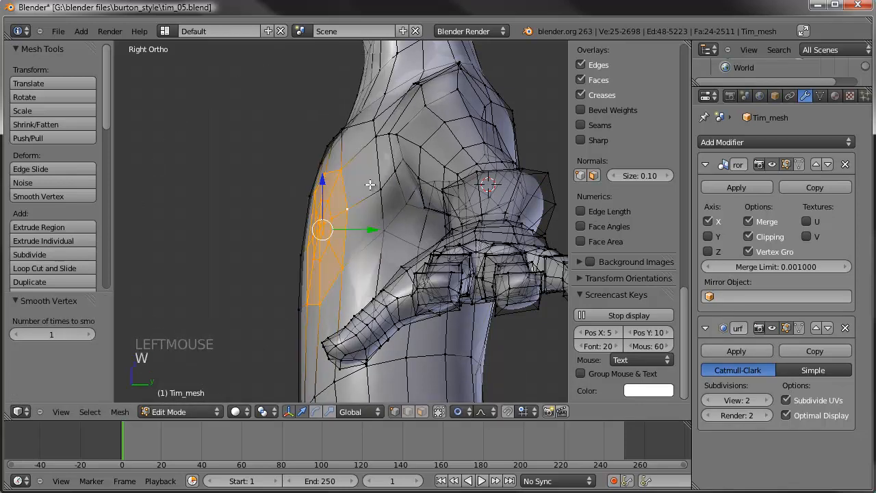
Examine the whole figure's proportions in Sculpt Mode from the front and from both sides
{"action": "key", "text": "Tab"}
{"action": "scroll", "coordinate": [370, 184], "scroll_direction": "down", "scroll_amount": 2}
{"action": "mouse_move", "coordinate": [370, 184]}
{"action": "middle_mouse_down"}
{"action": "mouse_move", "coordinate": [483, 240]}
{"action": "mouse_move", "coordinate": [484, 206]}
{"action": "middle_mouse_up"}
{"action": "scroll", "coordinate": [484, 205], "scroll_direction": "down", "scroll_amount": 4}
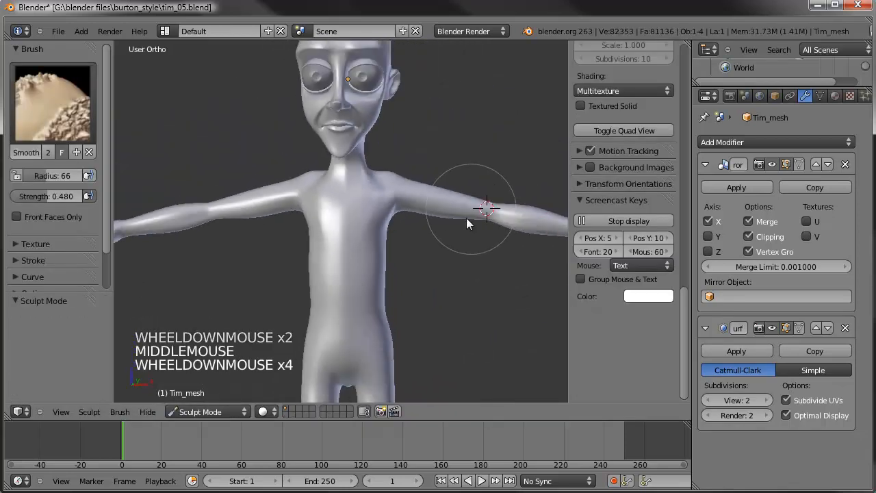
{"action": "scroll", "coordinate": [467, 220], "scroll_direction": "down", "scroll_amount": 5}
{"action": "middle_click_drag", "start_coordinate": [437, 237], "coordinate": [354, 243], "text": "shift"}
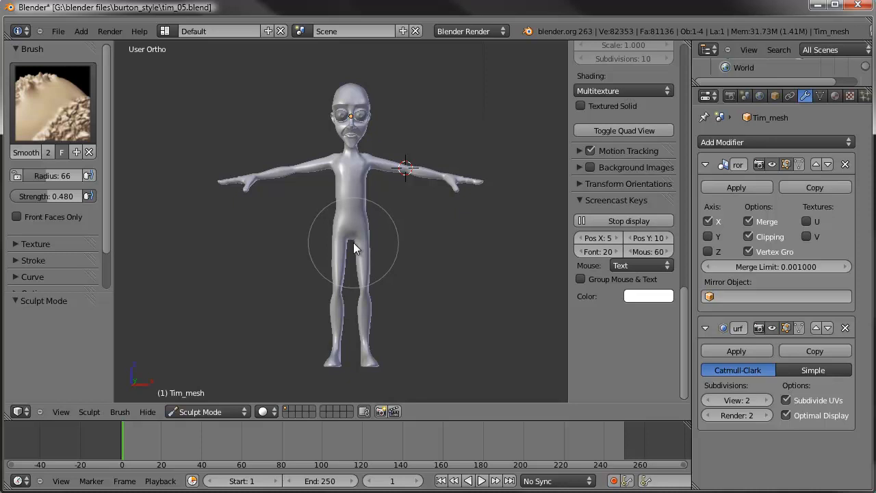
{"action": "scroll", "coordinate": [353, 243], "scroll_direction": "up", "scroll_amount": 1}
{"action": "middle_click_drag", "start_coordinate": [297, 243], "coordinate": [332, 244]}
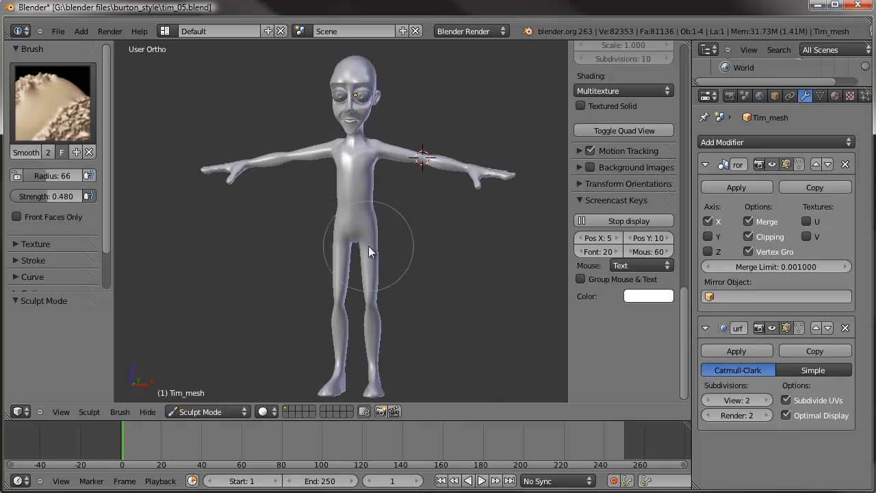
{"action": "middle_click_drag", "start_coordinate": [350, 246], "coordinate": [384, 259]}
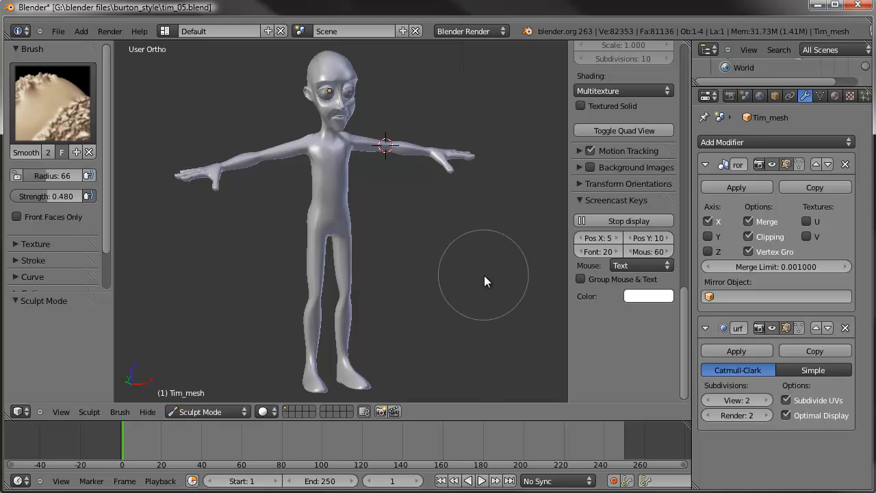
Save the changes to tim_05.blend
{"action": "left_click", "coordinate": [58, 31]}
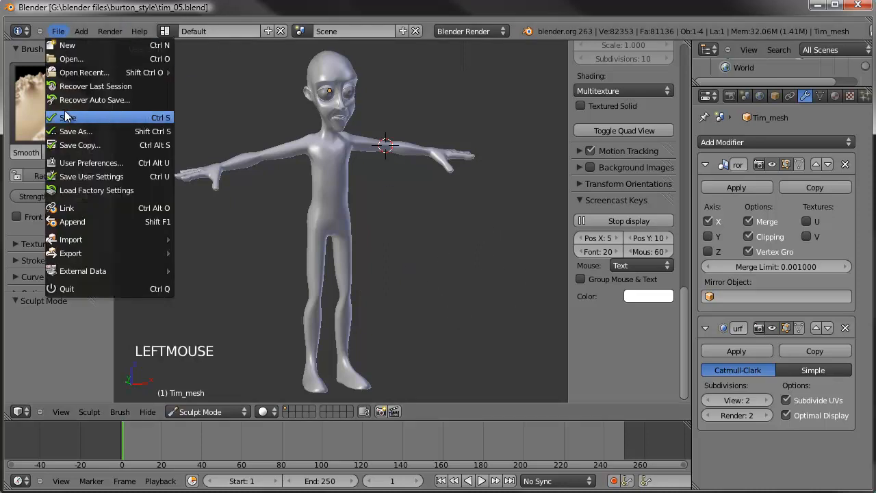
{"action": "left_click", "coordinate": [68, 116]}
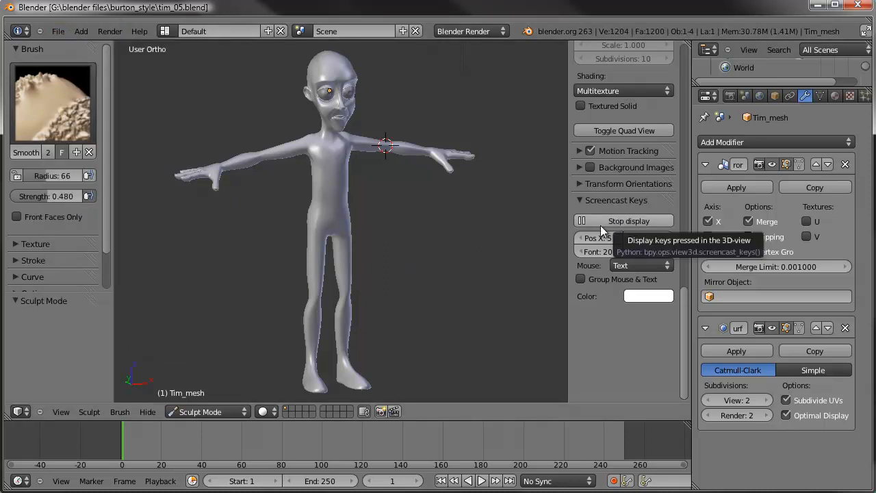